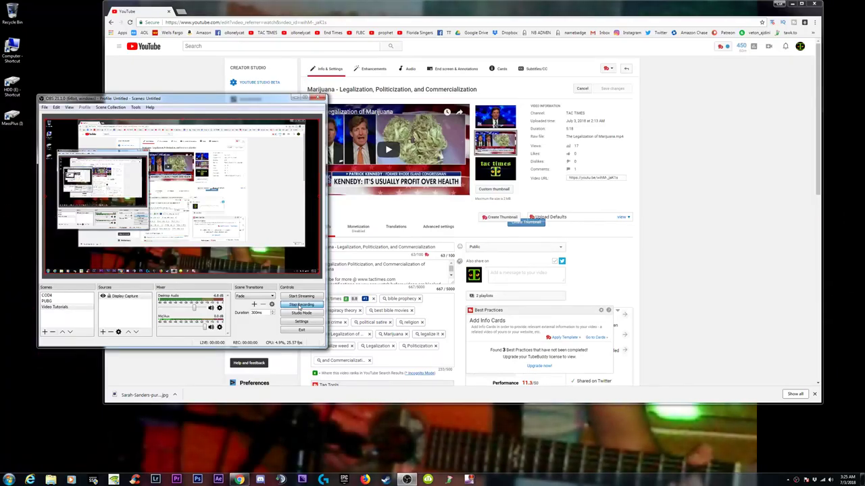
Bring the YouTube Studio video edit page forward and open a new Google tab
{"action": "left_click", "coordinate": [802, 4]}
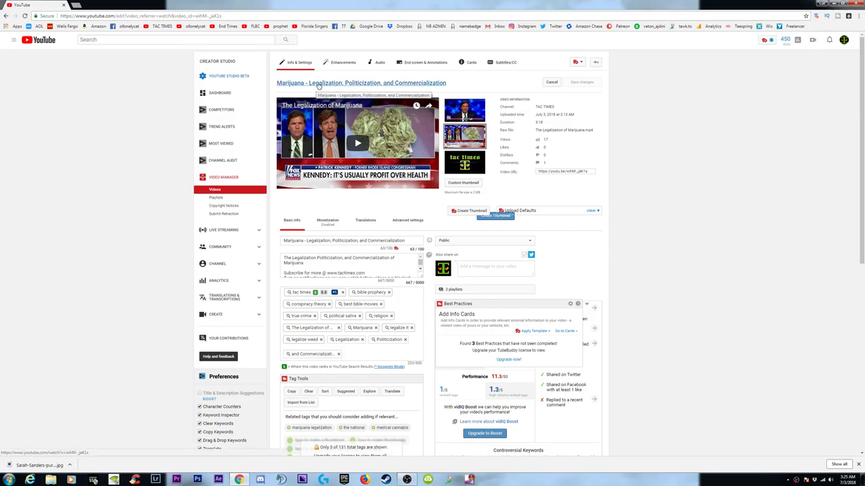
{"action": "left_click", "coordinate": [76, 5]}
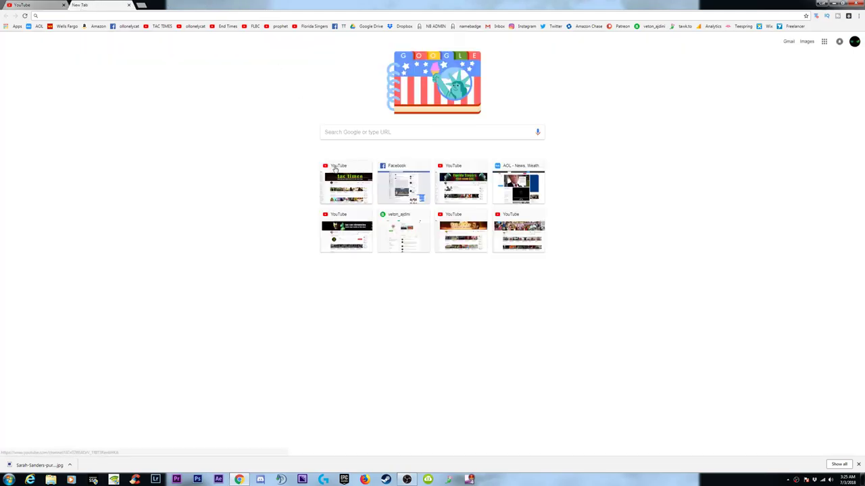
Search Google for 'marijuana'
{"action": "left_click", "coordinate": [362, 134]}
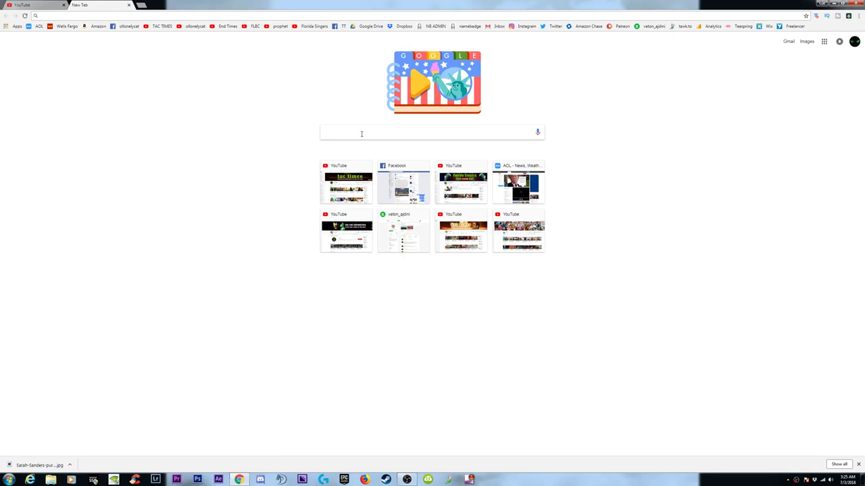
{"action": "type", "text": "marijuana"}
{"action": "key", "text": "Return"}
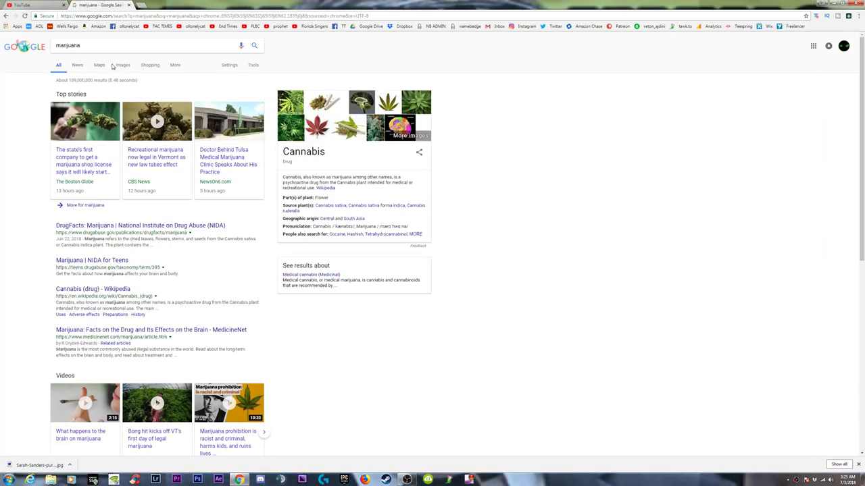
Switch to image results and preview the first large cannabis leaf photo
{"action": "left_click", "coordinate": [122, 65]}
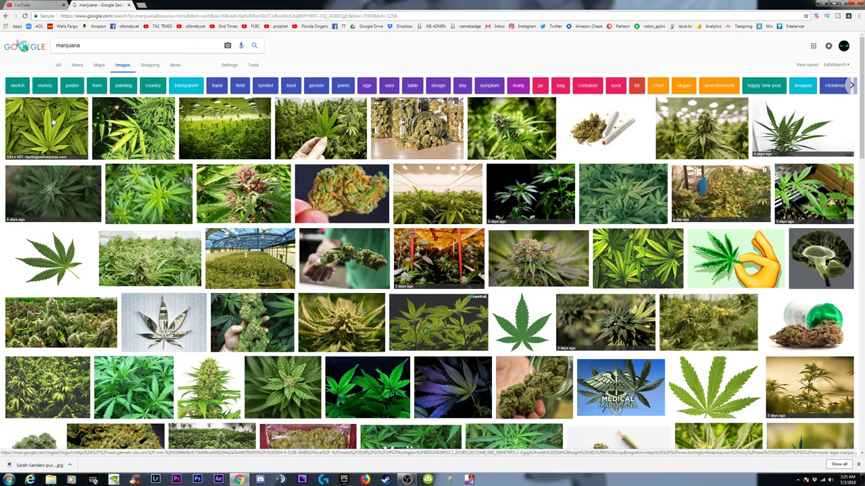
{"action": "scroll", "coordinate": [275, 272], "scroll_direction": "down", "scroll_amount": 1}
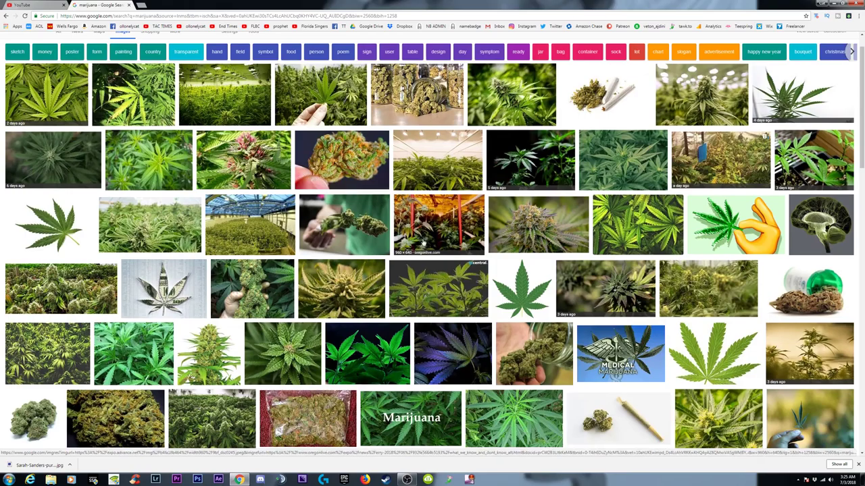
{"action": "scroll", "coordinate": [524, 270], "scroll_direction": "down", "scroll_amount": 5}
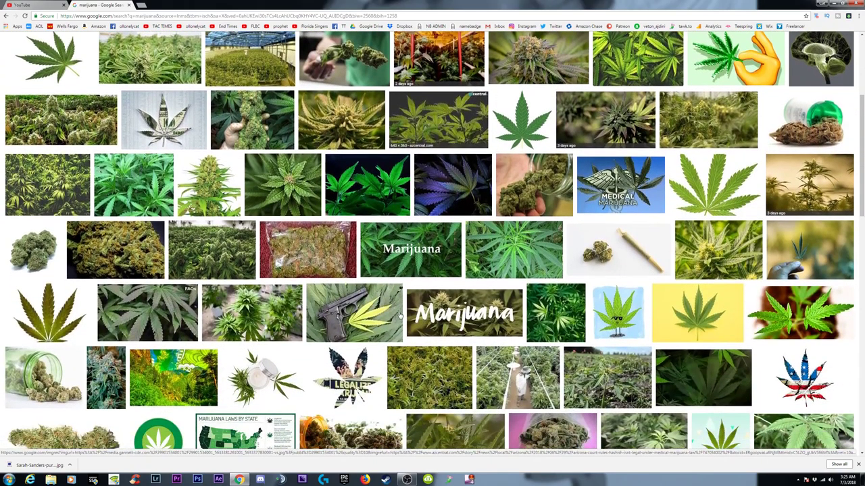
{"action": "scroll", "coordinate": [399, 315], "scroll_direction": "down", "scroll_amount": 4}
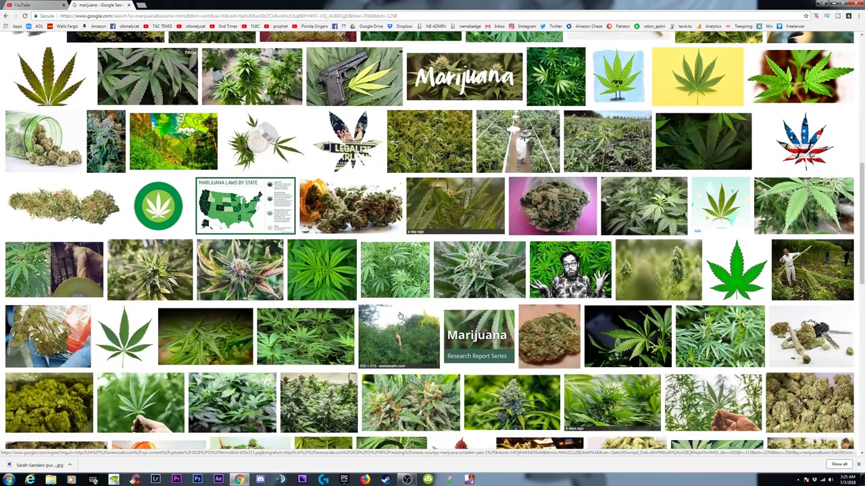
{"action": "scroll", "coordinate": [399, 314], "scroll_direction": "up", "scroll_amount": 12}
{"action": "left_click", "coordinate": [46, 128]}
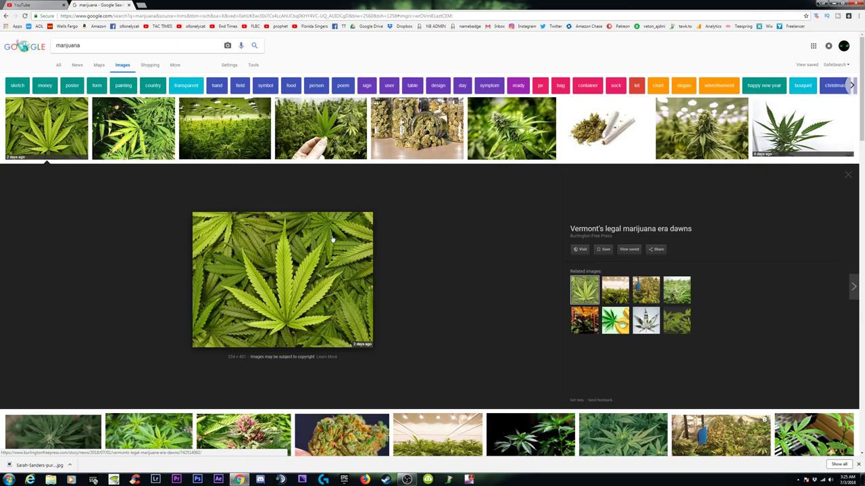
Save the previewed cannabis leaf image to the Desktop as weed.jpg
{"action": "right_click", "coordinate": [286, 253]}
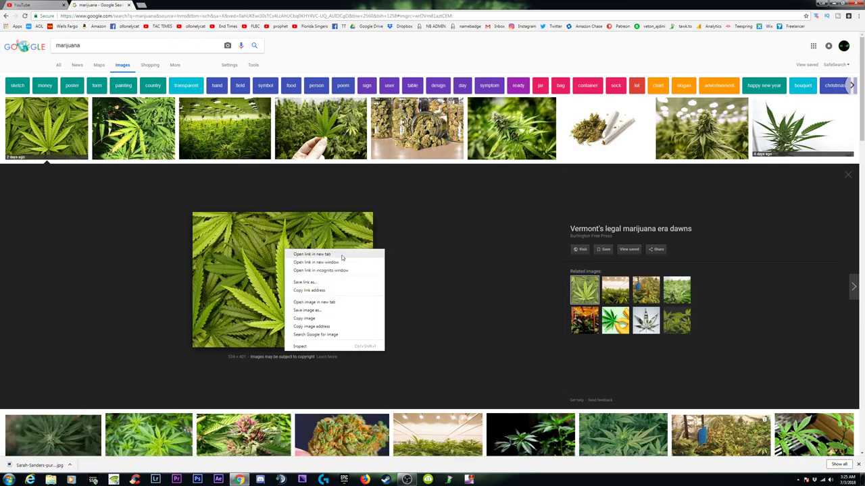
{"action": "left_click", "coordinate": [311, 311]}
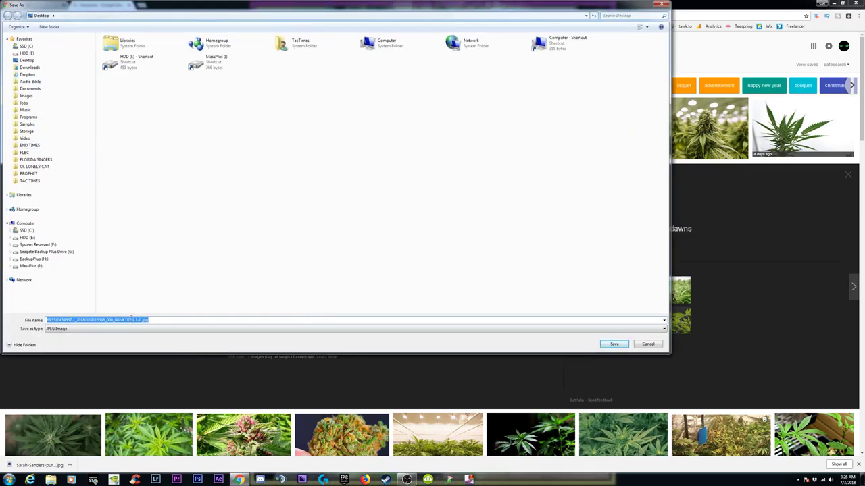
{"action": "left_click", "coordinate": [137, 319]}
{"action": "left_click_drag", "start_coordinate": [137, 319], "coordinate": [55, 314]}
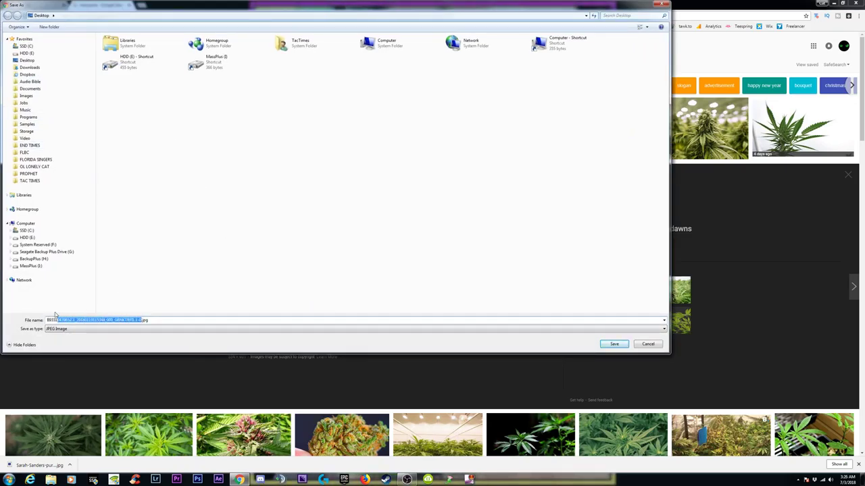
{"action": "key", "text": "BackSpace"}
{"action": "type", "text": "w"}
{"action": "key", "text": "BackSpace"}
{"action": "type", "text": "weed.jpg"}
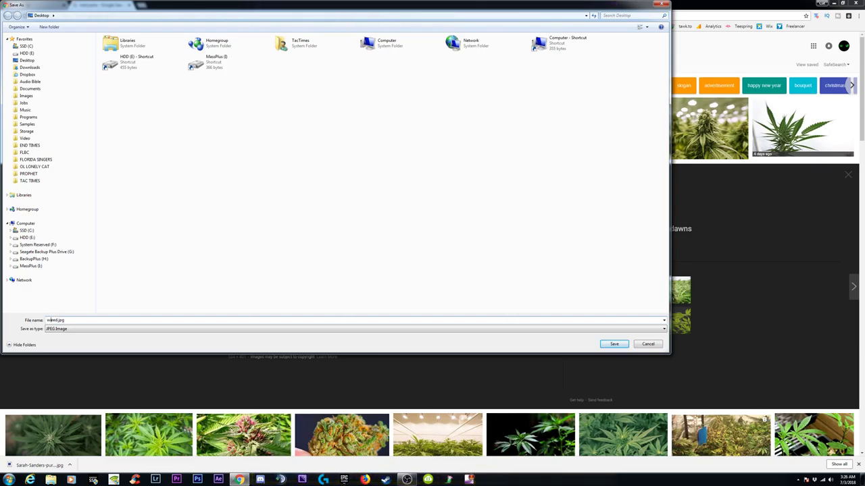
{"action": "left_click", "coordinate": [604, 347]}
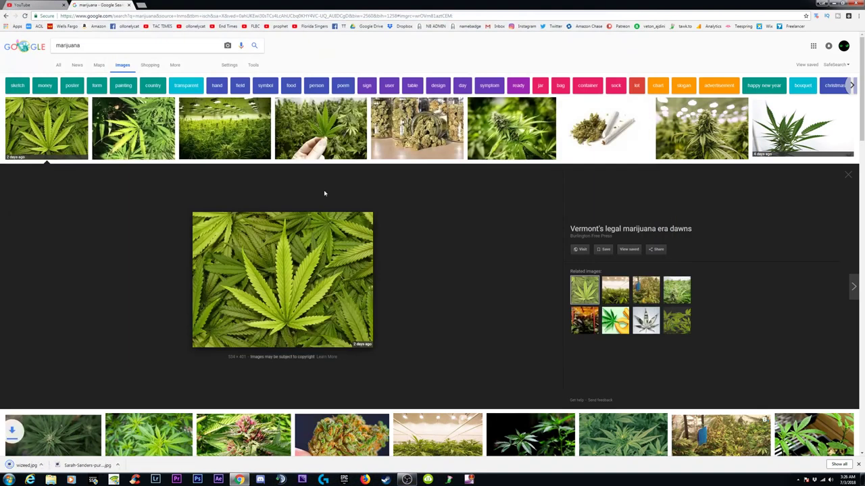
Minimise Chrome, move the recording window to the top, and switch to Photoshop
{"action": "left_click", "coordinate": [843, 5]}
{"action": "left_click", "coordinate": [792, 5]}
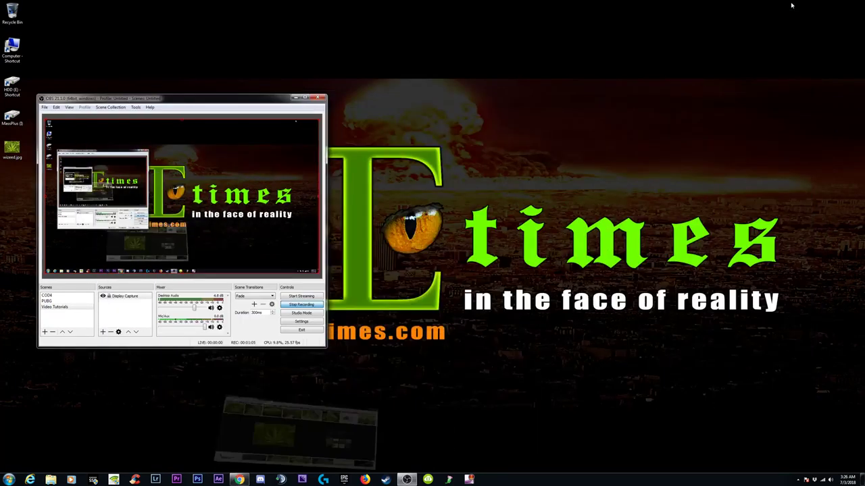
{"action": "left_click_drag", "start_coordinate": [169, 98], "coordinate": [208, 23]}
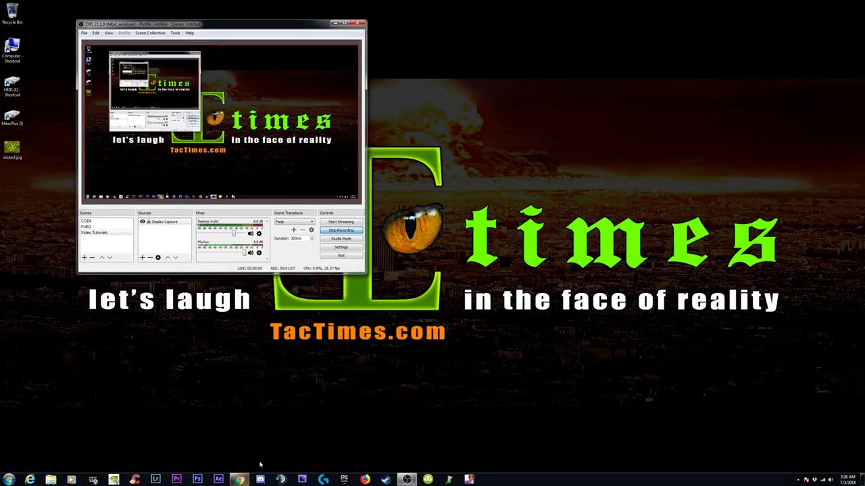
{"action": "left_click", "coordinate": [198, 480]}
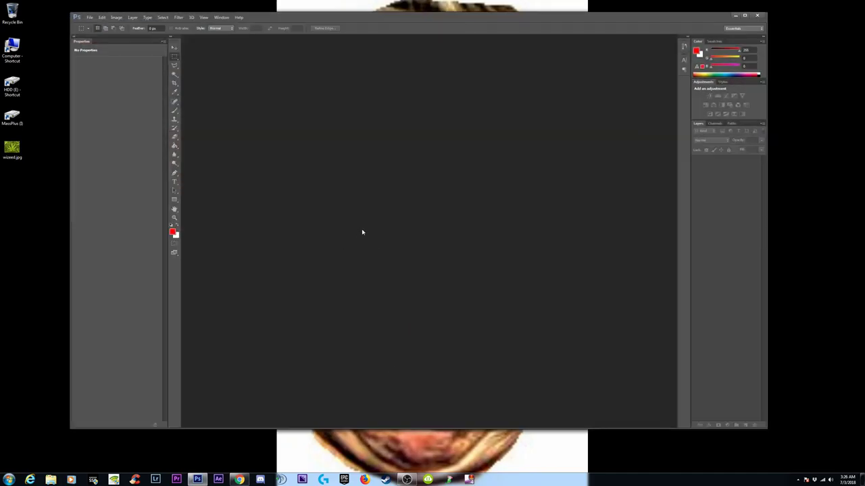
Browse Photoshop's Open dialog for an image, then cancel without opening anything
{"action": "left_click", "coordinate": [89, 17]}
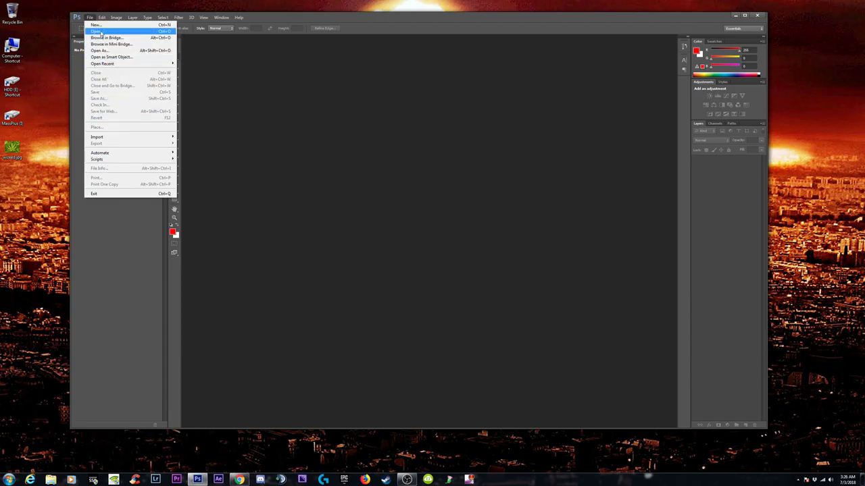
{"action": "left_click", "coordinate": [100, 31]}
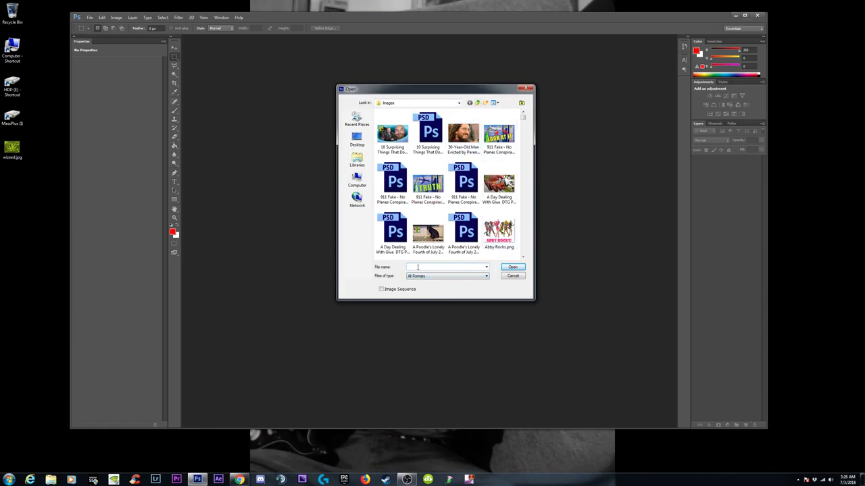
{"action": "type", "text": "hesp"}
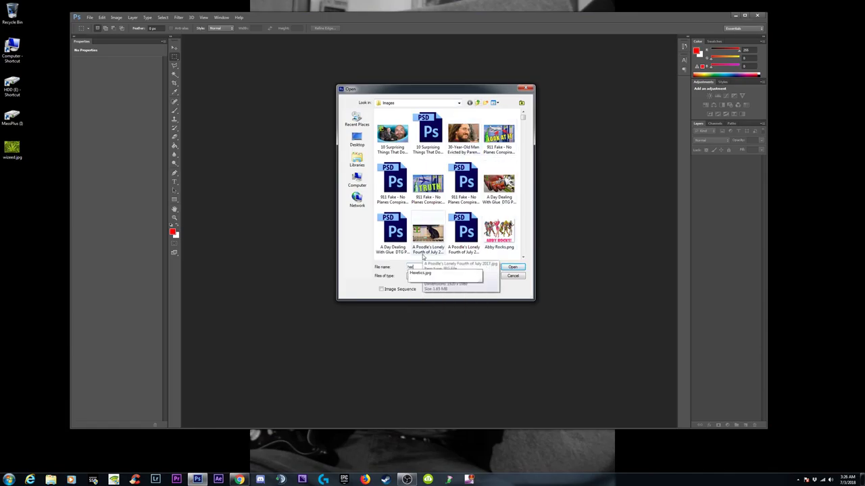
{"action": "left_click", "coordinate": [425, 232]}
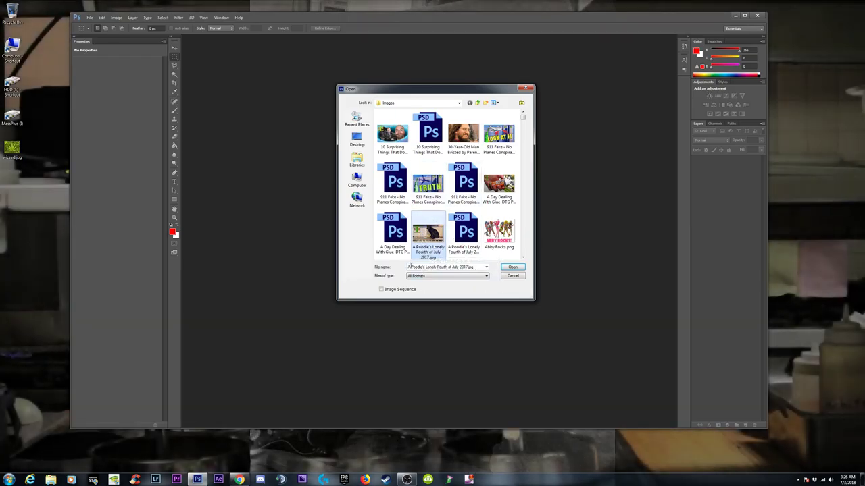
{"action": "left_click", "coordinate": [408, 266]}
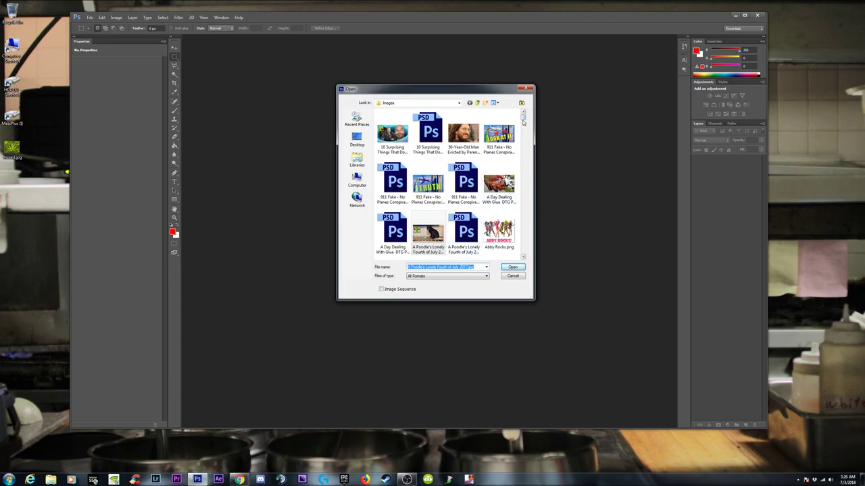
{"action": "left_click", "coordinate": [515, 277]}
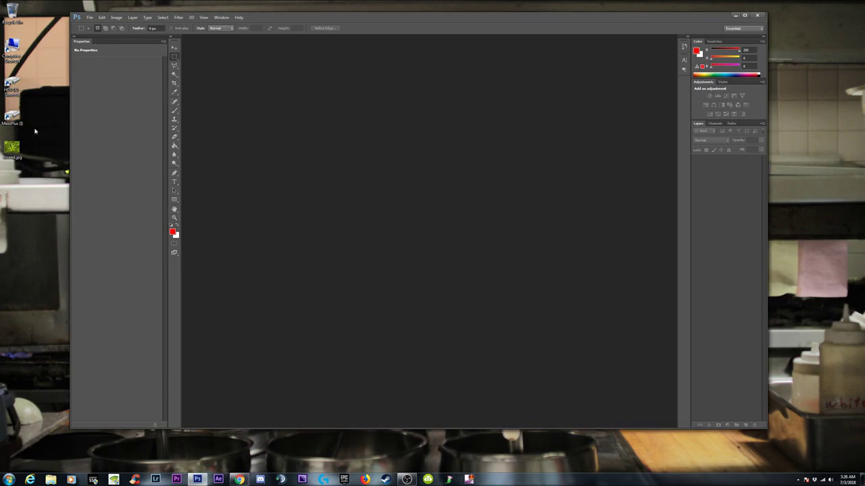
{"action": "key", "text": "ctrl+o"}
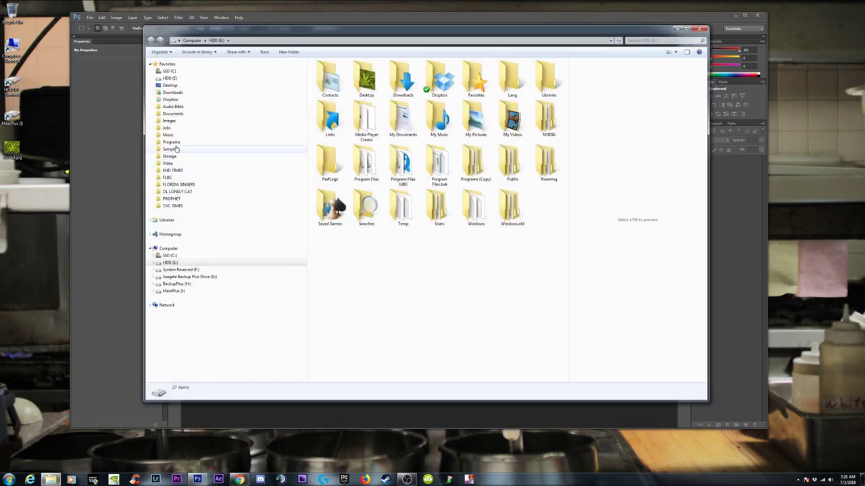
Search the Images folder for 'herpes' and open How to Cure Herpes in Photoshop.psd
{"action": "left_click", "coordinate": [169, 120]}
{"action": "left_click", "coordinate": [657, 40]}
{"action": "type", "text": "herpes"}
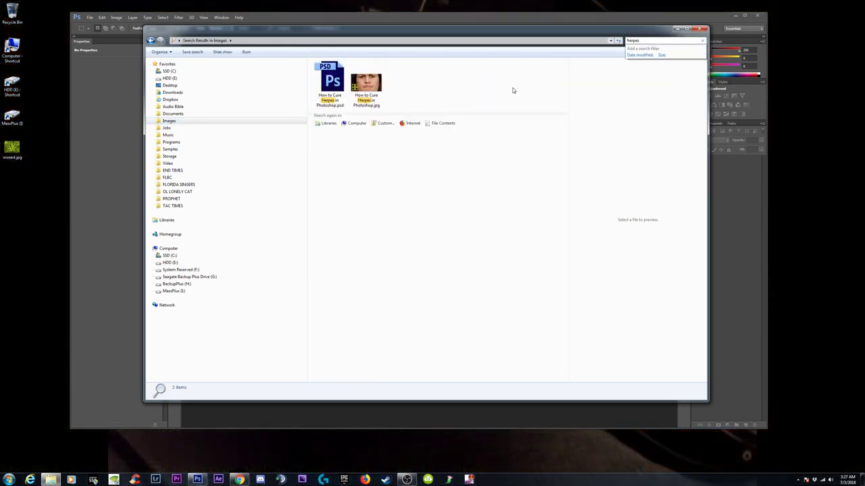
{"action": "left_click", "coordinate": [378, 95]}
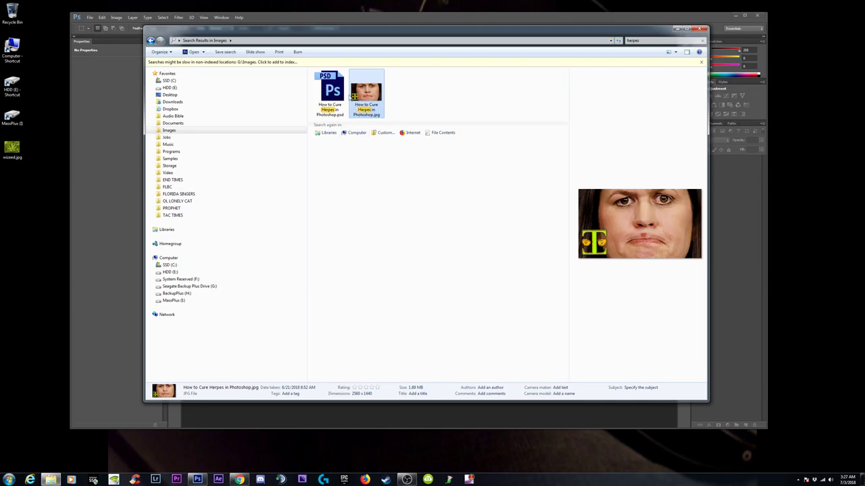
{"action": "left_click", "coordinate": [341, 98]}
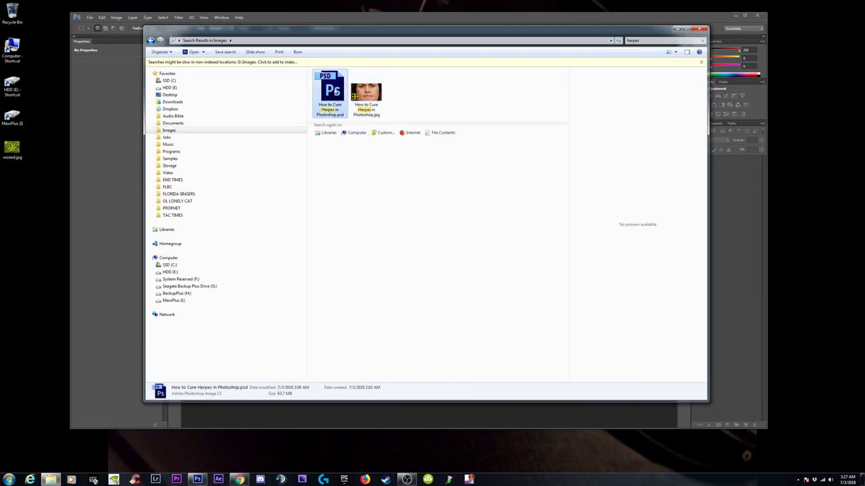
{"action": "double_click", "coordinate": [335, 92]}
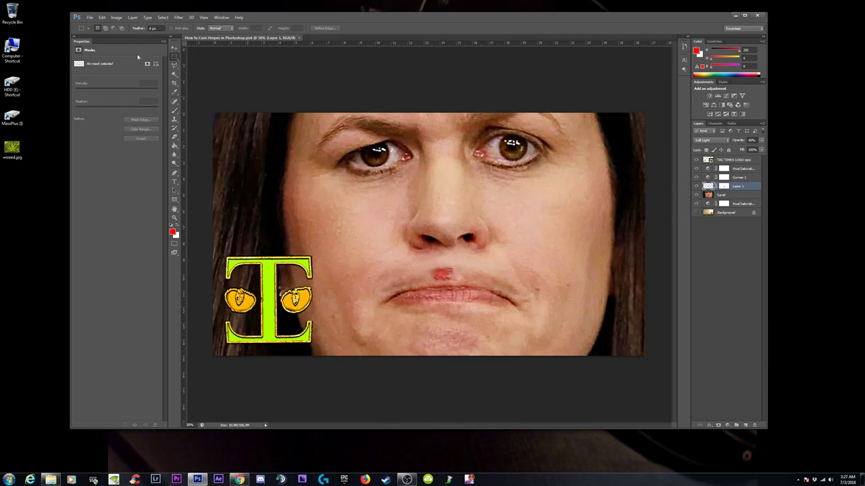
Save As 'Marijuana - Legalization, Politicization, and Commercialization.psd', copying the title from YouTube Studio
{"action": "left_click", "coordinate": [89, 17]}
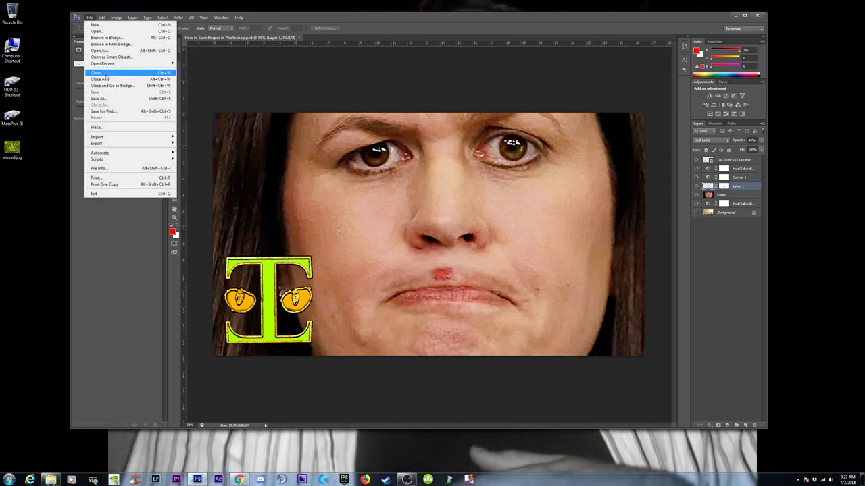
{"action": "left_click", "coordinate": [100, 98]}
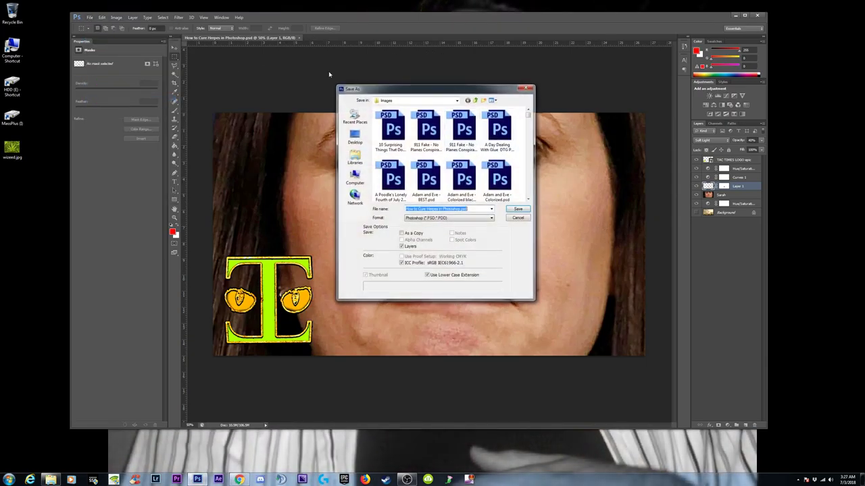
{"action": "left_click", "coordinate": [239, 479]}
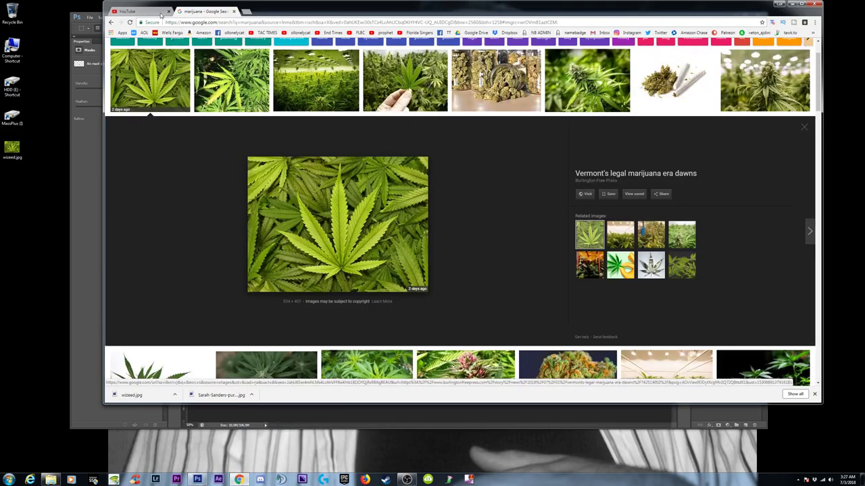
{"action": "left_click", "coordinate": [145, 12]}
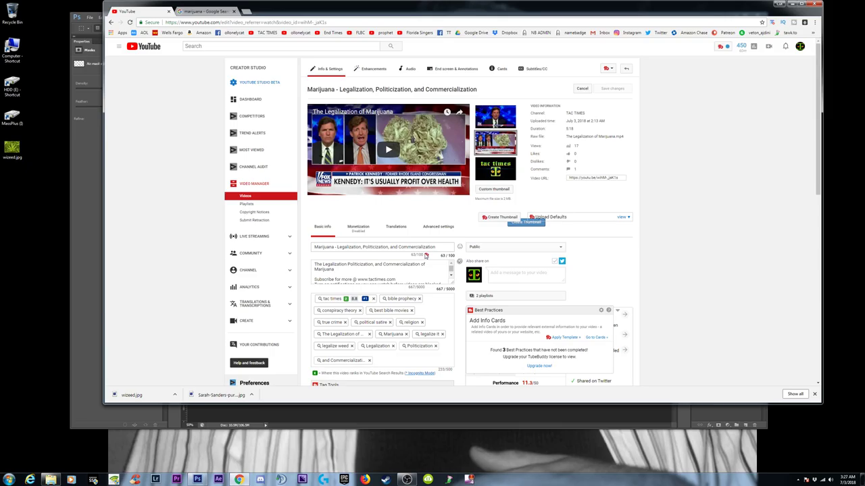
{"action": "left_click_drag", "start_coordinate": [426, 256], "coordinate": [270, 237]}
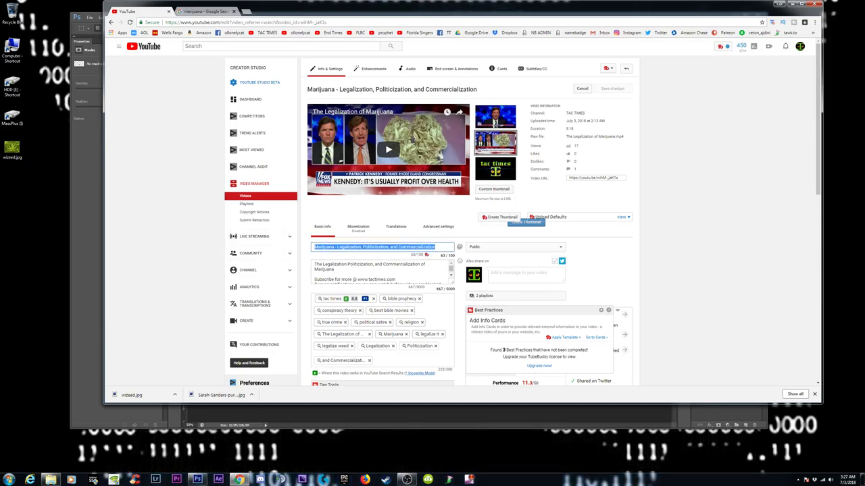
{"action": "key", "text": "alt+Tab"}
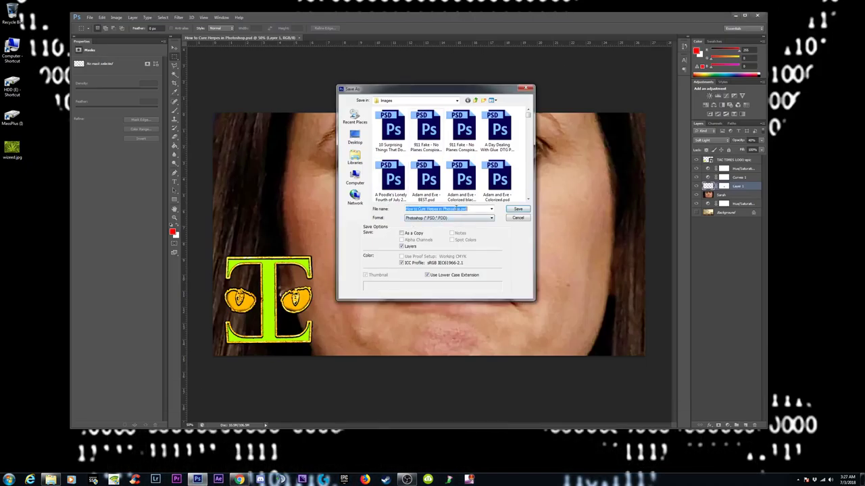
{"action": "key", "text": "Return"}
{"action": "left_click", "coordinate": [399, 110]}
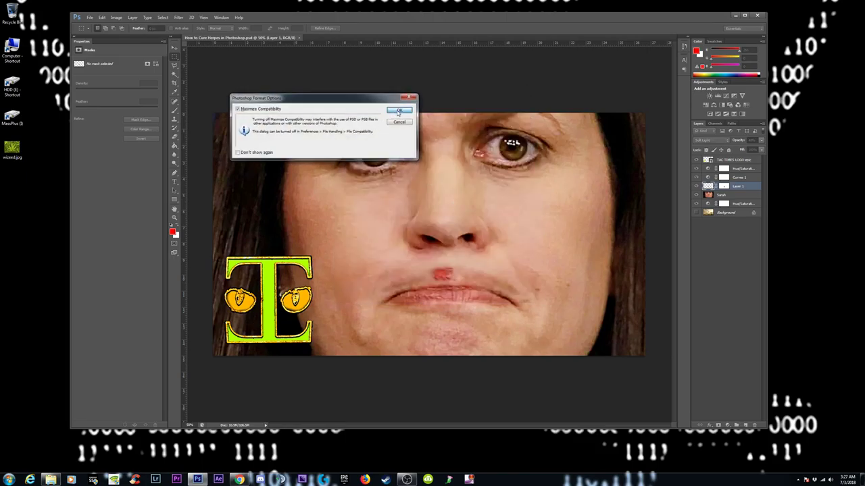
{"action": "left_click", "coordinate": [103, 18]}
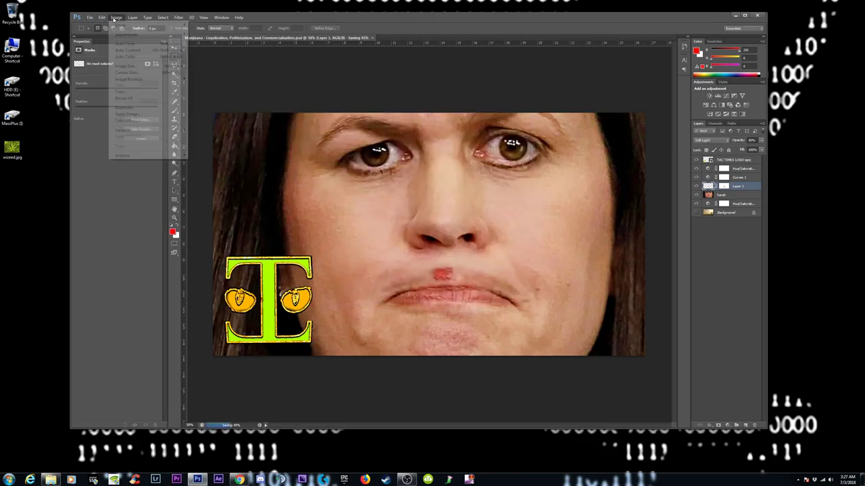
{"action": "left_click", "coordinate": [117, 17]}
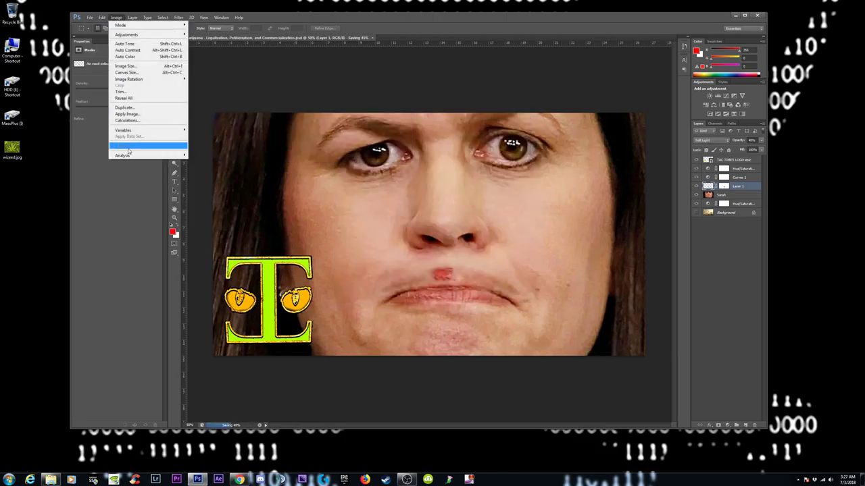
{"action": "left_click", "coordinate": [103, 18]}
{"action": "mouse_move", "coordinate": [131, 18]}
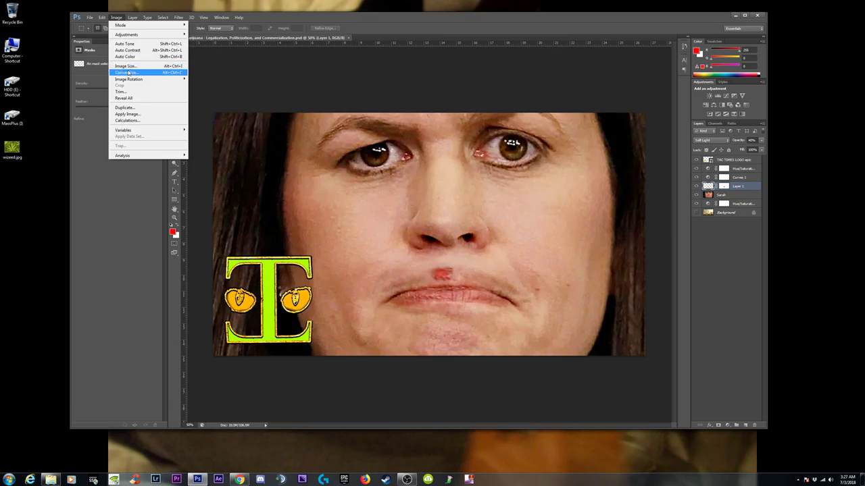
{"action": "left_click", "coordinate": [128, 72]}
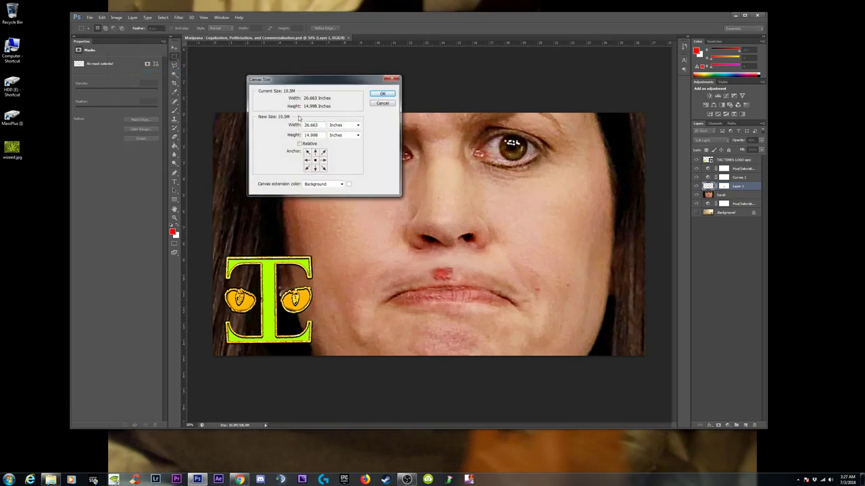
{"action": "left_click", "coordinate": [358, 126]}
{"action": "left_click", "coordinate": [341, 137]}
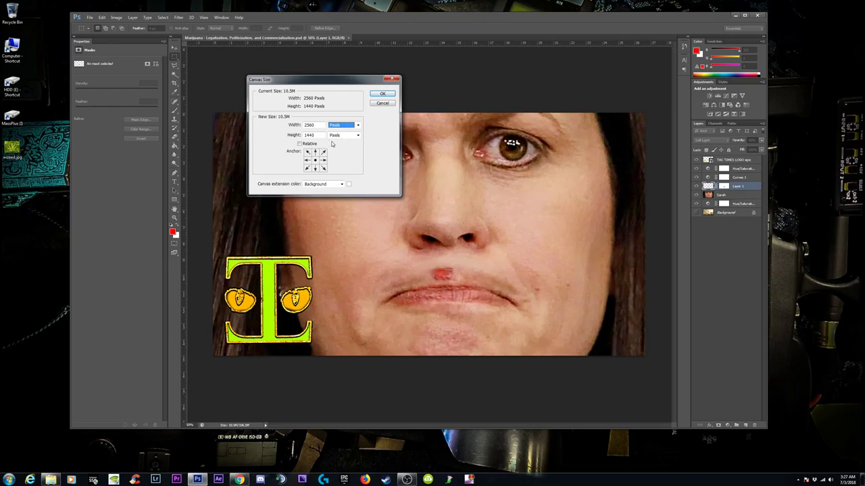
{"action": "left_click", "coordinate": [383, 103]}
{"action": "left_click", "coordinate": [116, 16]}
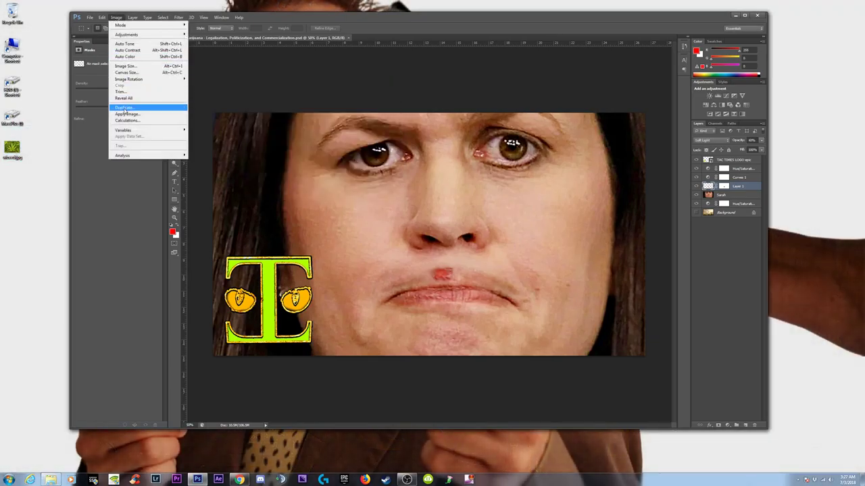
{"action": "left_click", "coordinate": [126, 66]}
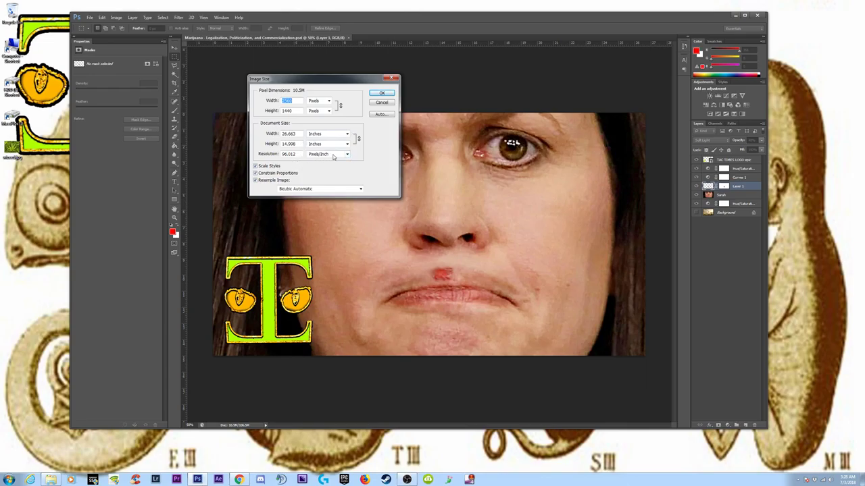
{"action": "left_click", "coordinate": [346, 155]}
{"action": "left_click", "coordinate": [346, 155]}
{"action": "left_click", "coordinate": [379, 102]}
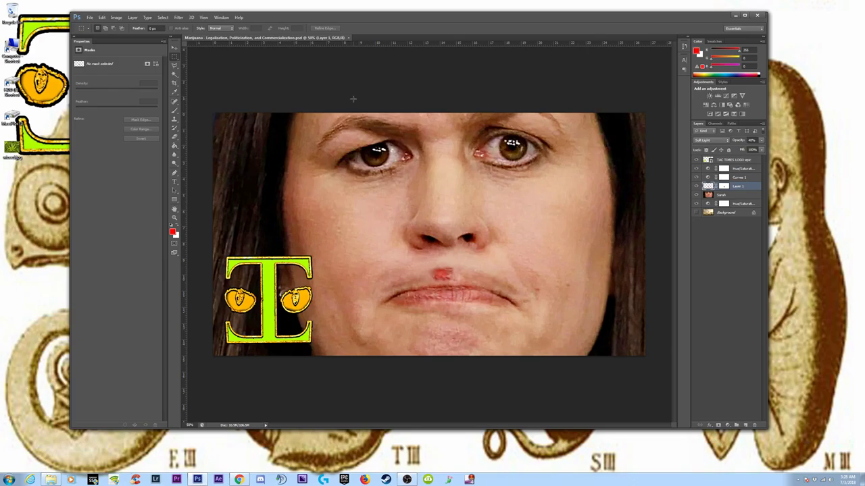
Check the properties of How to Cure Herpes in Photoshop.jpg: 2560 × 1440, 1.89 MB
{"action": "key", "text": "ctrl+minus"}
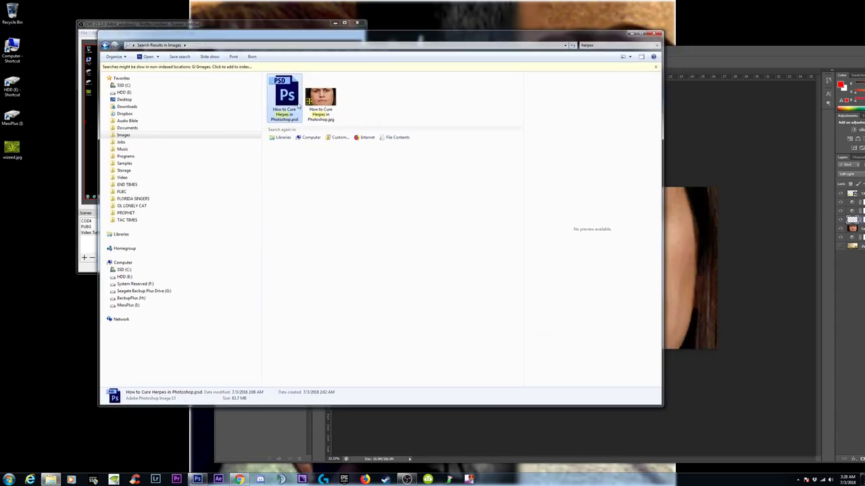
{"action": "left_click", "coordinate": [322, 100]}
{"action": "right_click", "coordinate": [323, 100]}
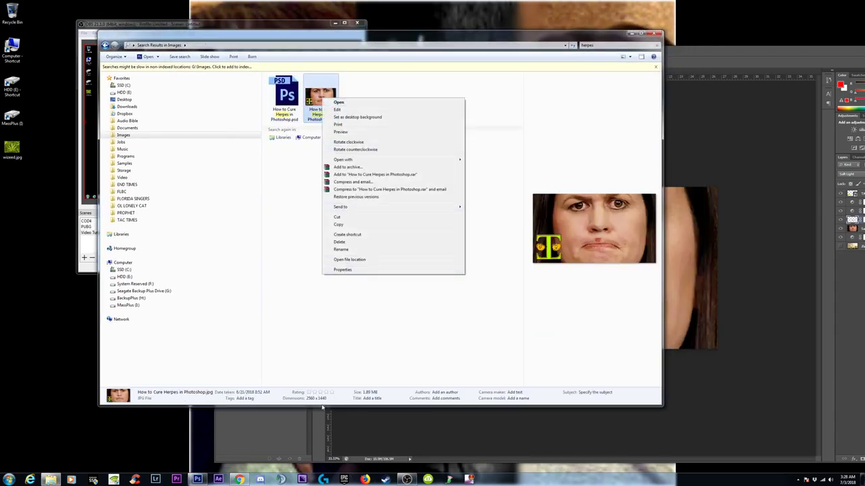
{"action": "left_click", "coordinate": [343, 269]}
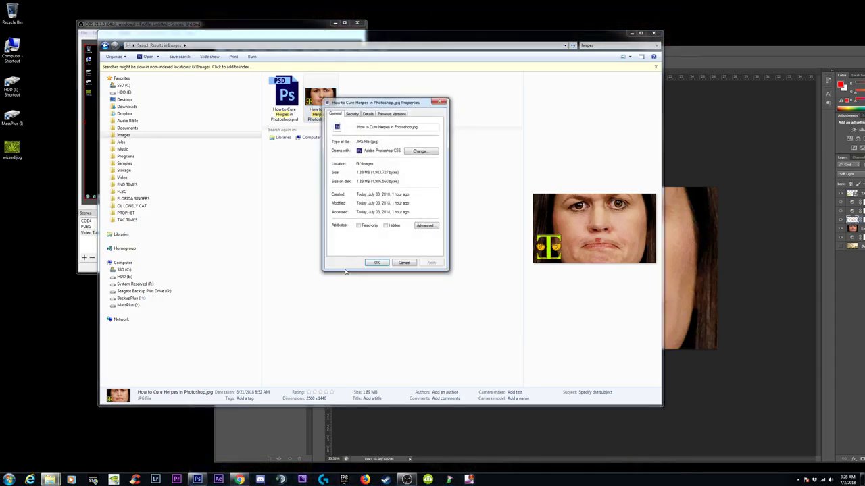
{"action": "left_click", "coordinate": [377, 263]}
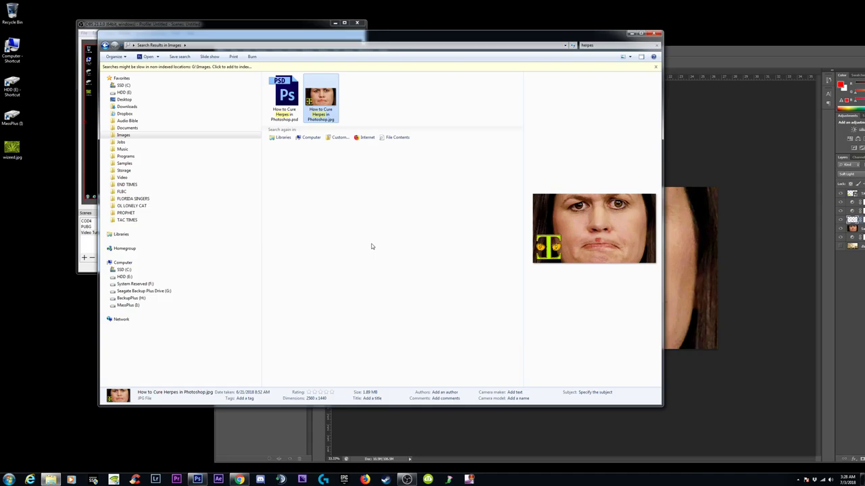
{"action": "left_click", "coordinate": [349, 213]}
{"action": "left_click", "coordinate": [323, 98]}
{"action": "left_click", "coordinate": [369, 102]}
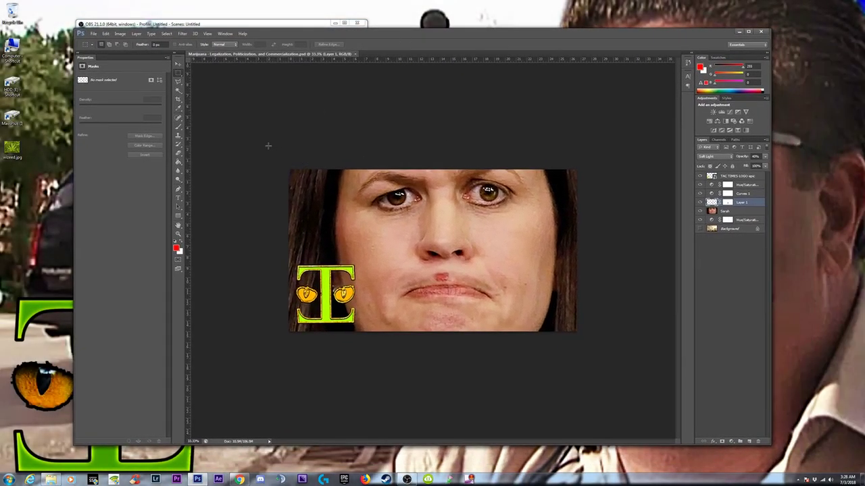
Select the whole canvas and set the Canvas Size units to pixels
{"action": "left_click_drag", "start_coordinate": [439, 269], "coordinate": [608, 350]}
{"action": "key", "text": "ctrl+a"}
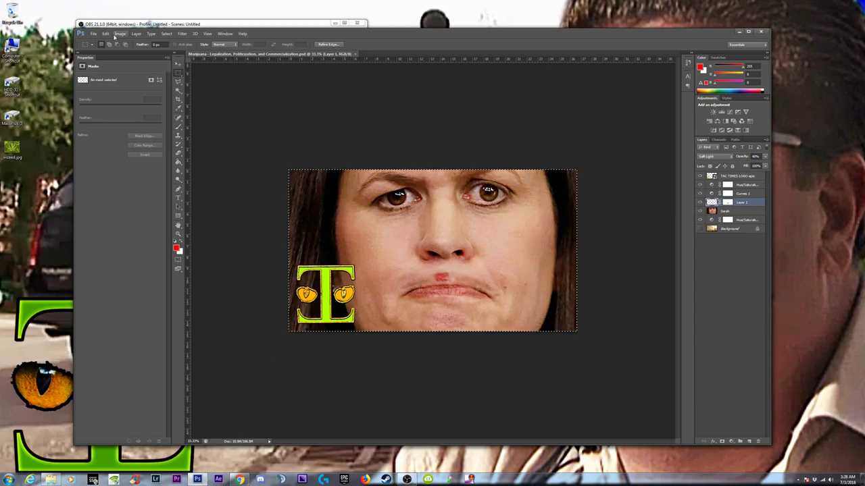
{"action": "left_click", "coordinate": [105, 33]}
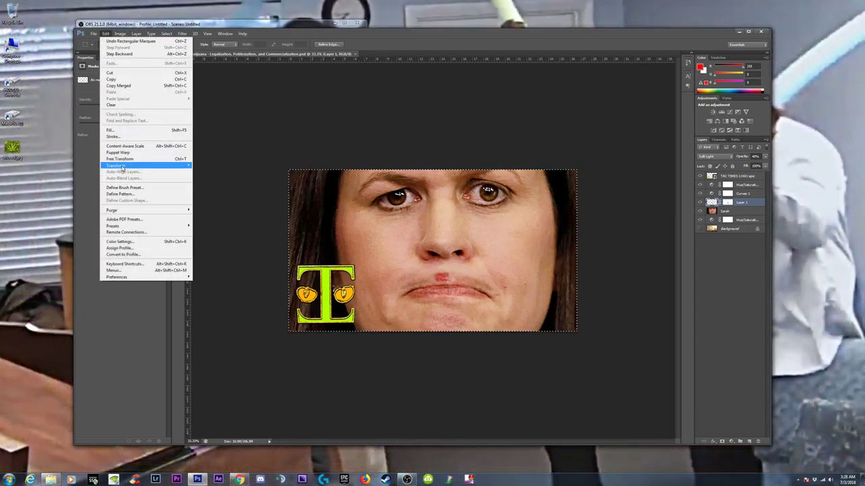
{"action": "mouse_move", "coordinate": [119, 34]}
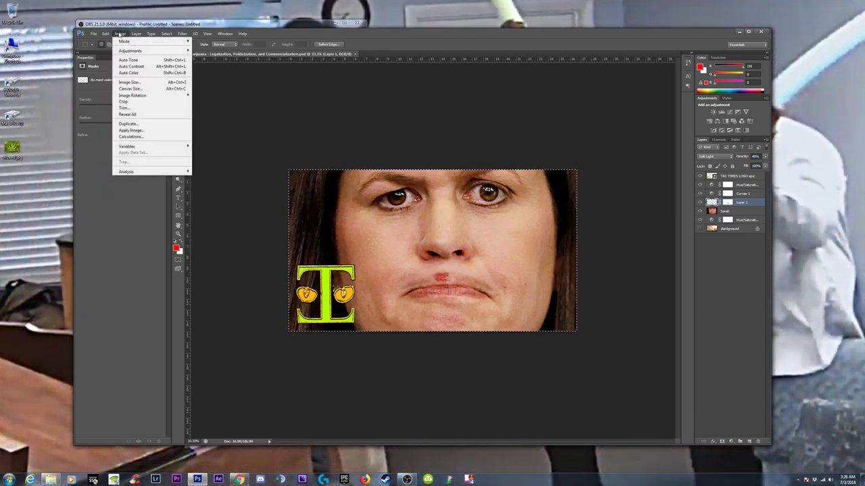
{"action": "left_click", "coordinate": [135, 90]}
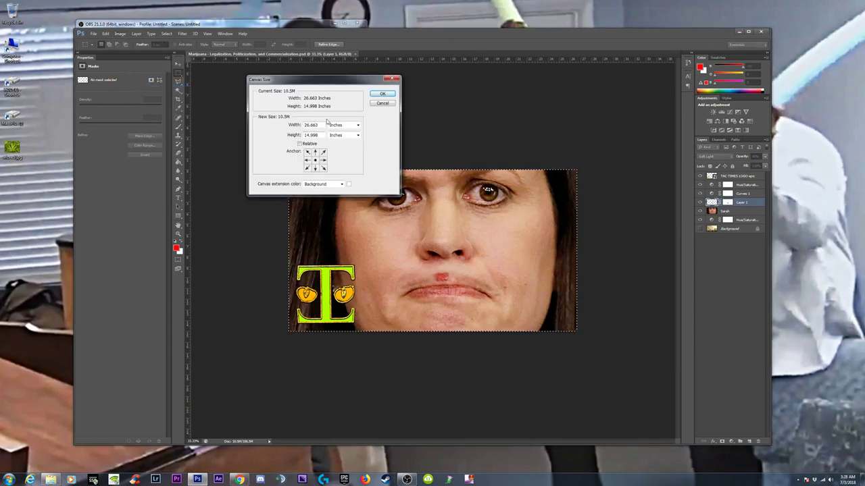
{"action": "left_click", "coordinate": [354, 125]}
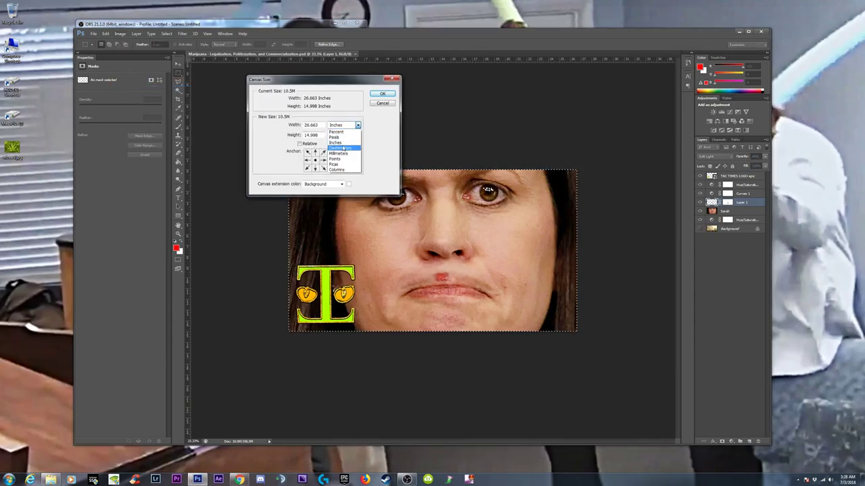
{"action": "left_click", "coordinate": [343, 138]}
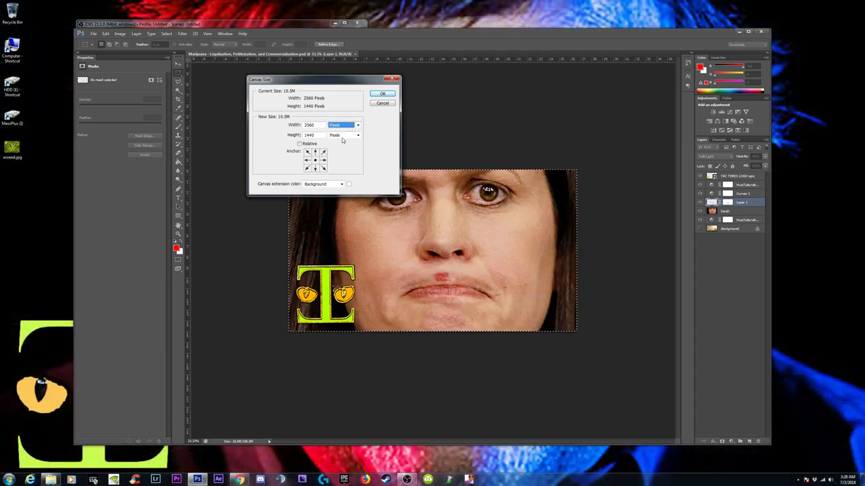
Set the canvas to 1920 × 1080 pixels and accept clipping the edges
{"action": "left_click_drag", "start_coordinate": [318, 124], "coordinate": [304, 125]}
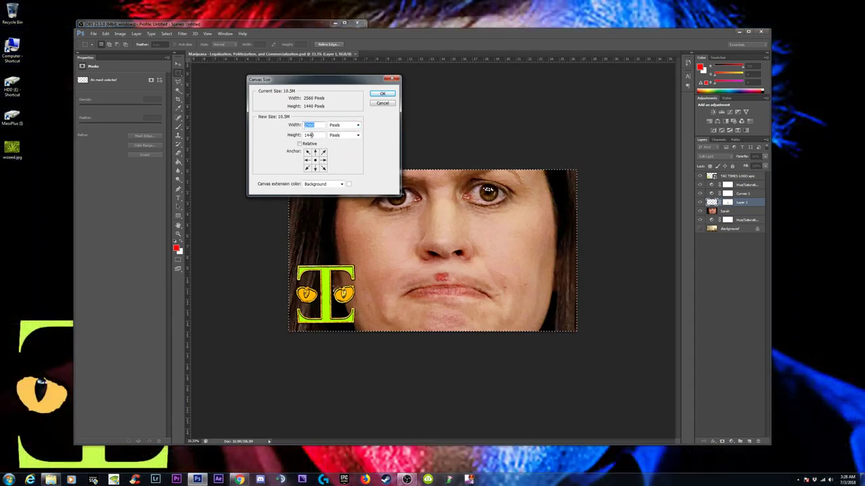
{"action": "type", "text": "1920"}
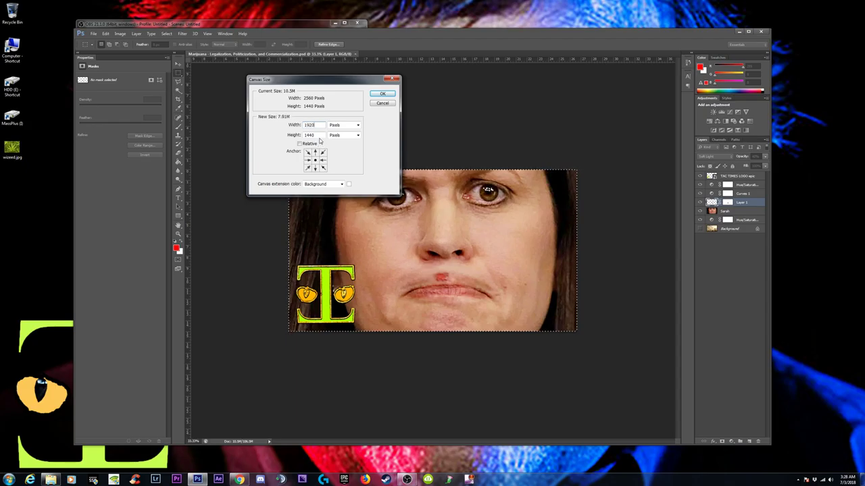
{"action": "left_click_drag", "start_coordinate": [319, 135], "coordinate": [304, 135]}
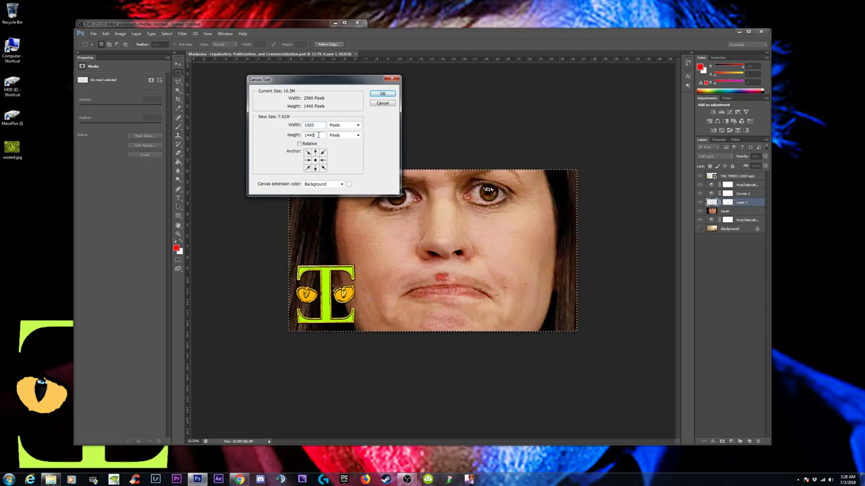
{"action": "type", "text": "1080"}
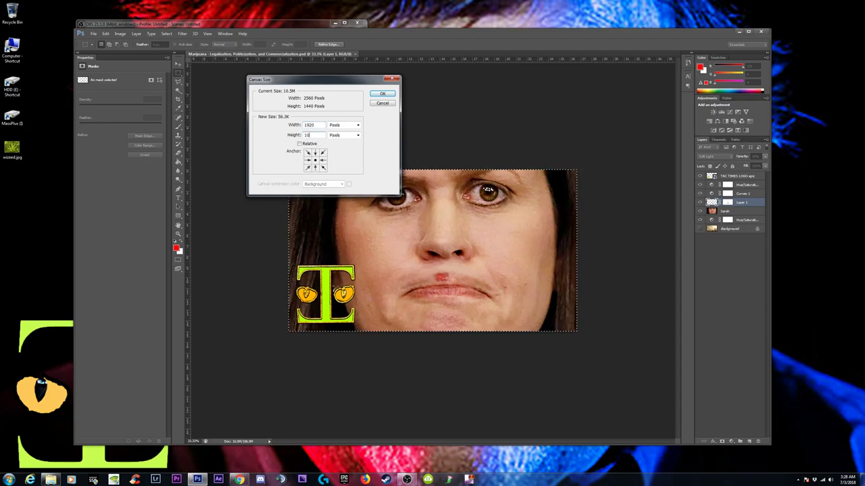
{"action": "left_click", "coordinate": [382, 95]}
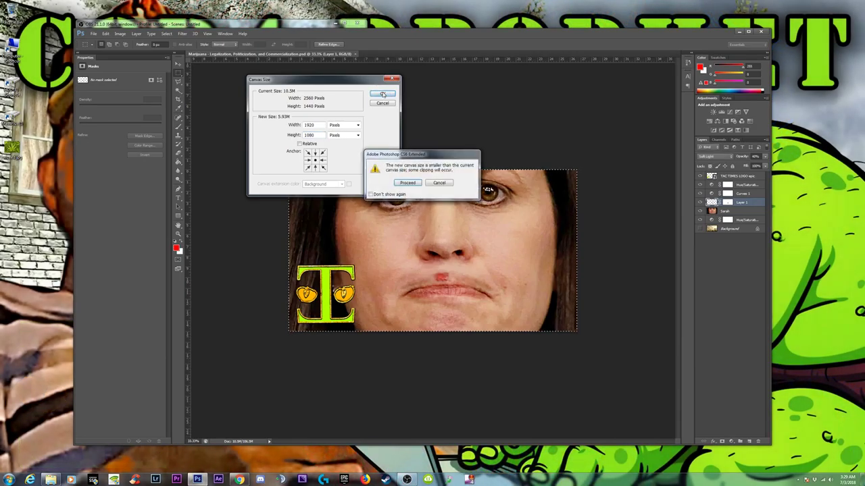
{"action": "left_click", "coordinate": [407, 183]}
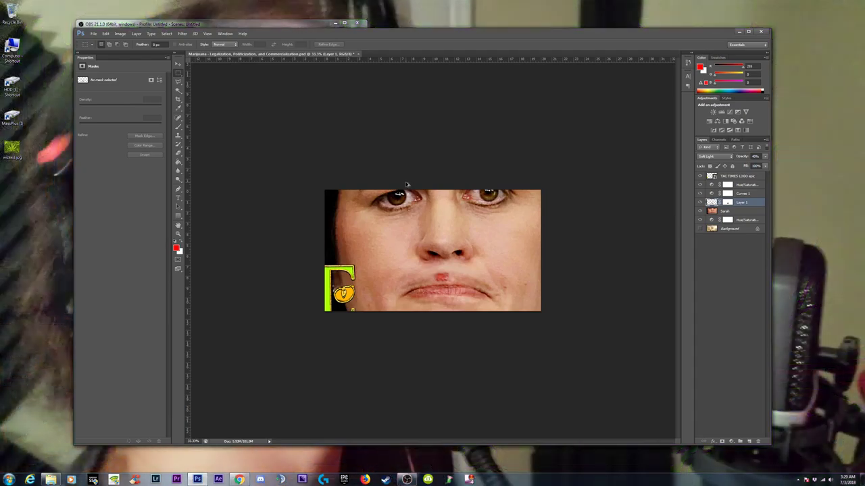
Undo the canvas resize with Ctrl+Z and clear a stray rectangular selection
{"action": "key", "text": "ctrl+z"}
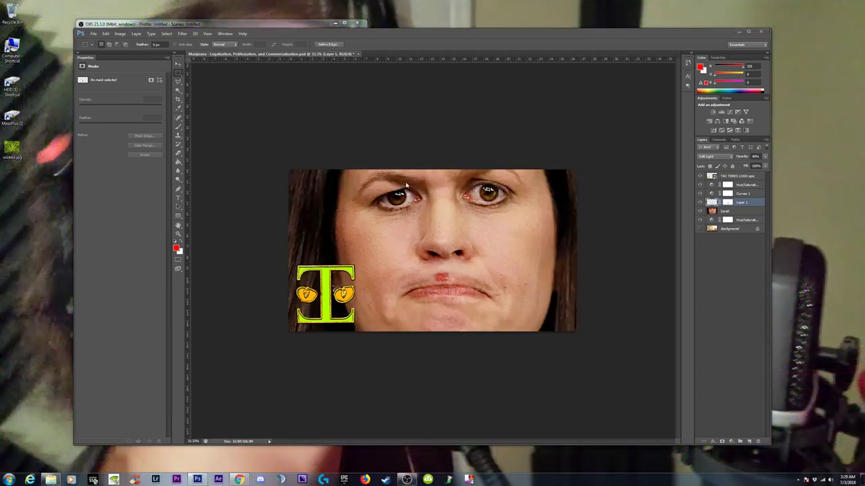
{"action": "key", "text": "alt+z"}
{"action": "key", "text": "alt+z"}
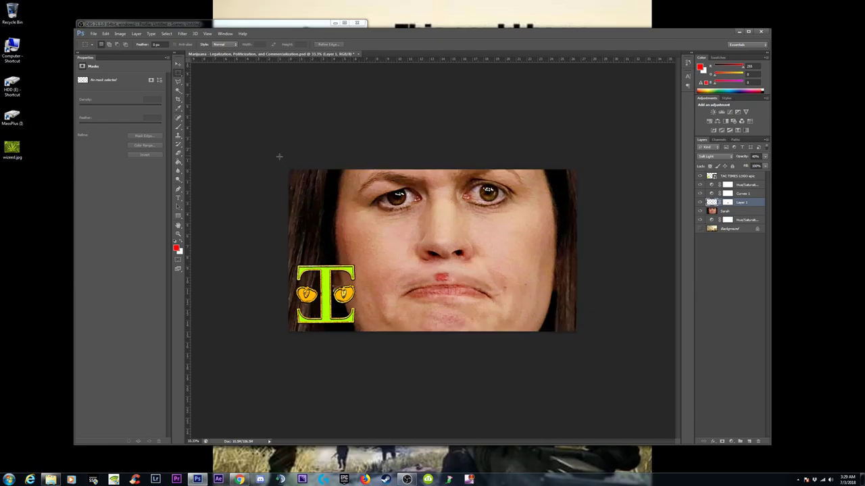
{"action": "left_click_drag", "start_coordinate": [575, 169], "coordinate": [564, 207]}
{"action": "left_click", "coordinate": [287, 120]}
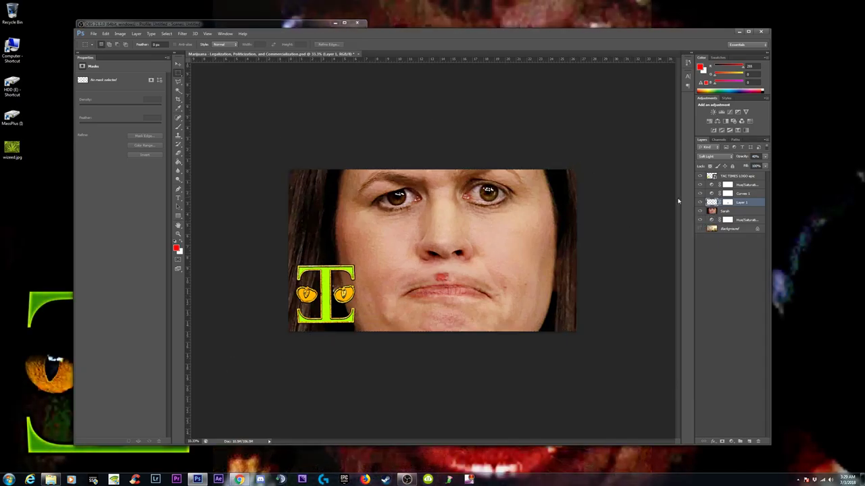
Delete the Sarah, Curves 1, Layer 1, Hue/Saturation and TAC logo layers, keeping Background
{"action": "left_click", "coordinate": [724, 212]}
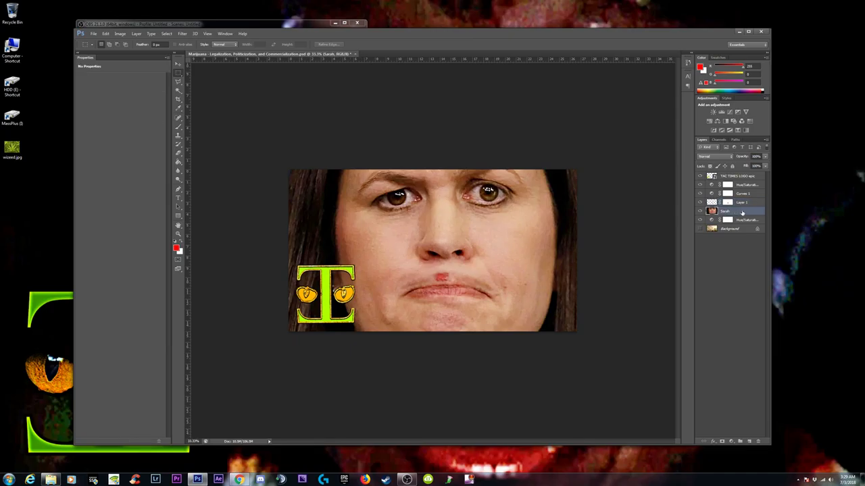
{"action": "key", "text": "Delete"}
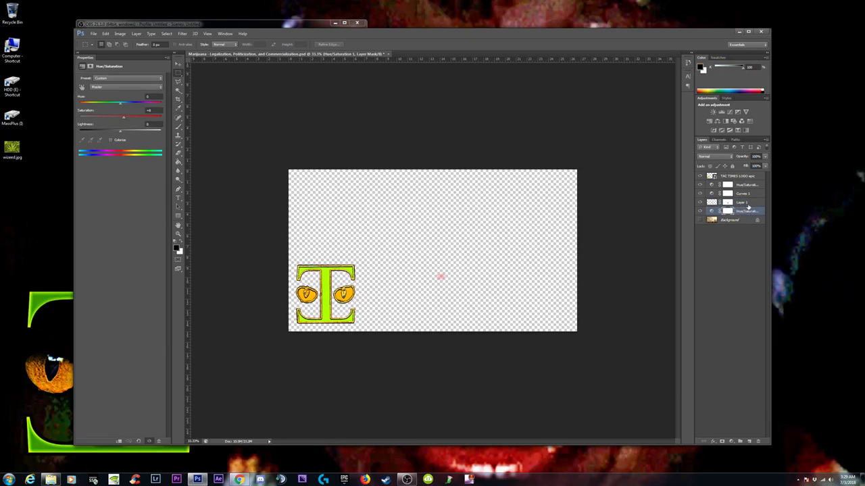
{"action": "left_click", "coordinate": [740, 195]}
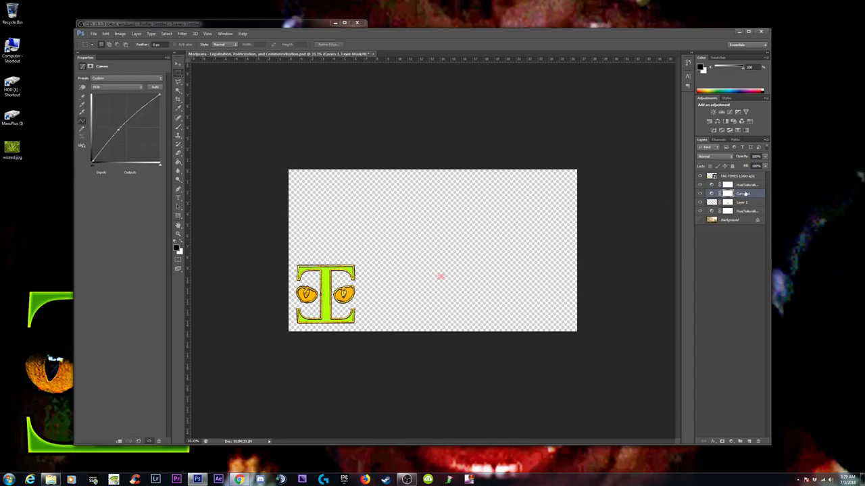
{"action": "key", "text": "Delete"}
{"action": "key", "text": "Delete"}
{"action": "key", "text": "Delete"}
{"action": "left_click", "coordinate": [716, 185]}
{"action": "key", "text": "Delete"}
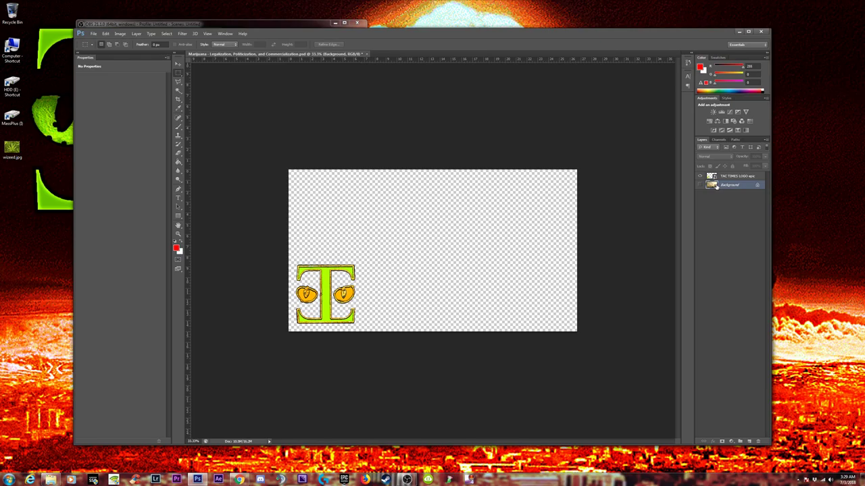
{"action": "left_click", "coordinate": [734, 176]}
{"action": "key", "text": "Delete"}
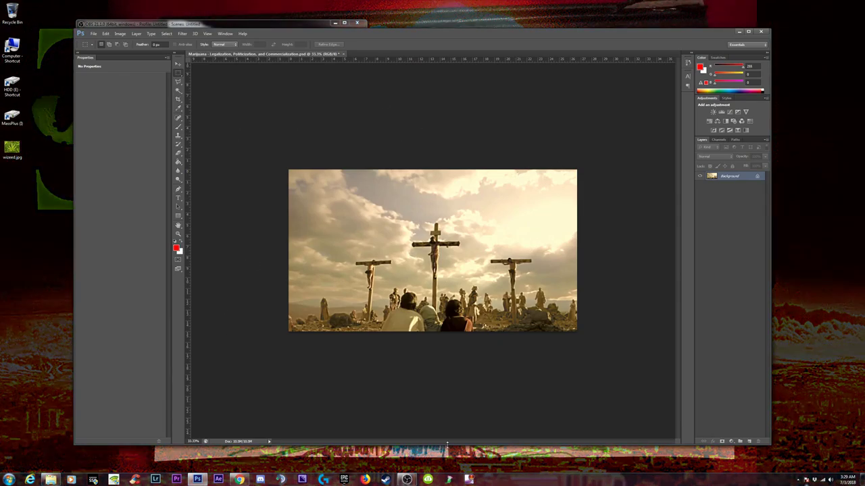
Place wizeed.jpg on the canvas and scale it to fill the whole canvas
{"action": "left_click", "coordinate": [120, 34]}
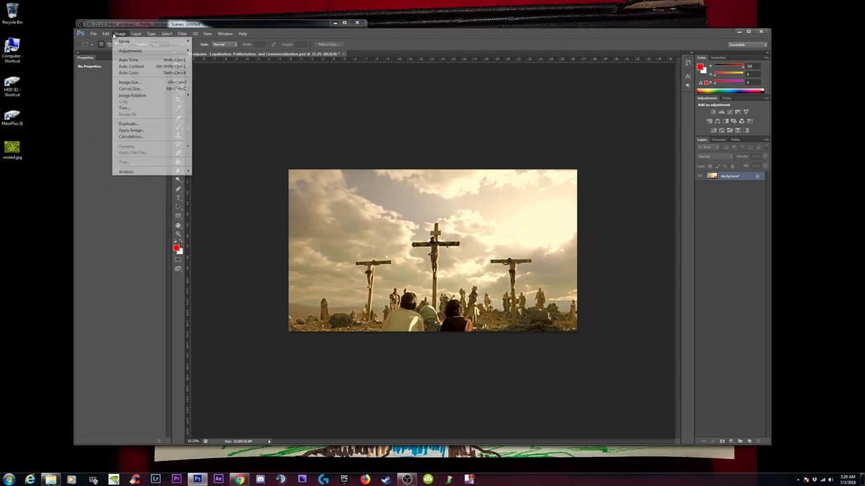
{"action": "key", "text": "alt+t"}
{"action": "left_click_drag", "start_coordinate": [12, 147], "coordinate": [403, 245]}
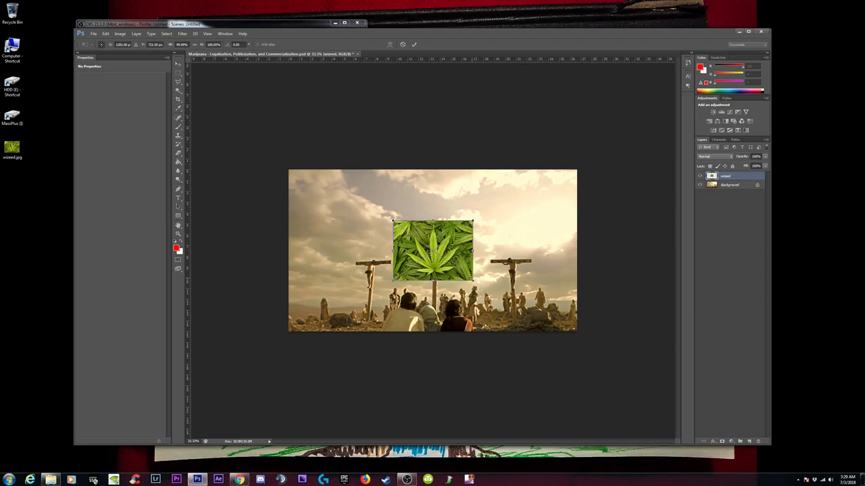
{"action": "left_click_drag", "start_coordinate": [473, 280], "coordinate": [584, 364]}
{"action": "left_click_drag", "start_coordinate": [392, 220], "coordinate": [277, 135]}
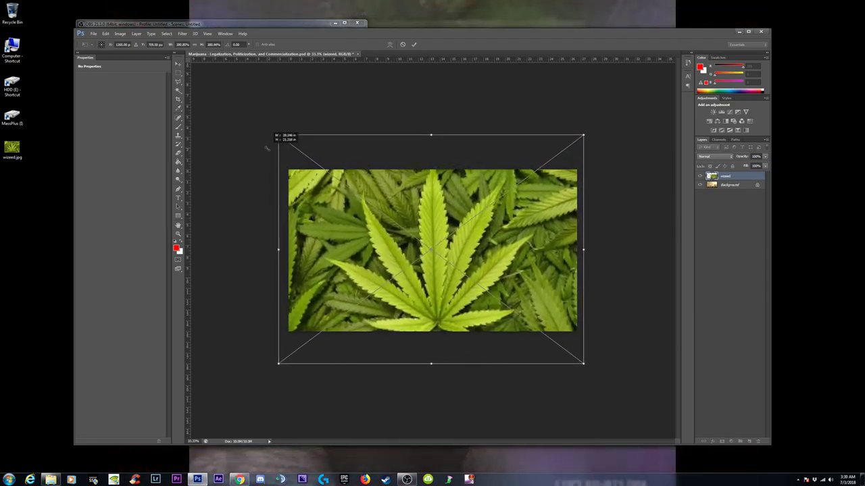
{"action": "left_click_drag", "start_coordinate": [416, 246], "coordinate": [417, 234]}
{"action": "left_click_drag", "start_coordinate": [277, 350], "coordinate": [285, 345]}
{"action": "left_click_drag", "start_coordinate": [589, 347], "coordinate": [587, 346]}
{"action": "key", "text": "Return"}
Reposition the cannabis photo on the canvas with the Move tool
{"action": "left_click_drag", "start_coordinate": [458, 162], "coordinate": [452, 182]}
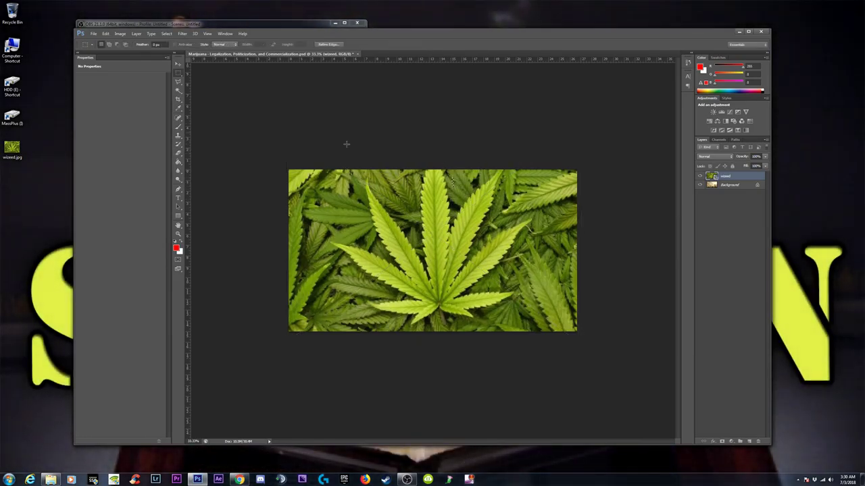
{"action": "left_click", "coordinate": [179, 64]}
{"action": "left_click_drag", "start_coordinate": [403, 215], "coordinate": [401, 215]}
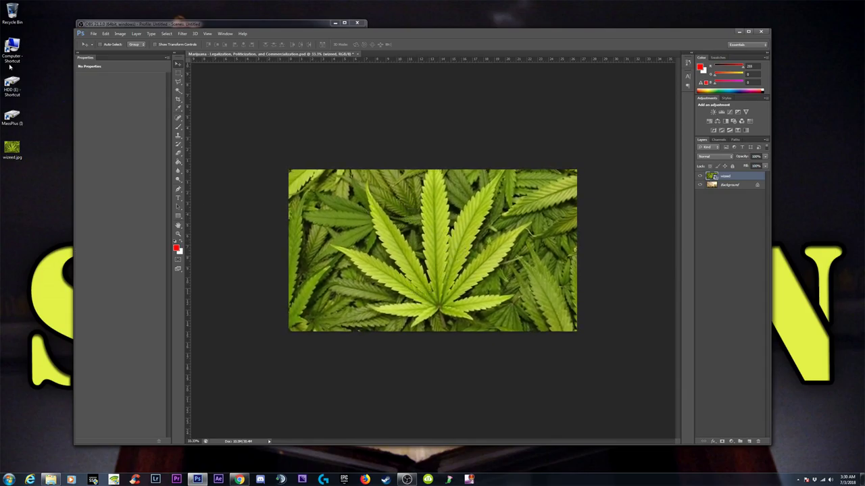
In Chrome, run a search for 'money' from the address bar
{"action": "left_click", "coordinate": [239, 479]}
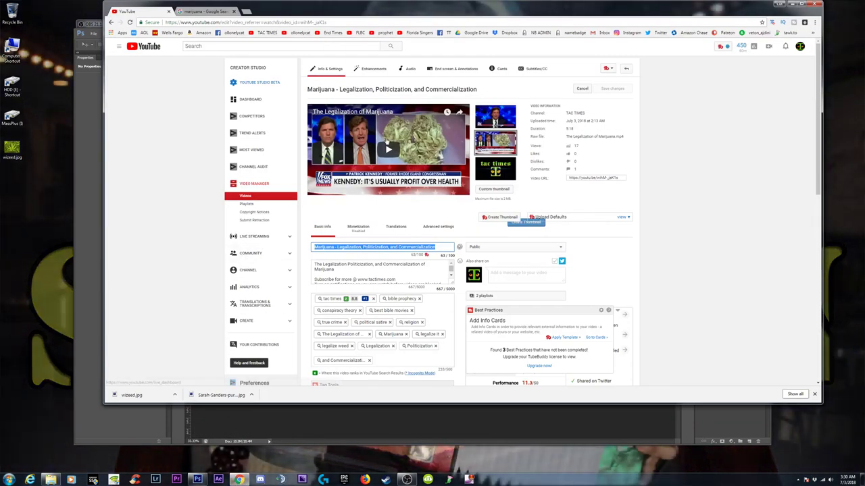
{"action": "left_click", "coordinate": [215, 10]}
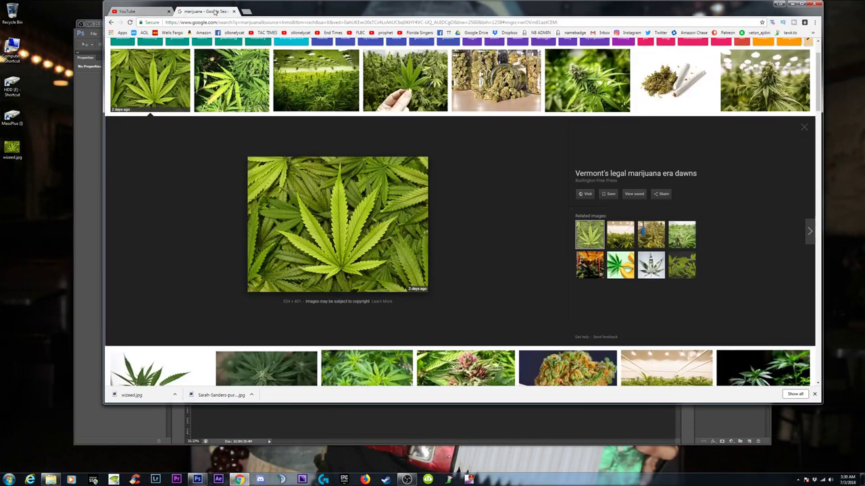
{"action": "left_click", "coordinate": [277, 22]}
{"action": "type", "text": "money"}
{"action": "key", "text": "Return"}
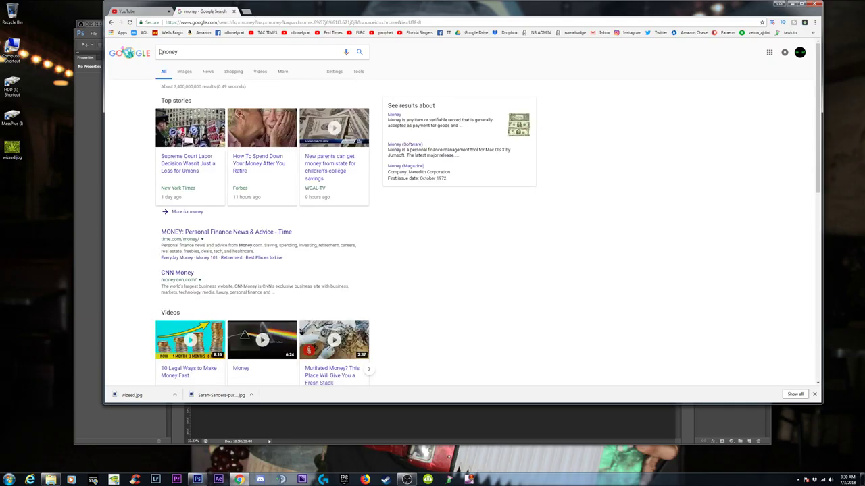
Replace the query with 'marijuana commercialization' and run the Google search
{"action": "left_click", "coordinate": [161, 52]}
{"action": "double_click", "coordinate": [155, 53]}
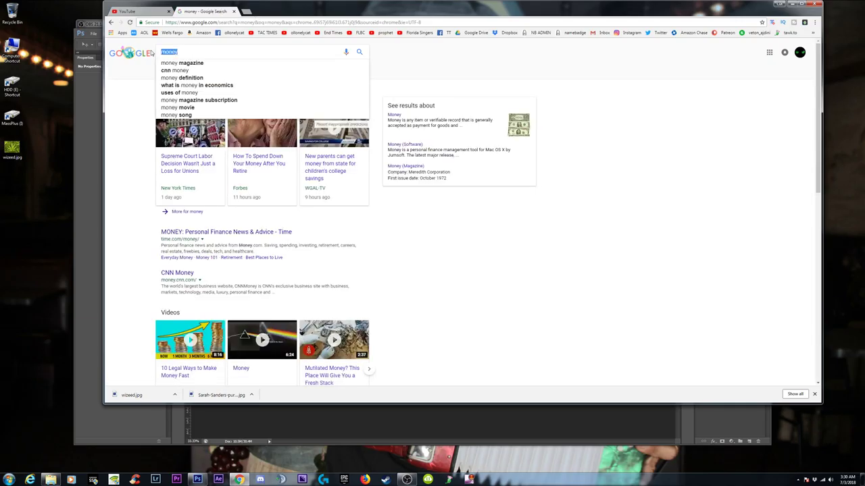
{"action": "type", "text": "marijua"}
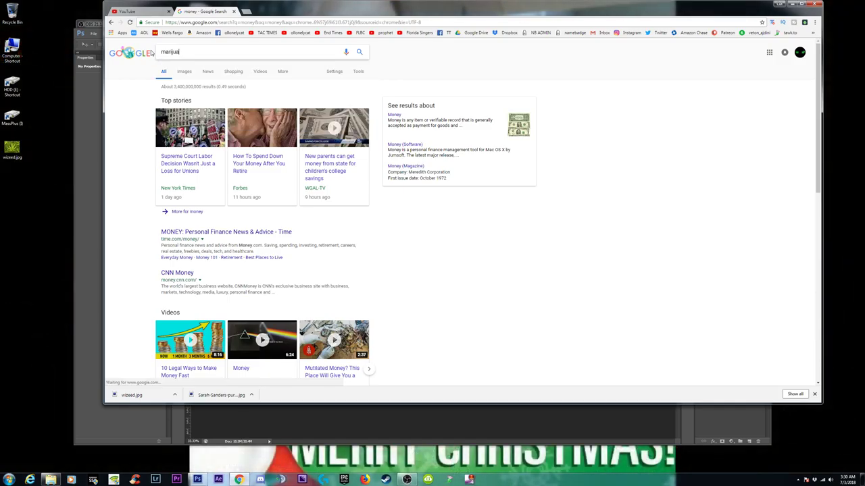
{"action": "type", "text": "na commercializ"}
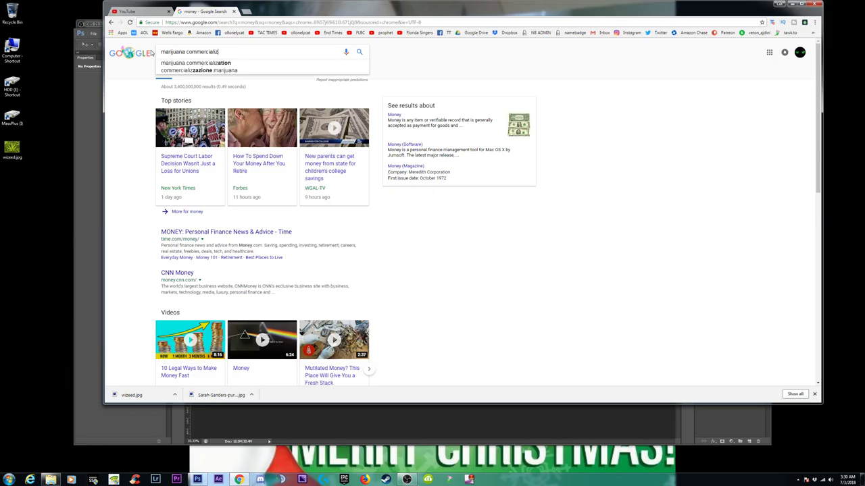
{"action": "type", "text": "ation"}
{"action": "key", "text": "Return"}
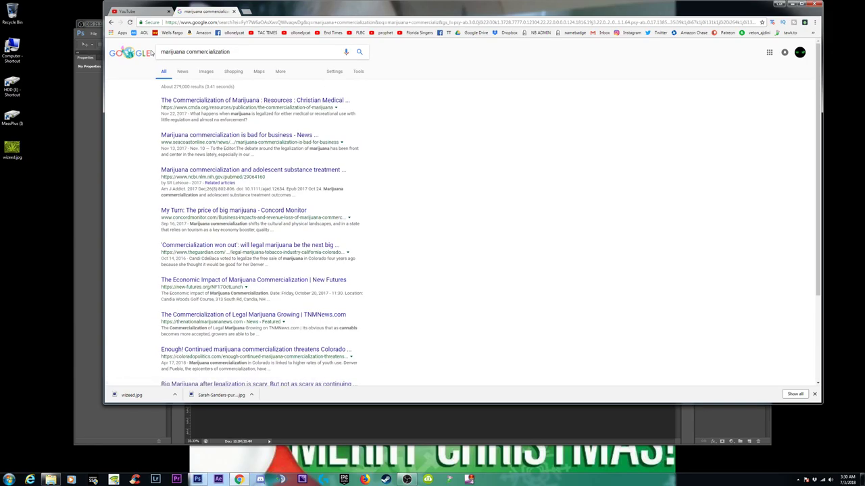
{"action": "left_click", "coordinate": [134, 13]}
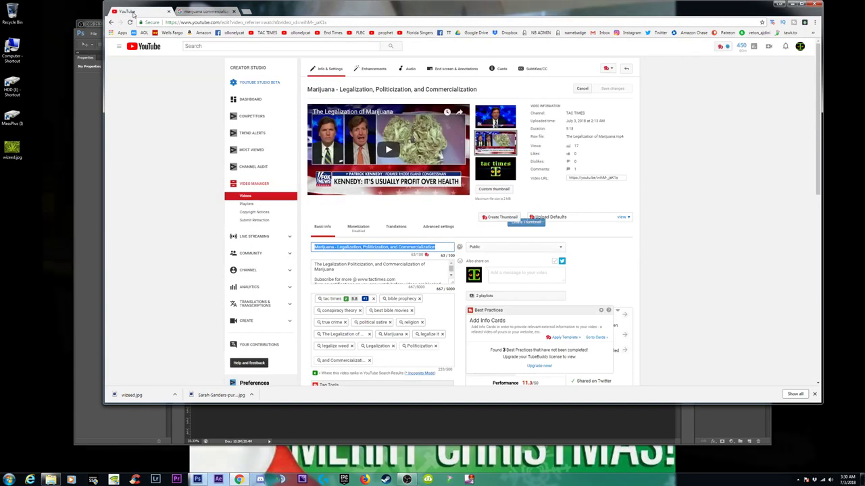
Show image results for marijuana commercialization and preview the Marlboro cannabis pack
{"action": "left_click", "coordinate": [201, 12]}
{"action": "left_click", "coordinate": [206, 71]}
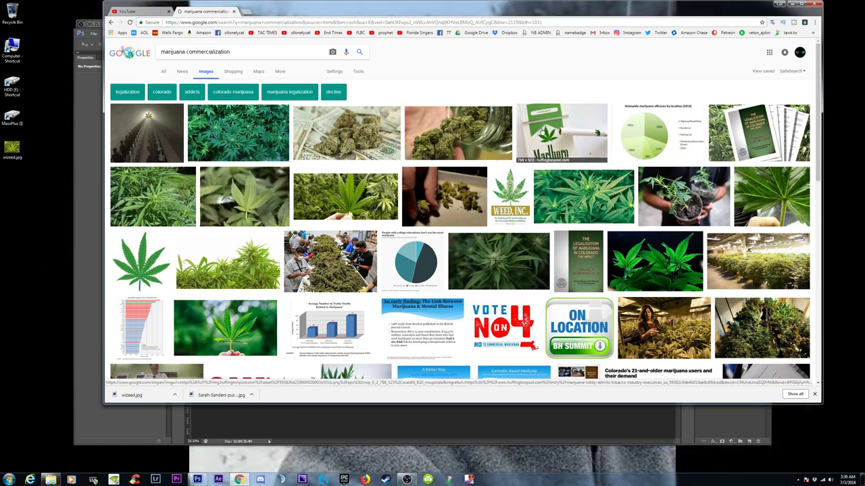
{"action": "middle_click", "coordinate": [566, 124]}
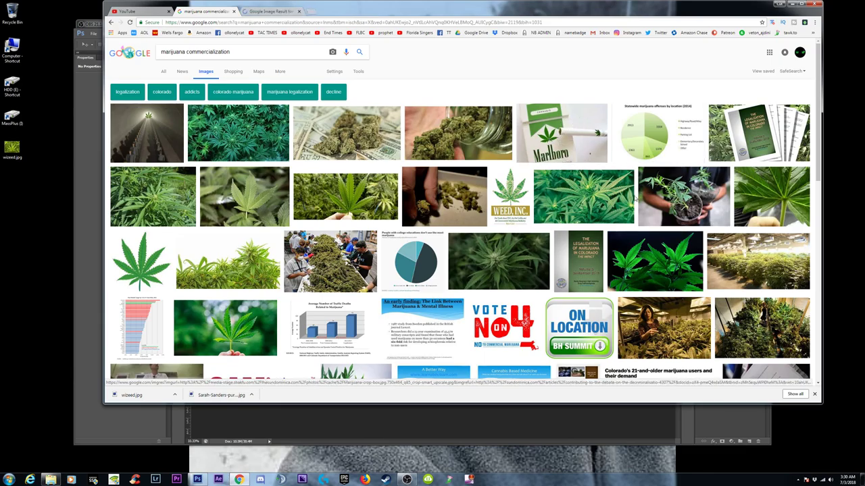
{"action": "scroll", "coordinate": [608, 202], "scroll_direction": "down", "scroll_amount": 3}
{"action": "scroll", "coordinate": [632, 213], "scroll_direction": "down", "scroll_amount": 3}
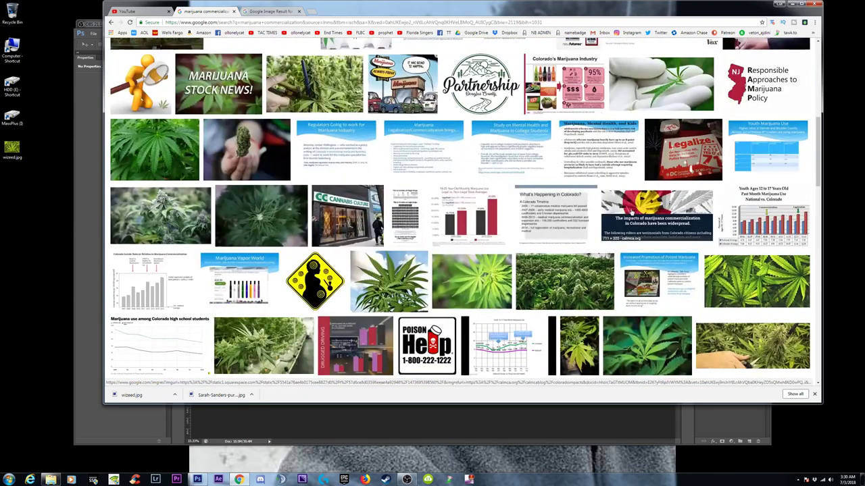
{"action": "scroll", "coordinate": [632, 213], "scroll_direction": "up", "scroll_amount": 6}
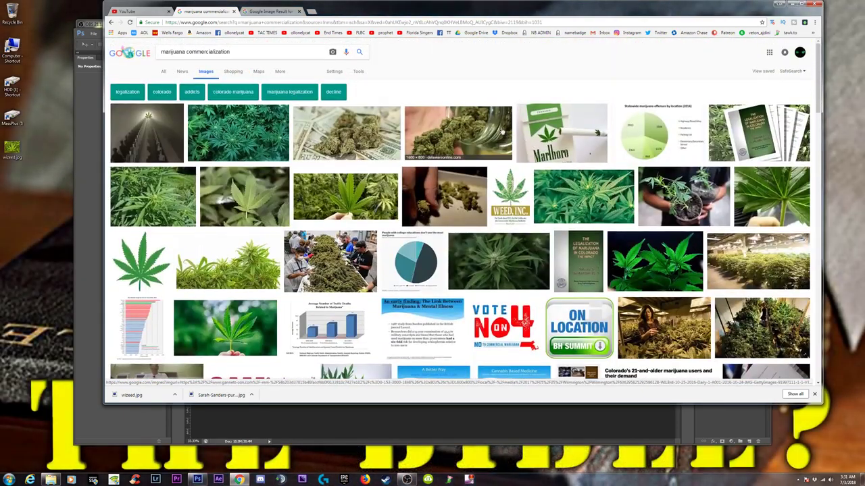
{"action": "left_click", "coordinate": [555, 127]}
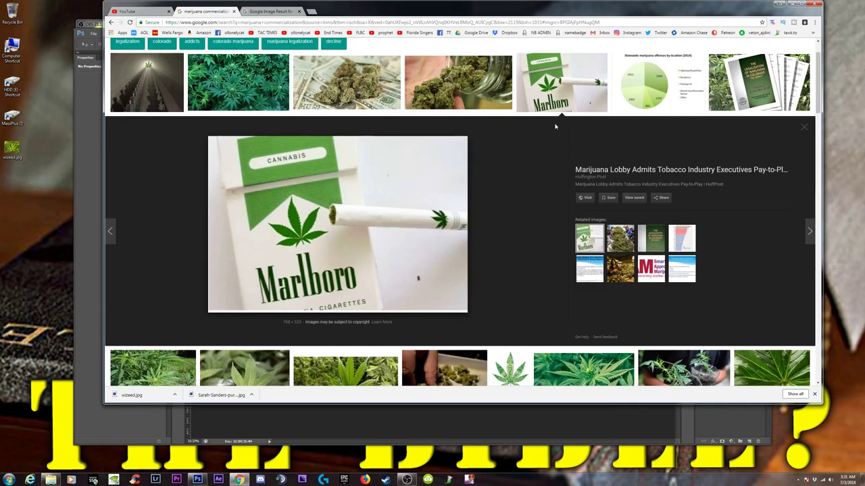
Save the Marlboro pack image to the Desktop as a PNG
{"action": "right_click", "coordinate": [328, 198]}
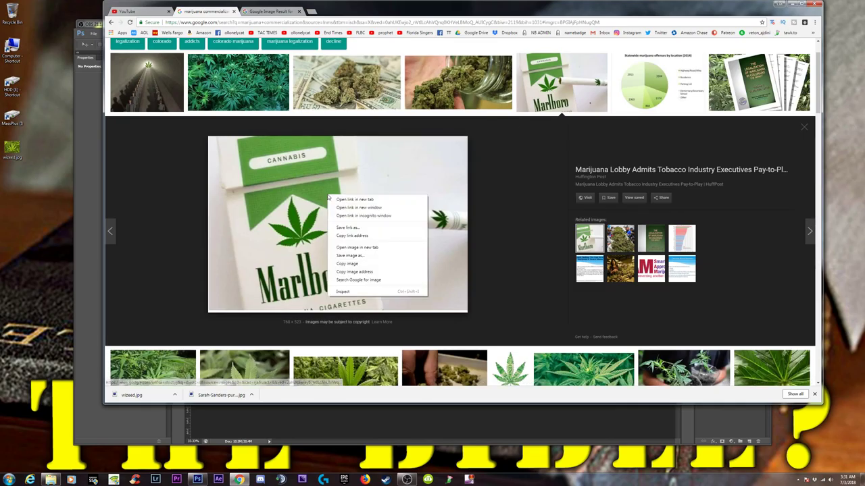
{"action": "left_click", "coordinate": [355, 257]}
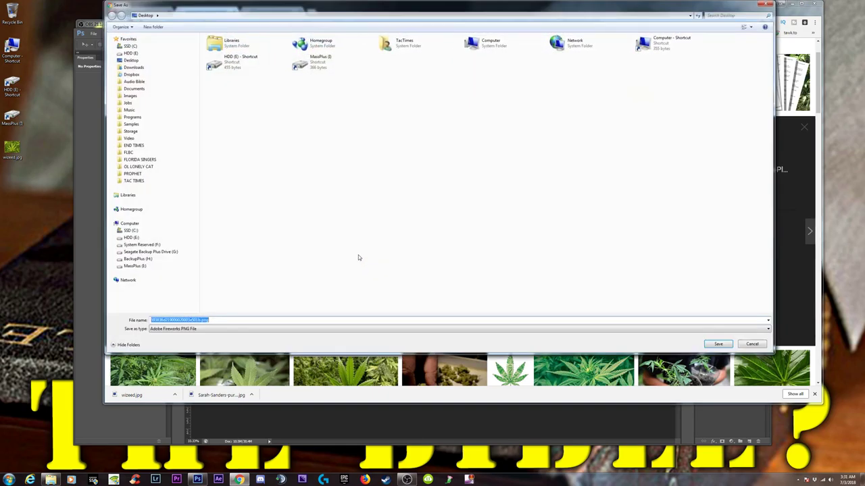
{"action": "left_click", "coordinate": [716, 345]}
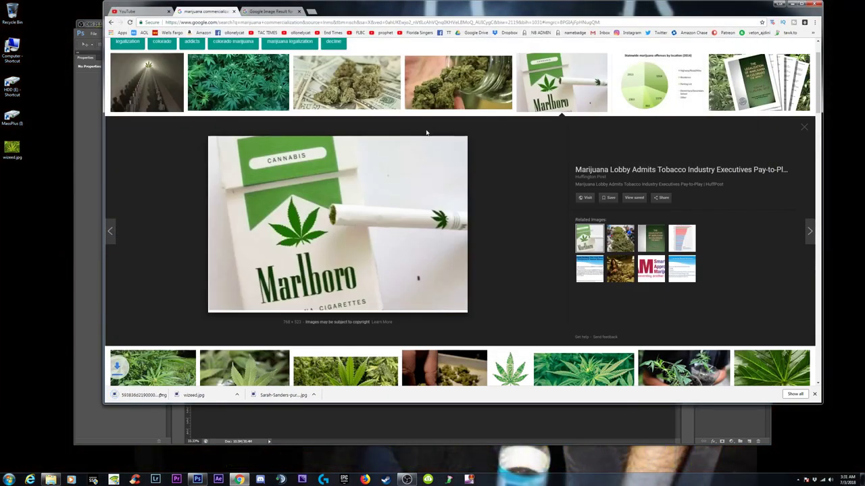
{"action": "scroll", "coordinate": [221, 47], "scroll_direction": "up", "scroll_amount": 1}
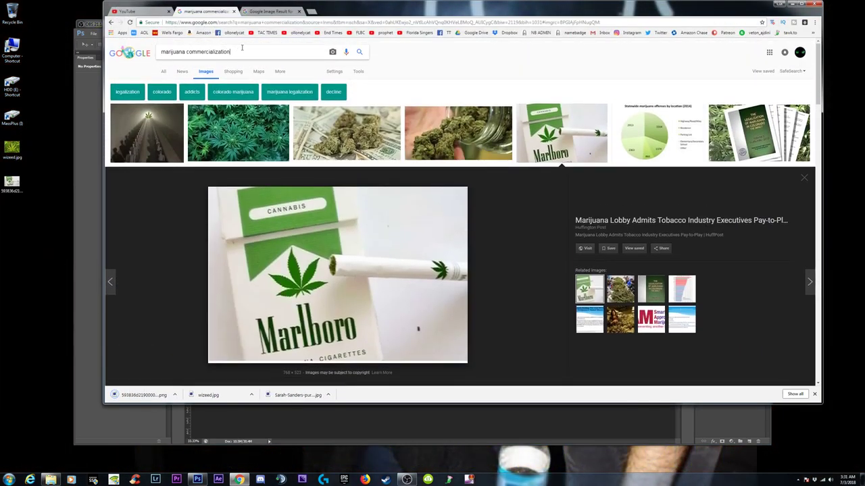
Search Google Images for 'money' and preview the pile-of-money photo
{"action": "triple_click", "coordinate": [223, 52]}
{"action": "type", "text": "money"}
{"action": "key", "text": "Return"}
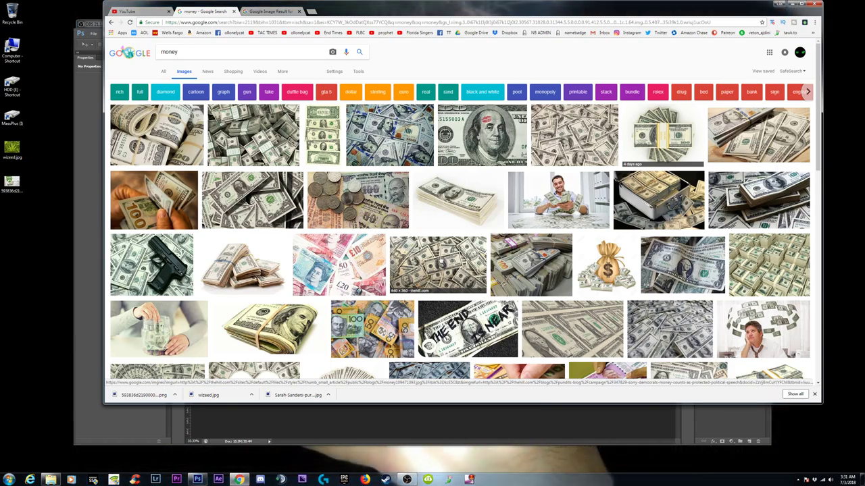
{"action": "scroll", "coordinate": [438, 265], "scroll_direction": "down", "scroll_amount": 1}
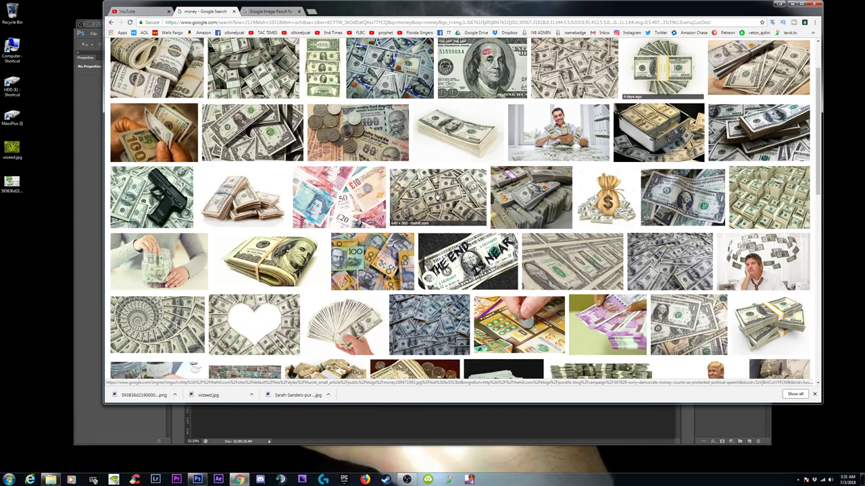
{"action": "scroll", "coordinate": [438, 197], "scroll_direction": "down", "scroll_amount": 1}
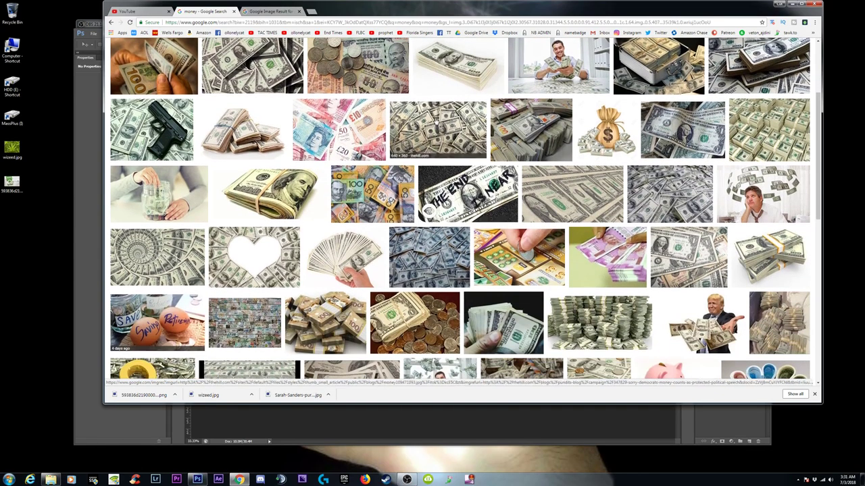
{"action": "left_click", "coordinate": [438, 114]}
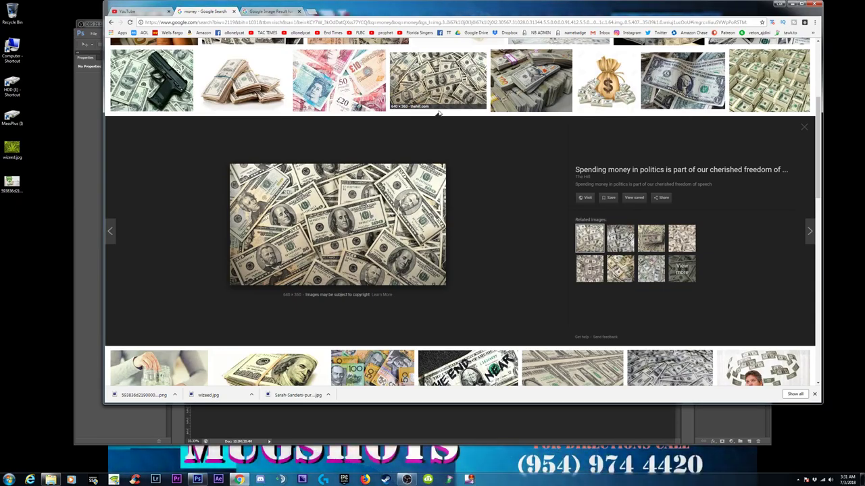
Save the money photo to the Desktop as money109471093.jpg and minimize Chrome
{"action": "right_click", "coordinate": [299, 212]}
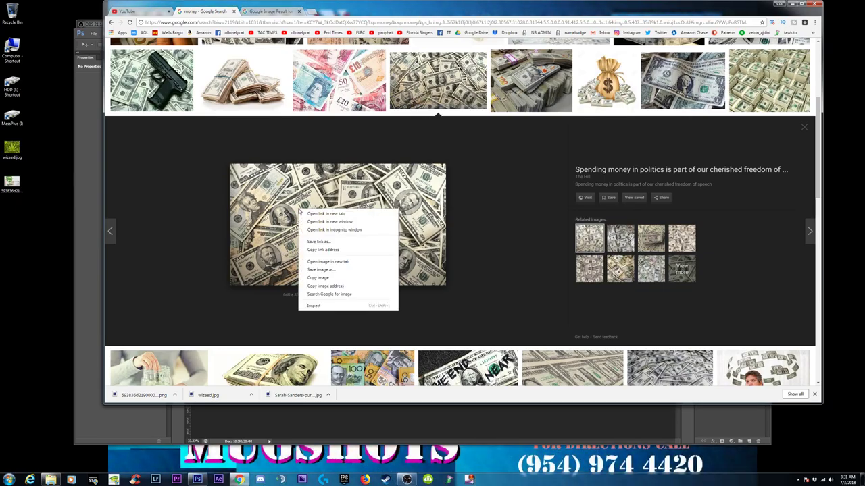
{"action": "left_click", "coordinate": [328, 270]}
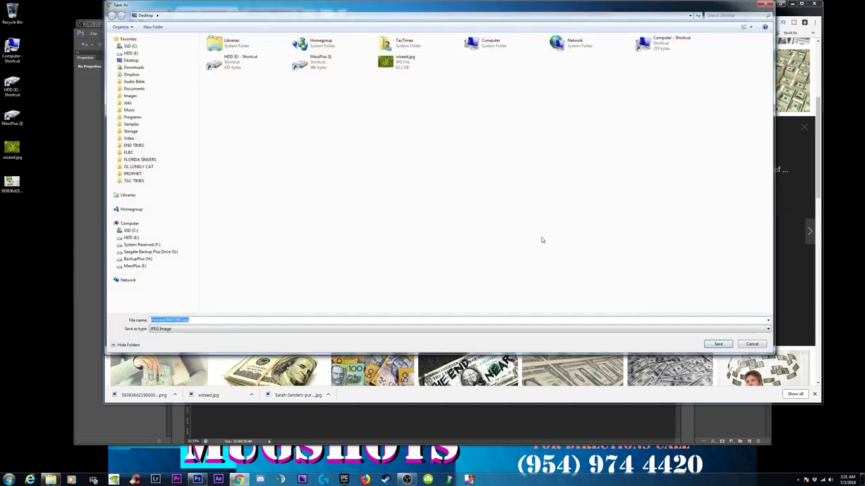
{"action": "left_click", "coordinate": [718, 344]}
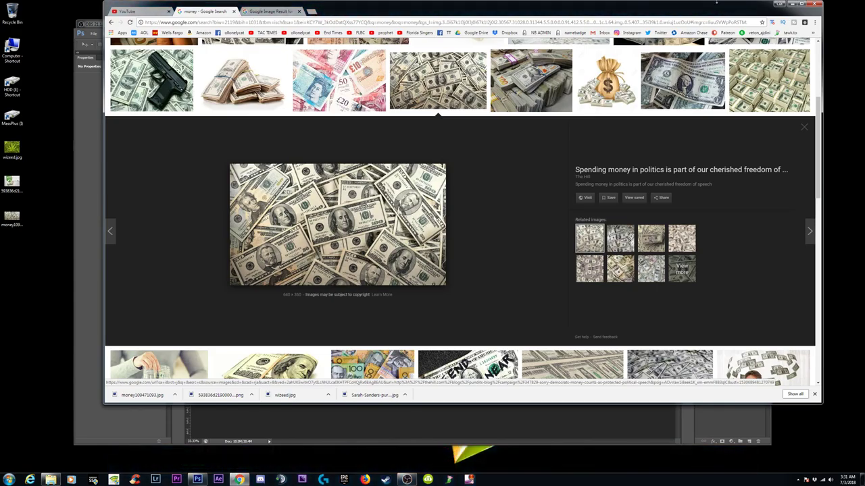
{"action": "left_click", "coordinate": [791, 5]}
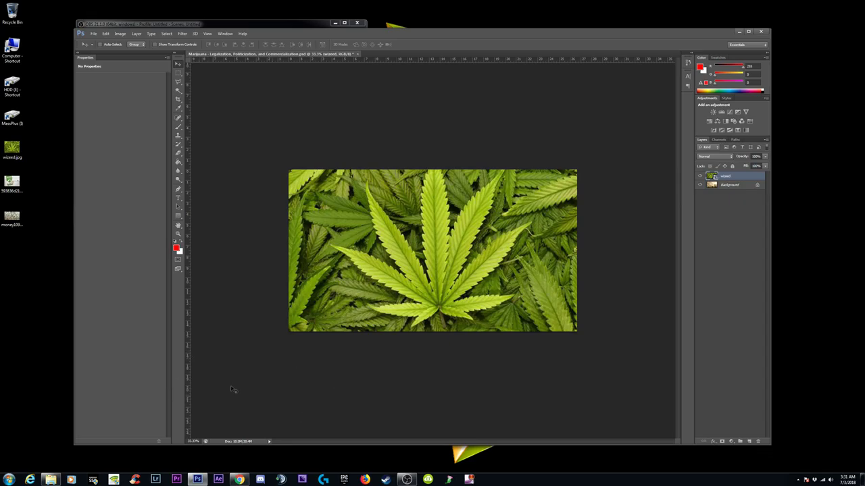
Search the TAC TIMES folder for marijuana and play the Marijuana video
{"action": "mouse_move", "coordinate": [51, 480]}
{"action": "left_click", "coordinate": [149, 405]}
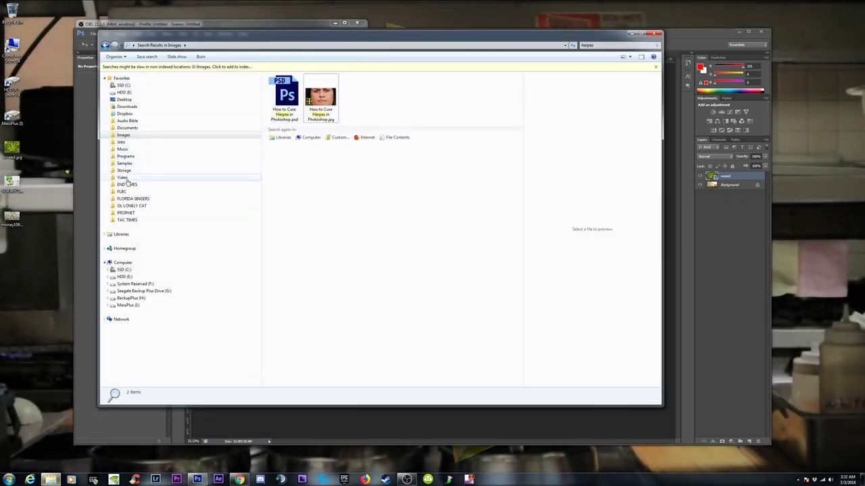
{"action": "left_click", "coordinate": [126, 222]}
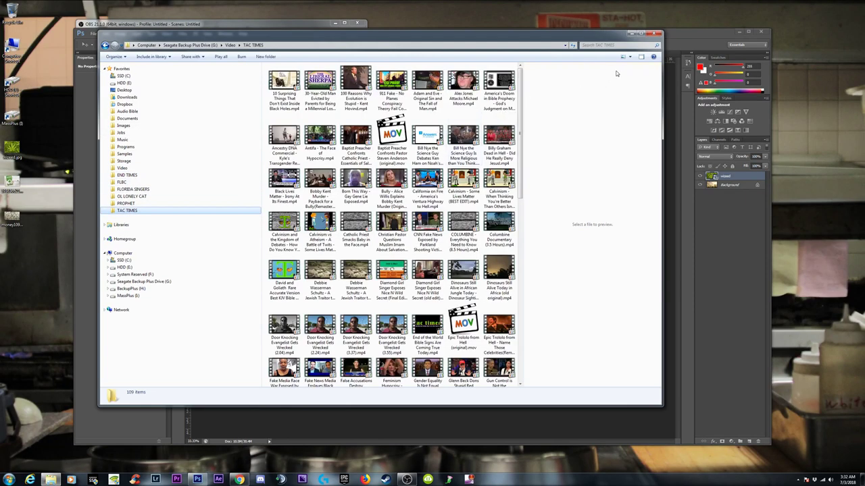
{"action": "left_click", "coordinate": [614, 46]}
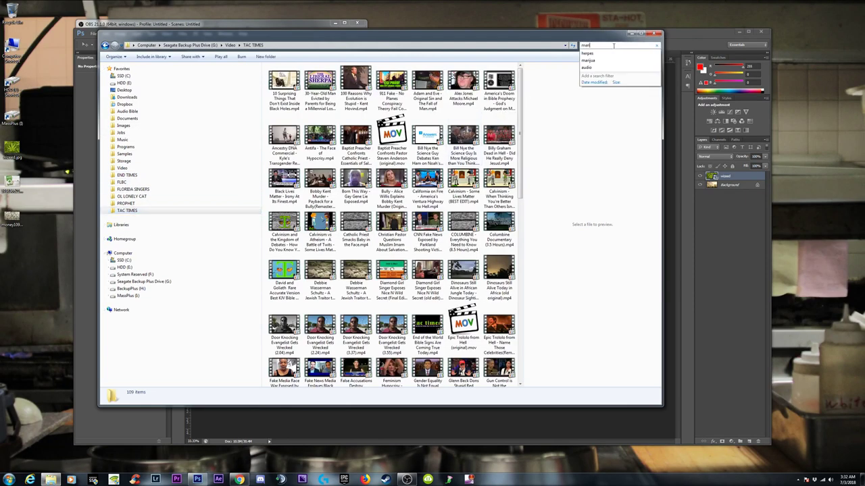
{"action": "key", "text": "Return"}
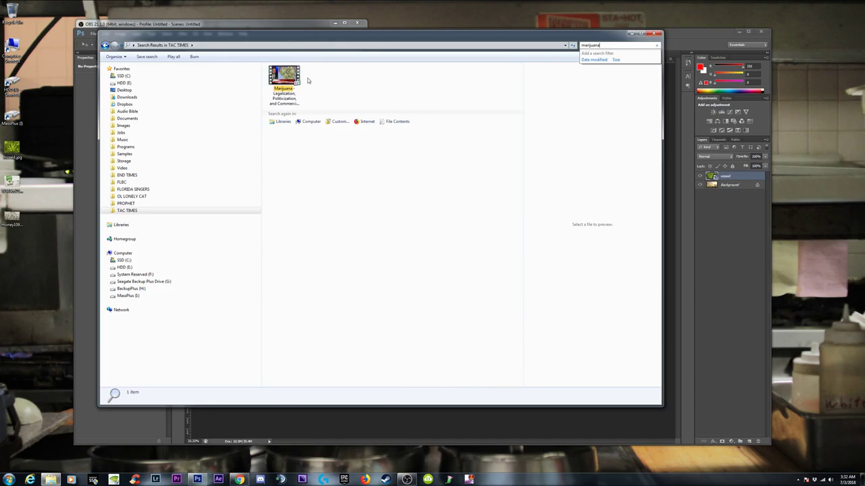
{"action": "left_click", "coordinate": [285, 85]}
{"action": "double_click", "coordinate": [288, 87]}
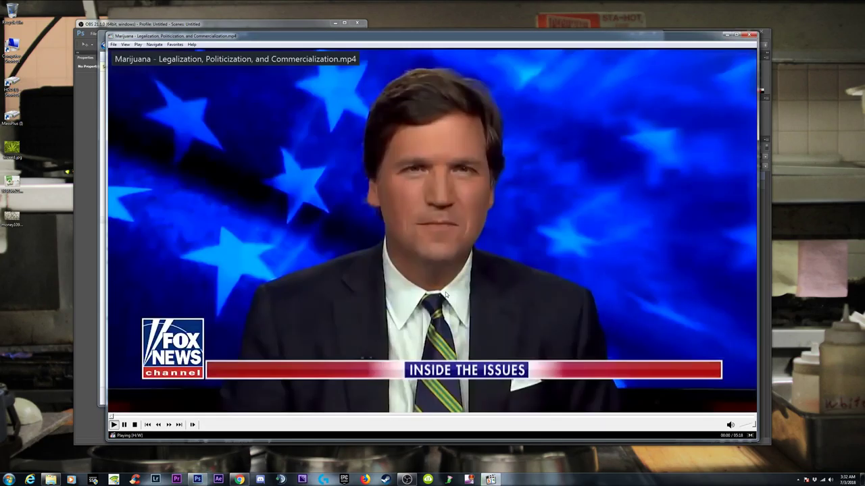
Pause the video at a later scene, exit full screen and close the player
{"action": "left_click", "coordinate": [445, 294]}
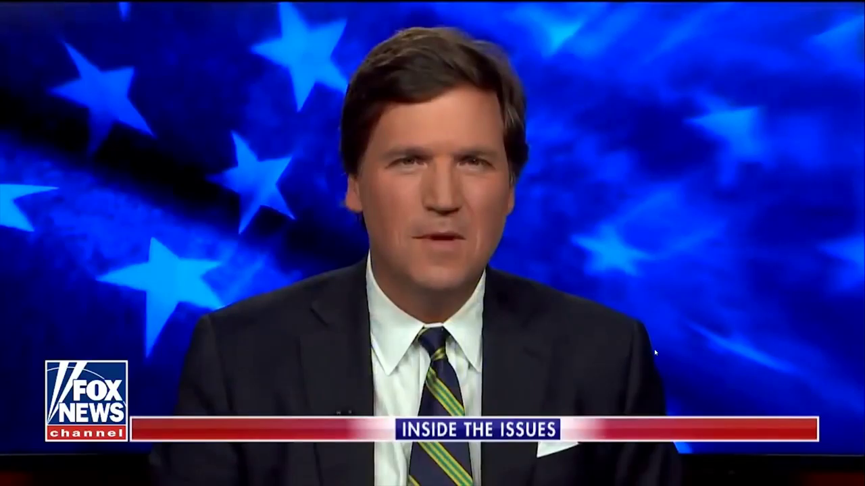
{"action": "left_click_drag", "start_coordinate": [339, 466], "coordinate": [513, 466]}
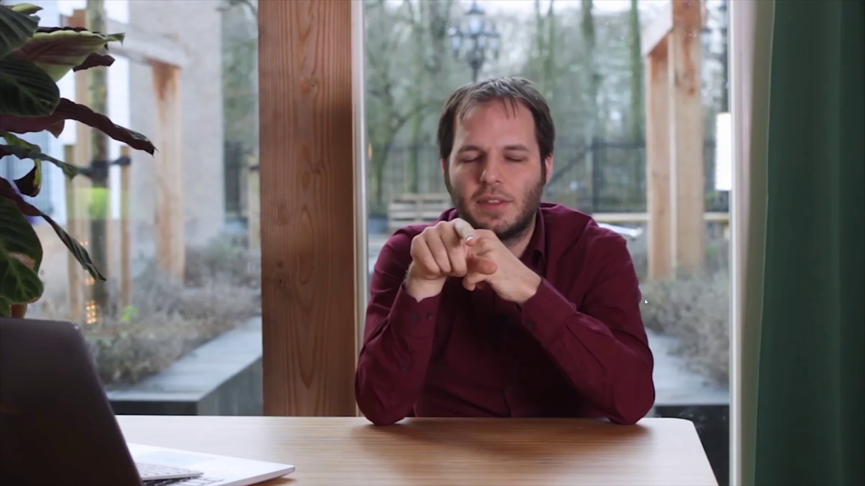
{"action": "double_click", "coordinate": [392, 287]}
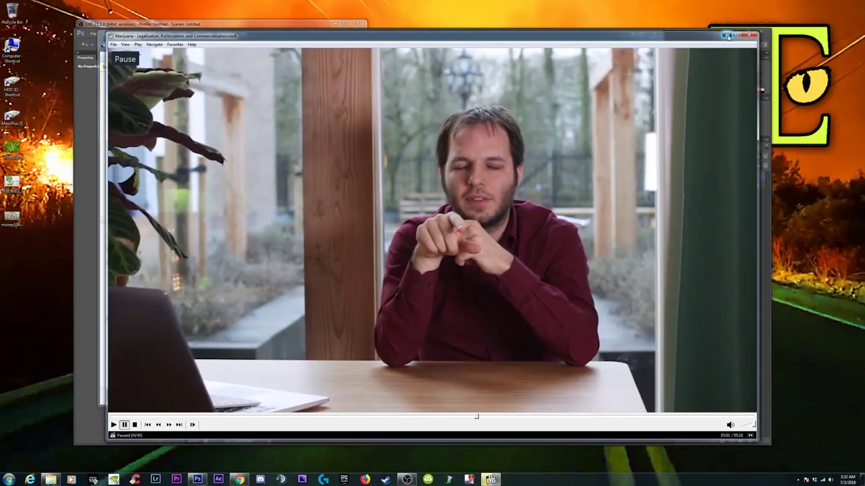
{"action": "left_click", "coordinate": [750, 34]}
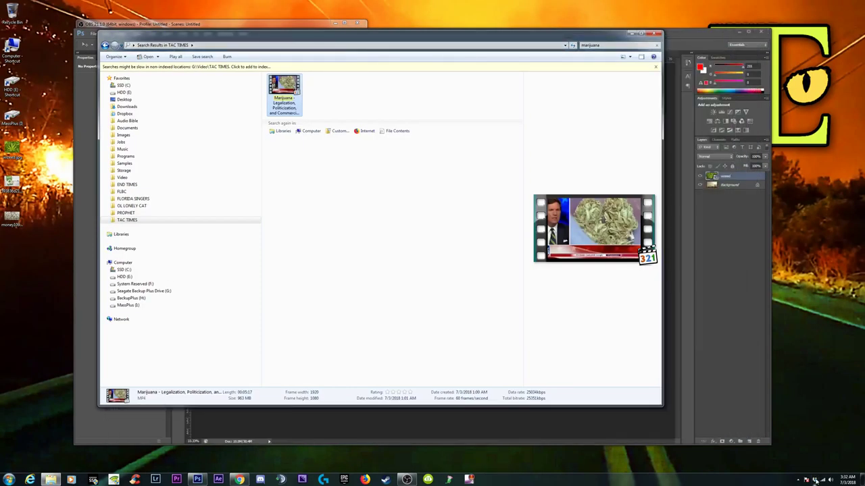
Open Dropbox's Screenshots folder and close the TAC TIMES search window
{"action": "left_click", "coordinate": [815, 480]}
{"action": "left_click", "coordinate": [828, 328]}
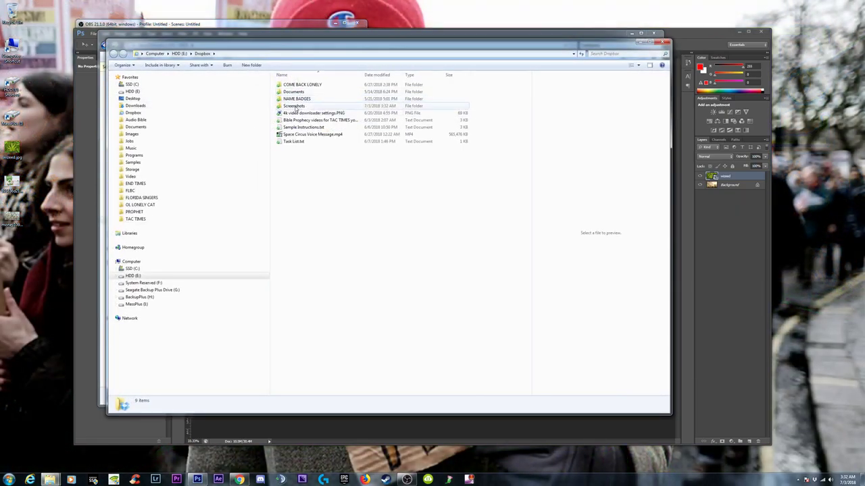
{"action": "double_click", "coordinate": [295, 108]}
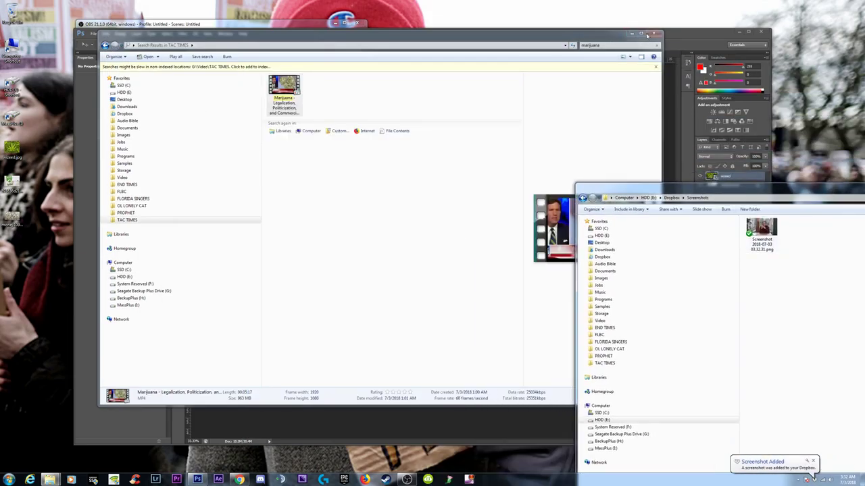
{"action": "left_click", "coordinate": [649, 34]}
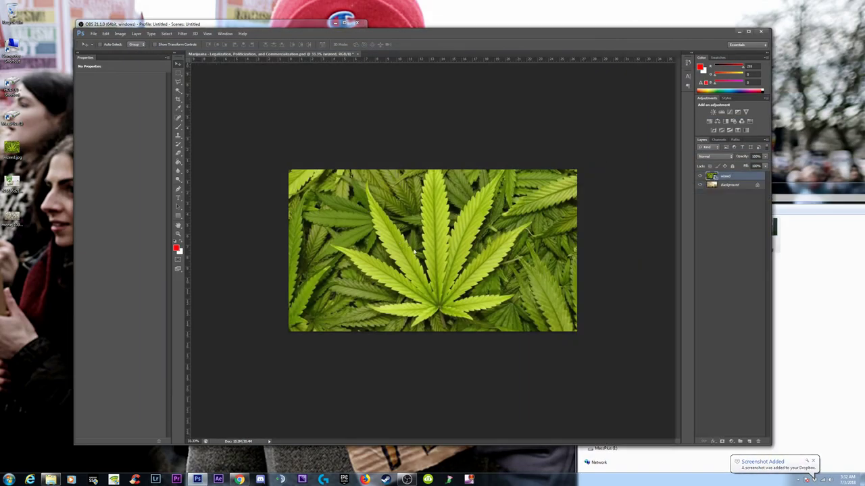
Place the video screenshot onto the canvas, then undo it
{"action": "left_click_drag", "start_coordinate": [815, 476], "coordinate": [432, 249]}
{"action": "key", "text": "Return"}
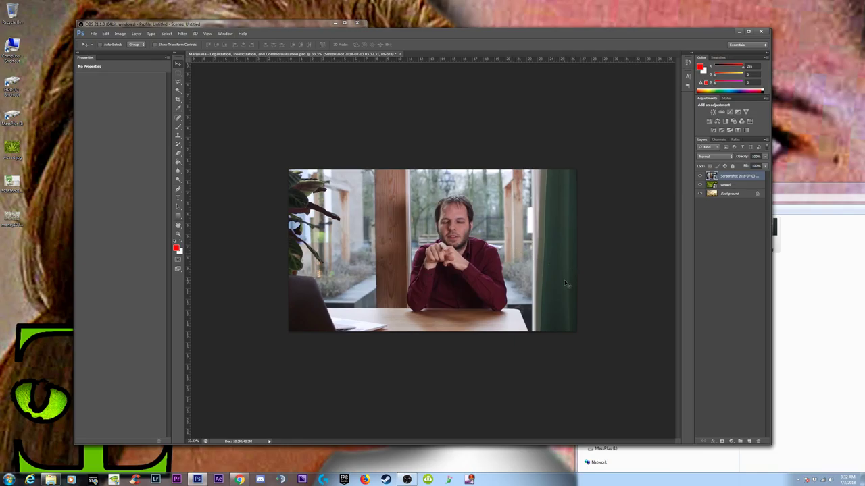
{"action": "key", "text": "ctrl+z"}
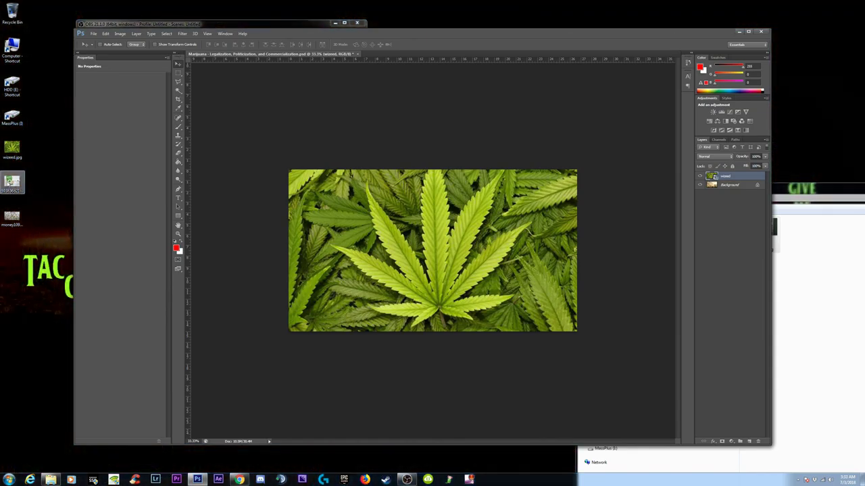
Place money109471093.jpg and stretch it to cover the whole canvas
{"action": "left_click_drag", "start_coordinate": [12, 216], "coordinate": [373, 252]}
{"action": "left_click_drag", "start_coordinate": [469, 270], "coordinate": [592, 309]}
{"action": "left_click_drag", "start_coordinate": [397, 231], "coordinate": [285, 168]}
{"action": "key", "text": "Return"}
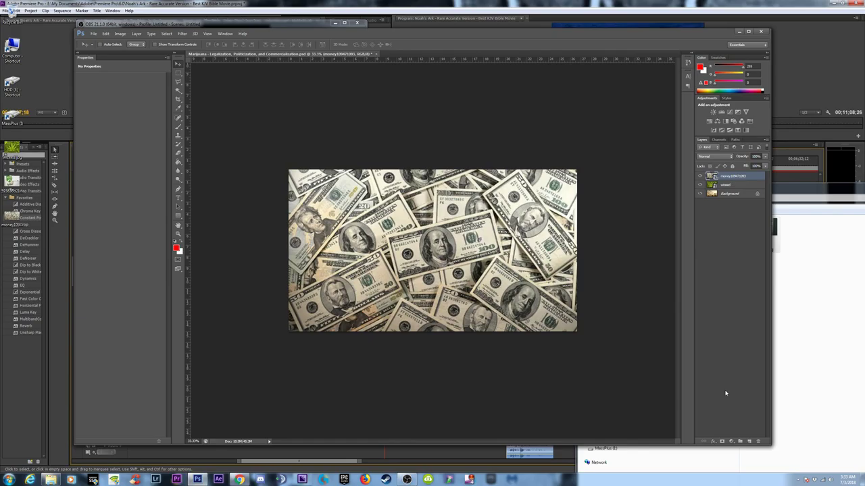
Add a Hue/Saturation adjustment over the money and lower its saturation, comparing it on and off
{"action": "left_click", "coordinate": [731, 441]}
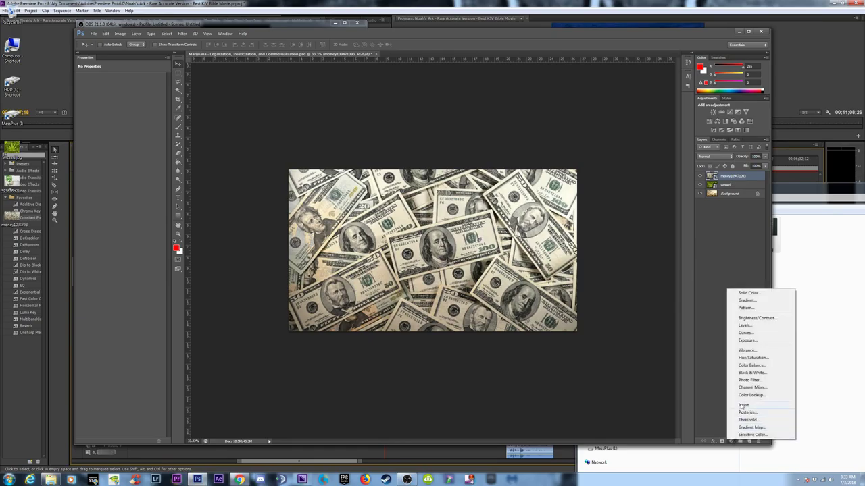
{"action": "left_click", "coordinate": [752, 358]}
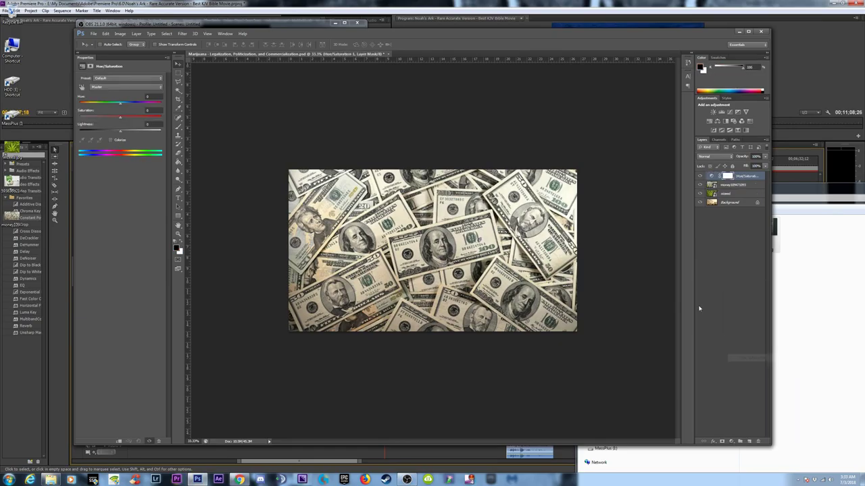
{"action": "left_click_drag", "start_coordinate": [121, 119], "coordinate": [145, 110]}
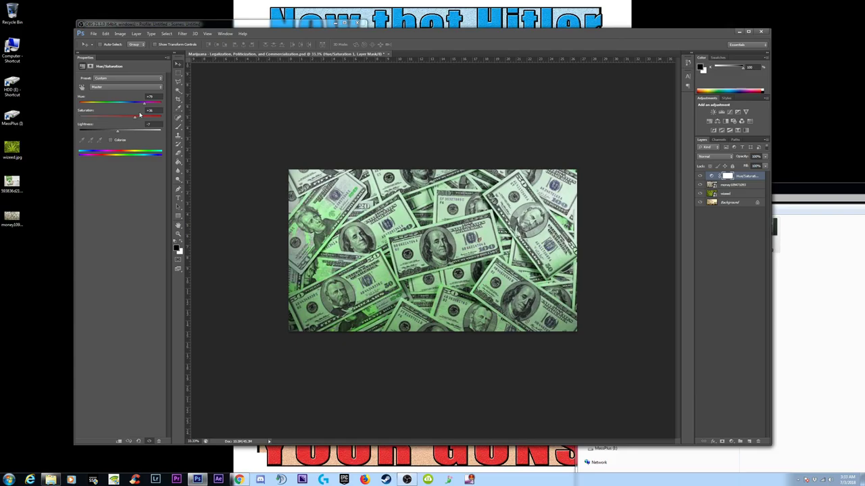
{"action": "mouse_move", "coordinate": [135, 118]}
{"action": "left_mouse_down"}
{"action": "mouse_move", "coordinate": [151, 120]}
{"action": "mouse_move", "coordinate": [155, 106]}
{"action": "mouse_move", "coordinate": [138, 110]}
{"action": "left_mouse_up"}
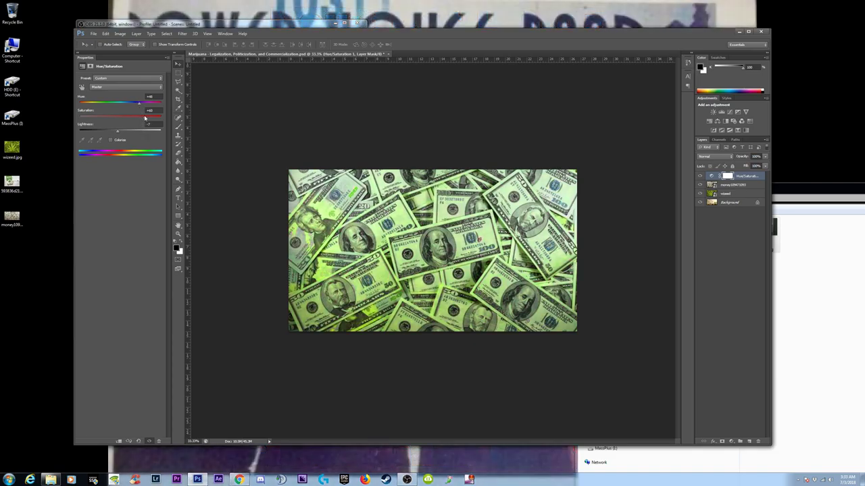
{"action": "left_click_drag", "start_coordinate": [144, 119], "coordinate": [138, 119]}
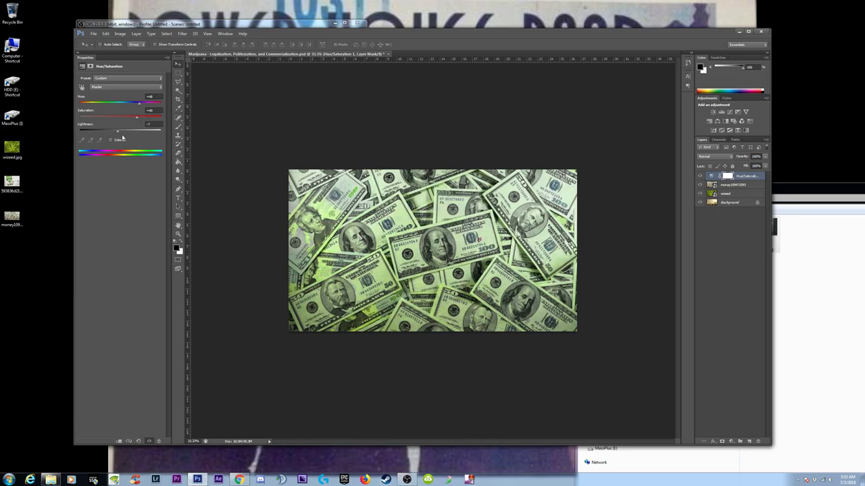
{"action": "left_click", "coordinate": [701, 177]}
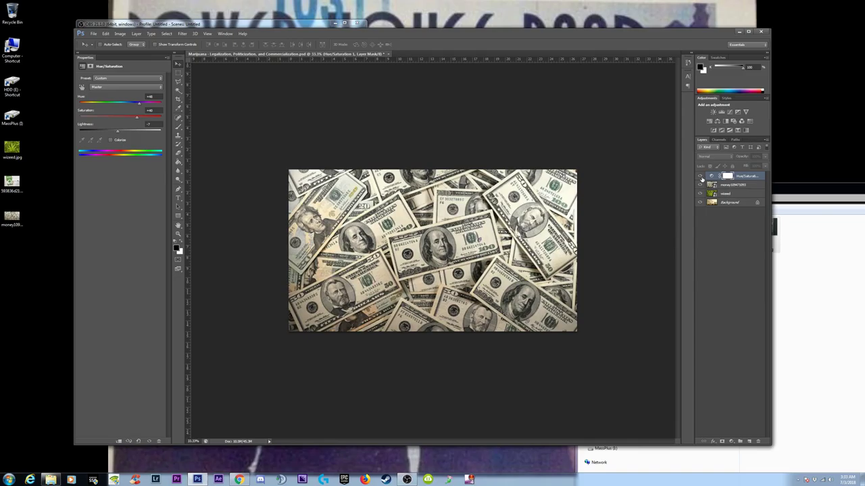
{"action": "left_click", "coordinate": [700, 176]}
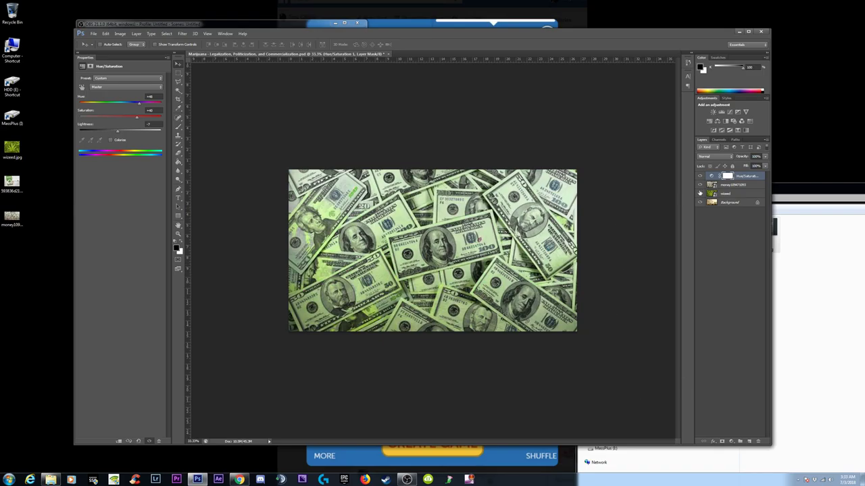
{"action": "left_click", "coordinate": [718, 228]}
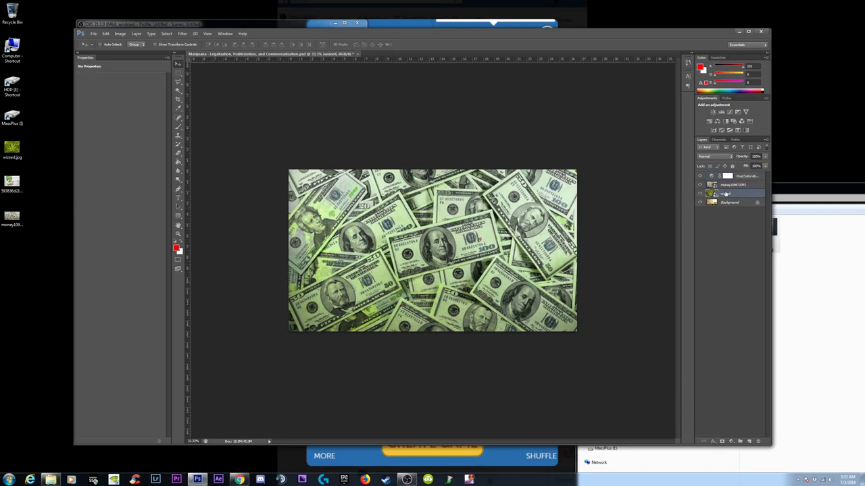
Create Layer 1 just above Background and hide the money and Background layers
{"action": "left_click", "coordinate": [748, 442]}
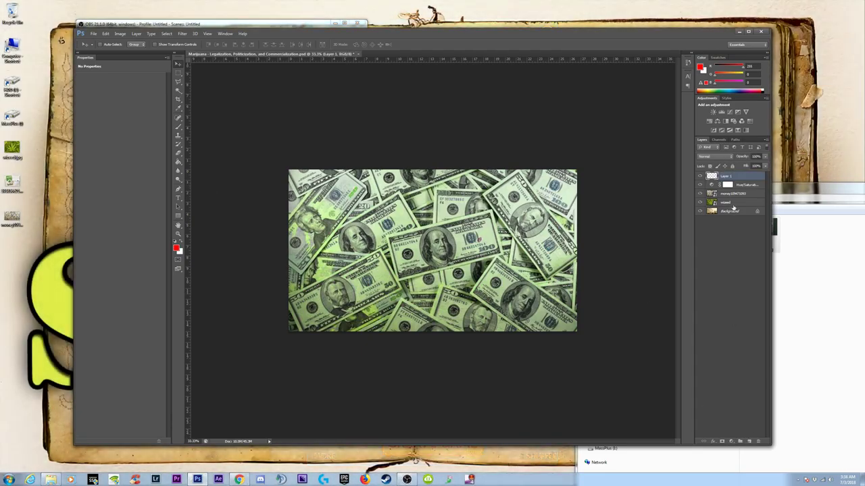
{"action": "left_click_drag", "start_coordinate": [722, 208], "coordinate": [722, 218]}
{"action": "left_click_drag", "start_coordinate": [721, 173], "coordinate": [721, 204]}
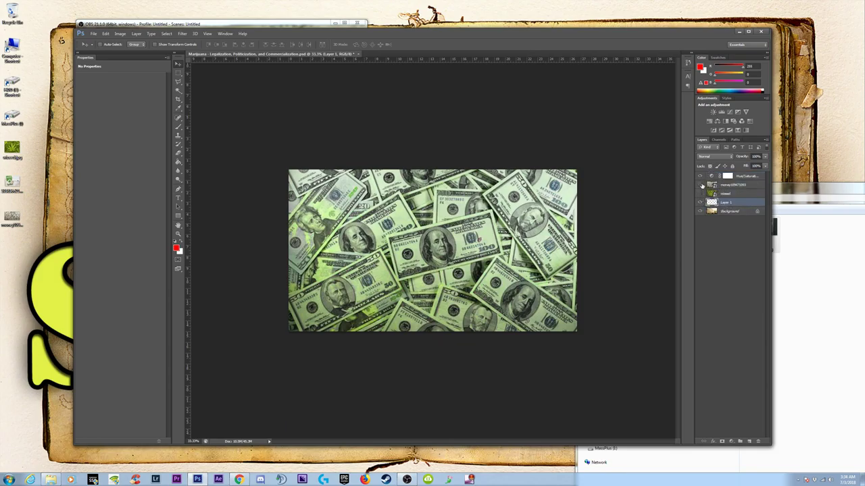
{"action": "left_click", "coordinate": [700, 185]}
{"action": "left_click", "coordinate": [700, 211]}
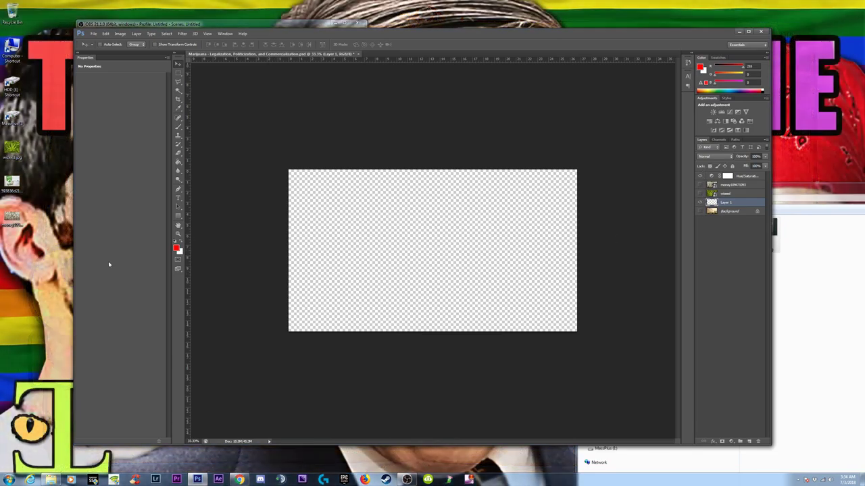
Set the foreground to bright green and Paint Bucket fill Layer 1
{"action": "left_click", "coordinate": [177, 249]}
{"action": "type", "text": "6"}
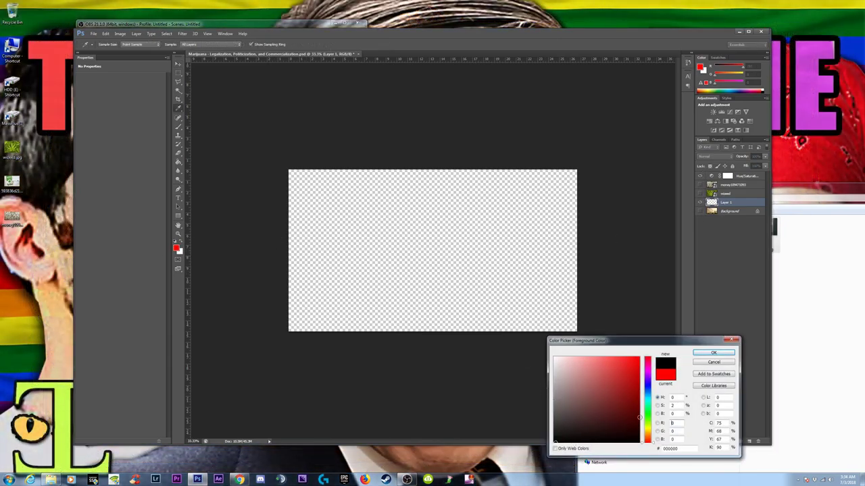
{"action": "left_click_drag", "start_coordinate": [634, 400], "coordinate": [639, 387]}
{"action": "left_click", "coordinate": [726, 353]}
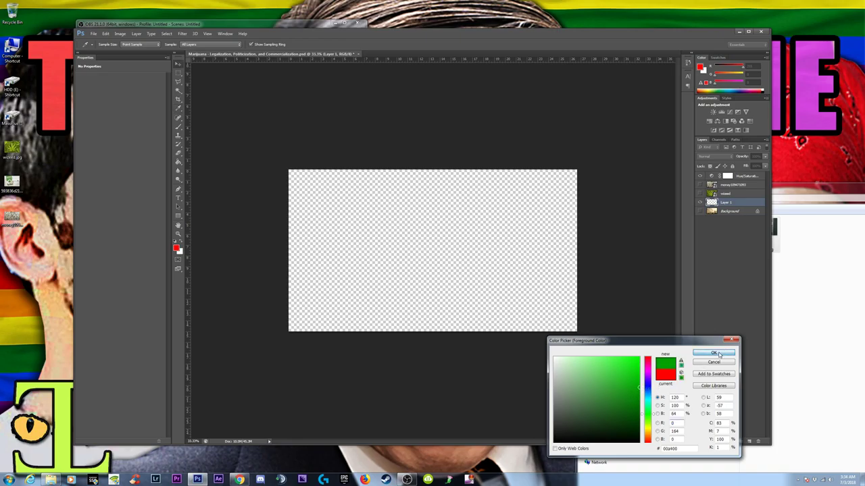
{"action": "right_click", "coordinate": [178, 135]}
{"action": "left_click", "coordinate": [178, 161]}
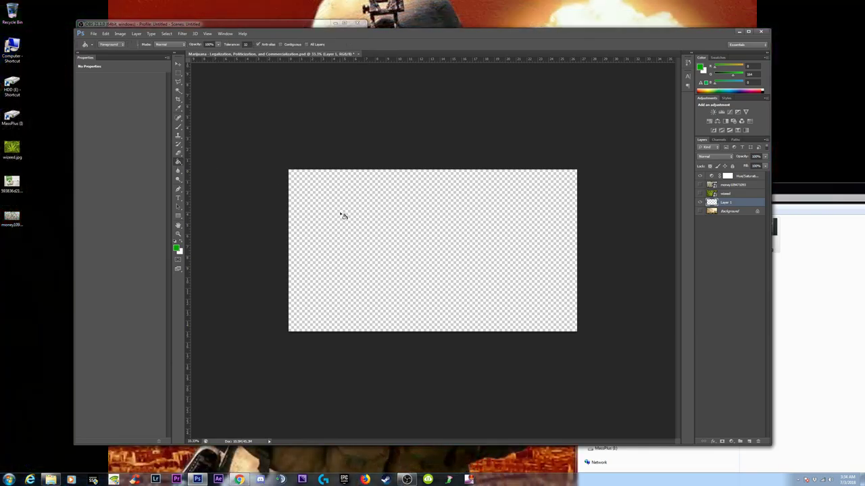
{"action": "left_click", "coordinate": [343, 215]}
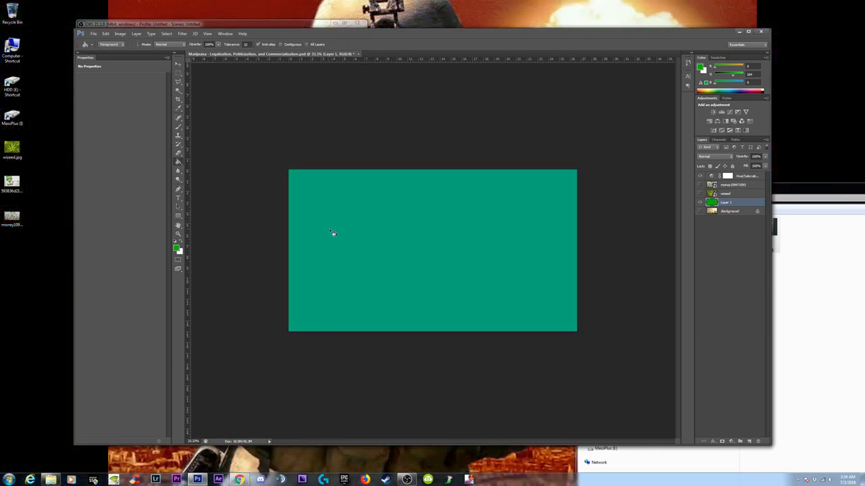
{"action": "left_click", "coordinate": [719, 176]}
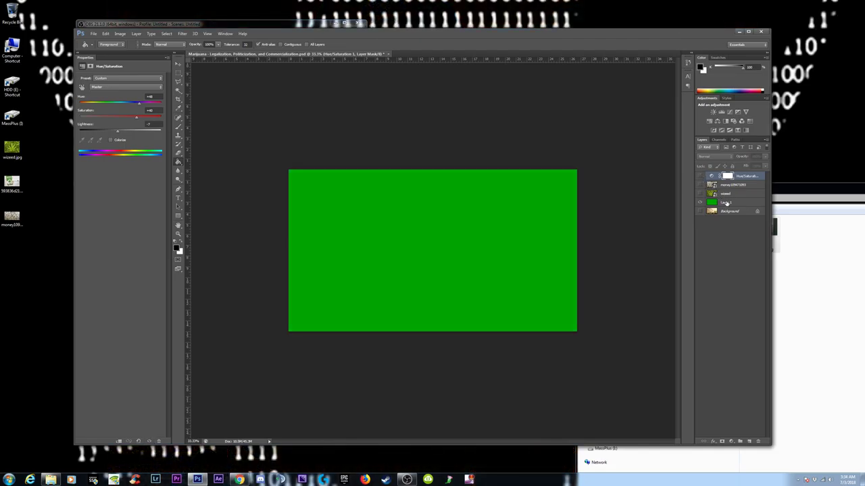
Move the green layer above the money image and set its opacity to 50%
{"action": "left_click_drag", "start_coordinate": [727, 203], "coordinate": [714, 181]}
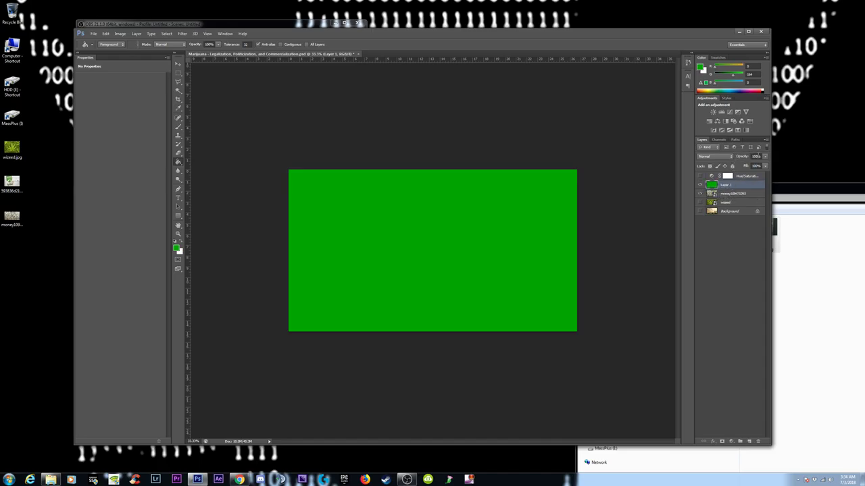
{"action": "left_click", "coordinate": [756, 156]}
{"action": "type", "text": "50"}
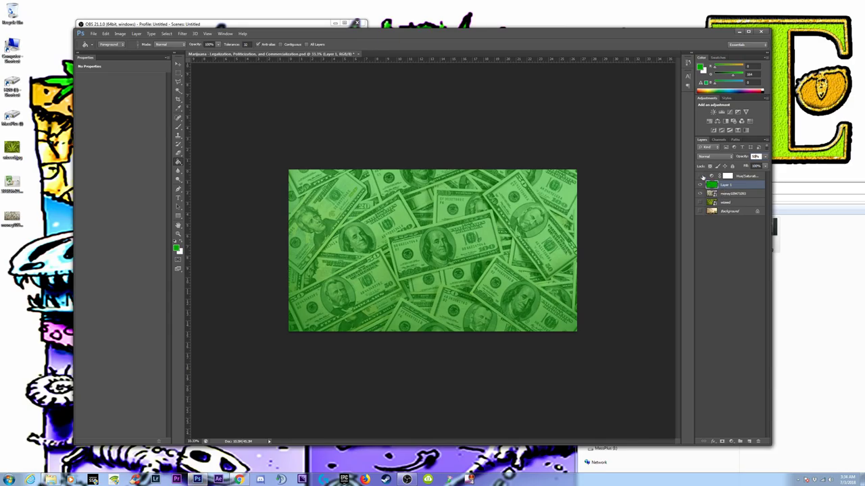
Turn the Hue/Saturation layer back on and set its Hue to 0
{"action": "left_click", "coordinate": [701, 176]}
{"action": "left_click", "coordinate": [711, 176]}
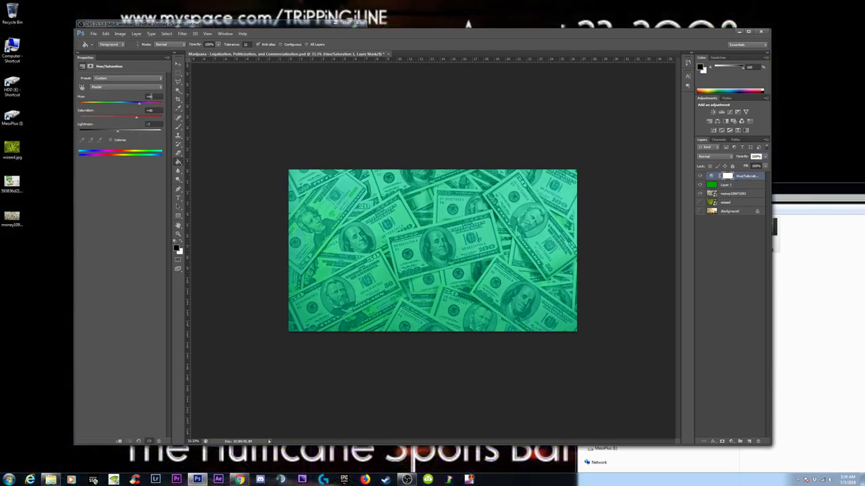
{"action": "left_click", "coordinate": [151, 97]}
{"action": "type", "text": "0"}
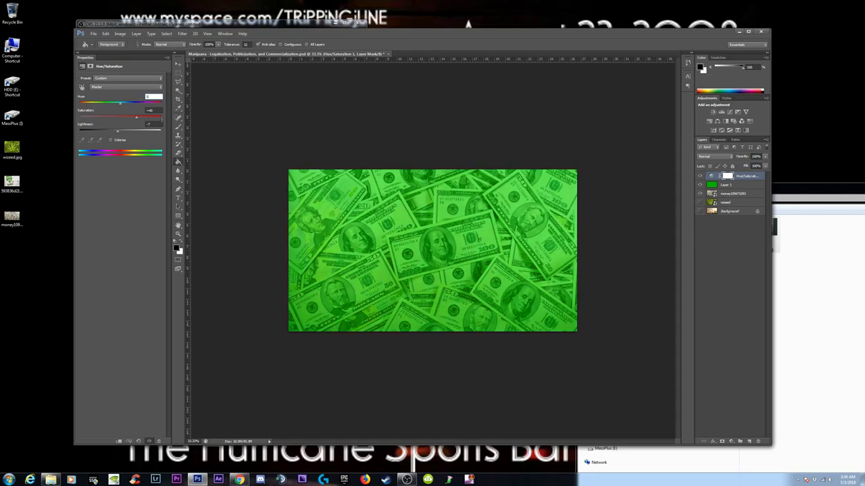
{"action": "left_click", "coordinate": [733, 193]}
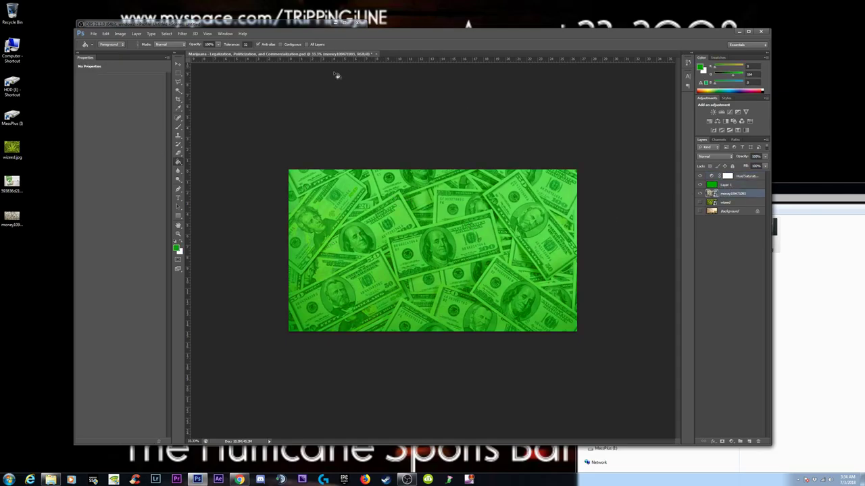
{"action": "left_click", "coordinate": [182, 33]}
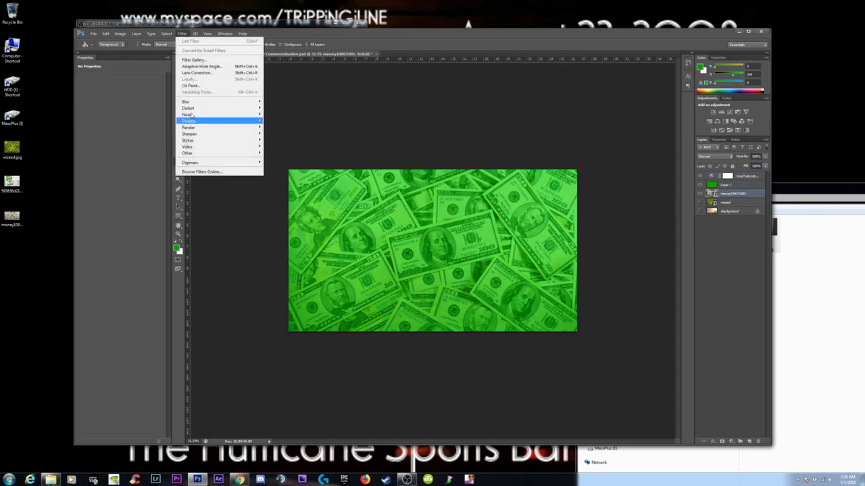
Sharpen the money image with Unsharp Mask at amount 92
{"action": "mouse_move", "coordinate": [199, 134]}
{"action": "left_click", "coordinate": [284, 161]}
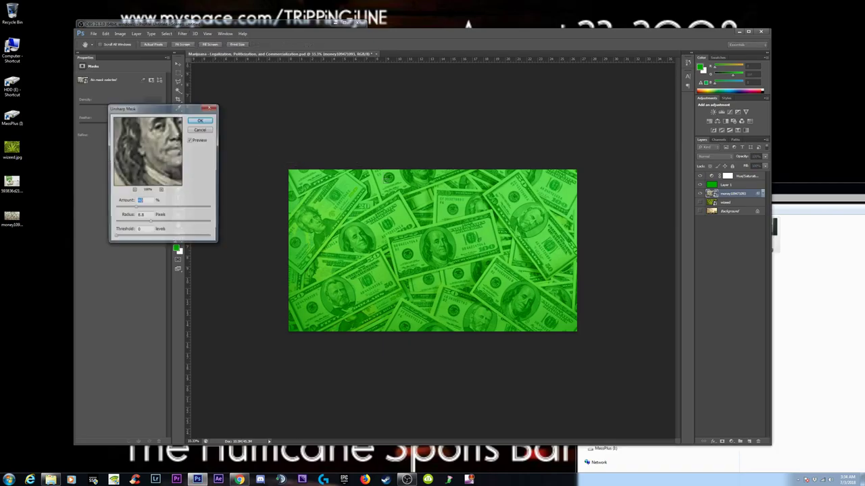
{"action": "left_click_drag", "start_coordinate": [157, 223], "coordinate": [163, 223]}
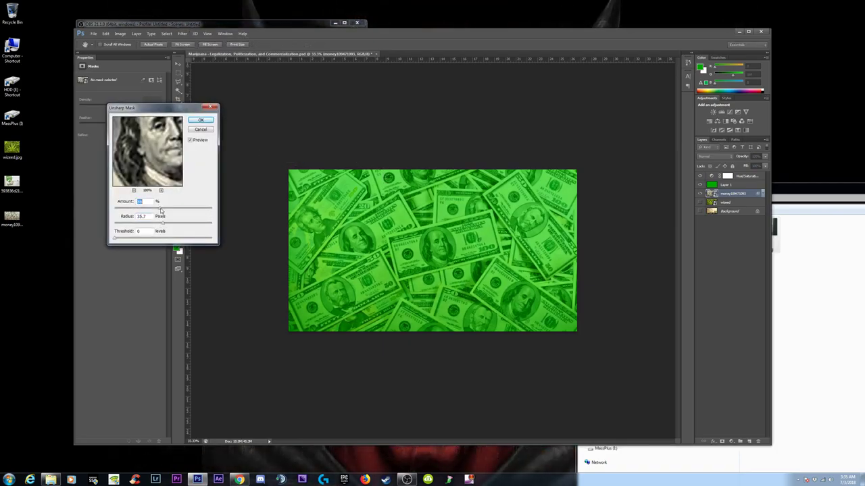
{"action": "key", "text": "Tab"}
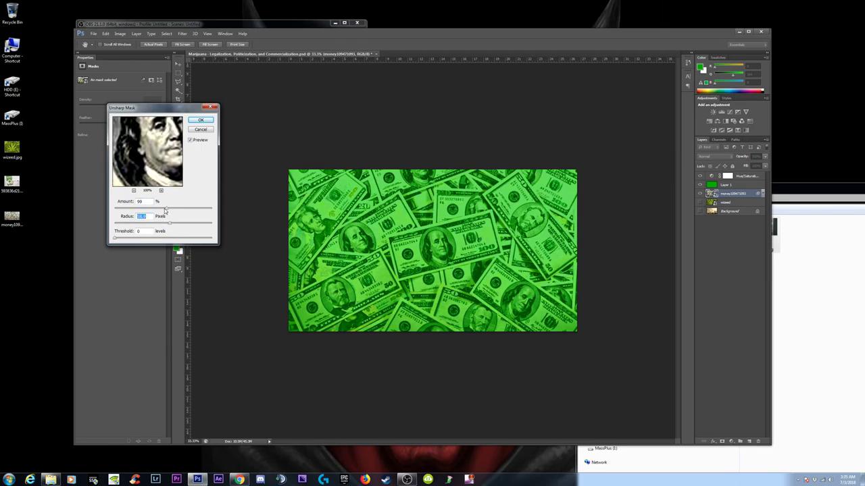
{"action": "left_click_drag", "start_coordinate": [165, 209], "coordinate": [167, 223]}
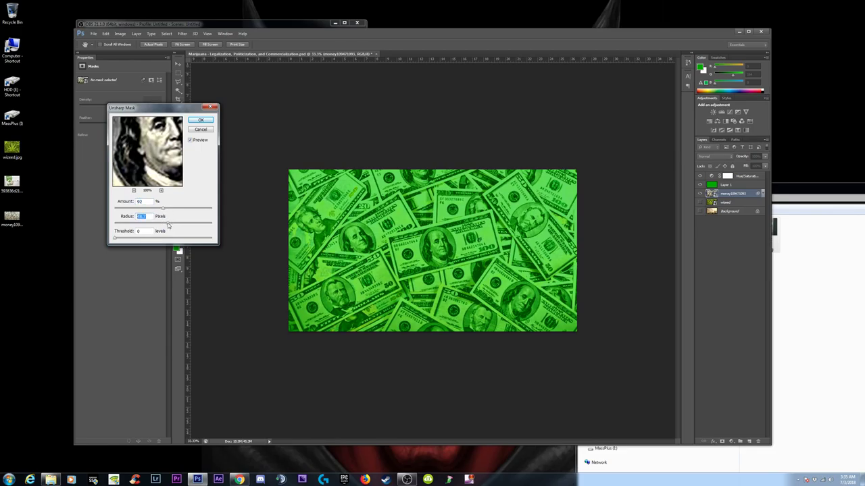
{"action": "left_click", "coordinate": [201, 122]}
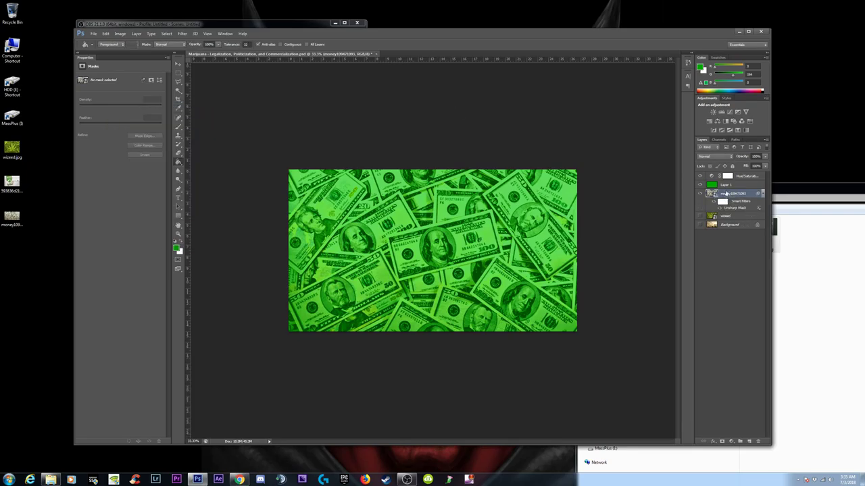
Set the green Layer 1's blend mode to Overlay
{"action": "left_click", "coordinate": [725, 185]}
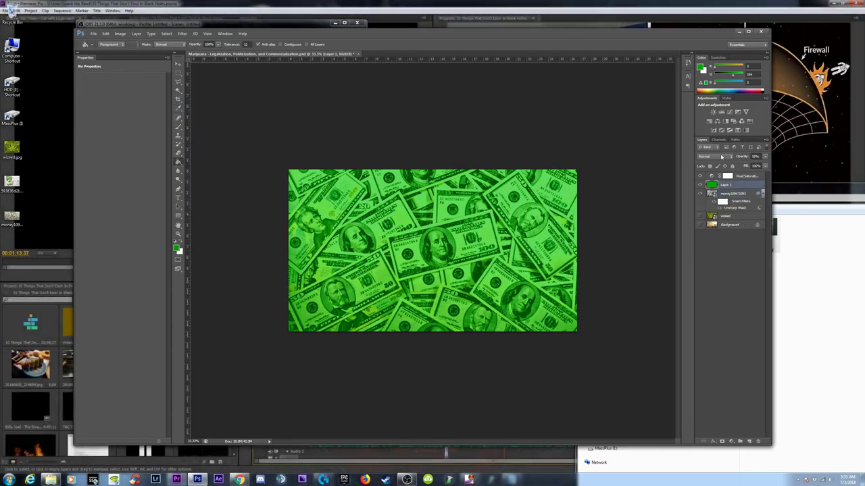
{"action": "left_click", "coordinate": [714, 156]}
{"action": "left_click", "coordinate": [715, 248]}
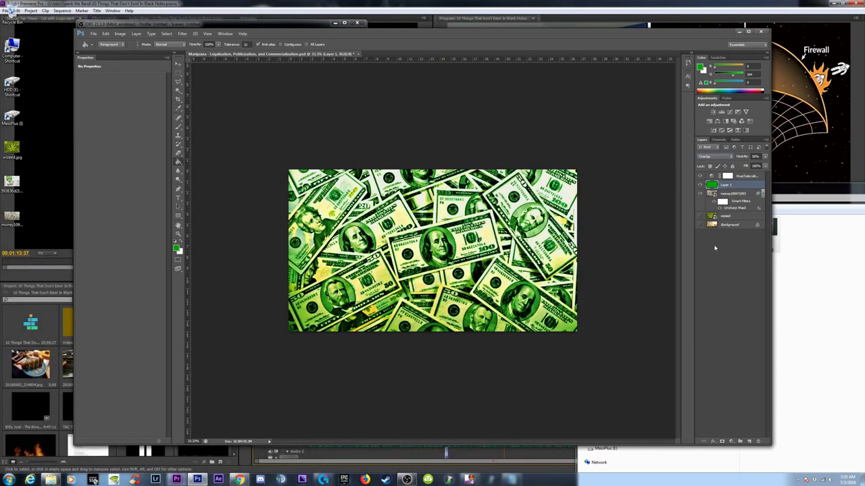
Preview Soft Light, Hard Light, Lighten and Screen blend modes on the green layer
{"action": "left_click", "coordinate": [719, 158]}
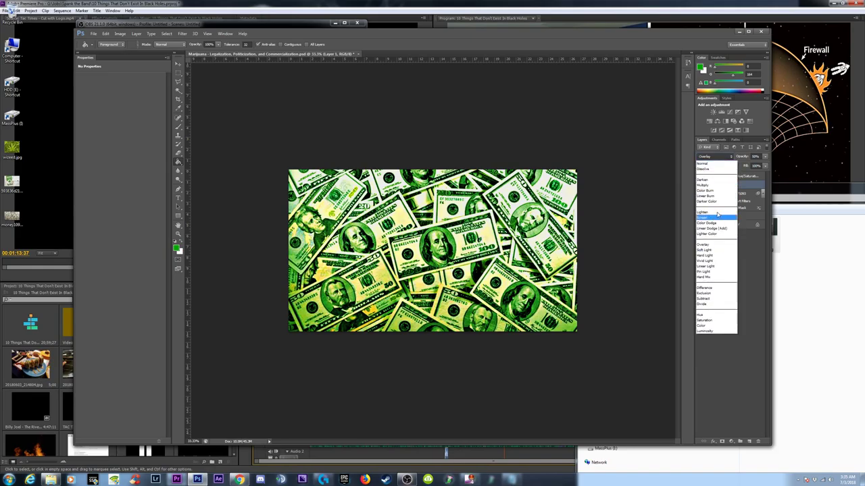
{"action": "left_click", "coordinate": [712, 251]}
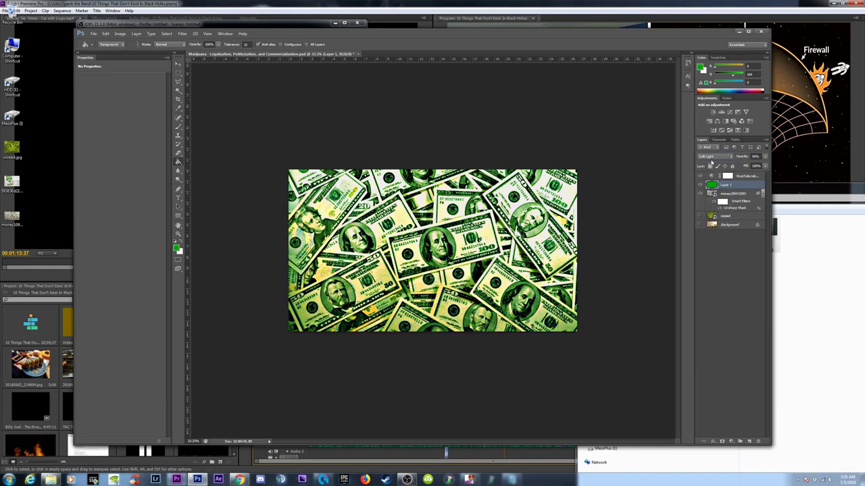
{"action": "left_click", "coordinate": [714, 156]}
{"action": "left_click", "coordinate": [704, 256]}
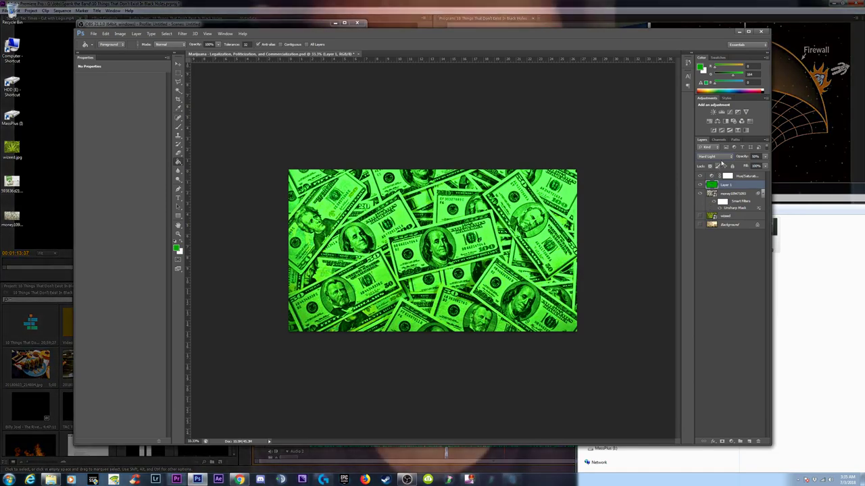
{"action": "left_click", "coordinate": [714, 156]}
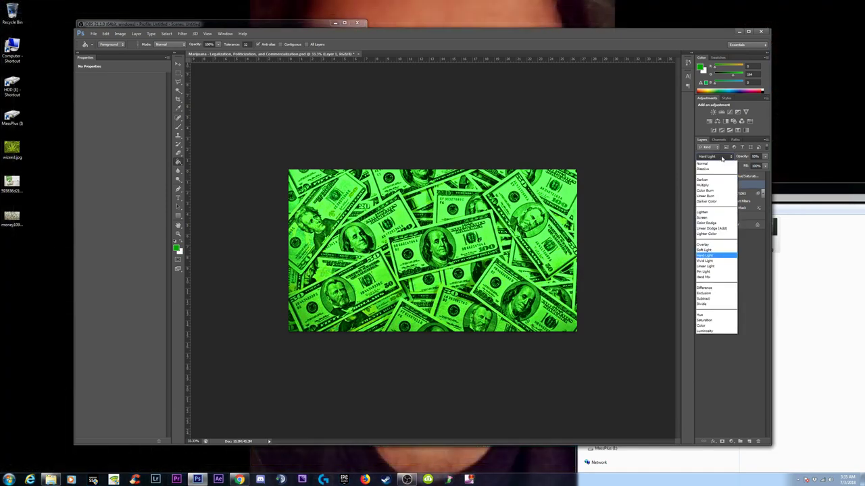
{"action": "left_click", "coordinate": [707, 215]}
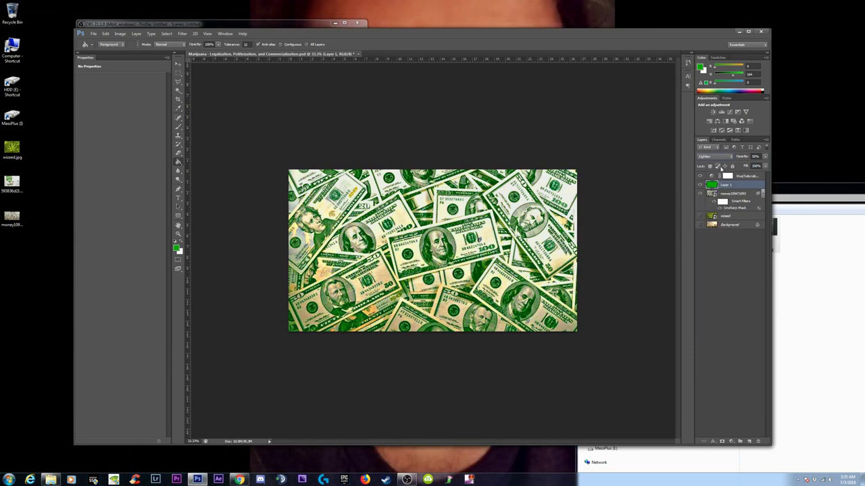
{"action": "left_click", "coordinate": [714, 157]}
{"action": "left_click", "coordinate": [704, 217]}
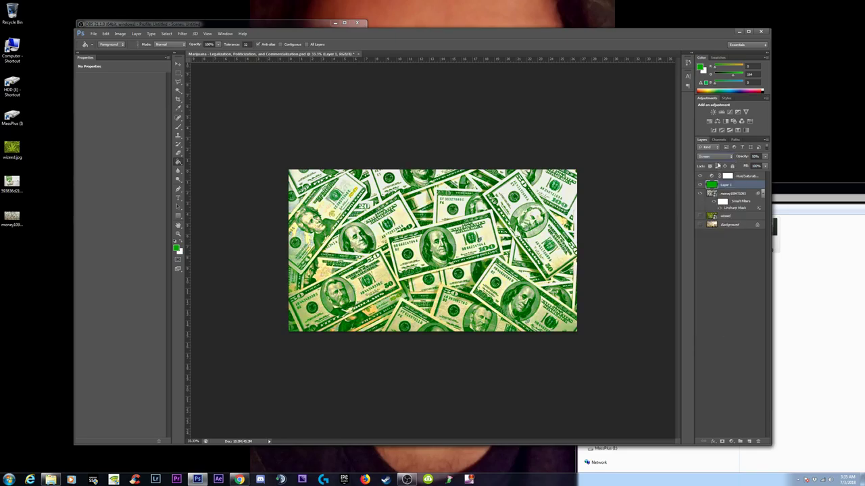
Settle on Multiply blend mode so the green layer darkens the bills
{"action": "left_click", "coordinate": [719, 157]}
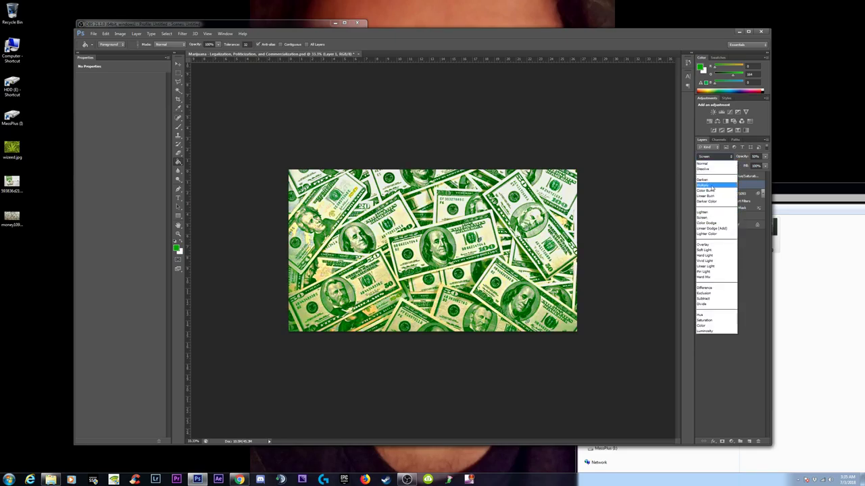
{"action": "left_click", "coordinate": [706, 185]}
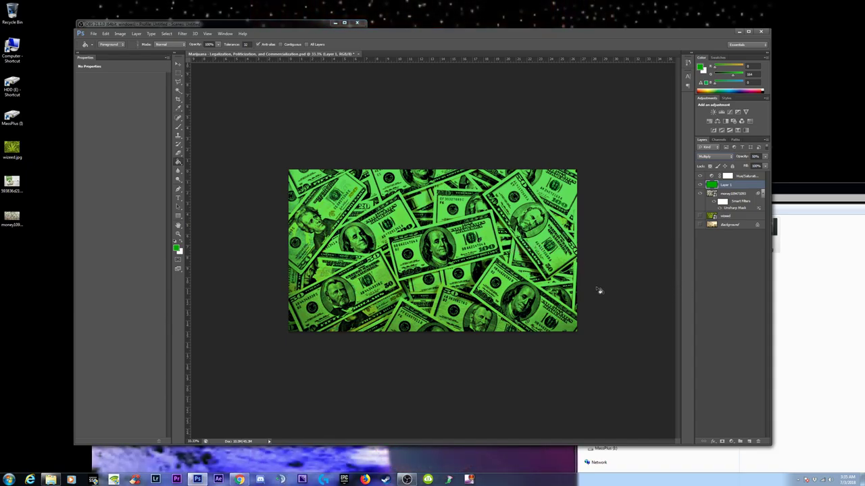
{"action": "scroll", "coordinate": [597, 291], "scroll_direction": "down", "scroll_amount": 2}
{"action": "scroll", "coordinate": [597, 290], "scroll_direction": "up", "scroll_amount": 1}
{"action": "scroll", "coordinate": [595, 286], "scroll_direction": "up", "scroll_amount": 1}
{"action": "scroll", "coordinate": [596, 287], "scroll_direction": "down", "scroll_amount": 1}
{"action": "scroll", "coordinate": [617, 249], "scroll_direction": "up", "scroll_amount": 1}
Place the Marlboro cannabis pack photo above the wizeed layer and move it to the top
{"action": "mouse_move", "coordinate": [729, 216]}
{"action": "left_mouse_down"}
{"action": "mouse_move", "coordinate": [735, 187]}
{"action": "mouse_move", "coordinate": [739, 220]}
{"action": "left_mouse_up"}
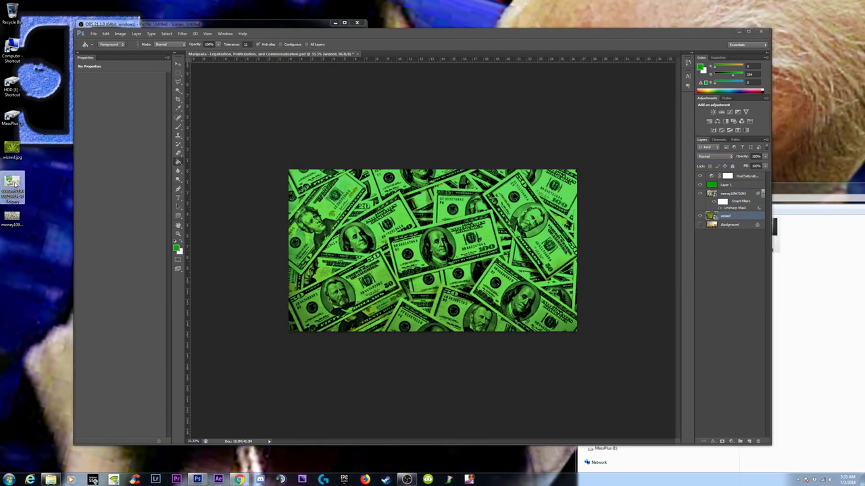
{"action": "left_click_drag", "start_coordinate": [18, 194], "coordinate": [398, 252]}
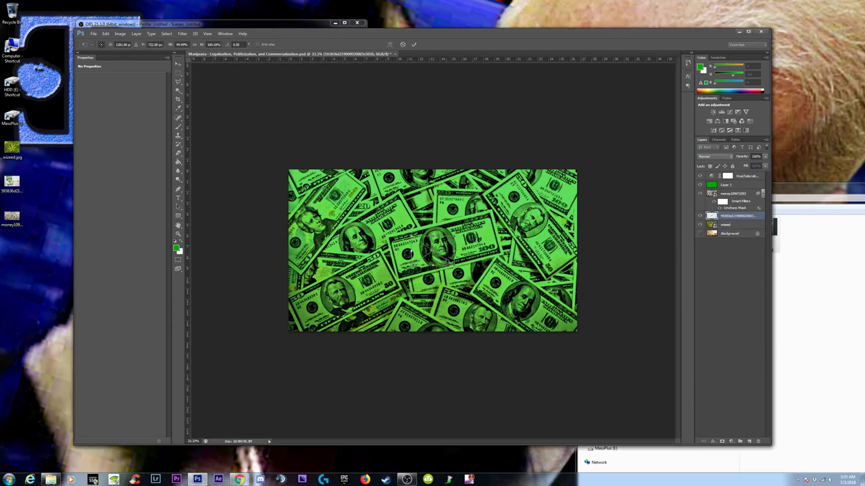
{"action": "key", "text": "Return"}
{"action": "key", "text": "g"}
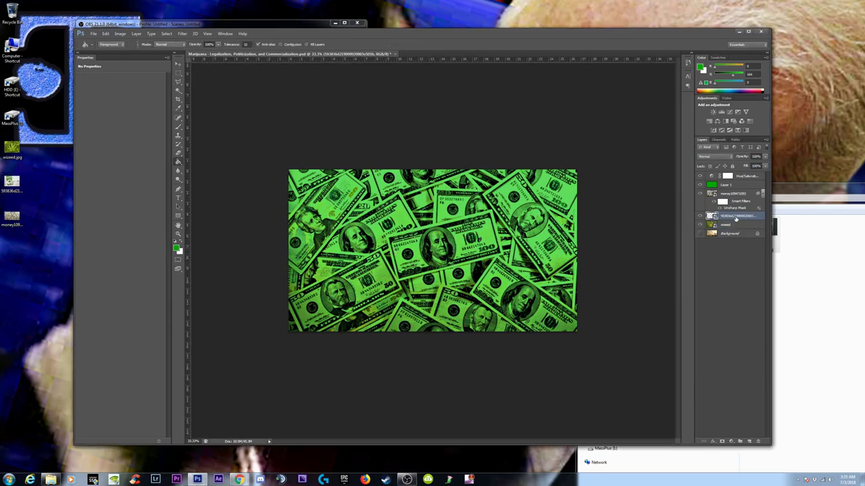
{"action": "left_click_drag", "start_coordinate": [737, 218], "coordinate": [735, 174]}
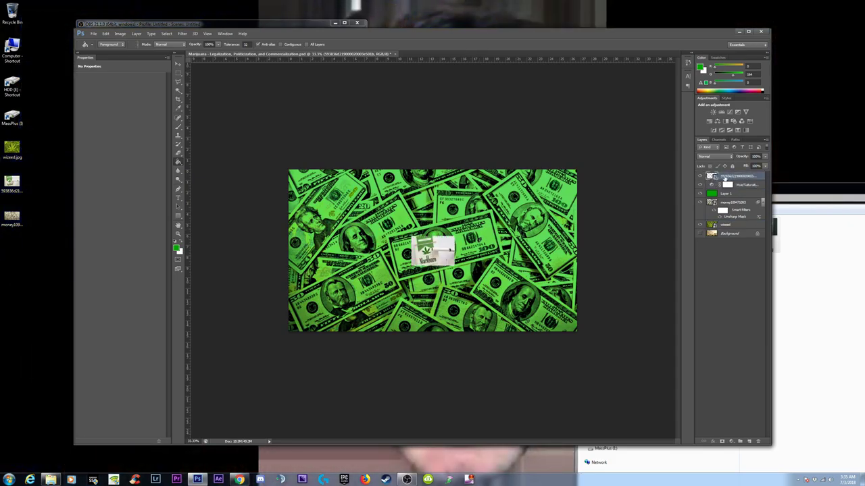
Select the Move tool, maximize Photoshop with the file browser moved aside, and zoom to 66.7%
{"action": "left_click", "coordinate": [179, 64]}
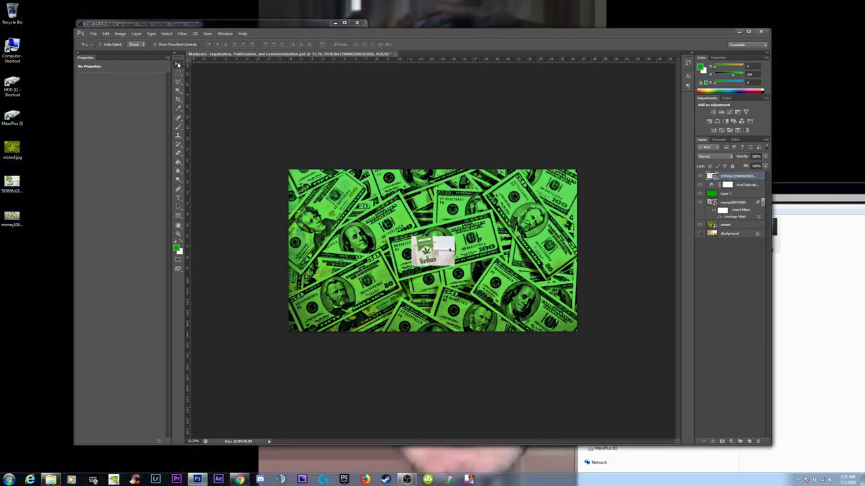
{"action": "left_click", "coordinate": [750, 32]}
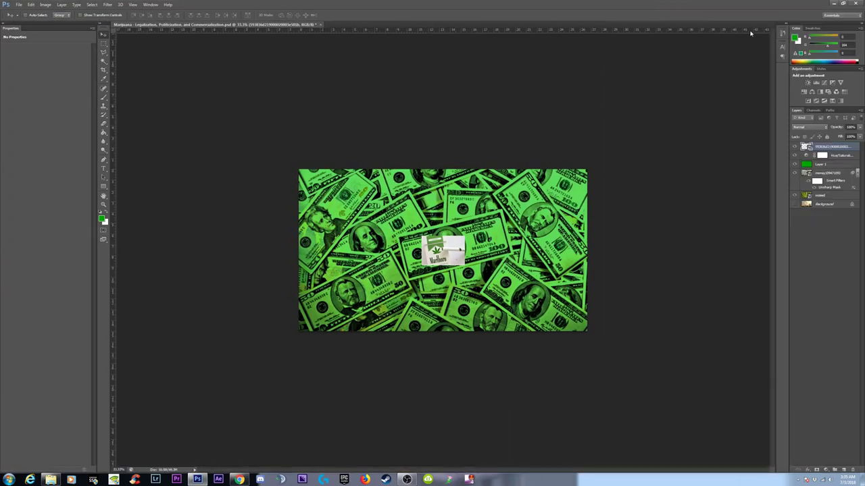
{"action": "left_click", "coordinate": [844, 4]}
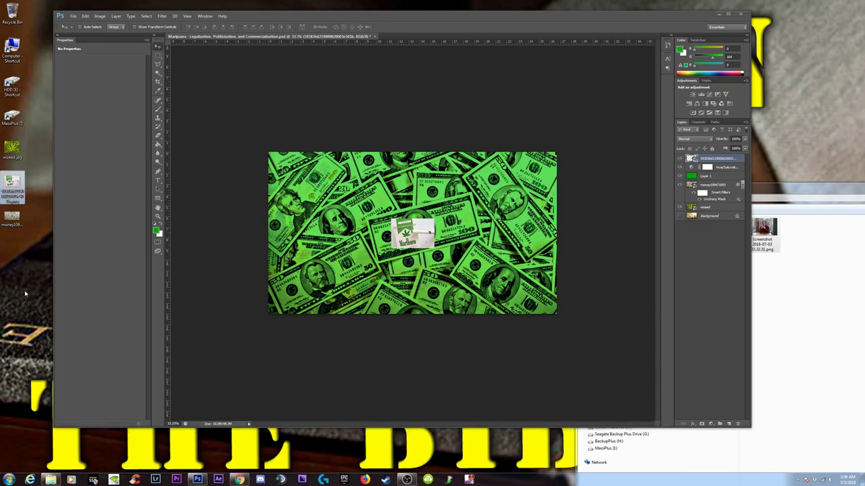
{"action": "left_click_drag", "start_coordinate": [767, 183], "coordinate": [372, 116]}
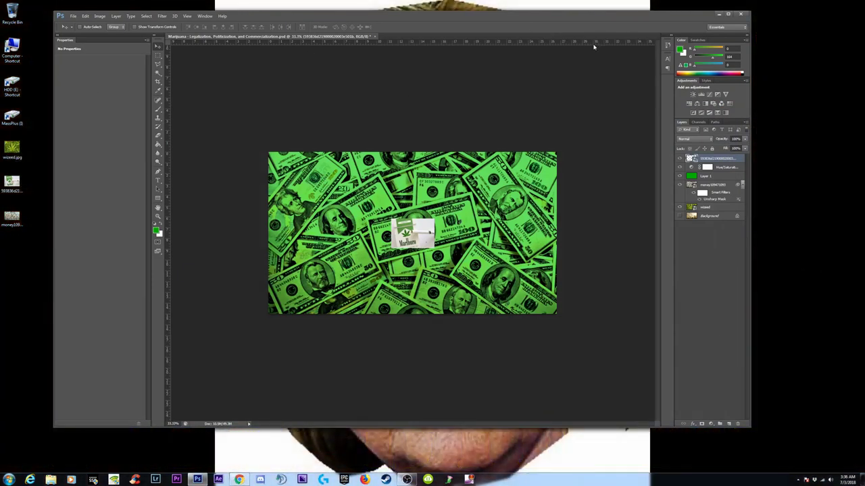
{"action": "left_click", "coordinate": [728, 13]}
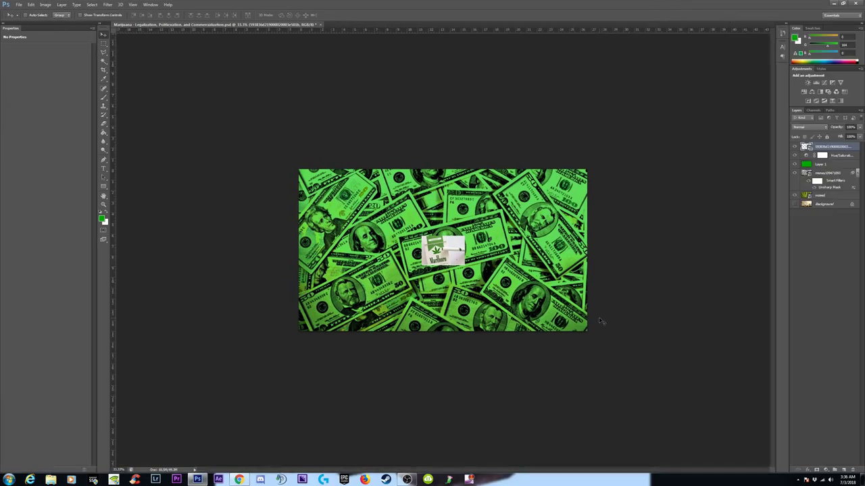
{"action": "key", "text": "ctrl+plus"}
{"action": "key", "text": "ctrl+plus"}
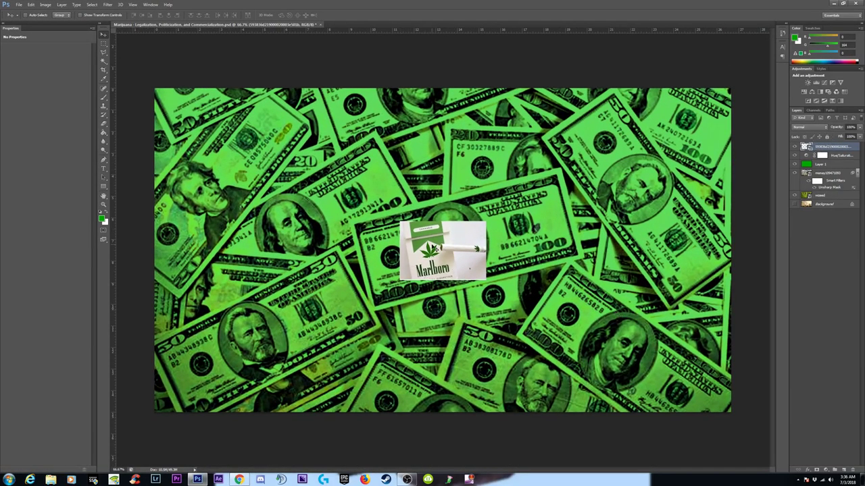
Free-transform the pack photo larger, reposition it and rotate it about 6.8° clockwise
{"action": "key", "text": "ctrl+t"}
{"action": "left_click_drag", "start_coordinate": [399, 280], "coordinate": [201, 414]}
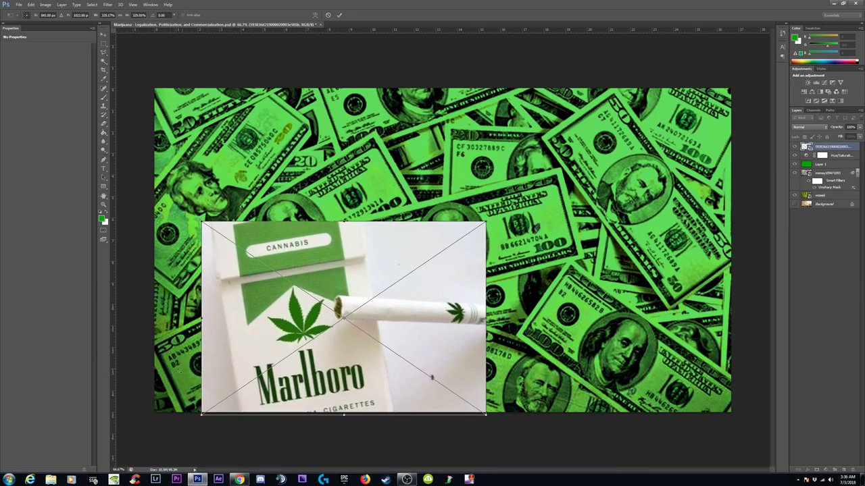
{"action": "left_click_drag", "start_coordinate": [485, 221], "coordinate": [726, 106]}
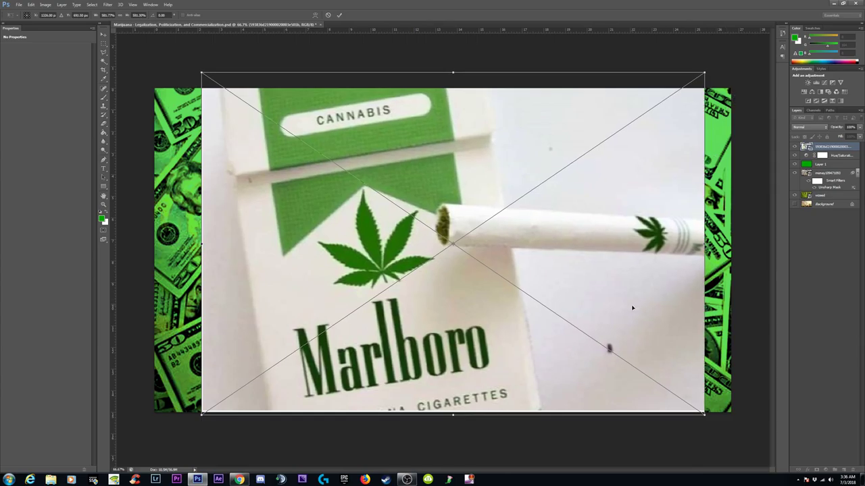
{"action": "left_click_drag", "start_coordinate": [605, 295], "coordinate": [630, 294]}
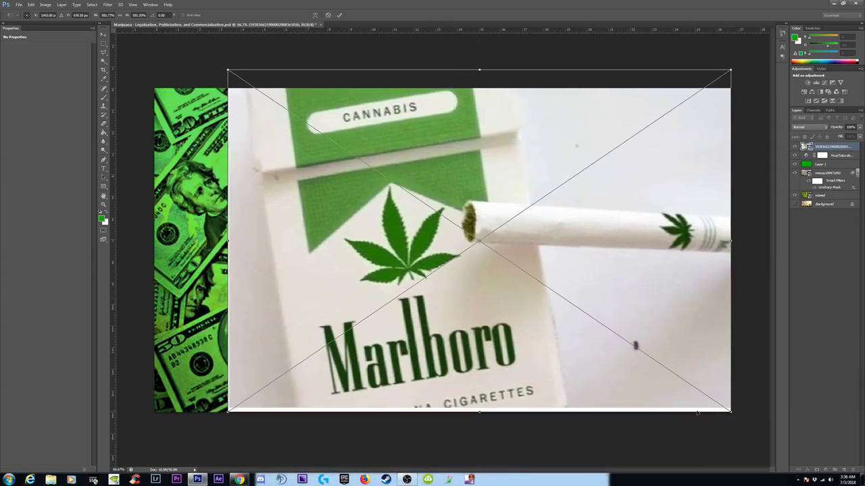
{"action": "left_click_drag", "start_coordinate": [689, 353], "coordinate": [689, 359]}
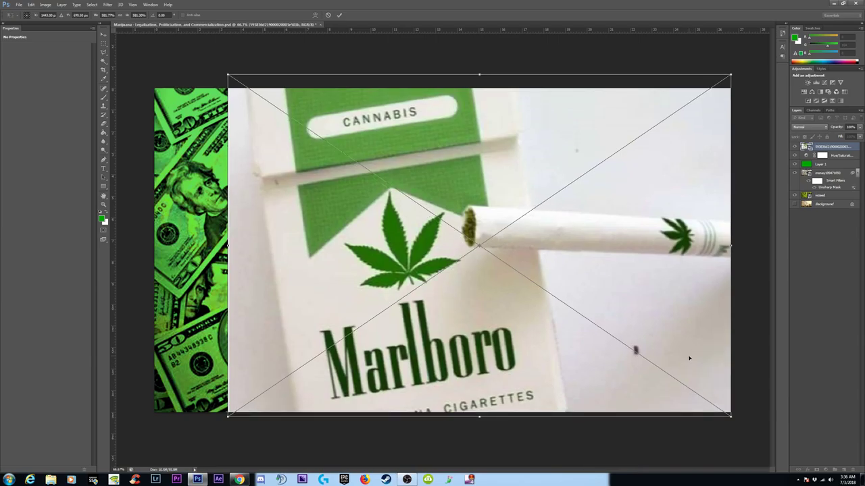
{"action": "left_click_drag", "start_coordinate": [688, 305], "coordinate": [689, 311]}
{"action": "left_click_drag", "start_coordinate": [744, 252], "coordinate": [743, 284]}
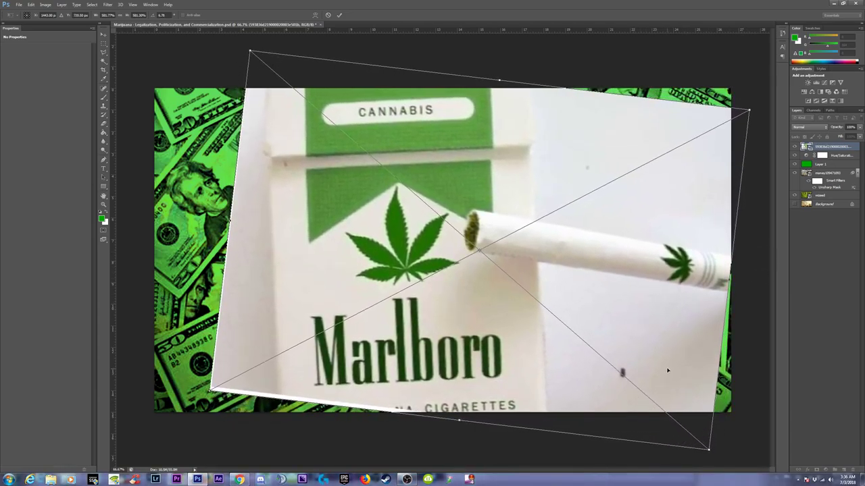
Fine-tune the pack's size and position at 50% zoom, commit, then hide it and select the money layer
{"action": "key", "text": "ctrl+minus"}
{"action": "left_click_drag", "start_coordinate": [641, 400], "coordinate": [667, 422]}
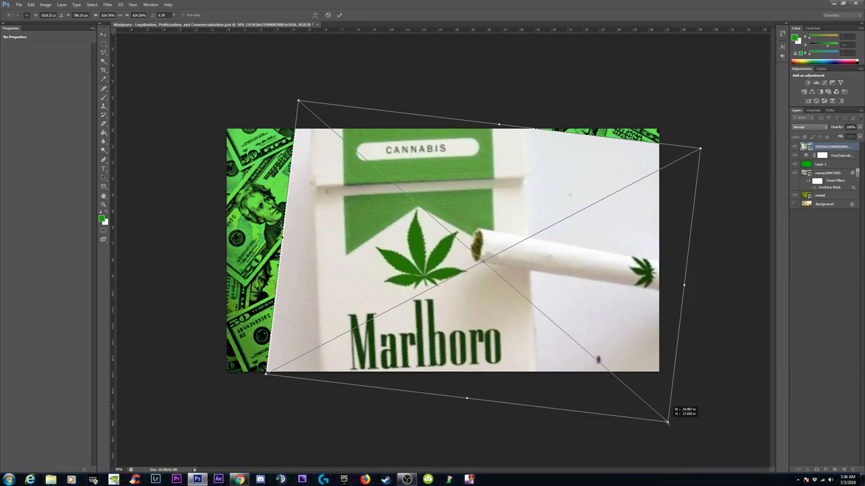
{"action": "left_click_drag", "start_coordinate": [639, 363], "coordinate": [637, 358]}
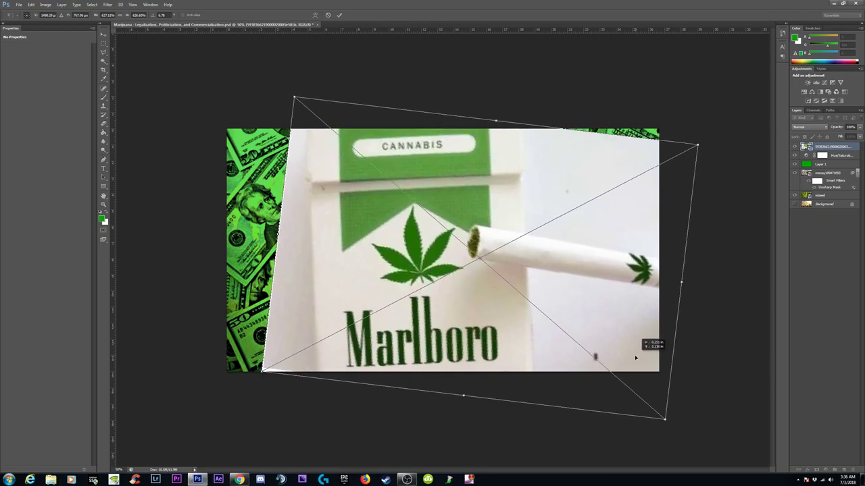
{"action": "left_click_drag", "start_coordinate": [636, 358], "coordinate": [625, 359]}
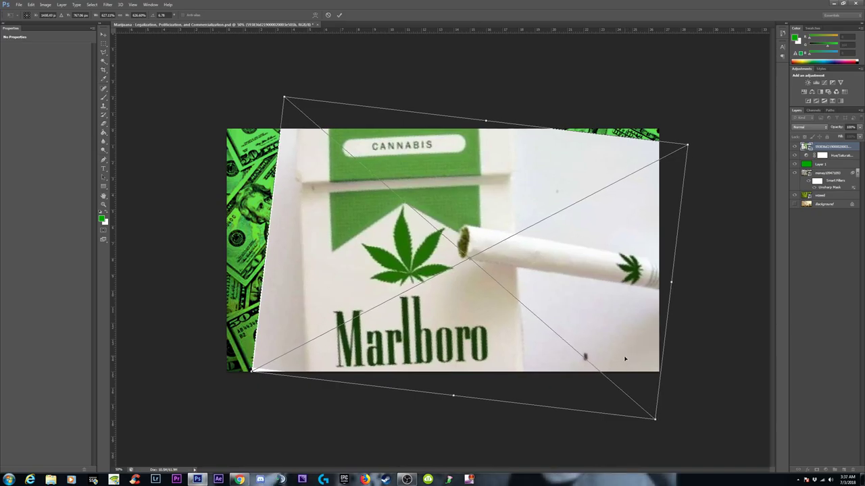
{"action": "key", "text": "Return"}
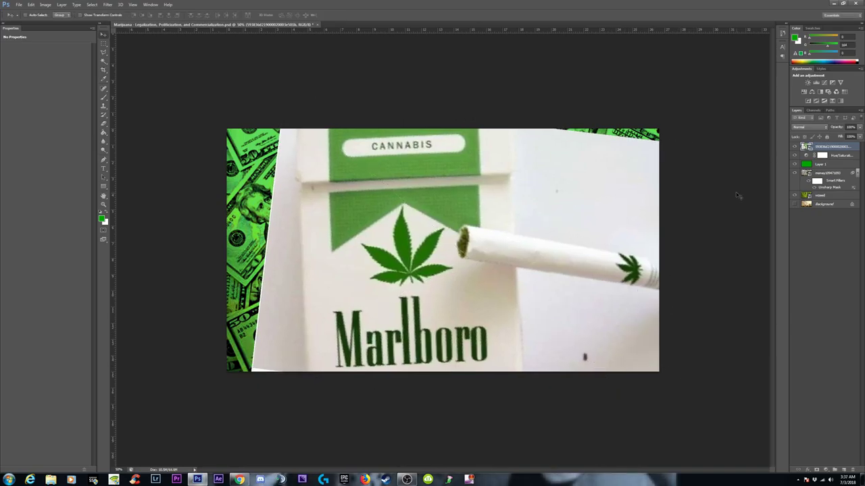
{"action": "left_click", "coordinate": [794, 147]}
{"action": "left_click", "coordinate": [830, 173]}
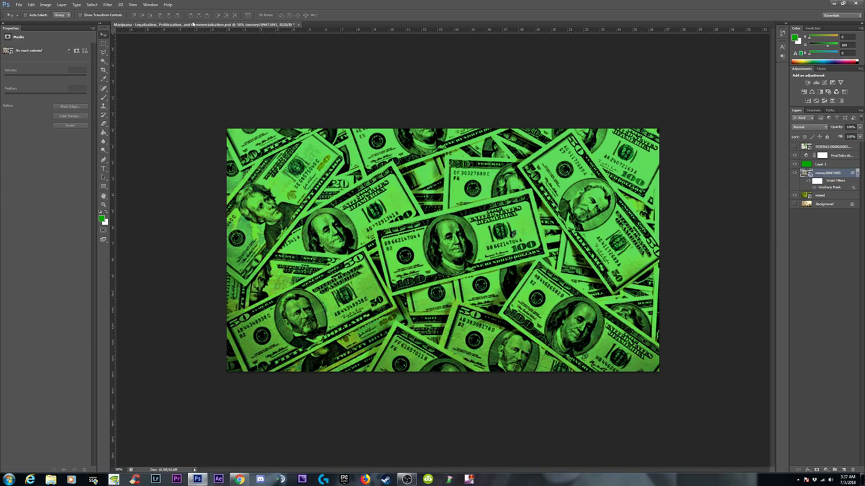
Apply Unsharp Mask to the money layer with amount about 91 and radius 1.5 px
{"action": "left_click", "coordinate": [107, 5]}
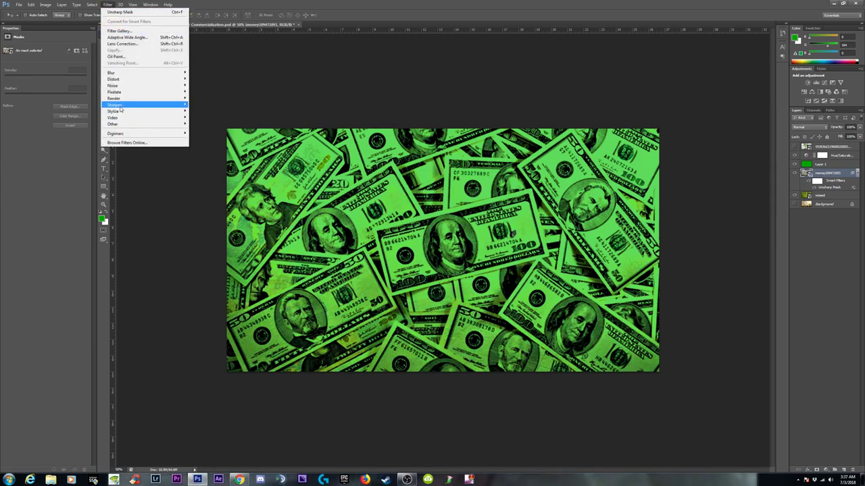
{"action": "mouse_move", "coordinate": [133, 106]}
{"action": "left_click", "coordinate": [210, 131]}
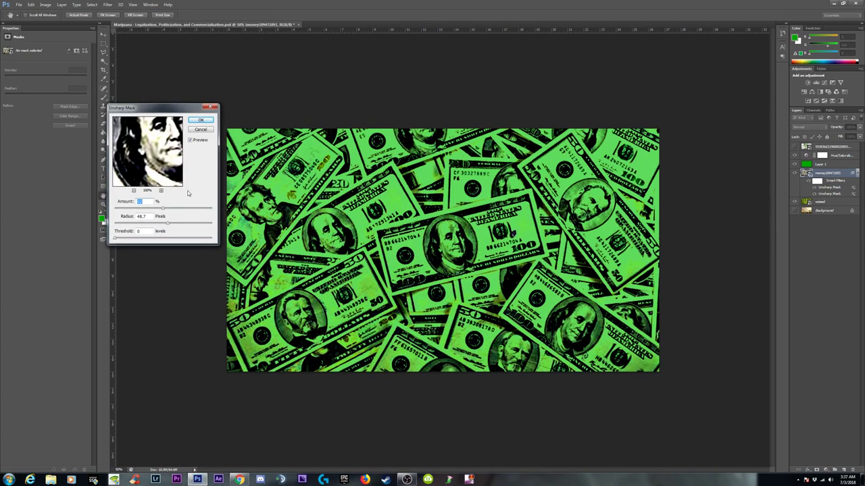
{"action": "type", "text": "92"}
{"action": "key", "text": "Tab"}
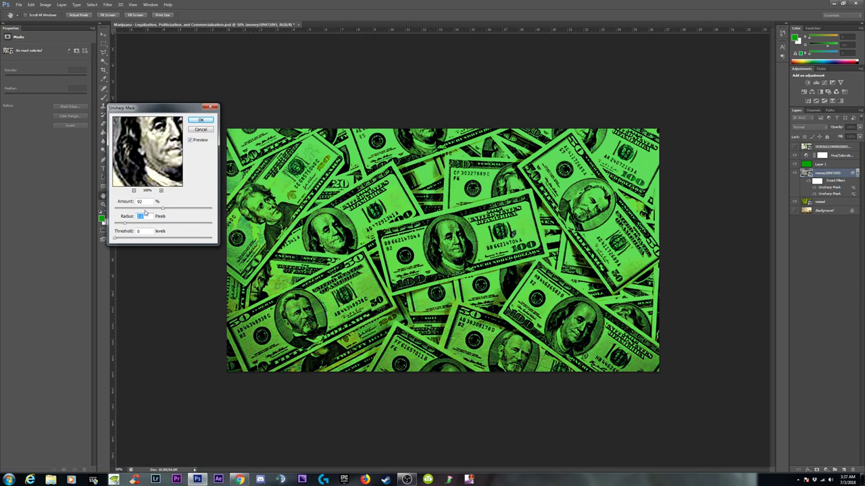
{"action": "left_click_drag", "start_coordinate": [144, 212], "coordinate": [153, 211]}
{"action": "type", "text": "1.5"}
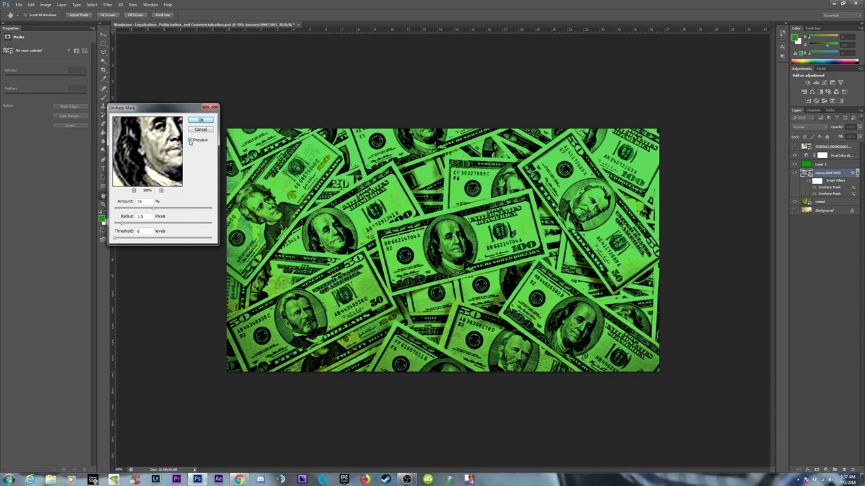
{"action": "left_click", "coordinate": [163, 211]}
{"action": "left_click", "coordinate": [125, 224]}
{"action": "left_click", "coordinate": [201, 119]}
Show and select the Marlboro pack layer with the Move tool active
{"action": "left_click", "coordinate": [795, 146]}
{"action": "left_click", "coordinate": [830, 145]}
{"action": "key", "text": "v"}
Open Unsharp Mask on the pack, raise the amount to 118% and compare with Preview
{"action": "left_click", "coordinate": [108, 5]}
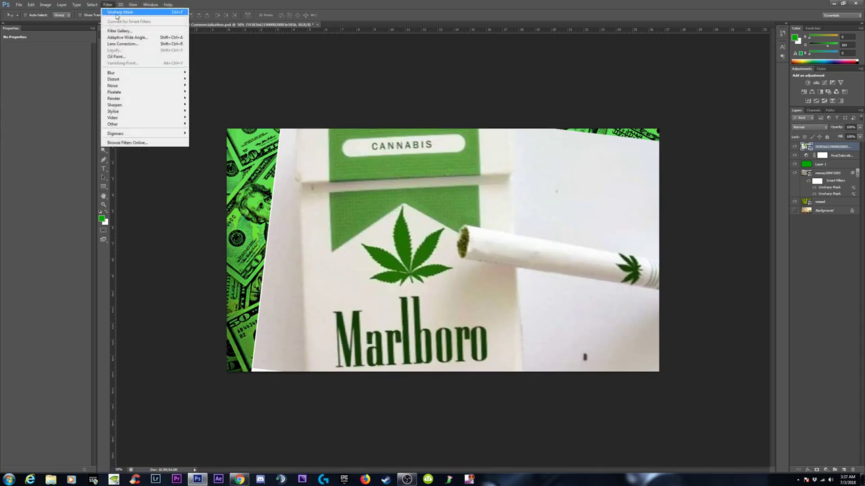
{"action": "left_click", "coordinate": [125, 12]}
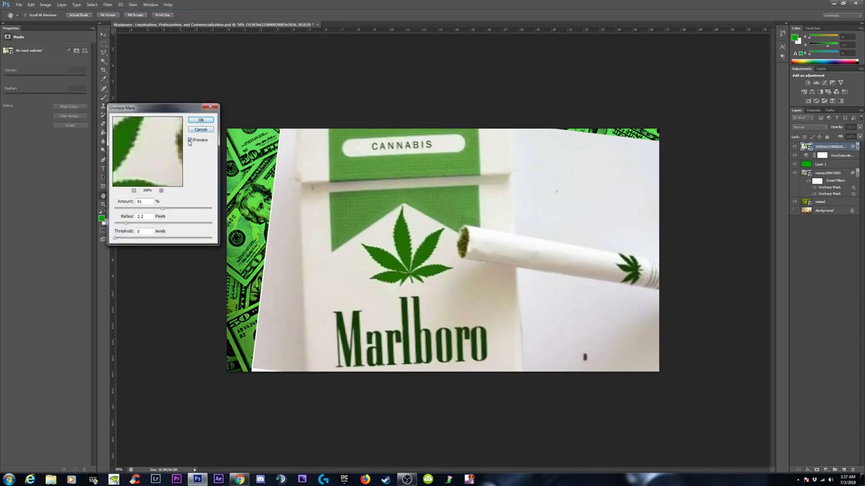
{"action": "left_click_drag", "start_coordinate": [167, 210], "coordinate": [173, 209]}
{"action": "left_click_drag", "start_coordinate": [127, 224], "coordinate": [135, 223]}
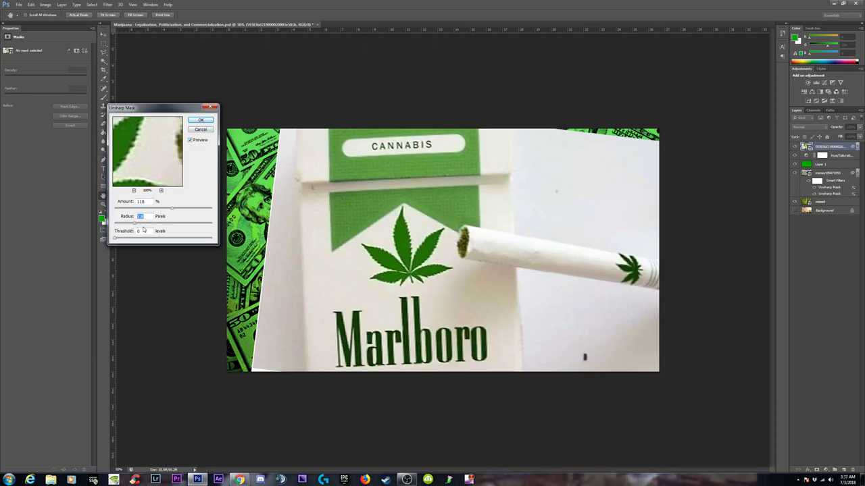
{"action": "left_click", "coordinate": [189, 140]}
{"action": "left_click", "coordinate": [189, 140]}
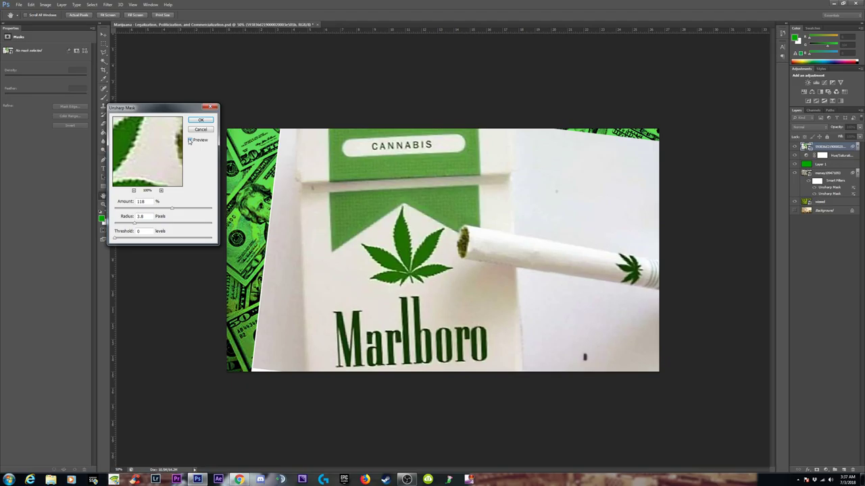
{"action": "left_click", "coordinate": [190, 140]}
{"action": "left_click", "coordinate": [190, 139]}
Lower the sharpening to 80% amount and 2.0 px radius and apply it
{"action": "left_click_drag", "start_coordinate": [133, 225], "coordinate": [129, 225]}
{"action": "left_click_drag", "start_coordinate": [173, 209], "coordinate": [162, 208]}
{"action": "left_click", "coordinate": [190, 140]}
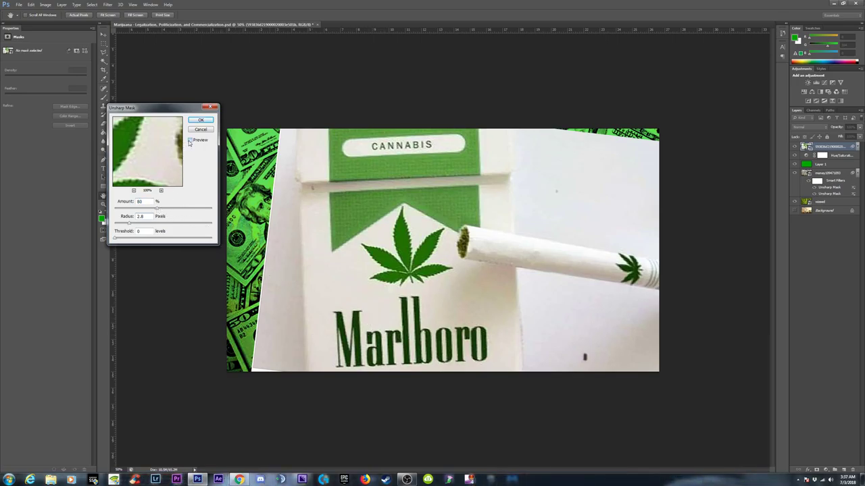
{"action": "double_click", "coordinate": [140, 216]}
{"action": "left_click", "coordinate": [200, 119]}
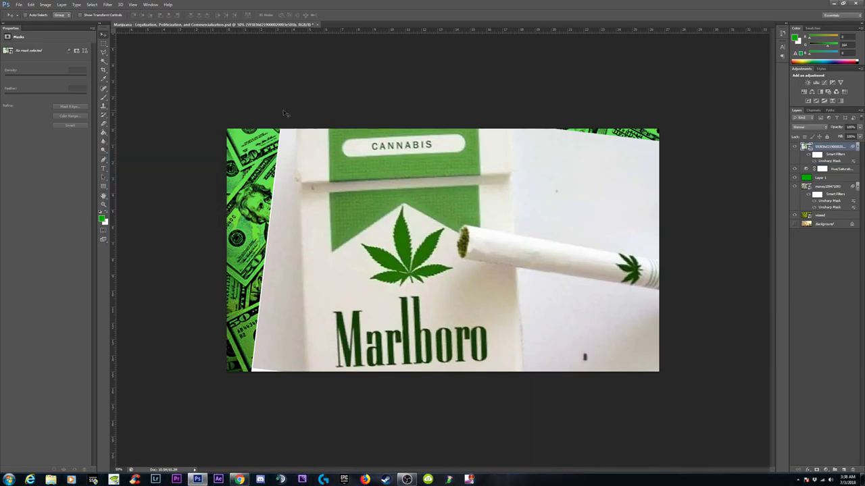
With the Polygonal Lasso, trace the pack's top-left corner, left edge, bottom and lower right edge
{"action": "left_click", "coordinate": [103, 51]}
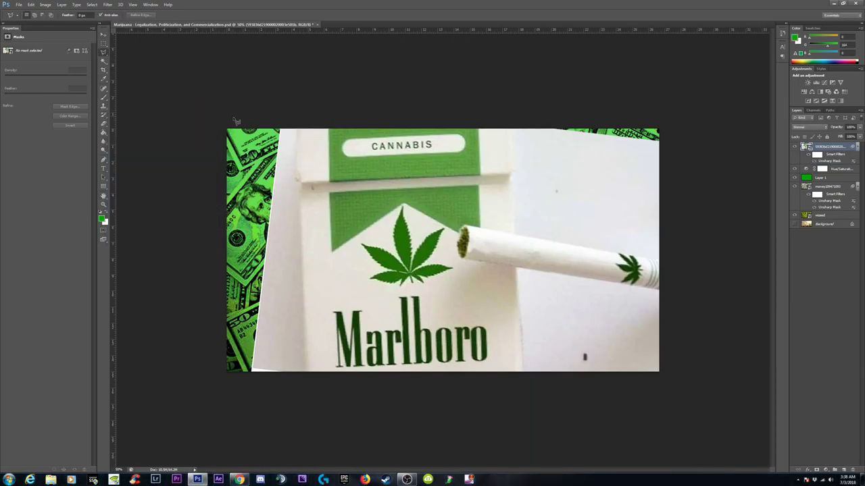
{"action": "right_click", "coordinate": [105, 53]}
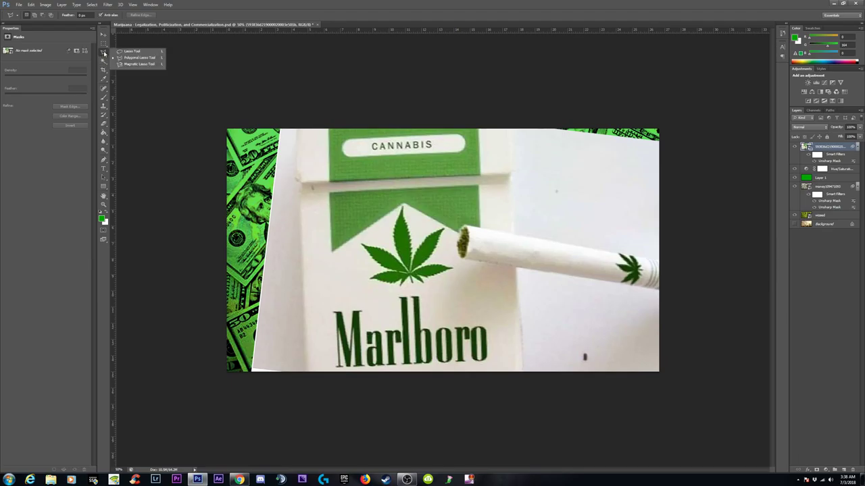
{"action": "left_click", "coordinate": [140, 58]}
{"action": "left_click", "coordinate": [298, 126]}
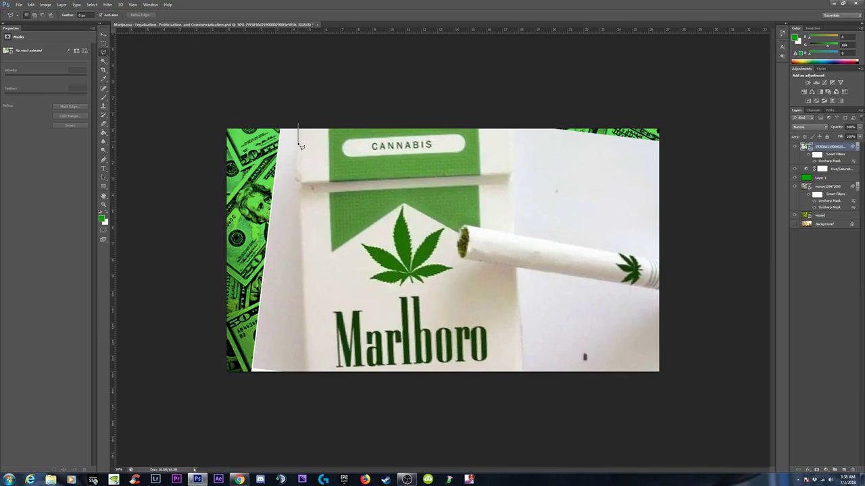
{"action": "key", "text": "ctrl+plus"}
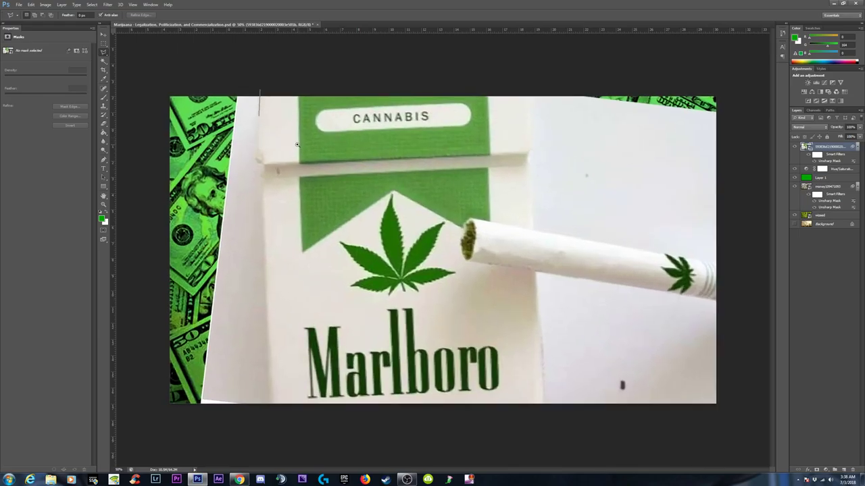
{"action": "left_click", "coordinate": [247, 154]}
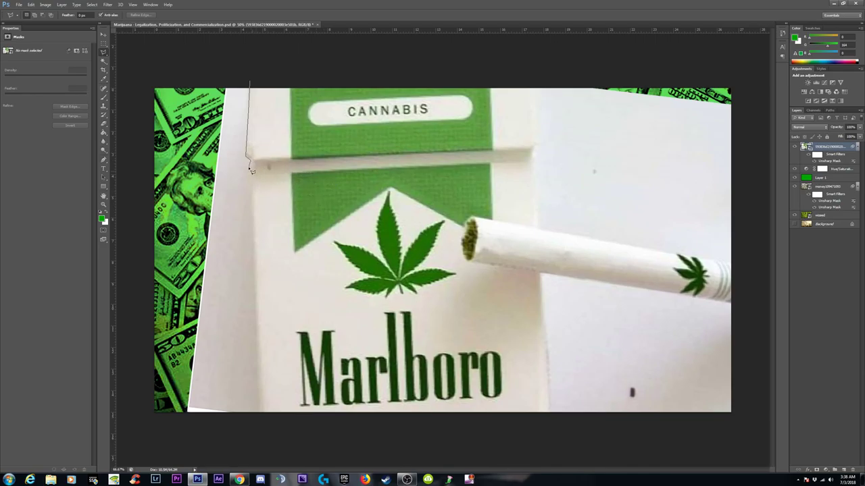
{"action": "left_click", "coordinate": [250, 162]}
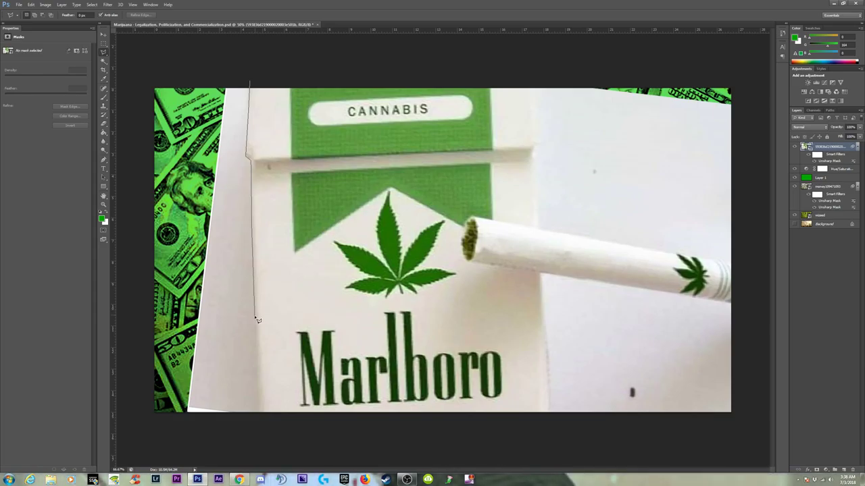
{"action": "left_click", "coordinate": [258, 425]}
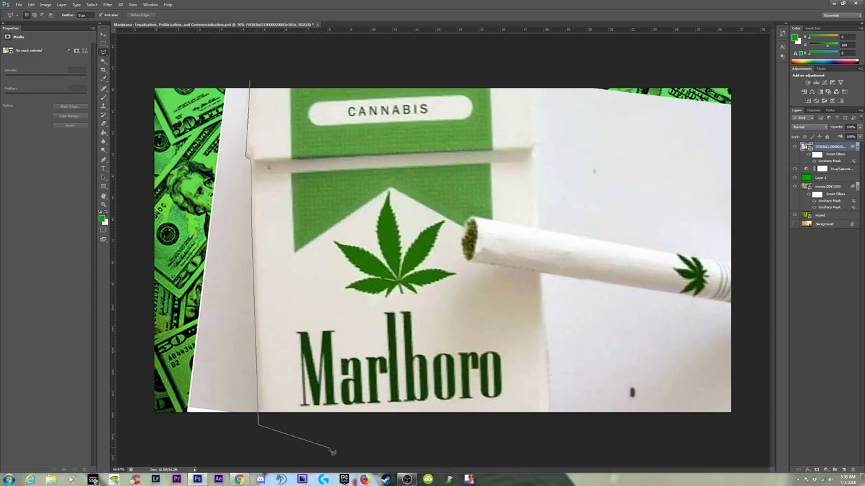
{"action": "left_click", "coordinate": [537, 447]}
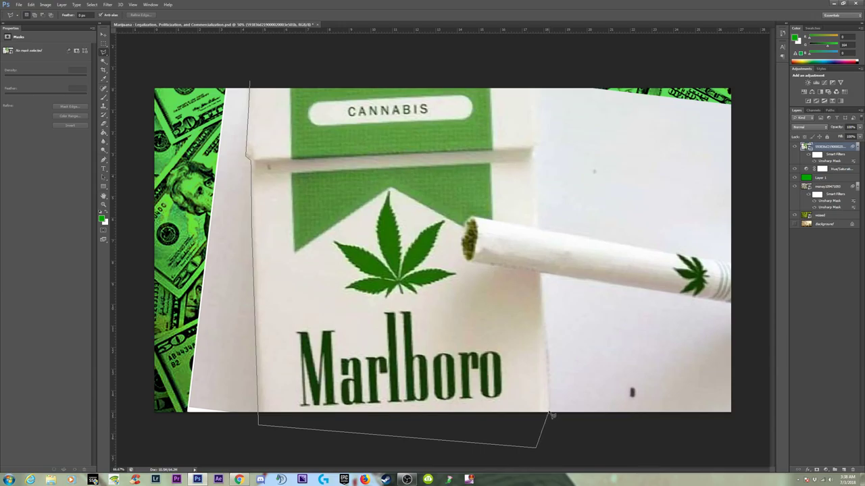
{"action": "left_click", "coordinate": [548, 414]}
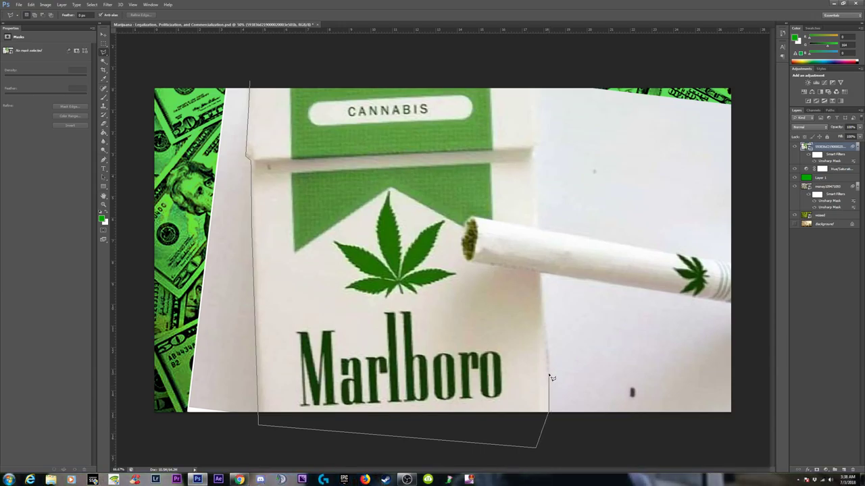
{"action": "left_click", "coordinate": [547, 347]}
Continue the outline around the cigarette, up the pack's right edge and close it across the top
{"action": "left_click", "coordinate": [542, 274]}
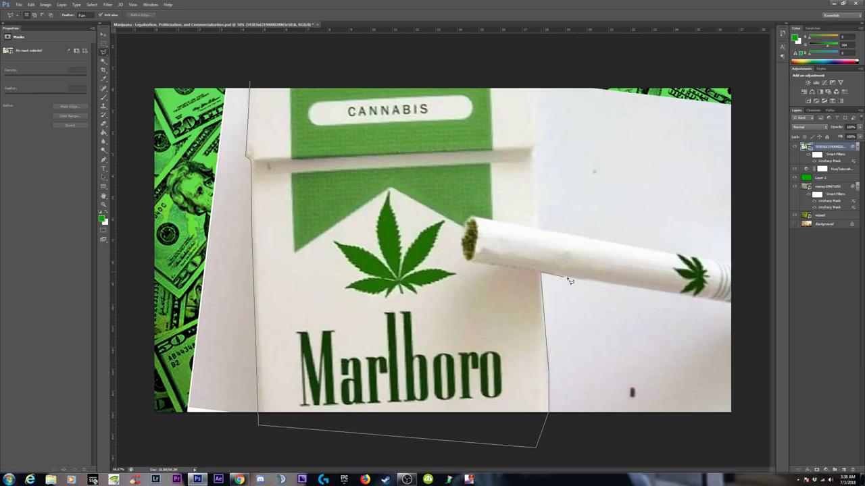
{"action": "left_click", "coordinate": [742, 307]}
{"action": "left_click", "coordinate": [744, 265]}
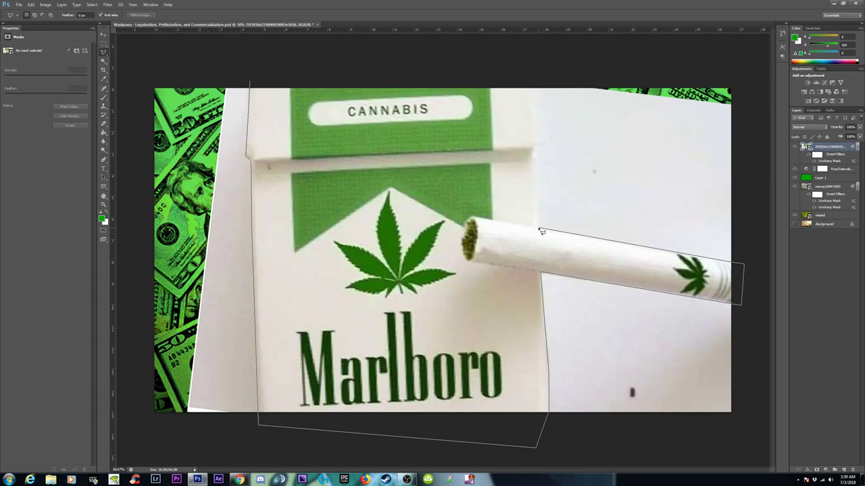
{"action": "left_click", "coordinate": [540, 230]}
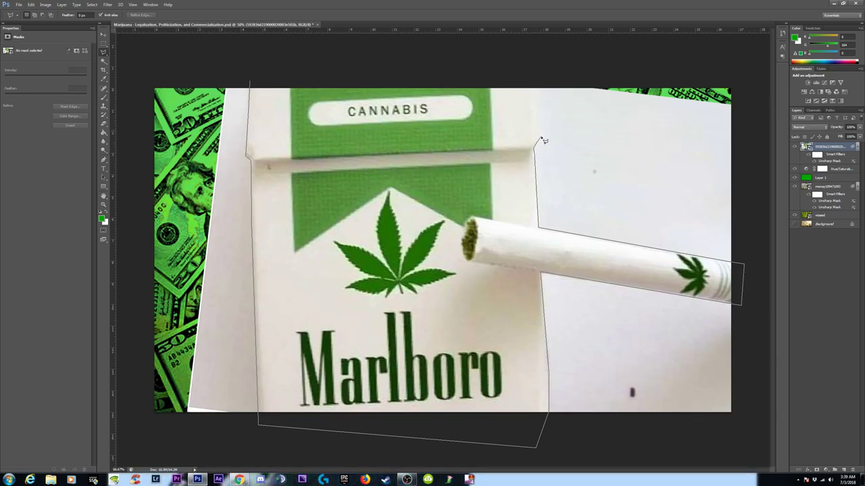
{"action": "left_click", "coordinate": [536, 144]}
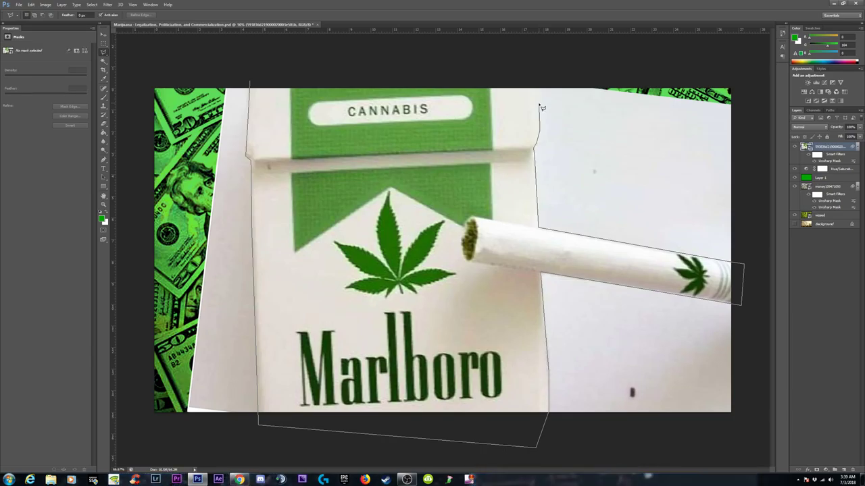
{"action": "left_click", "coordinate": [539, 127]}
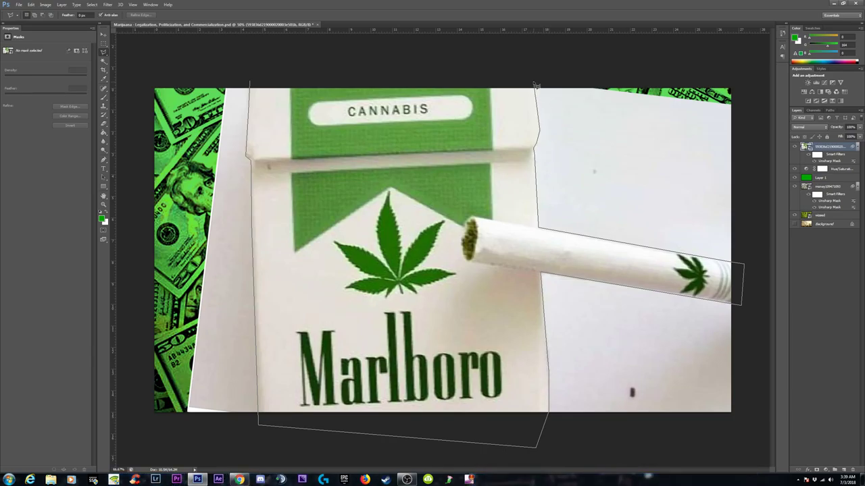
{"action": "left_click", "coordinate": [537, 145]}
{"action": "left_click", "coordinate": [538, 80]}
{"action": "left_click", "coordinate": [419, 56]}
{"action": "left_click", "coordinate": [256, 71]}
{"action": "left_click", "coordinate": [250, 82]}
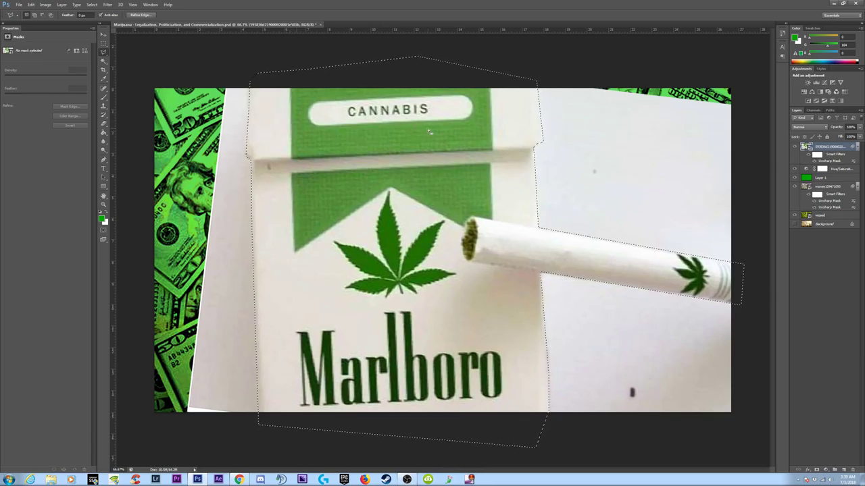
Add a layer mask from the selection, feather it about 2 px, and target the pack image
{"action": "left_click", "coordinate": [816, 469]}
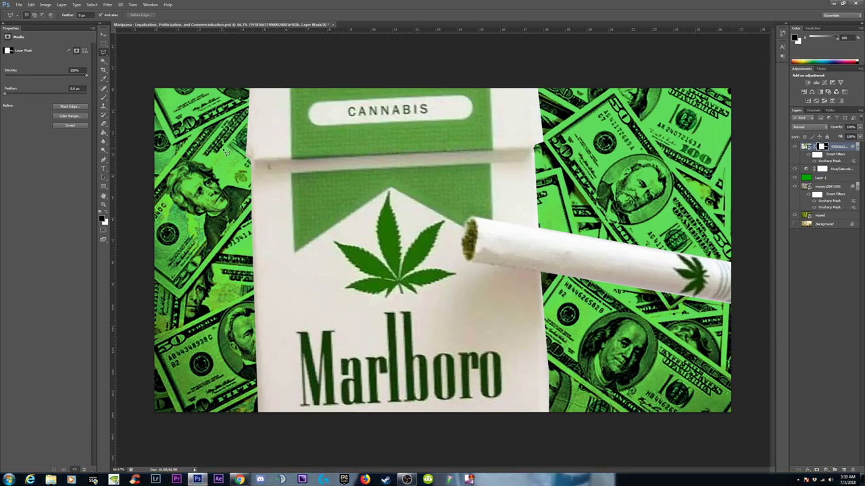
{"action": "left_click", "coordinate": [7, 94]}
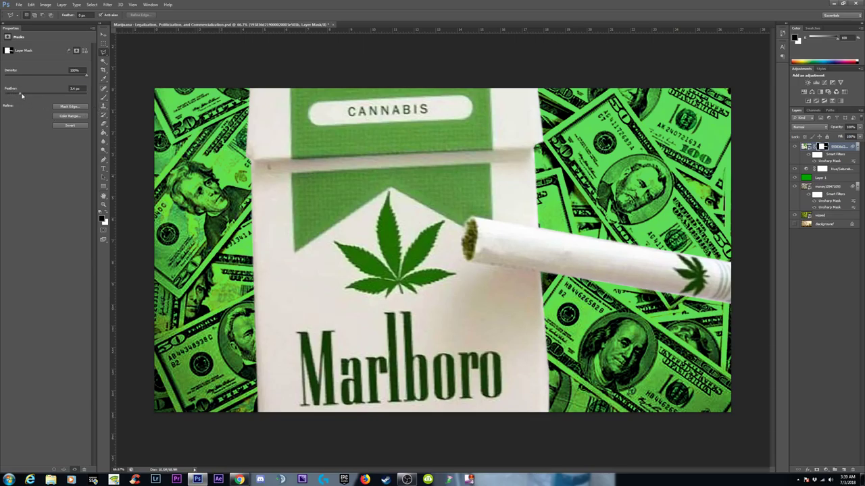
{"action": "left_click_drag", "start_coordinate": [18, 95], "coordinate": [14, 96]}
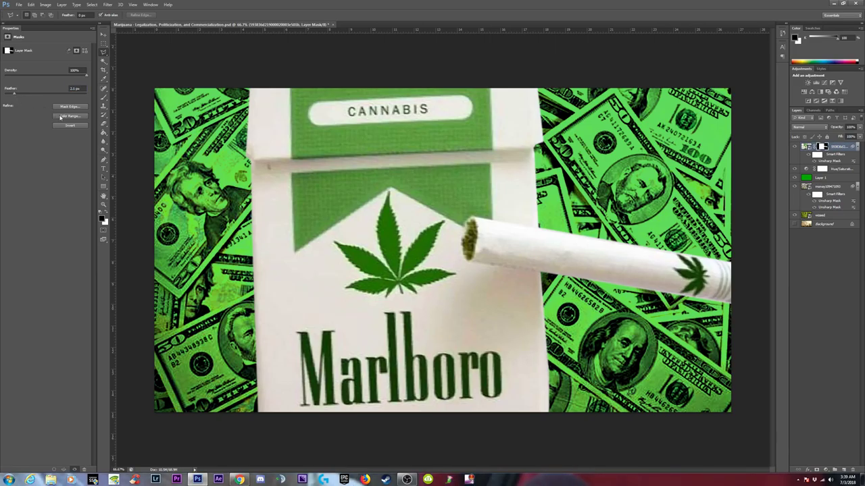
{"action": "key", "text": "ctrl+minus"}
{"action": "key", "text": "ctrl+minus"}
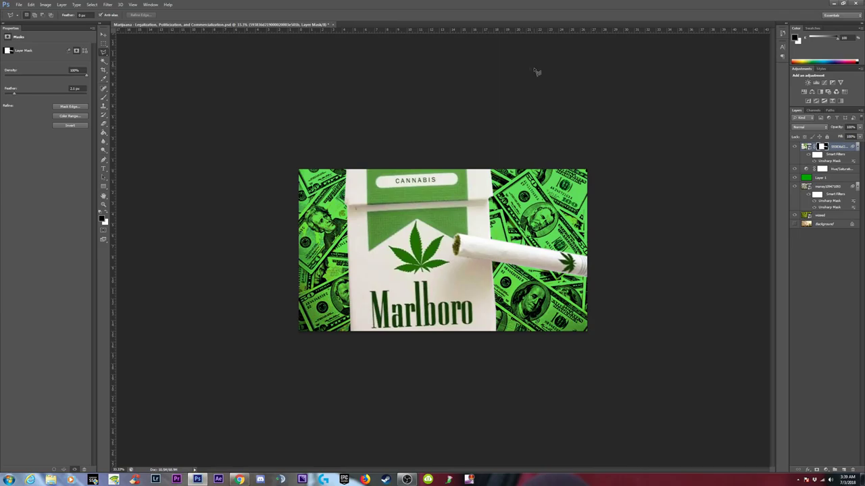
{"action": "left_click", "coordinate": [806, 146]}
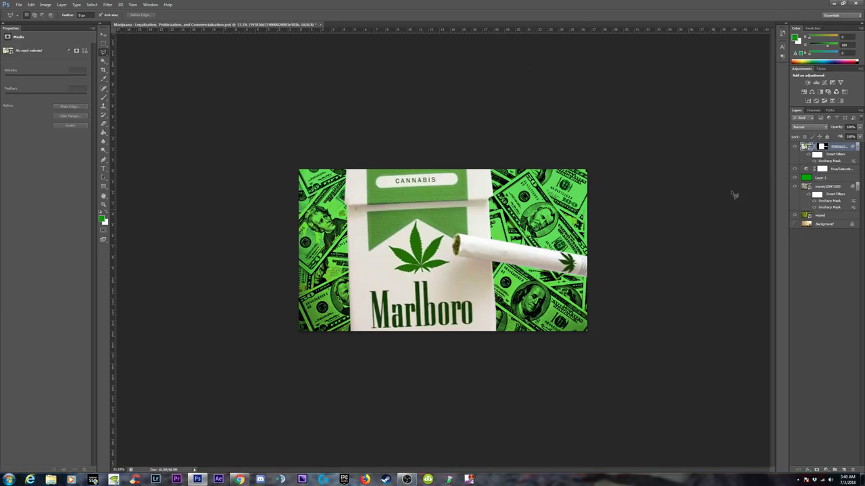
{"action": "left_click", "coordinate": [825, 470]}
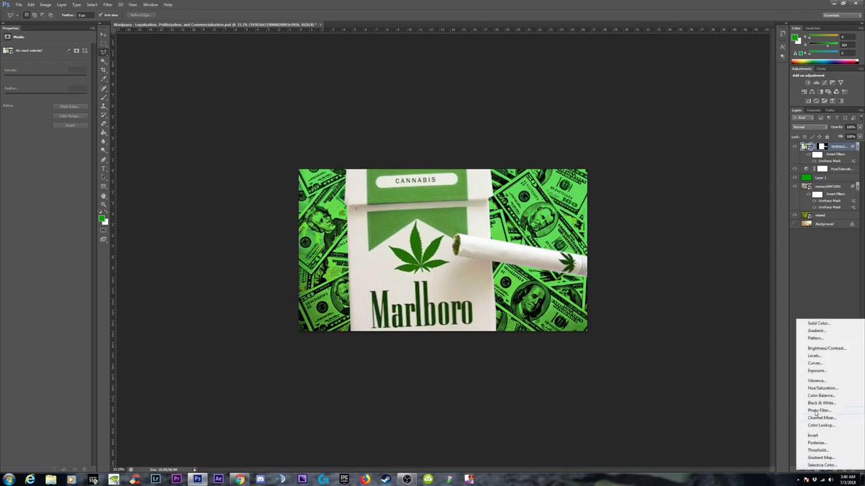
{"action": "left_click", "coordinate": [815, 363]}
{"action": "left_click_drag", "start_coordinate": [67, 84], "coordinate": [68, 74]}
{"action": "left_click_drag", "start_coordinate": [26, 125], "coordinate": [26, 130]}
{"action": "left_click", "coordinate": [795, 147]}
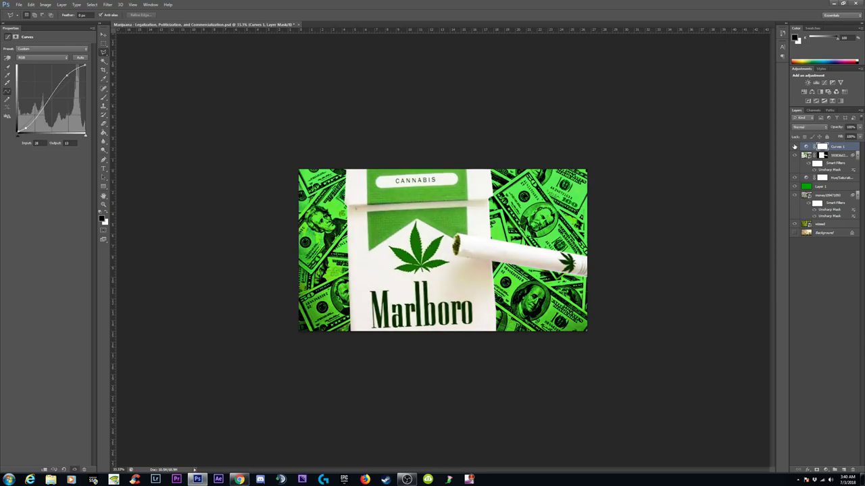
{"action": "left_click", "coordinate": [795, 147]}
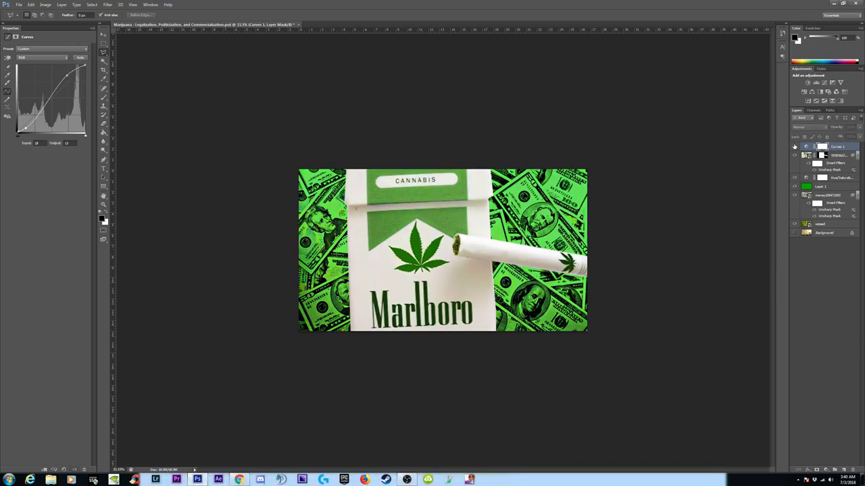
{"action": "left_click", "coordinate": [795, 146]}
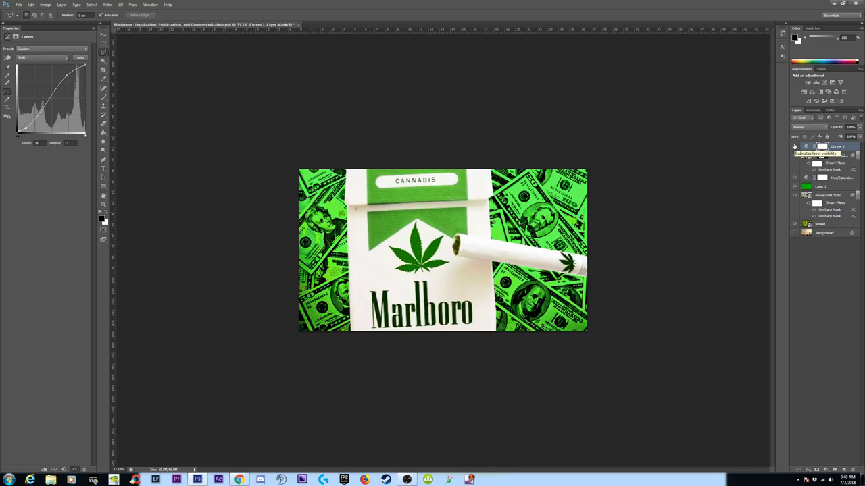
{"action": "left_click", "coordinate": [794, 147]}
{"action": "left_click", "coordinate": [794, 146]}
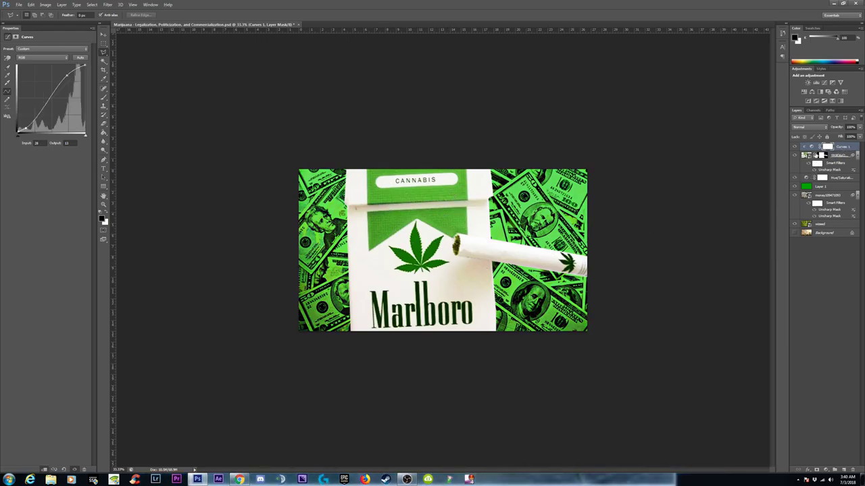
{"action": "left_click", "coordinate": [795, 147]}
{"action": "left_click", "coordinate": [794, 147]}
{"action": "left_click", "coordinate": [794, 148]}
{"action": "left_click", "coordinate": [794, 148]}
{"action": "left_click", "coordinate": [794, 148]}
{"action": "left_click", "coordinate": [795, 147]}
{"action": "left_click", "coordinate": [804, 157]}
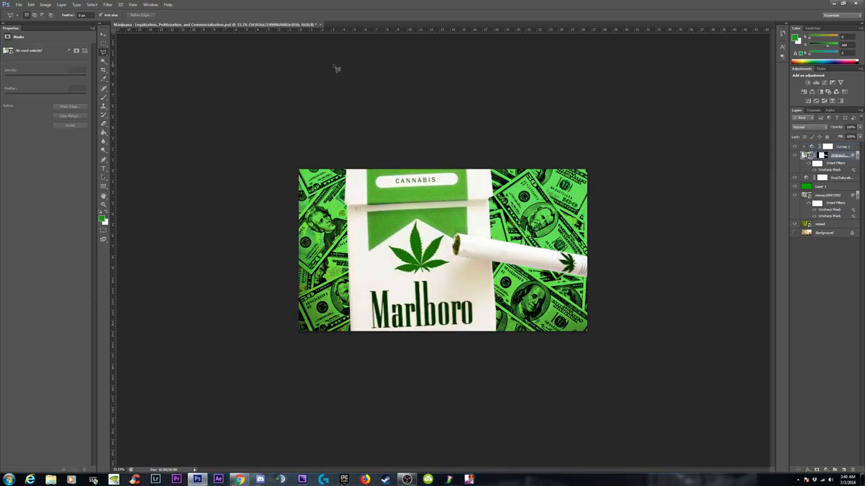
Open Unsharp Mask for the pack and enter a 6.2 px radius and an amount value
{"action": "left_click", "coordinate": [92, 5]}
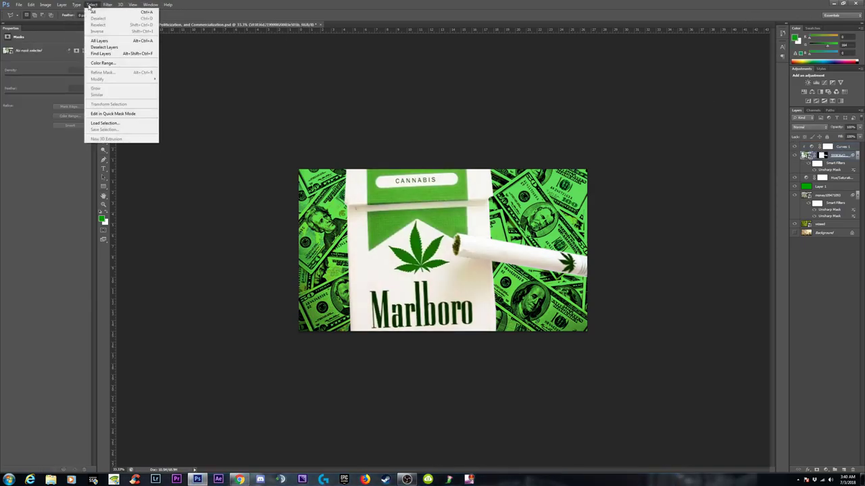
{"action": "key", "text": "Right"}
{"action": "key", "text": "Right"}
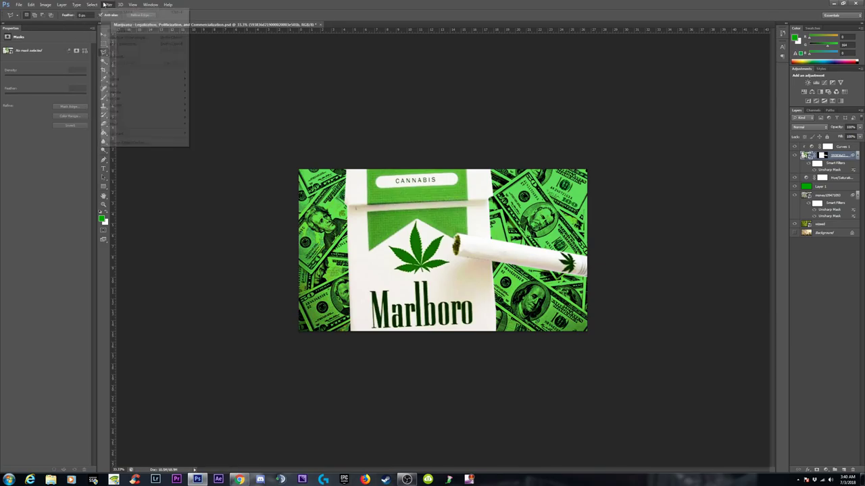
{"action": "left_click", "coordinate": [120, 5]}
{"action": "left_click", "coordinate": [107, 4]}
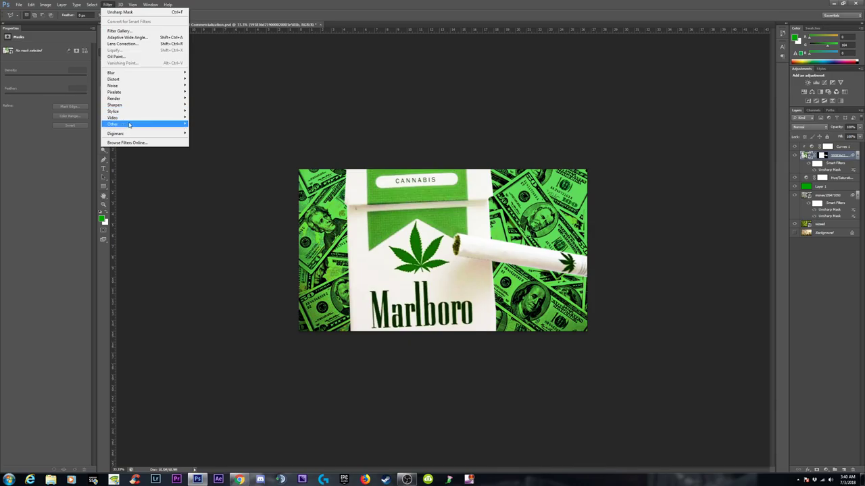
{"action": "mouse_move", "coordinate": [134, 107]}
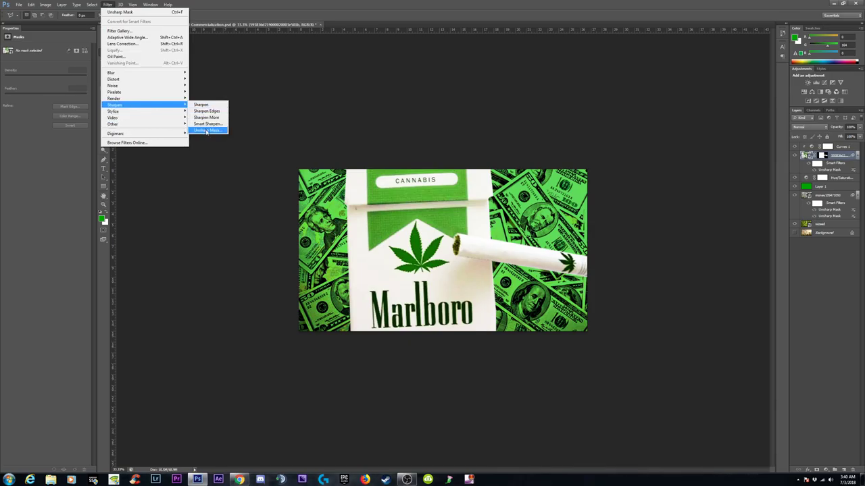
{"action": "left_click", "coordinate": [207, 130]}
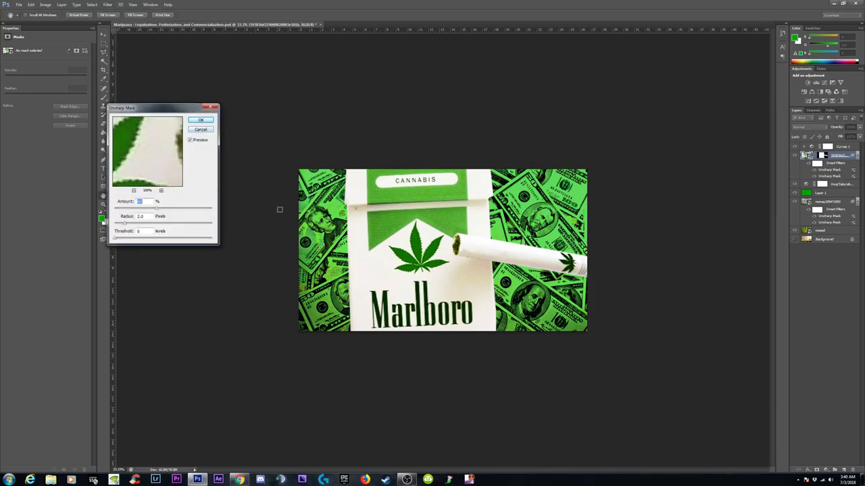
{"action": "key", "text": "ctrl+equal"}
{"action": "key", "text": "ctrl+equal"}
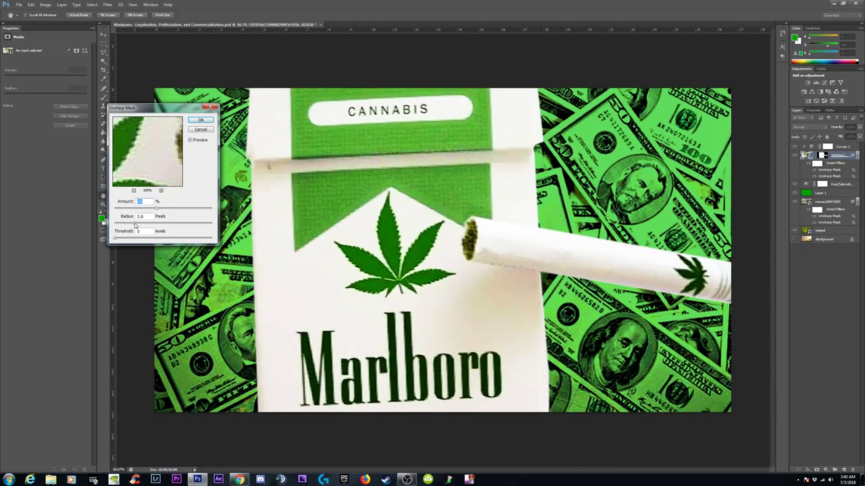
{"action": "key", "text": "Tab"}
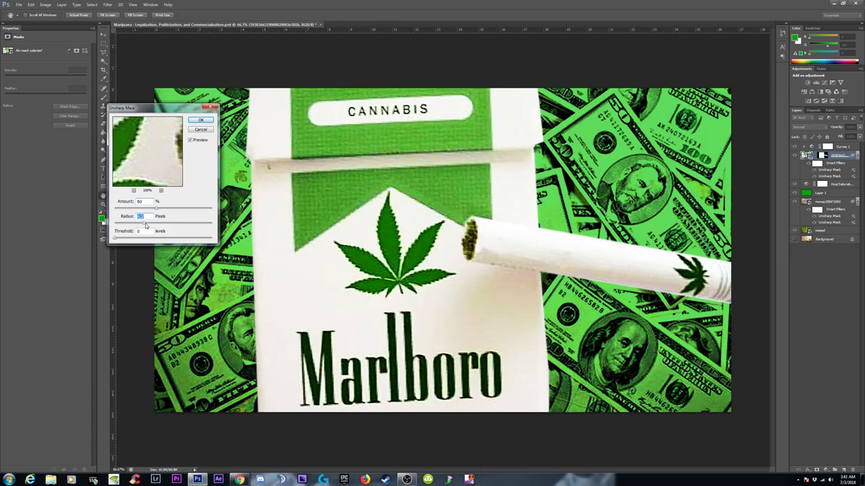
{"action": "type", "text": "6.2"}
{"action": "key", "text": "shift+Tab"}
{"action": "type", "text": "63"}
Compare with Preview toggled, then apply the 35% amount, 6.2 px radius sharpening
{"action": "left_click", "coordinate": [190, 140]}
{"action": "left_click", "coordinate": [190, 139]}
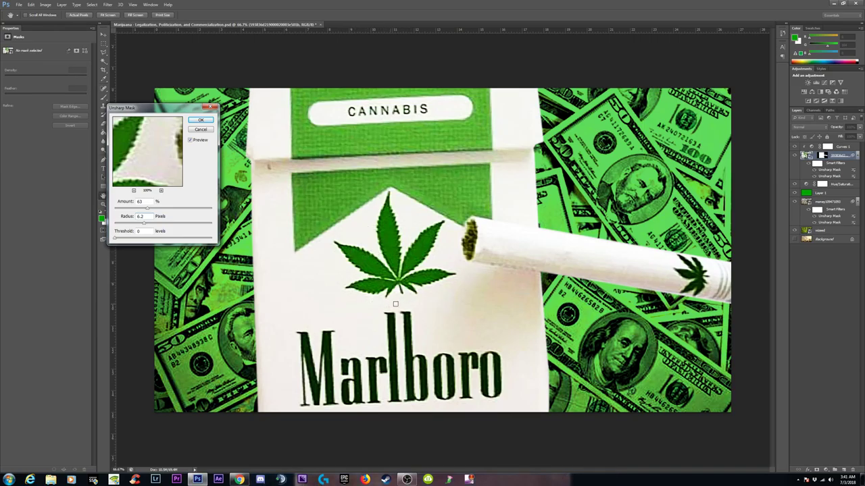
{"action": "left_click", "coordinate": [191, 140]}
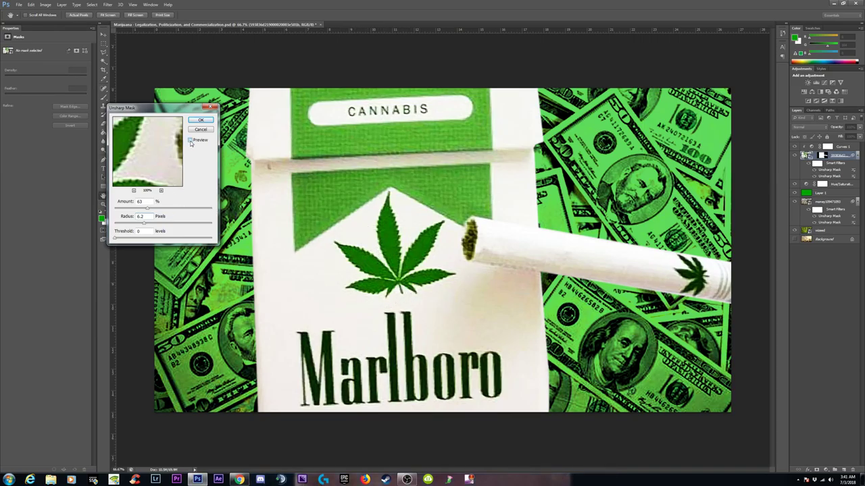
{"action": "left_click", "coordinate": [191, 141]}
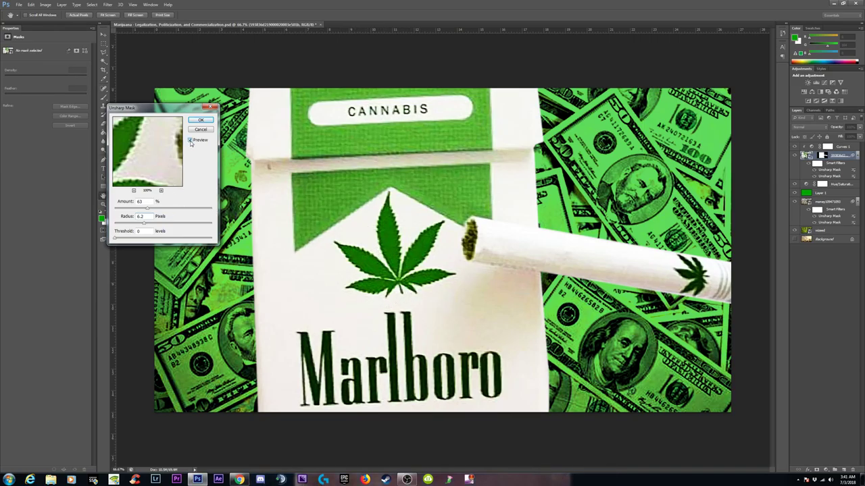
{"action": "left_click", "coordinate": [191, 140]}
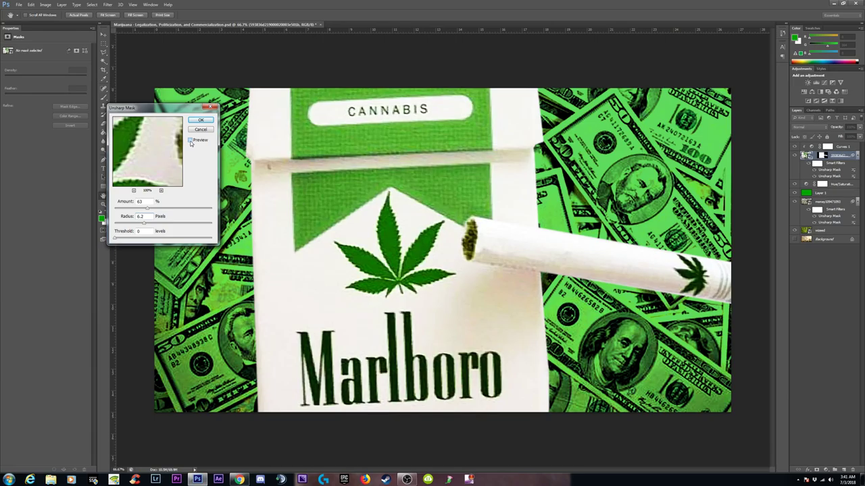
{"action": "left_click", "coordinate": [191, 141]}
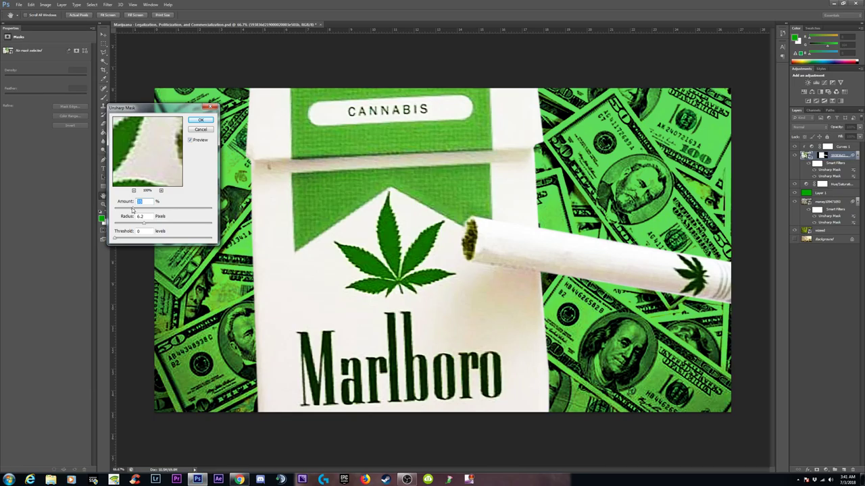
{"action": "left_click", "coordinate": [190, 141]}
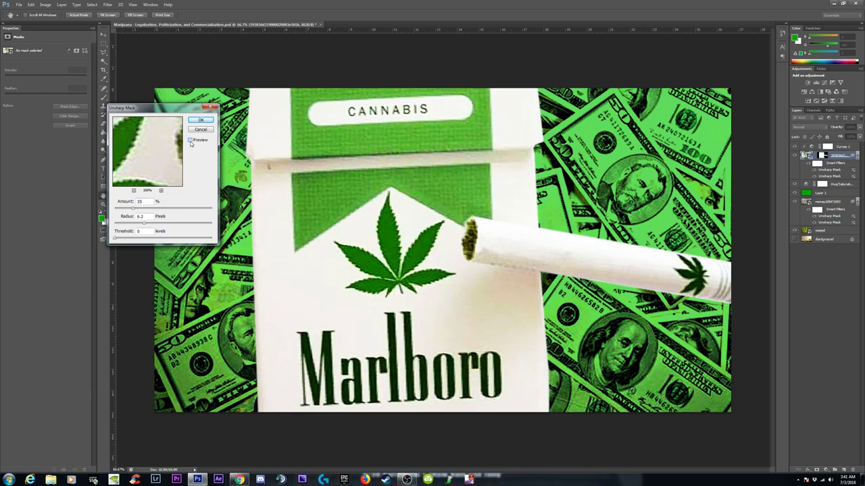
{"action": "left_click", "coordinate": [191, 140]}
{"action": "left_click", "coordinate": [190, 140]}
{"action": "left_click", "coordinate": [190, 141]}
{"action": "left_click", "coordinate": [201, 119]}
{"action": "key", "text": "ctrl+minus"}
{"action": "key", "text": "ctrl+minus"}
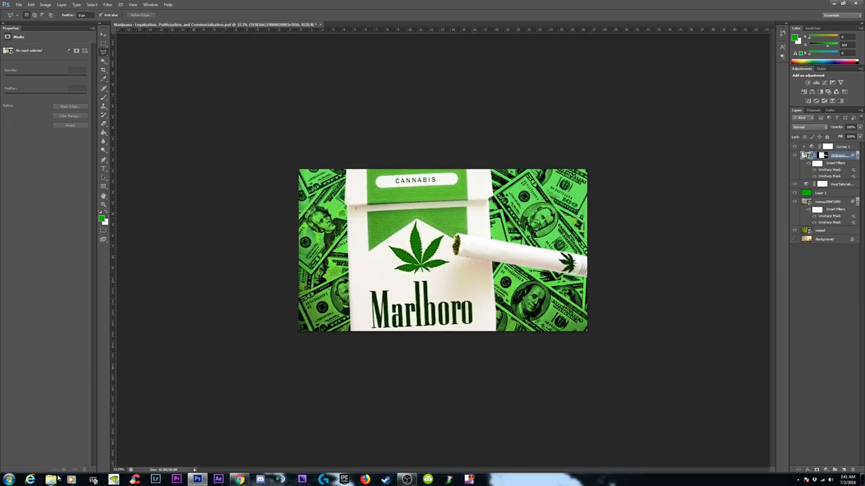
Search the Images folder for 'tac times' and select TAC TIMES LOGO epic.png
{"action": "left_click", "coordinate": [53, 479]}
{"action": "left_click", "coordinate": [220, 191]}
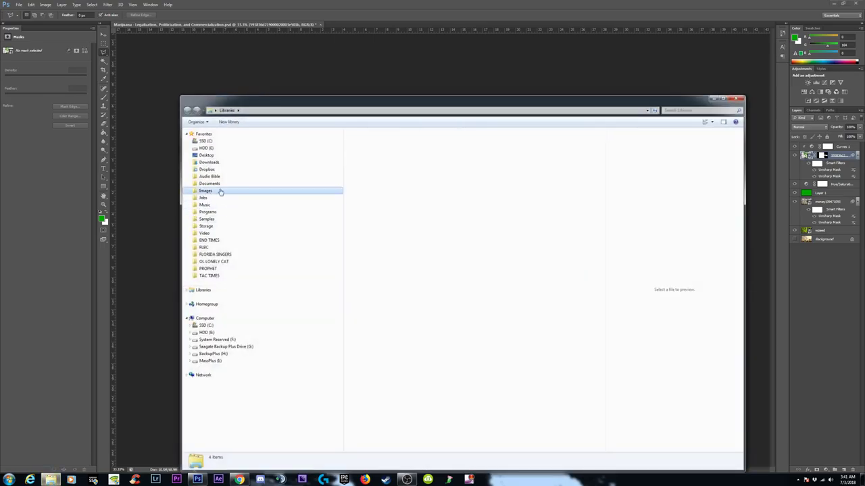
{"action": "left_click", "coordinate": [675, 111]}
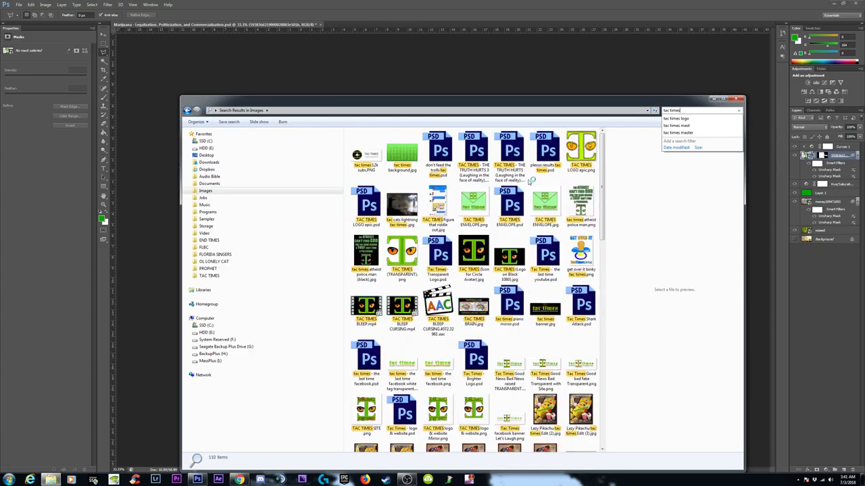
{"action": "left_click", "coordinate": [545, 267]}
{"action": "left_click_drag", "start_coordinate": [529, 106], "coordinate": [179, 130]}
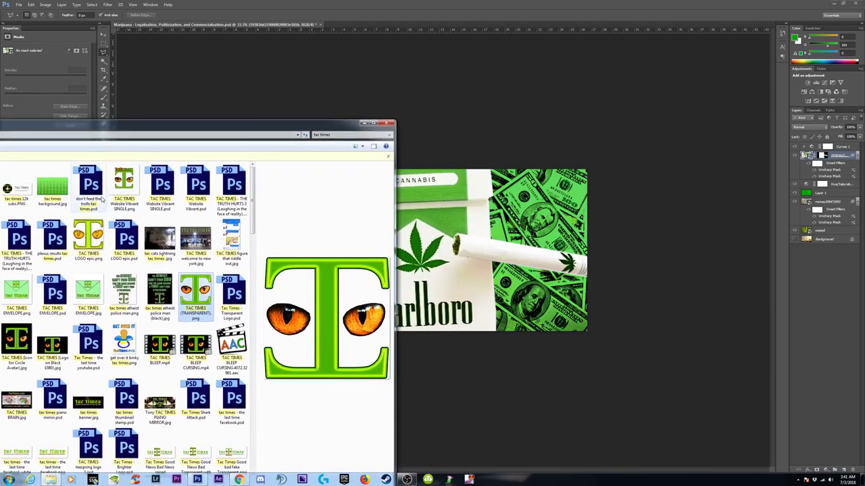
{"action": "left_click", "coordinate": [86, 239]}
Drop the TAC TIMES logo onto the canvas, move it top-right, enlarge and commit it
{"action": "left_click_drag", "start_coordinate": [87, 240], "coordinate": [505, 210]}
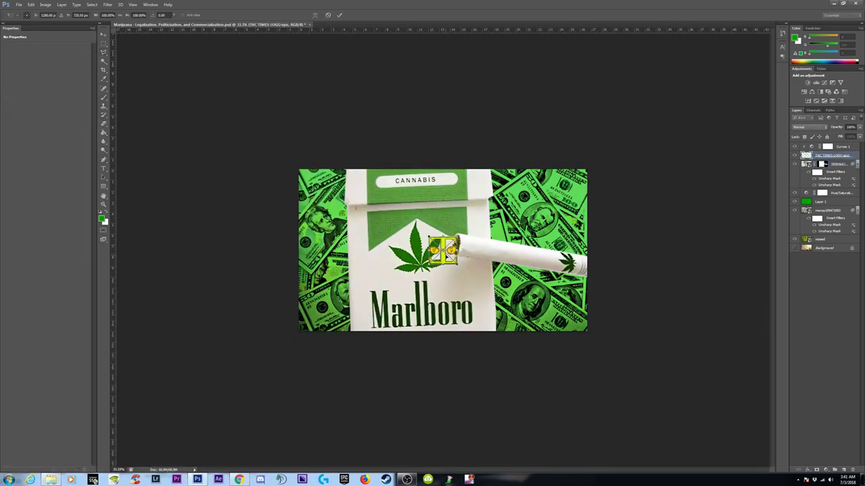
{"action": "left_click_drag", "start_coordinate": [446, 251], "coordinate": [525, 229]}
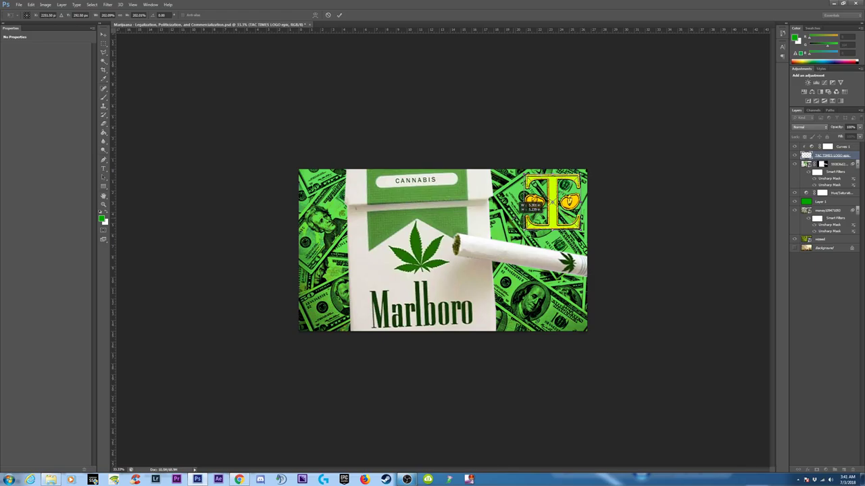
{"action": "left_click_drag", "start_coordinate": [525, 230], "coordinate": [521, 232]}
{"action": "key", "text": "Return"}
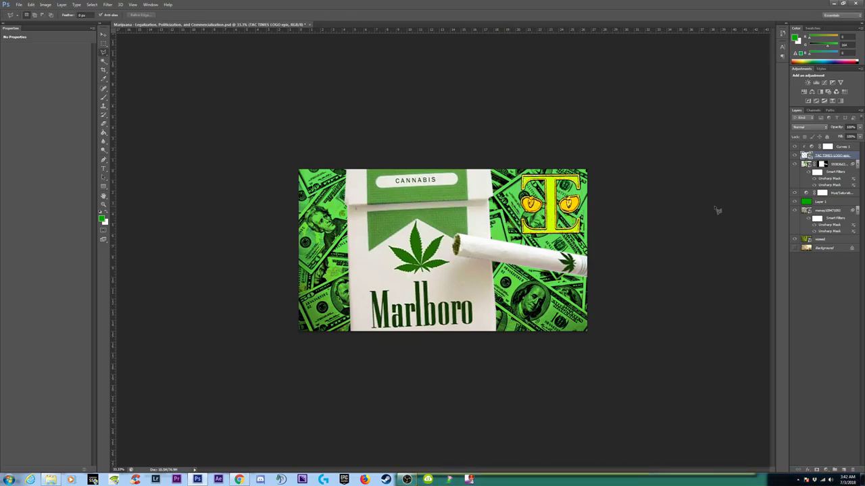
{"action": "left_click", "coordinate": [825, 202]}
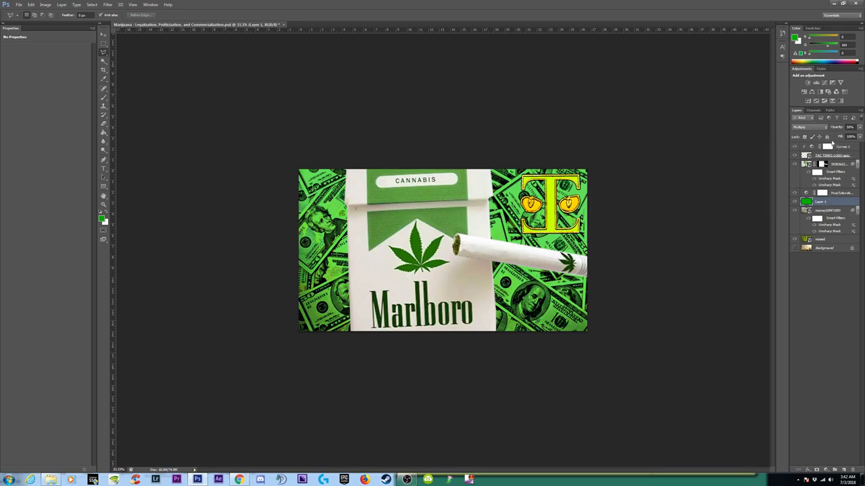
Move the TAC TIMES logo above Curves 1, then clip a copy of green Layer 1 to it
{"action": "left_click_drag", "start_coordinate": [831, 155], "coordinate": [830, 146]}
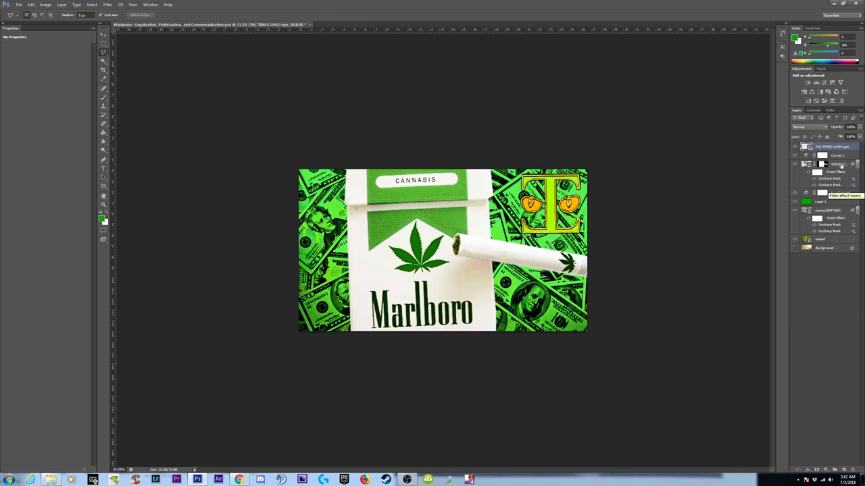
{"action": "left_click", "coordinate": [825, 202]}
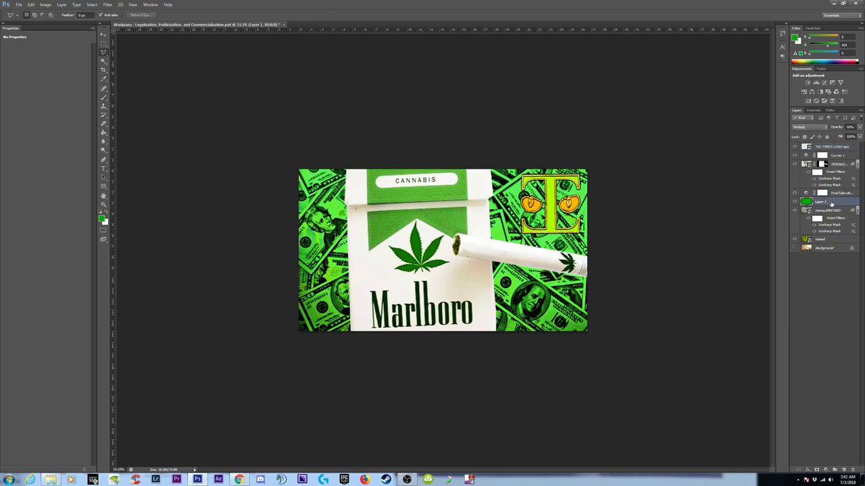
{"action": "left_click_drag", "start_coordinate": [831, 203], "coordinate": [831, 147]}
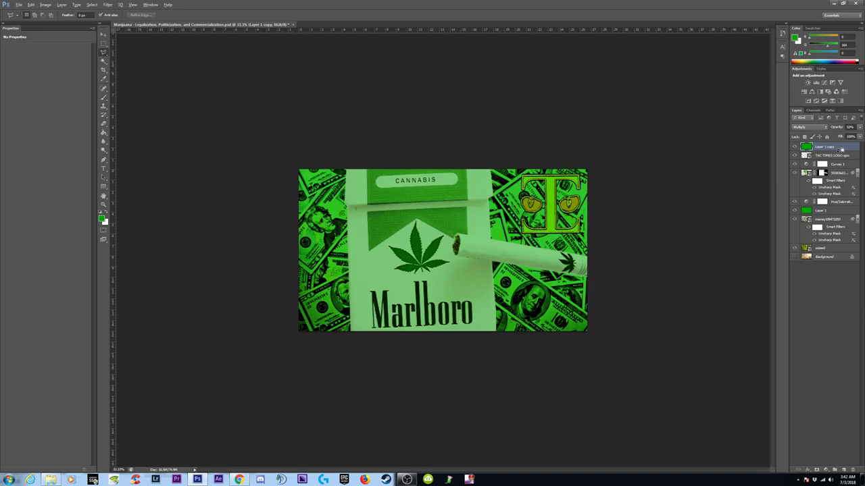
{"action": "left_click", "coordinate": [839, 151], "text": "alt"}
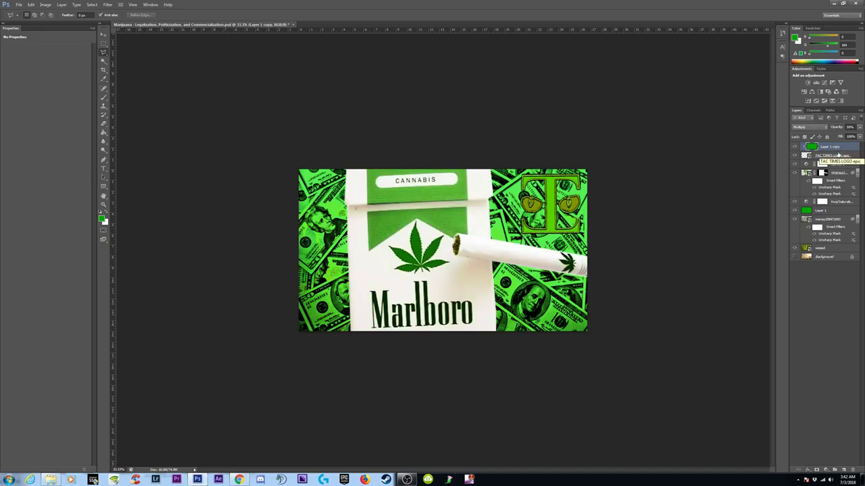
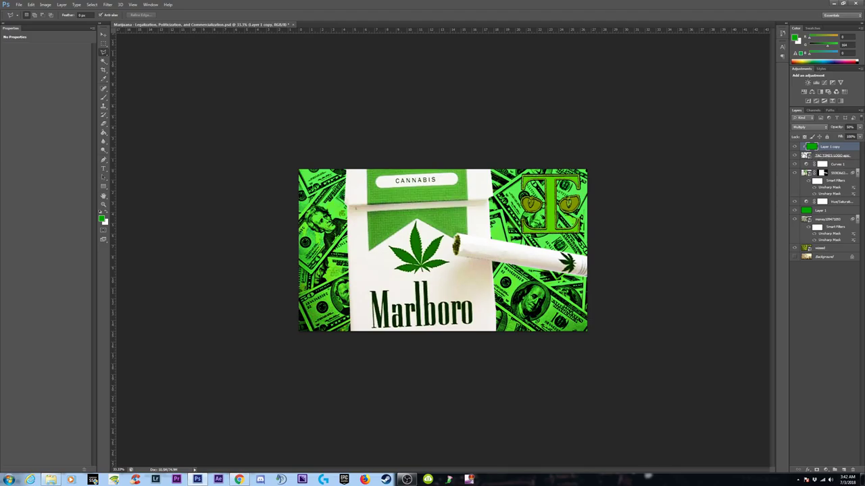
Hide the green tint layer and place TAC TIMES (TRANSPARENT).png onto the thumbnail
{"action": "left_click", "coordinate": [795, 147]}
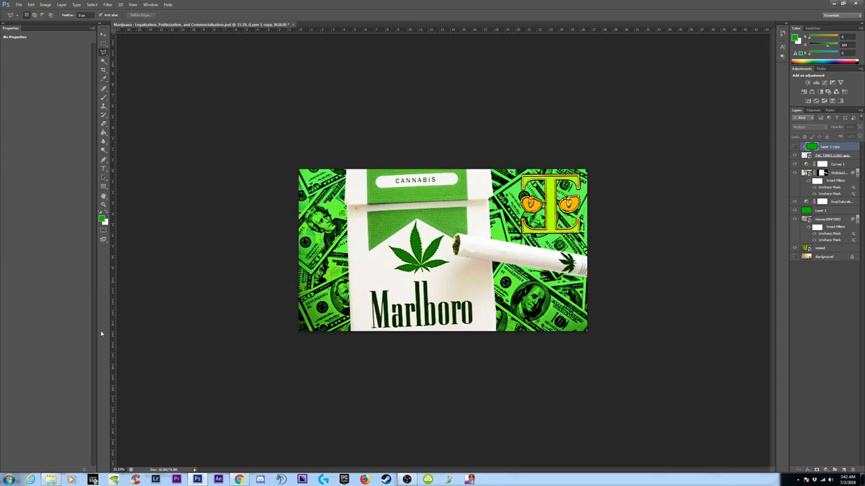
{"action": "left_click", "coordinate": [48, 480]}
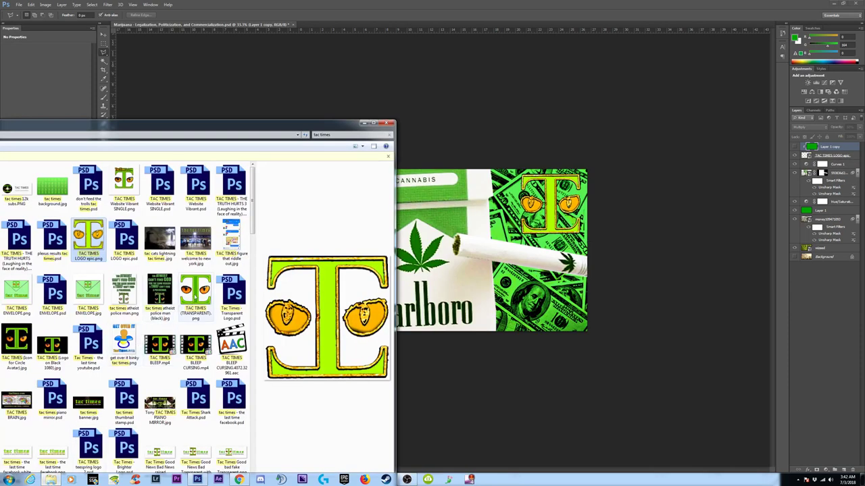
{"action": "left_click", "coordinate": [196, 297]}
{"action": "left_click_drag", "start_coordinate": [196, 297], "coordinate": [494, 298]}
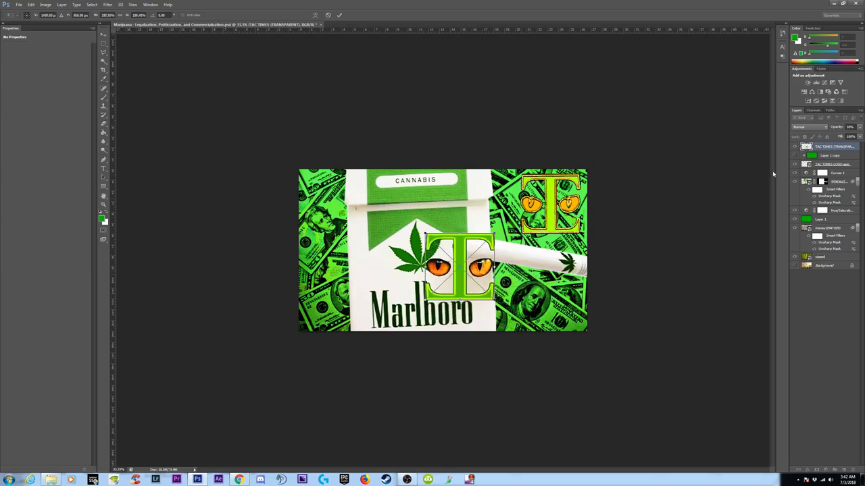
{"action": "key", "text": "Return"}
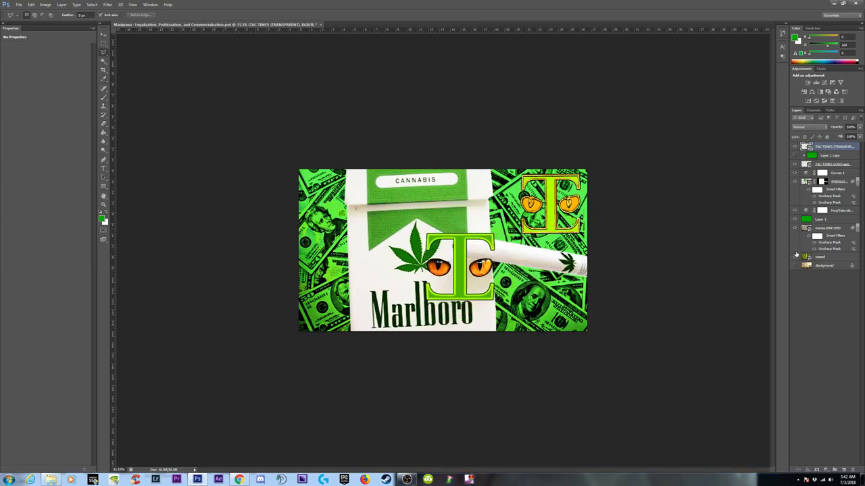
Hide the old T logo and move and scale the new logo into the top-right corner
{"action": "left_click", "coordinate": [794, 165]}
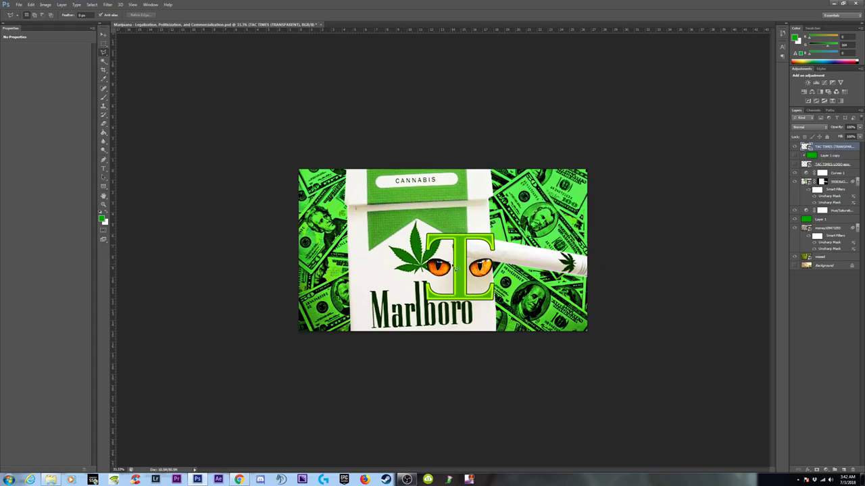
{"action": "left_click", "coordinate": [104, 34]}
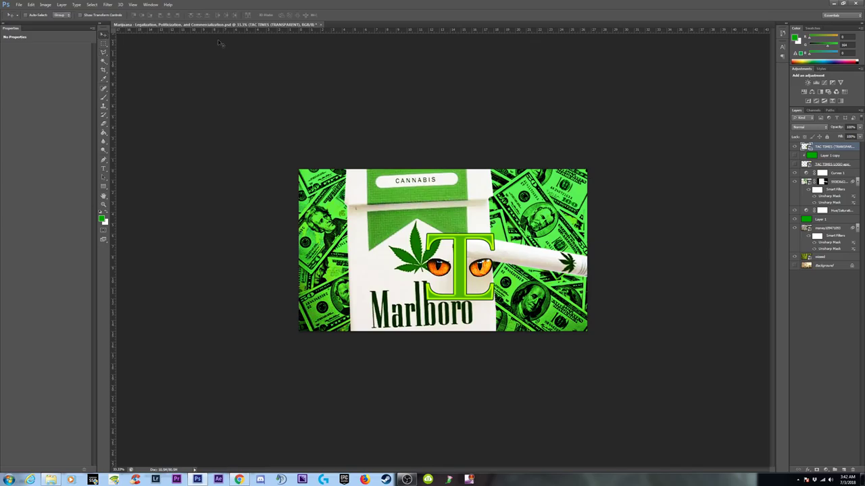
{"action": "left_click_drag", "start_coordinate": [438, 287], "coordinate": [548, 222]}
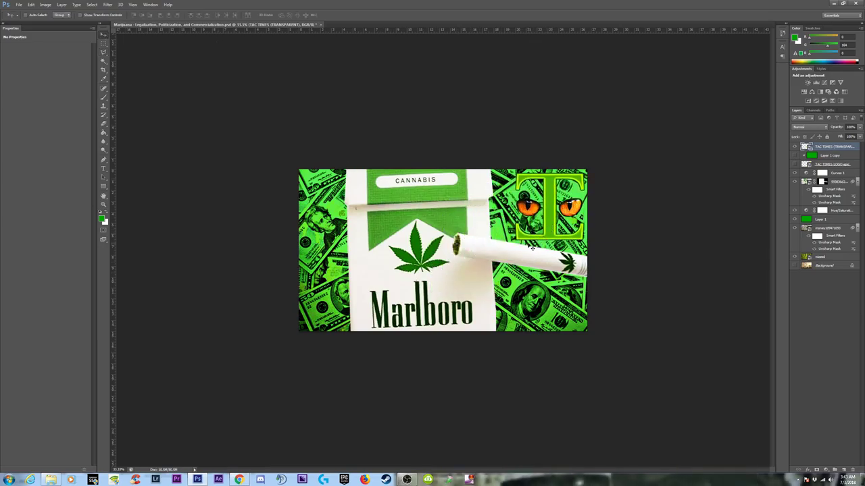
{"action": "key", "text": "ctrl+t"}
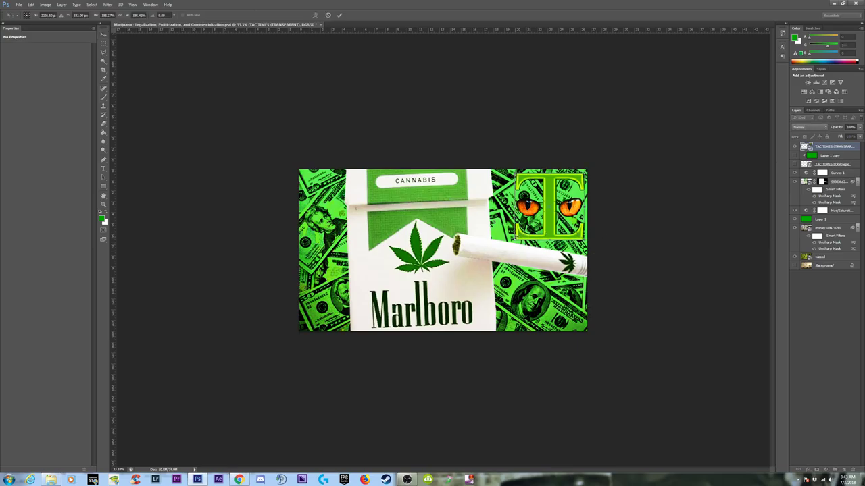
{"action": "left_click_drag", "start_coordinate": [515, 239], "coordinate": [523, 233]}
{"action": "key", "text": "Return"}
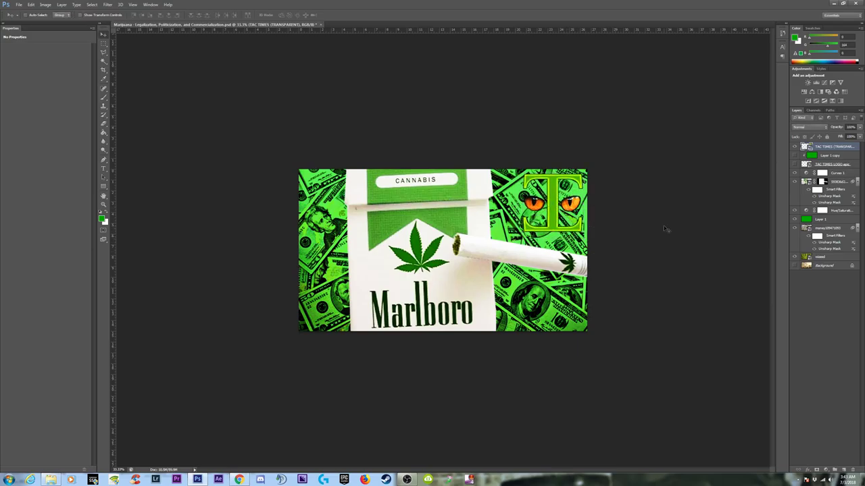
{"action": "left_click", "coordinate": [808, 470]}
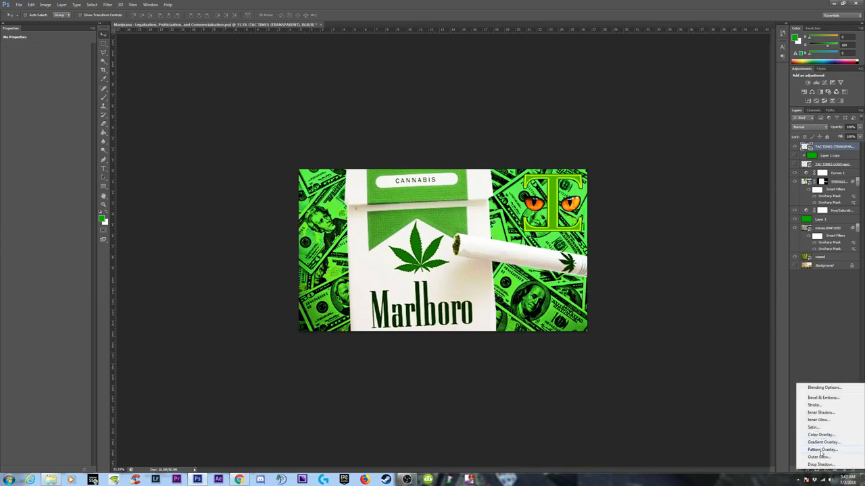
Add a white outer glow to the logo, adjusting its opacity, spread and size
{"action": "left_click", "coordinate": [819, 457]}
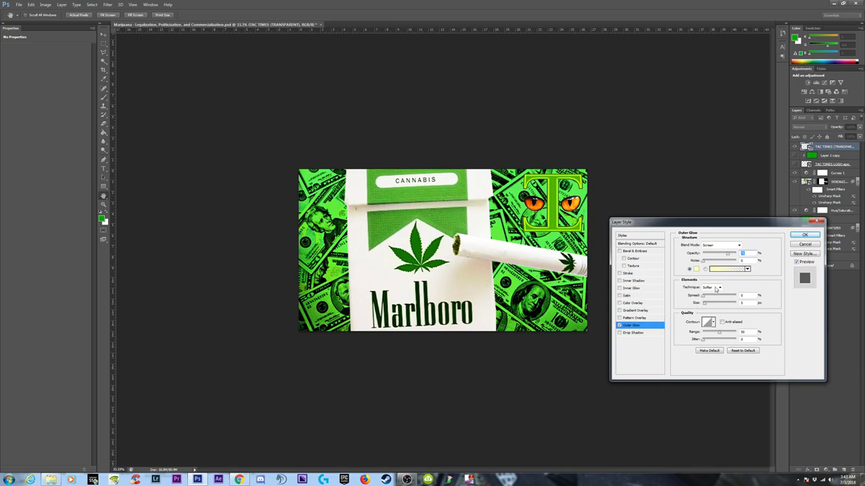
{"action": "left_click", "coordinate": [696, 269]}
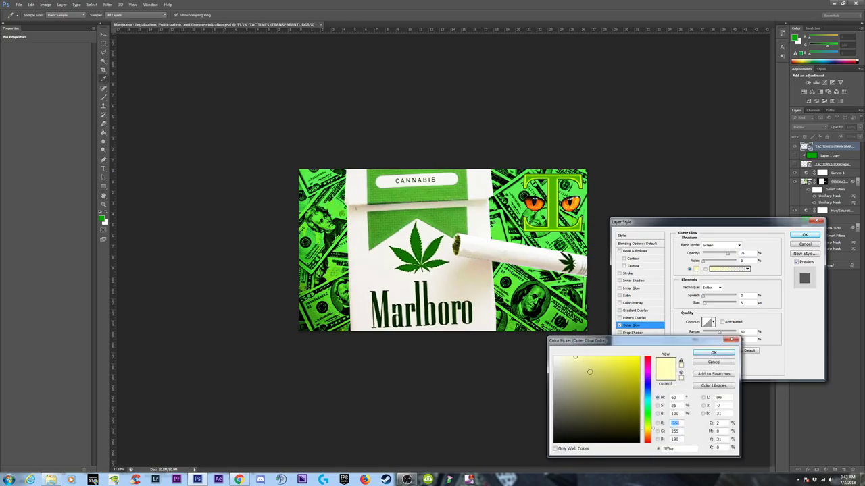
{"action": "left_click", "coordinate": [554, 358]}
{"action": "left_click", "coordinate": [713, 353]}
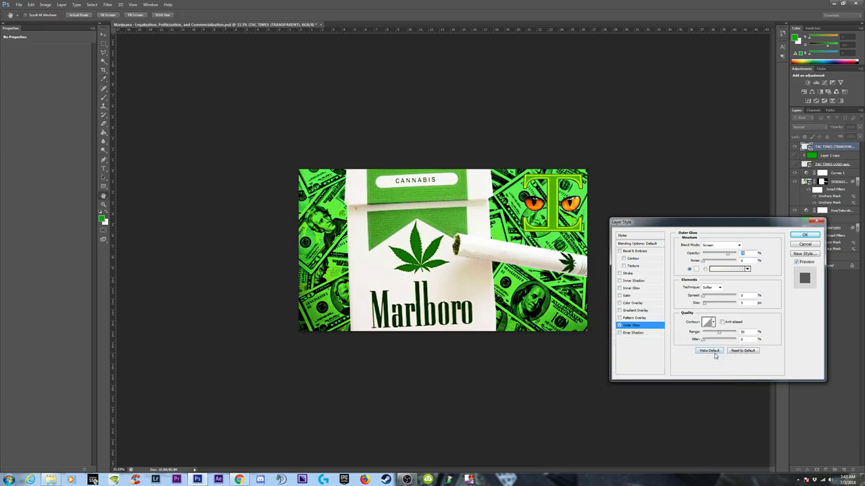
{"action": "left_click", "coordinate": [718, 299]}
{"action": "left_click_drag", "start_coordinate": [705, 303], "coordinate": [724, 304]}
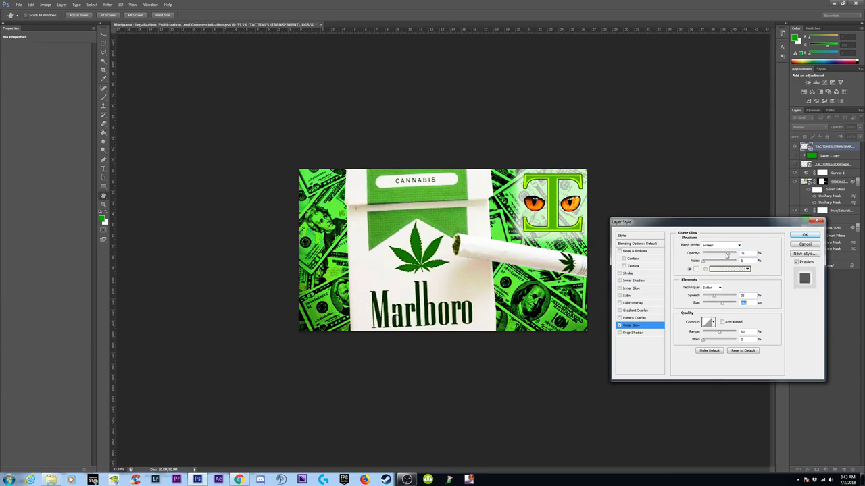
{"action": "left_click_drag", "start_coordinate": [729, 255], "coordinate": [737, 255]}
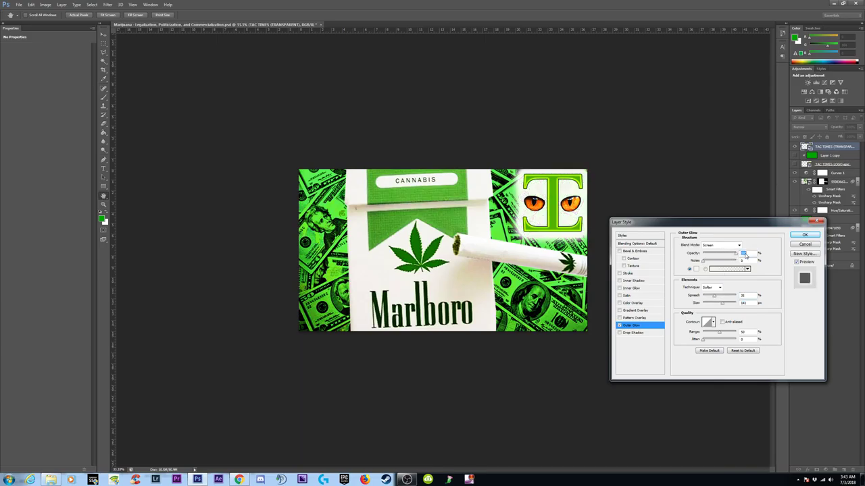
{"action": "mouse_move", "coordinate": [714, 296]}
{"action": "left_mouse_down"}
{"action": "mouse_move", "coordinate": [705, 296]}
{"action": "mouse_move", "coordinate": [731, 305]}
{"action": "mouse_move", "coordinate": [706, 300]}
{"action": "left_mouse_up"}
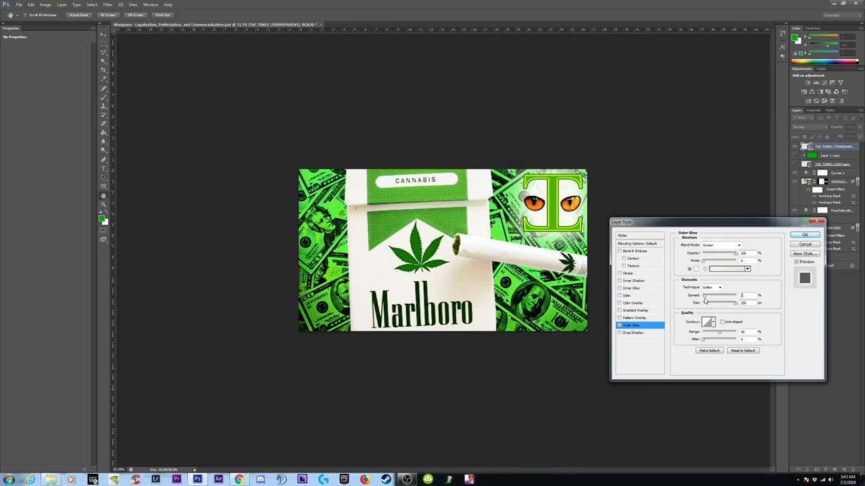
Try a drop shadow on the logo, then remove it
{"action": "left_click", "coordinate": [629, 334]}
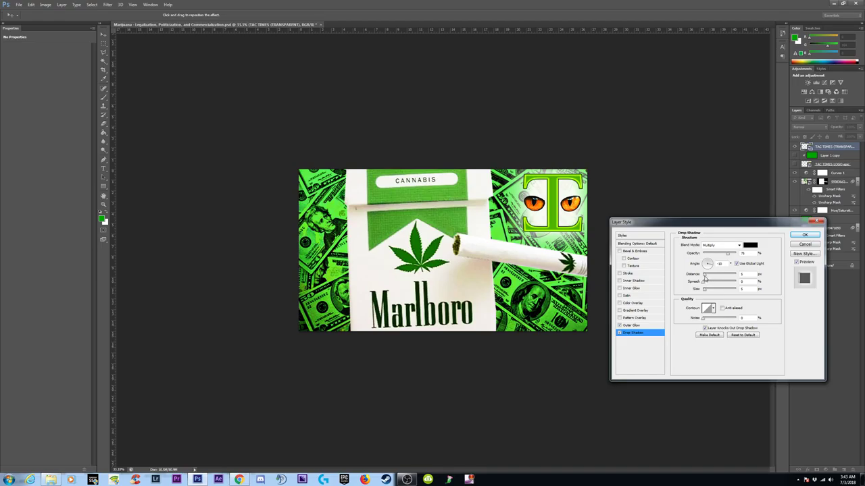
{"action": "left_click", "coordinate": [743, 254]}
{"action": "mouse_move", "coordinate": [703, 290]}
{"action": "left_mouse_down"}
{"action": "mouse_move", "coordinate": [724, 290]}
{"action": "mouse_move", "coordinate": [701, 283]}
{"action": "mouse_move", "coordinate": [723, 282]}
{"action": "mouse_move", "coordinate": [702, 274]}
{"action": "left_mouse_up"}
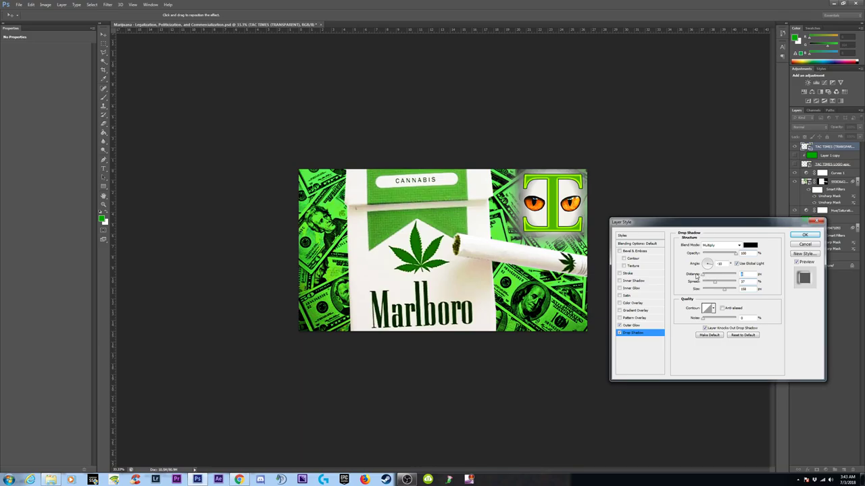
{"action": "left_click", "coordinate": [620, 333]}
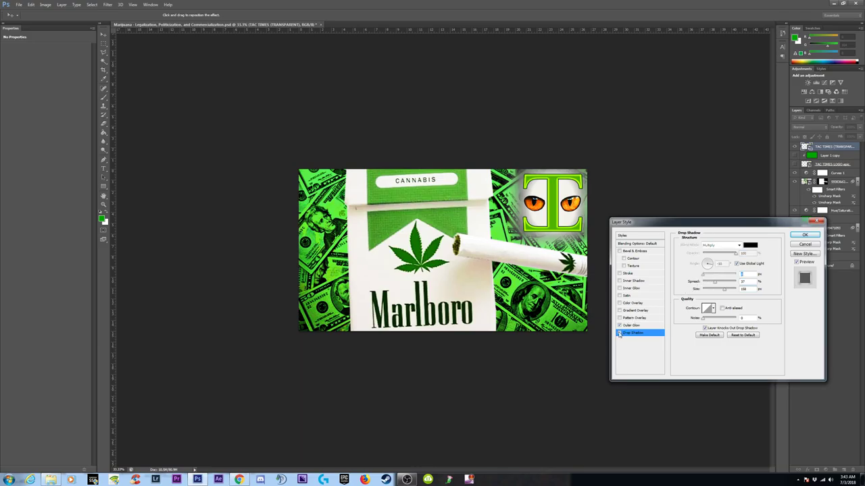
Add a stroke outline around the logo, adjust its thickness, and apply the effects
{"action": "left_click", "coordinate": [619, 273]}
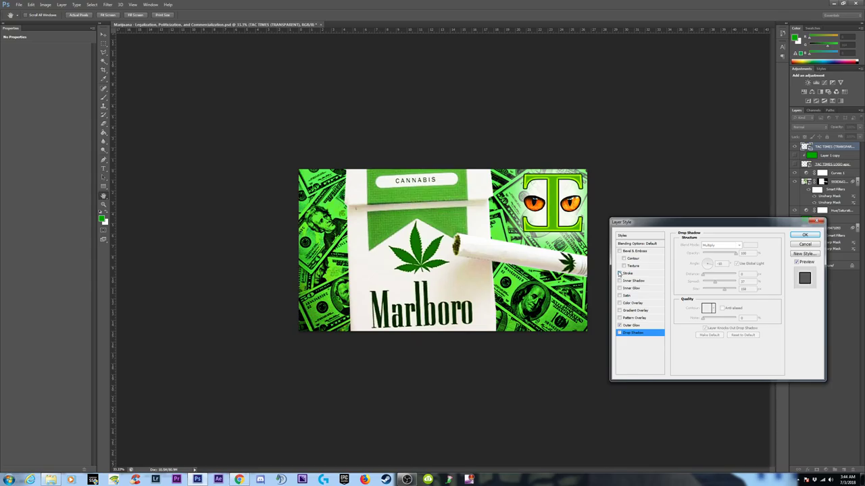
{"action": "left_click", "coordinate": [634, 274]}
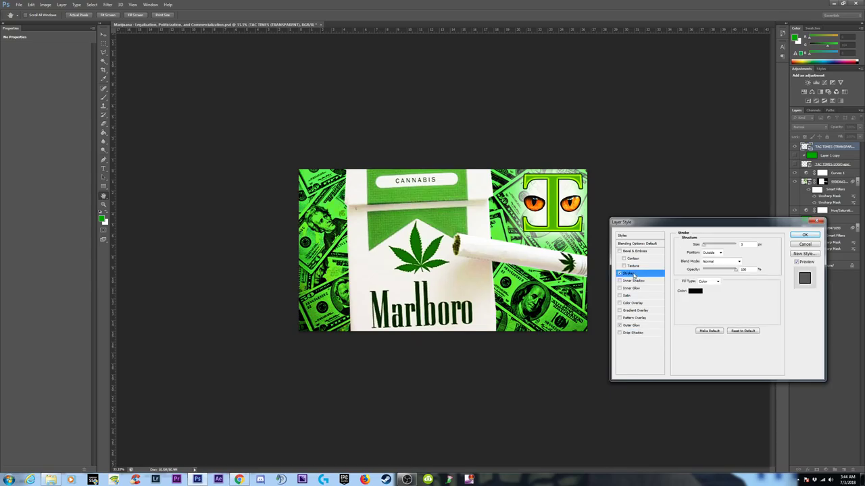
{"action": "left_click_drag", "start_coordinate": [706, 247], "coordinate": [706, 247]}
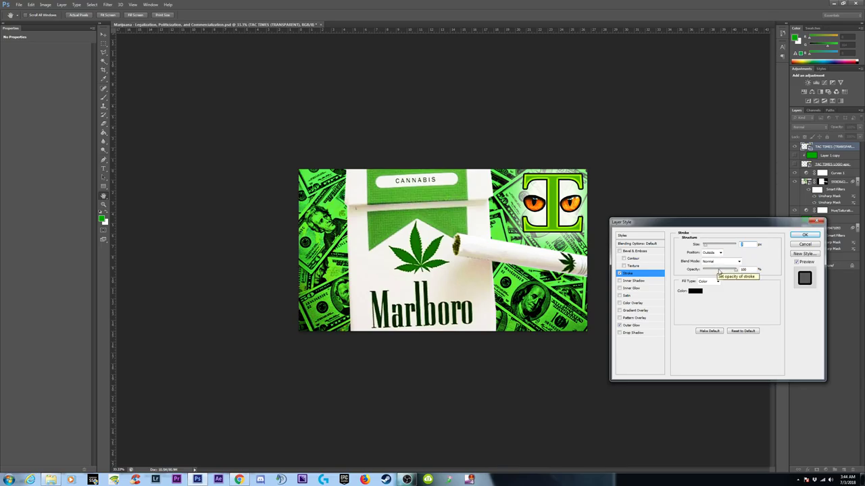
{"action": "left_click", "coordinate": [804, 235]}
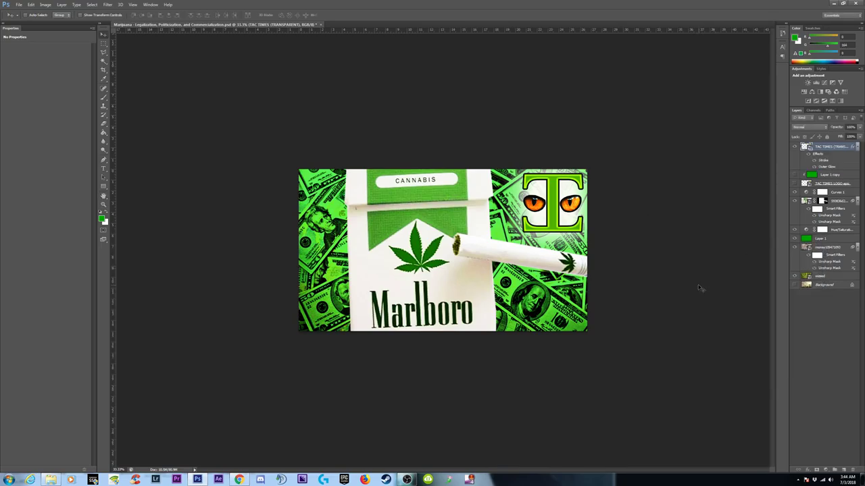
Preview the thumbnail at several zoom levels, then save the PSD with File > Save
{"action": "key", "text": "ctrl+minus"}
{"action": "key", "text": "ctrl+minus"}
{"action": "key", "text": "ctrl+minus"}
{"action": "key", "text": "ctrl+minus"}
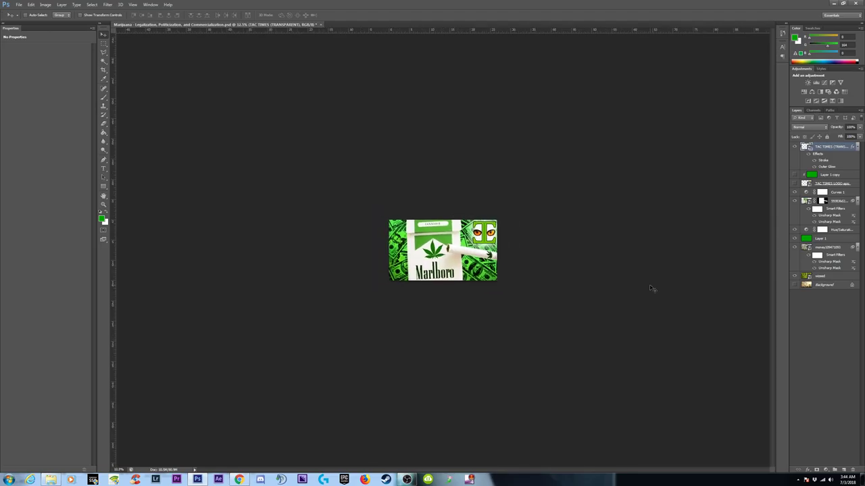
{"action": "key", "text": "ctrl+minus"}
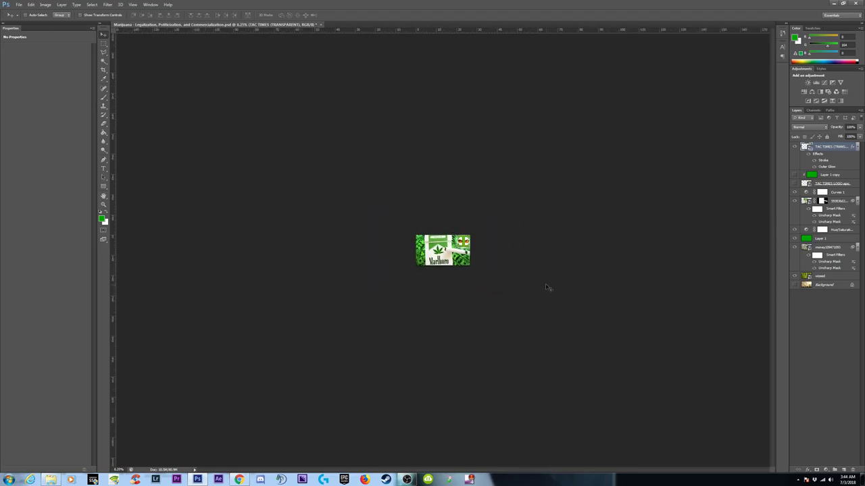
{"action": "key", "text": "ctrl+0"}
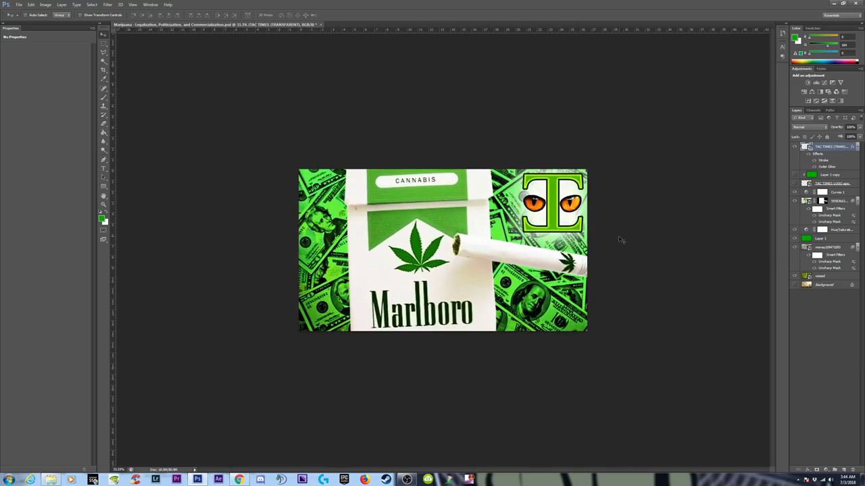
{"action": "key", "text": "ctrl+plus"}
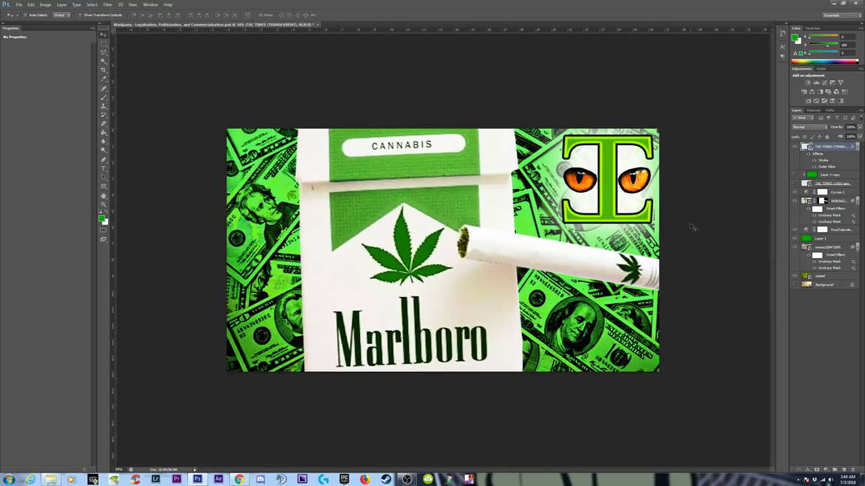
{"action": "key", "text": "ctrl+minus"}
{"action": "key", "text": "ctrl+minus"}
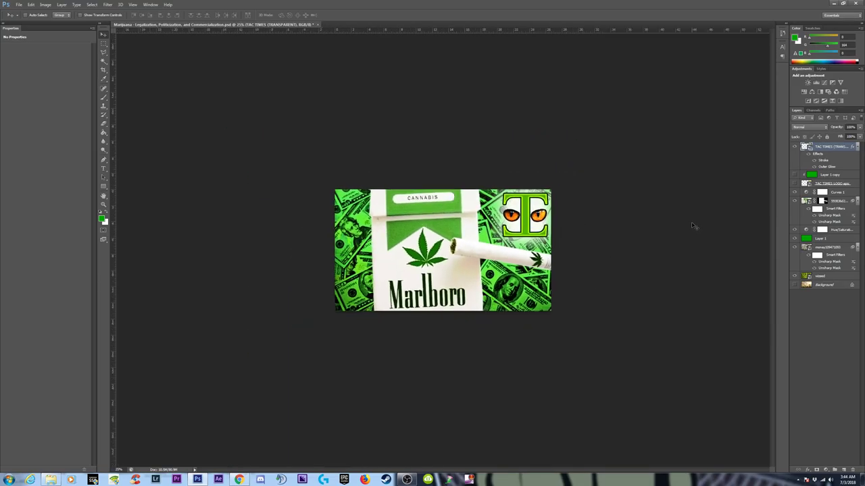
{"action": "key", "text": "ctrl+plus"}
{"action": "key", "text": "ctrl+plus"}
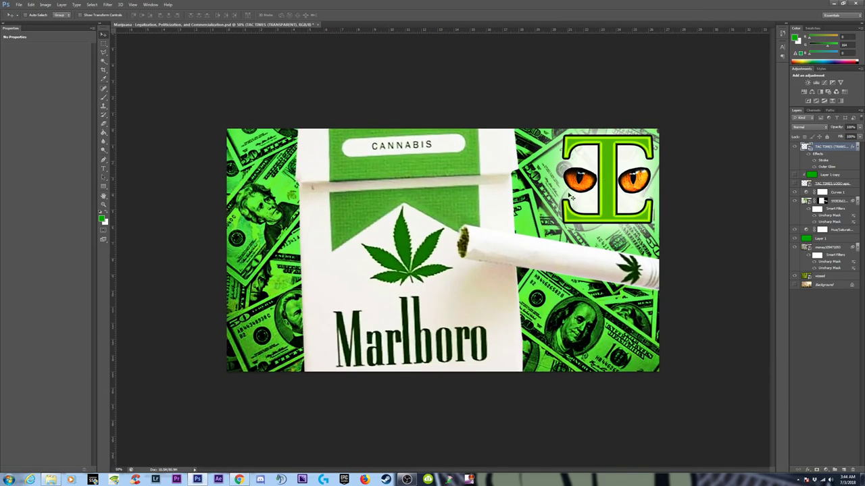
{"action": "key", "text": "ctrl+minus"}
{"action": "key", "text": "ctrl+minus"}
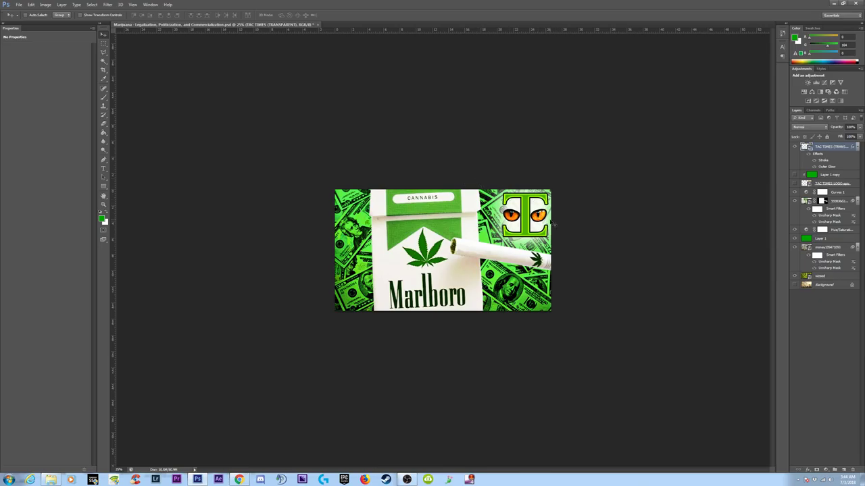
{"action": "key", "text": "ctrl+plus"}
{"action": "key", "text": "ctrl+plus"}
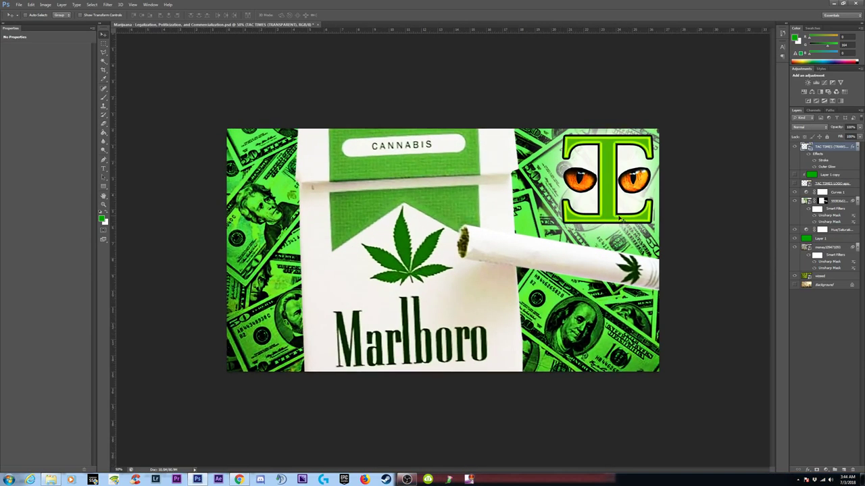
{"action": "key", "text": "ctrl+minus"}
{"action": "key", "text": "ctrl+minus"}
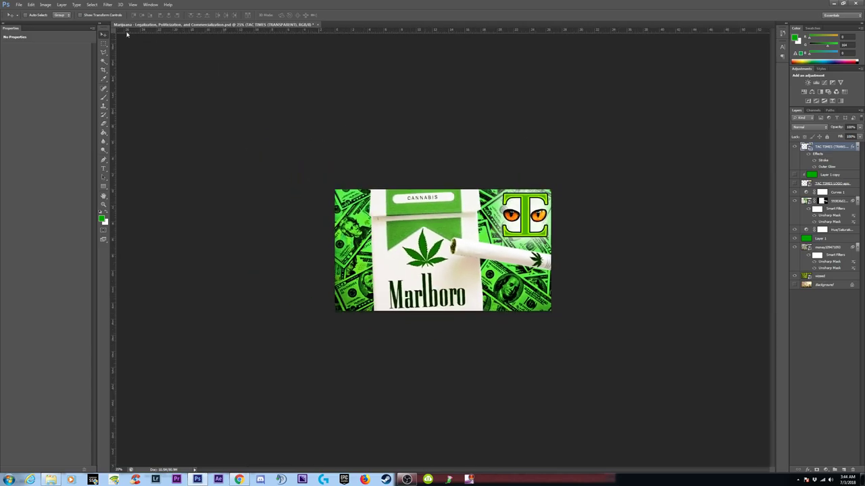
{"action": "left_click", "coordinate": [19, 5]}
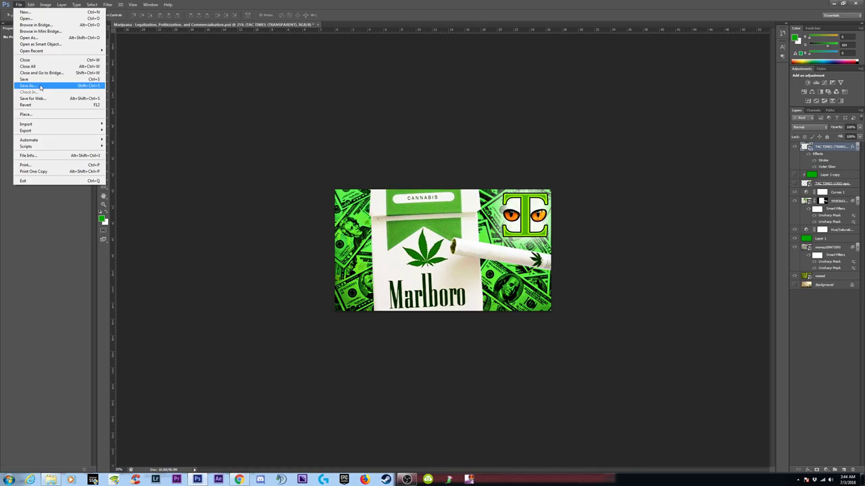
{"action": "left_click", "coordinate": [38, 81]}
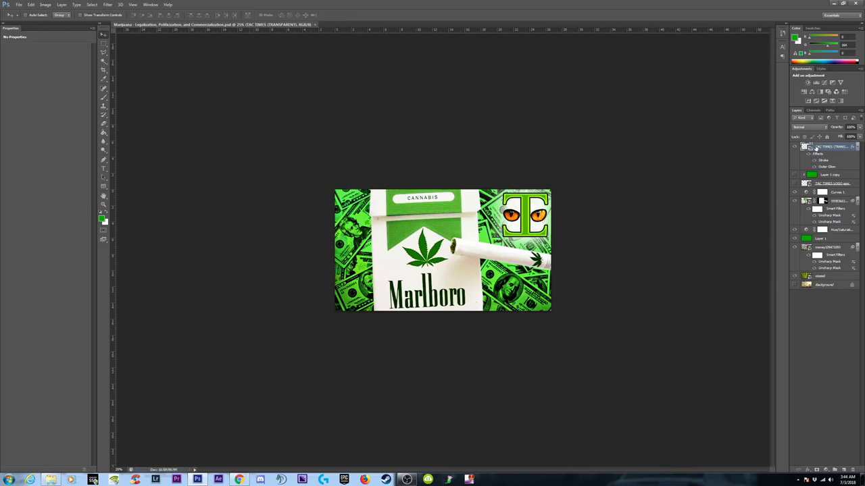
Reduce the logo's Outer Glow spread to about 0, keeping a 250 px size
{"action": "left_click", "coordinate": [809, 471]}
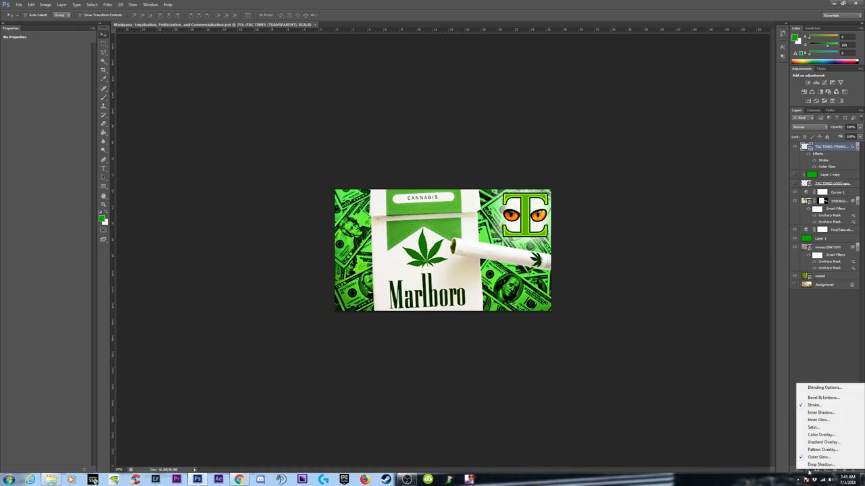
{"action": "left_click", "coordinate": [818, 458]}
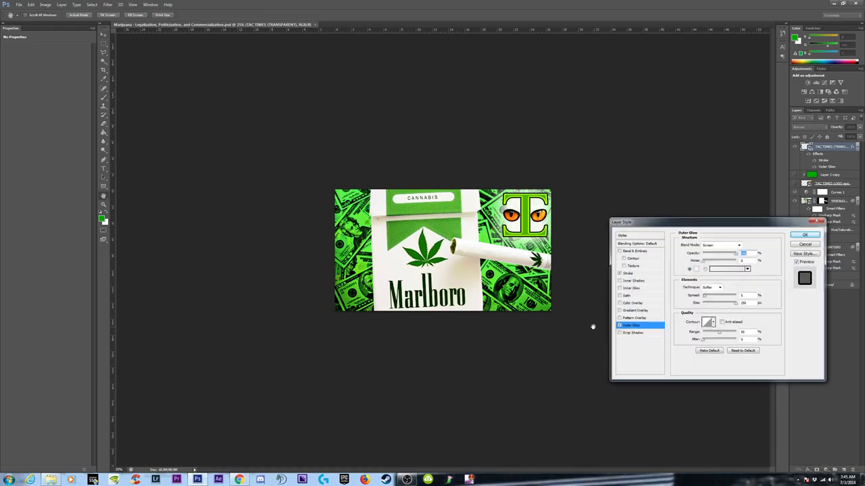
{"action": "mouse_move", "coordinate": [706, 298]}
{"action": "left_mouse_down"}
{"action": "mouse_move", "coordinate": [738, 304]}
{"action": "mouse_move", "coordinate": [710, 304]}
{"action": "left_mouse_up"}
{"action": "left_click_drag", "start_coordinate": [729, 298], "coordinate": [704, 298]}
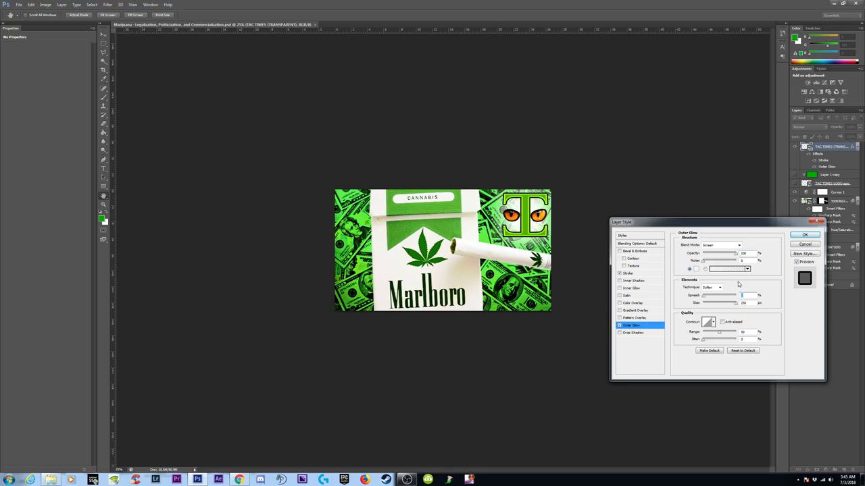
{"action": "left_click", "coordinate": [804, 235]}
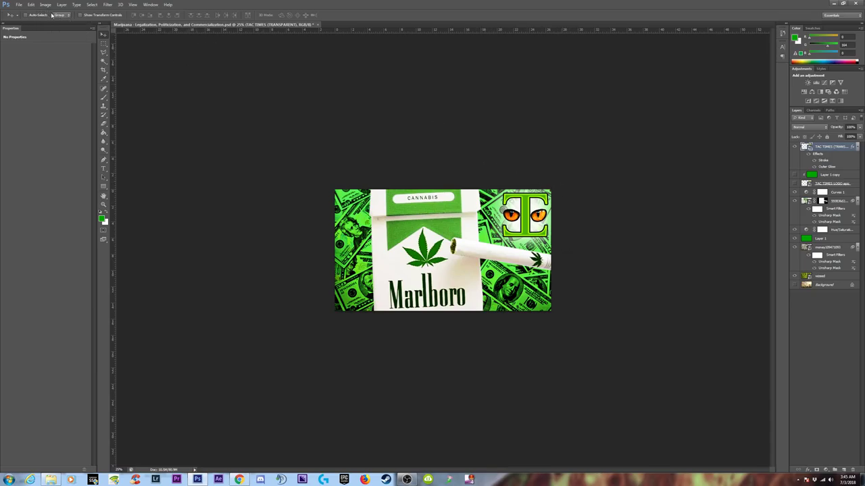
{"action": "left_click", "coordinate": [104, 133]}
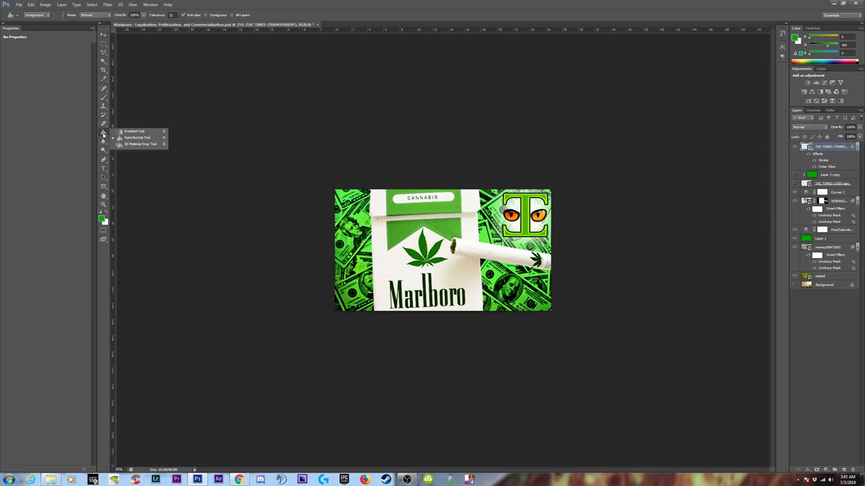
Choose the Gradient Tool with the green-to-white Foreground to Background preset
{"action": "left_click", "coordinate": [139, 131]}
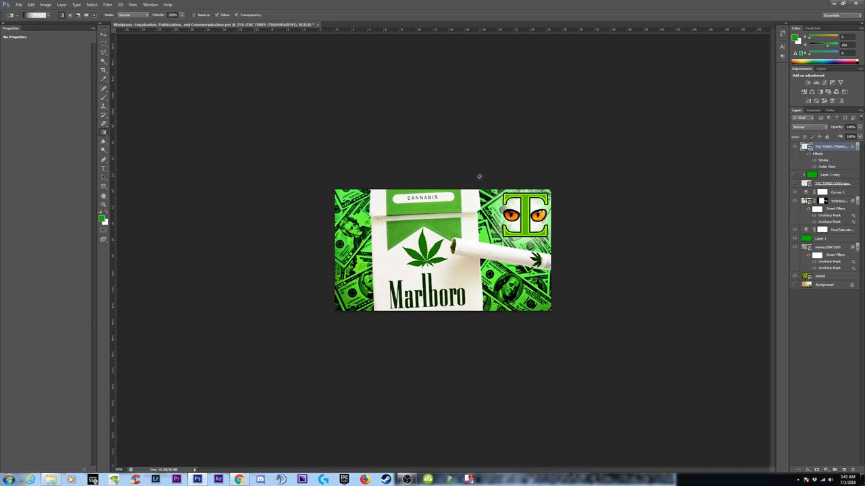
{"action": "left_click", "coordinate": [38, 15]}
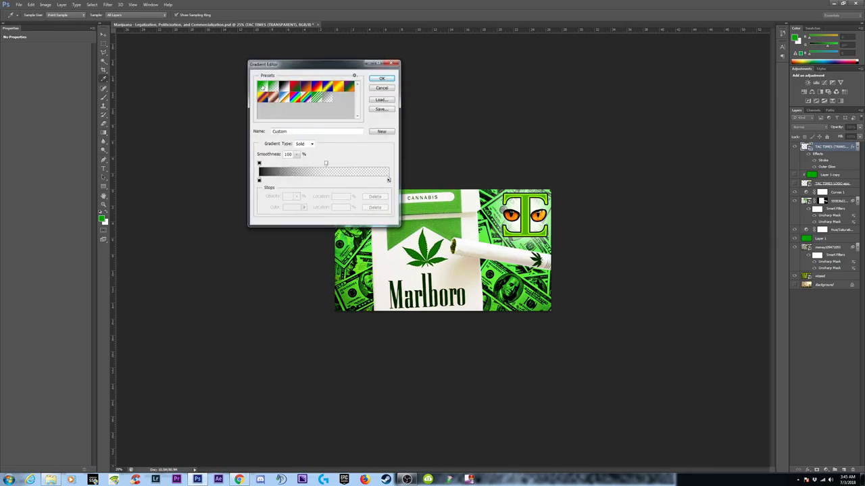
{"action": "left_click", "coordinate": [262, 86]}
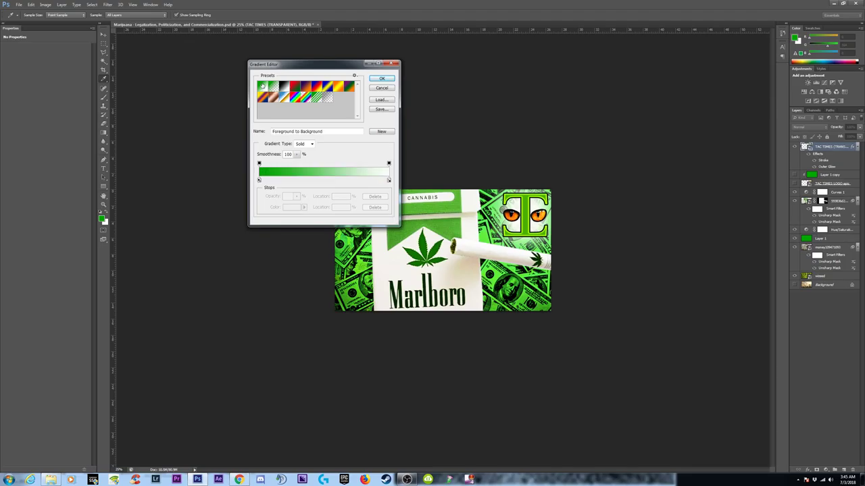
{"action": "left_click", "coordinate": [381, 78]}
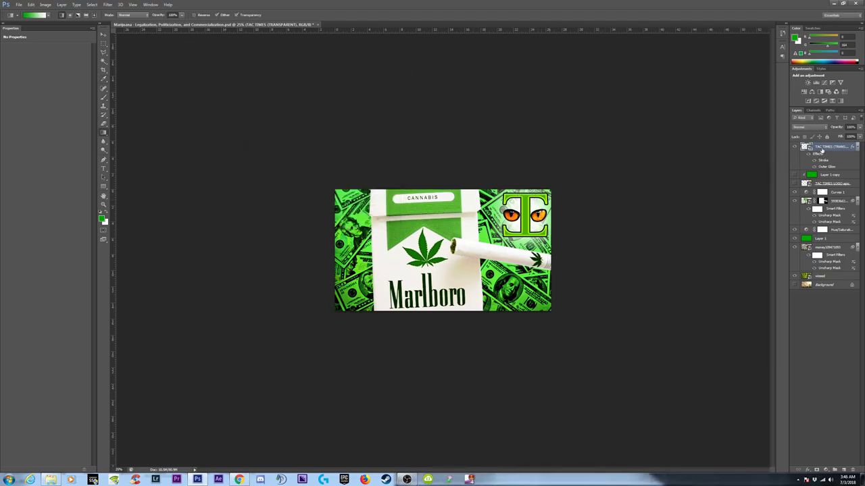
Select and show Layer 1 copy, then draw a gradient across it
{"action": "key", "text": "v"}
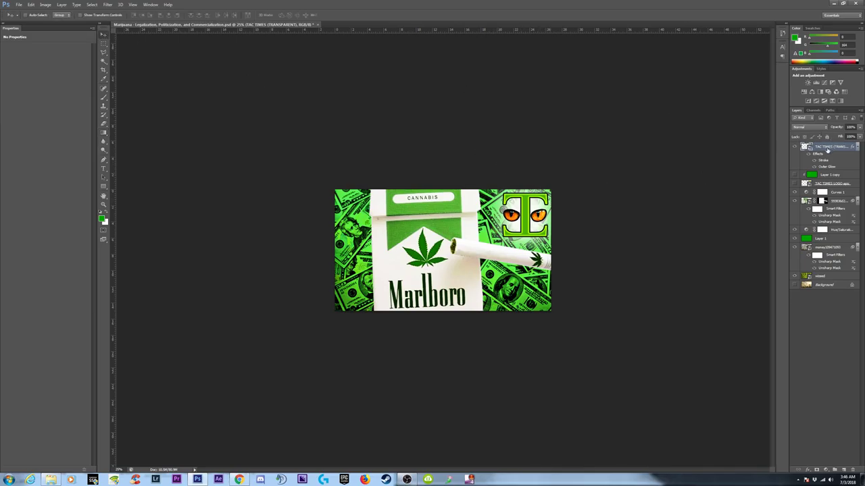
{"action": "left_click", "coordinate": [829, 175]}
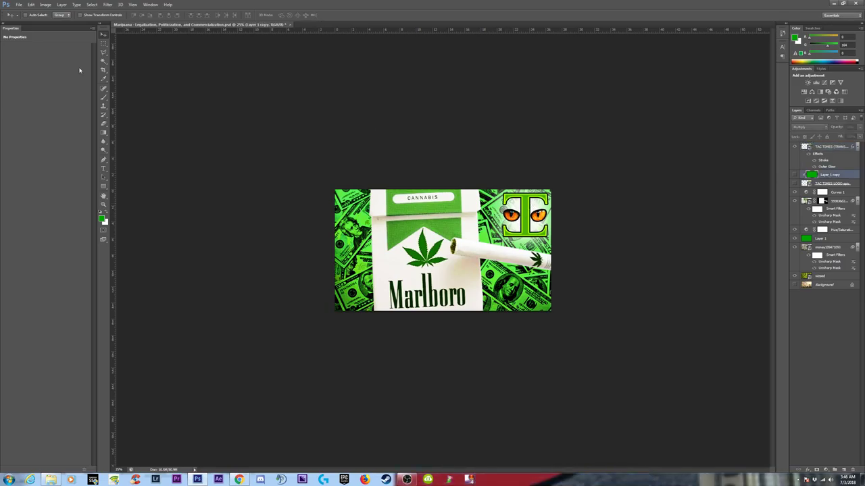
{"action": "left_click", "coordinate": [103, 132]}
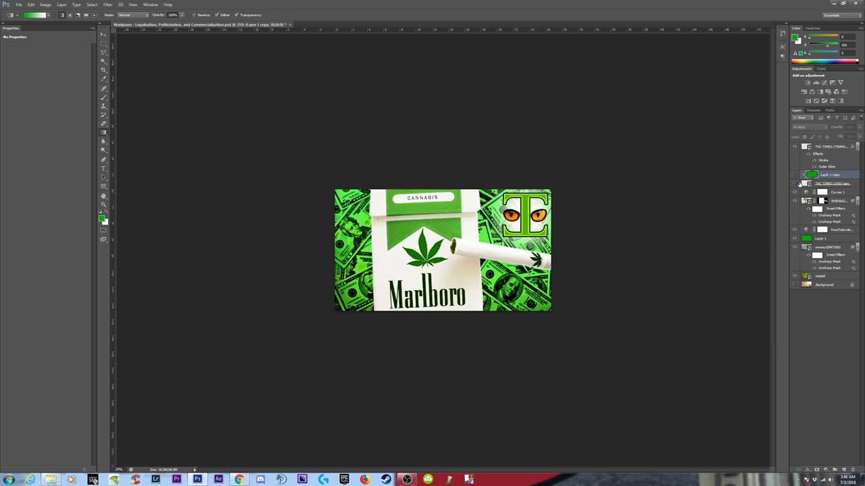
{"action": "left_click", "coordinate": [795, 174]}
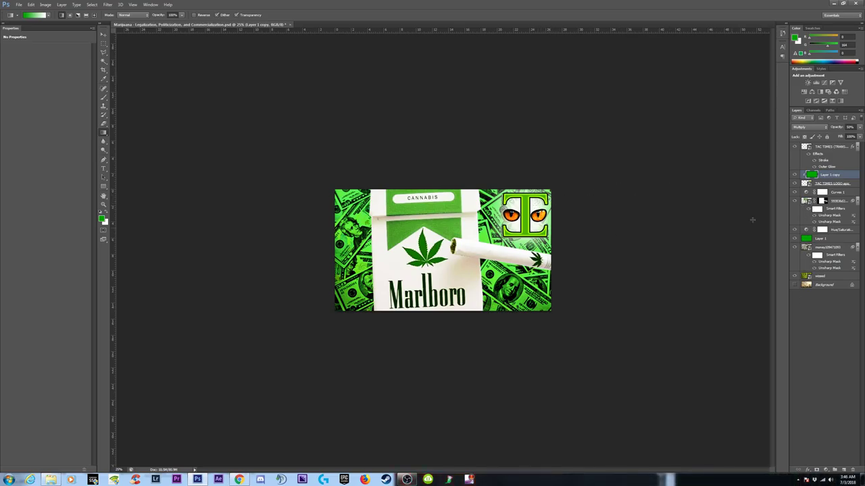
{"action": "left_click_drag", "start_coordinate": [535, 201], "coordinate": [504, 228]}
Delete the TAC TIMES LOGO layer, hide the logo, and redraw the gradient across the image
{"action": "left_click", "coordinate": [795, 146]}
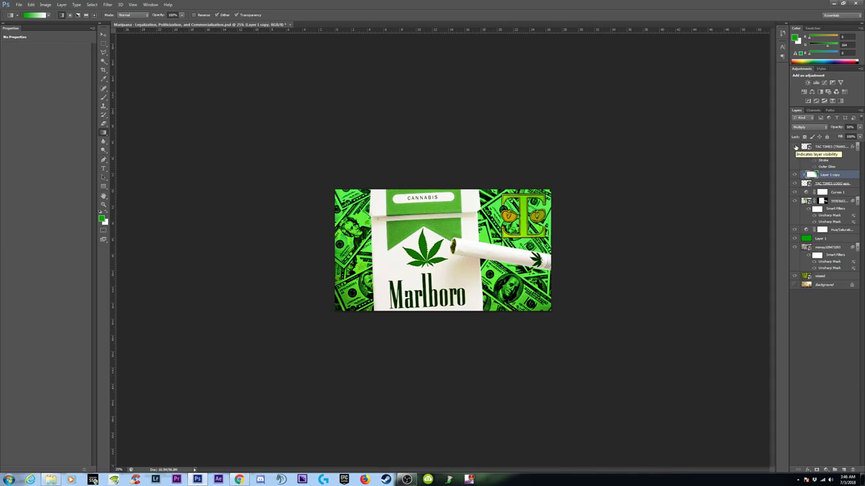
{"action": "left_click", "coordinate": [795, 146]}
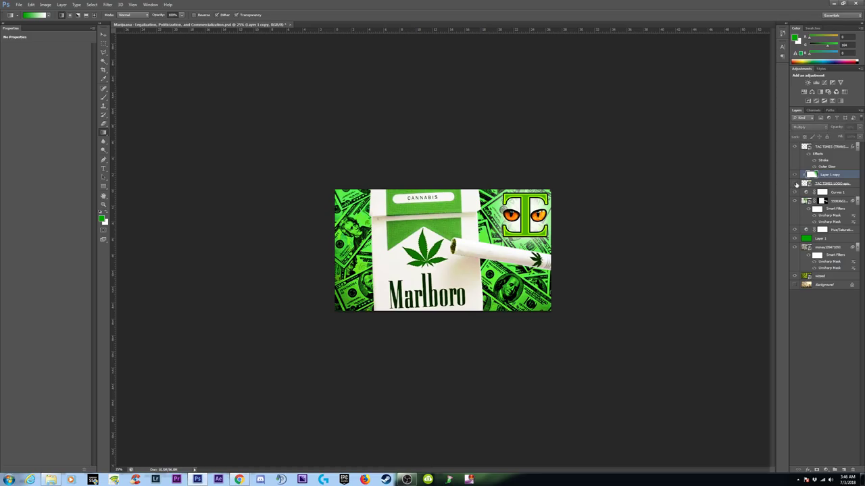
{"action": "left_click", "coordinate": [827, 185]}
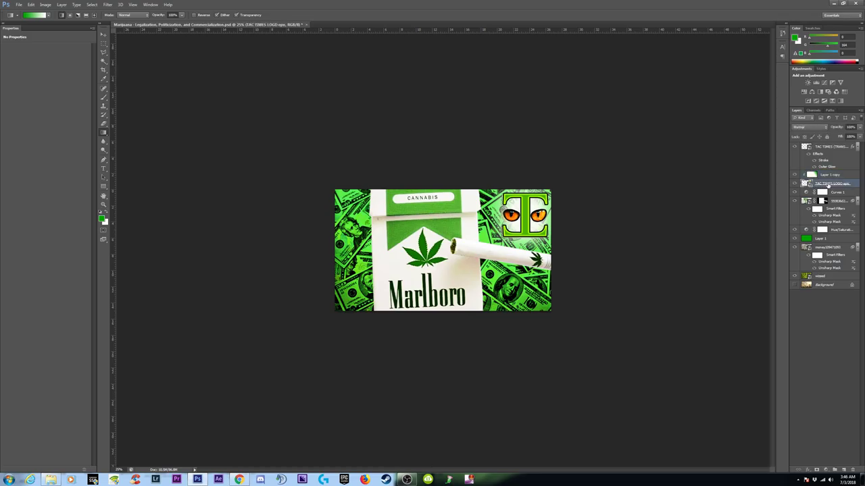
{"action": "key", "text": "Delete"}
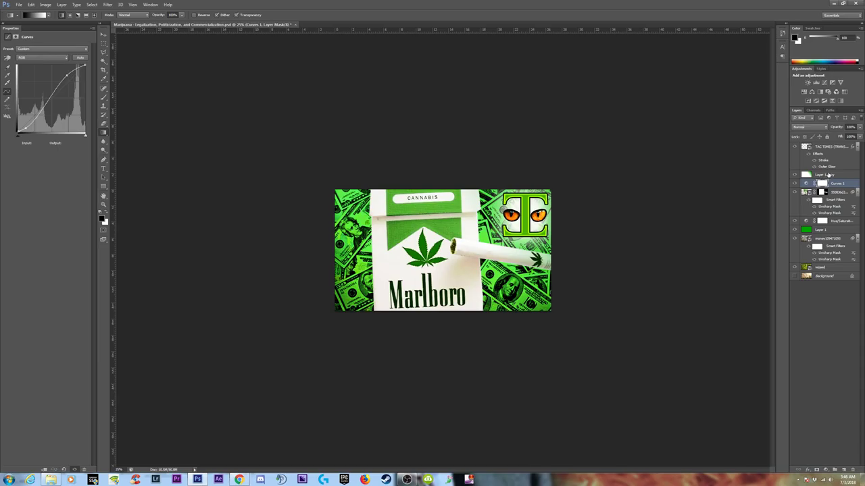
{"action": "left_click", "coordinate": [827, 175]}
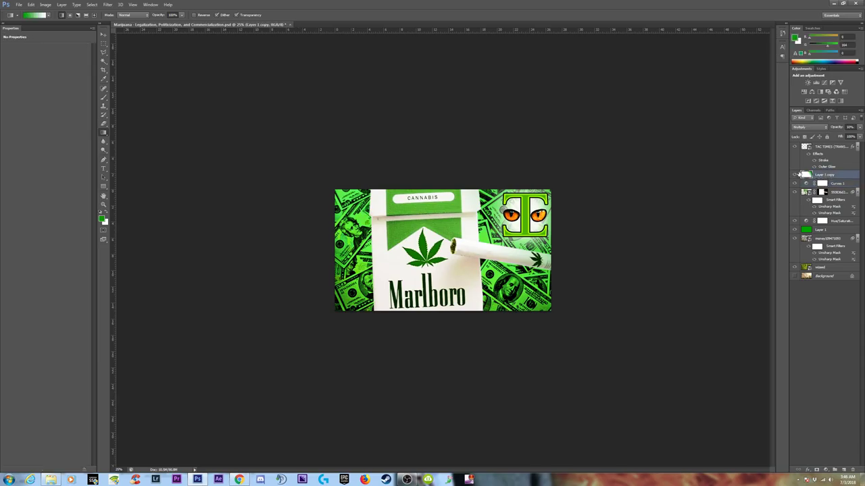
{"action": "left_click", "coordinate": [794, 146]}
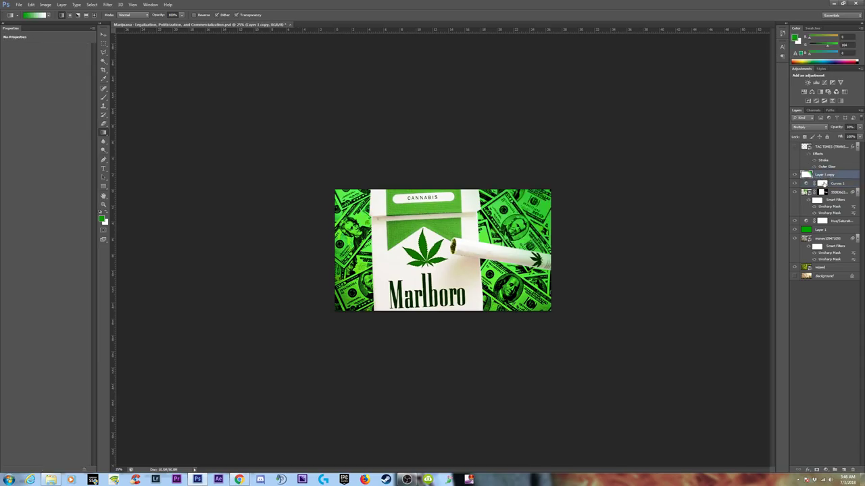
{"action": "left_click_drag", "start_coordinate": [372, 298], "coordinate": [480, 235]}
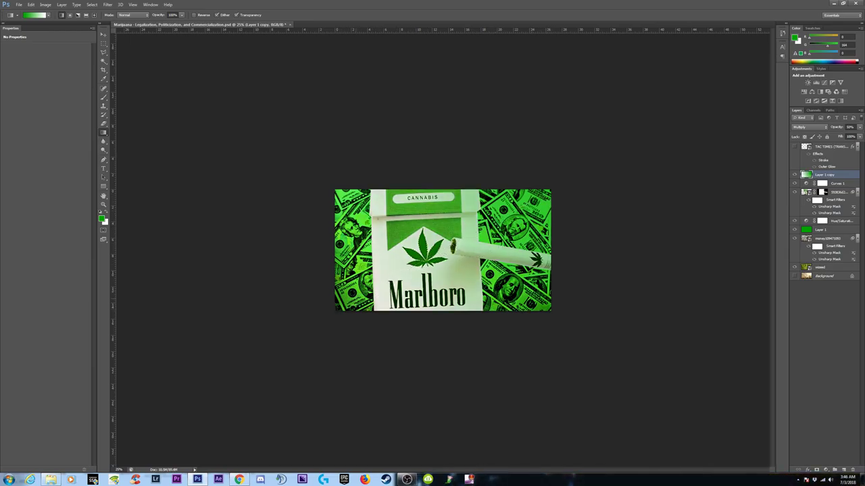
Change the gradient's left colour stop to white
{"action": "left_click", "coordinate": [37, 14]}
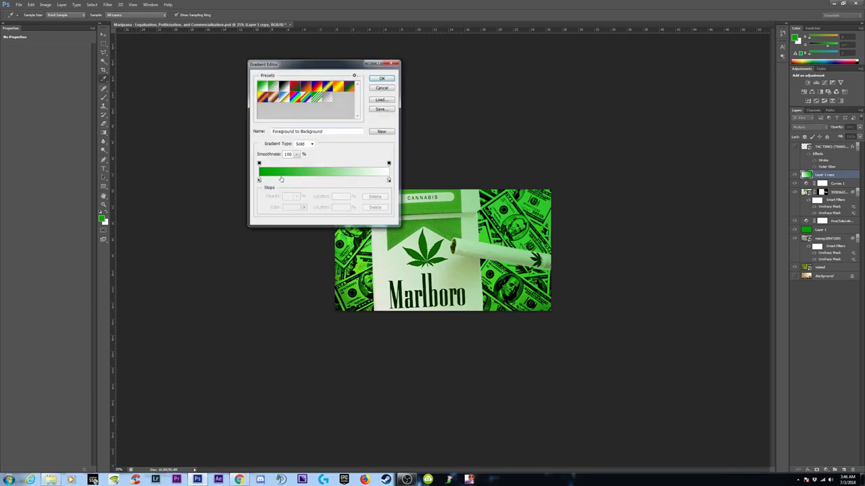
{"action": "left_click", "coordinate": [259, 164]}
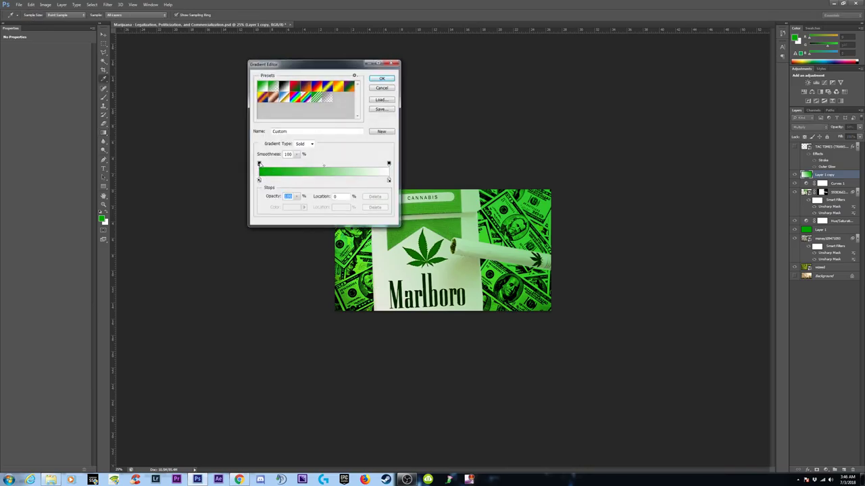
{"action": "left_click", "coordinate": [259, 180]}
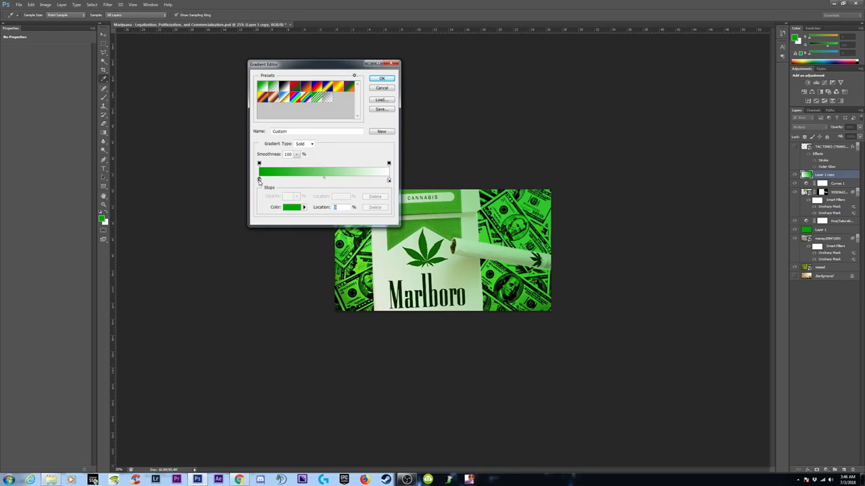
{"action": "left_click", "coordinate": [291, 207]}
{"action": "left_click_drag", "start_coordinate": [595, 399], "coordinate": [554, 358]}
{"action": "left_click", "coordinate": [713, 352]}
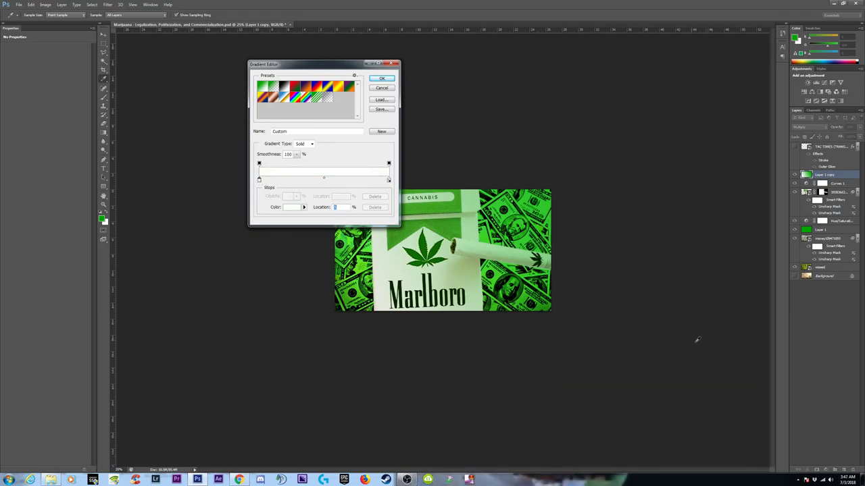
{"action": "left_click", "coordinate": [382, 79]}
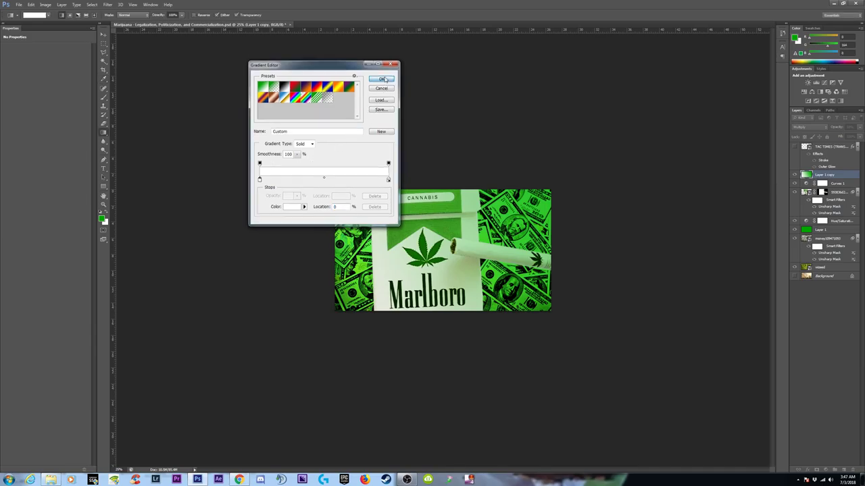
Compare Layer 1 on and off, then fill Layer 1 copy with white
{"action": "left_click", "coordinate": [795, 230]}
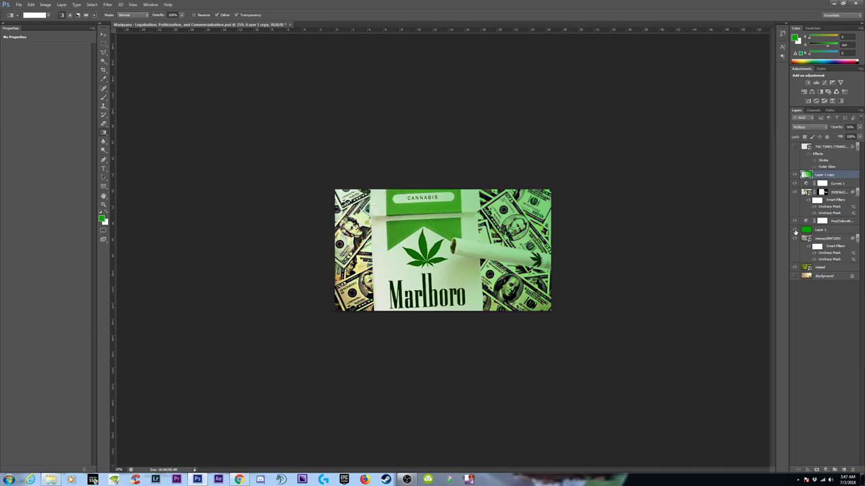
{"action": "left_click", "coordinate": [796, 230]}
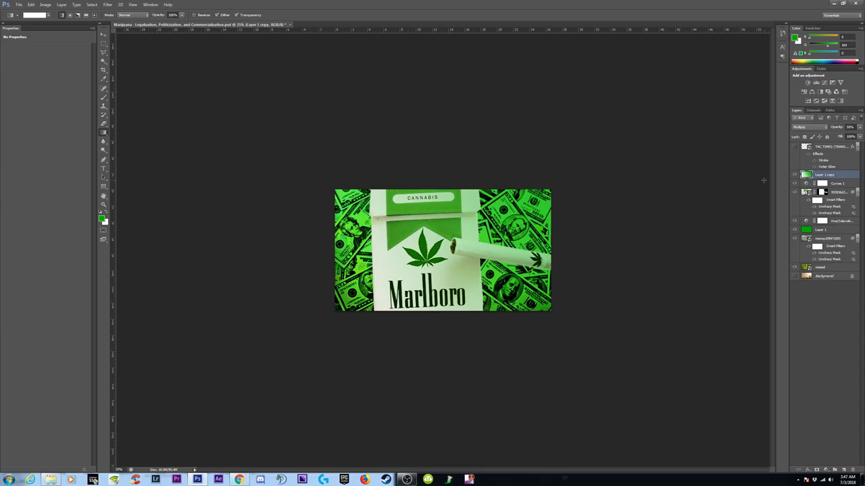
{"action": "key", "text": "ctrl+BackSpace"}
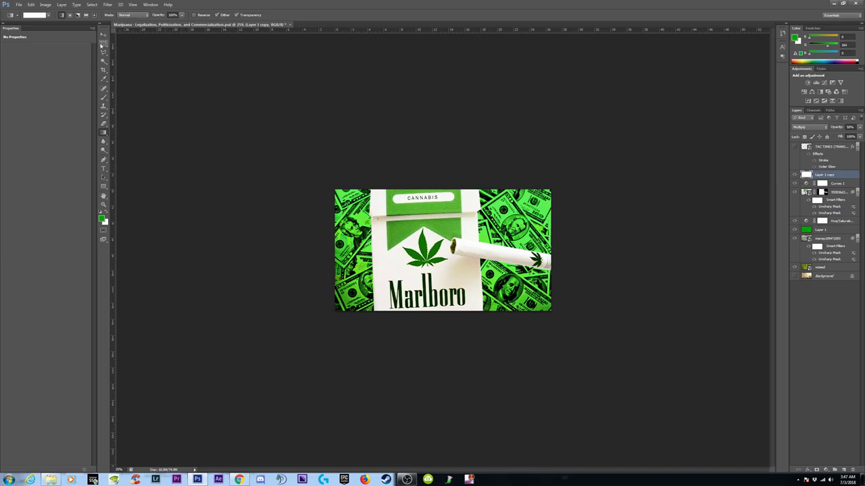
Make the gradient black-to-white, draw it across Layer 1 copy, and reveal the TAC Times logo
{"action": "left_click", "coordinate": [42, 15]}
{"action": "left_click", "coordinate": [260, 180]}
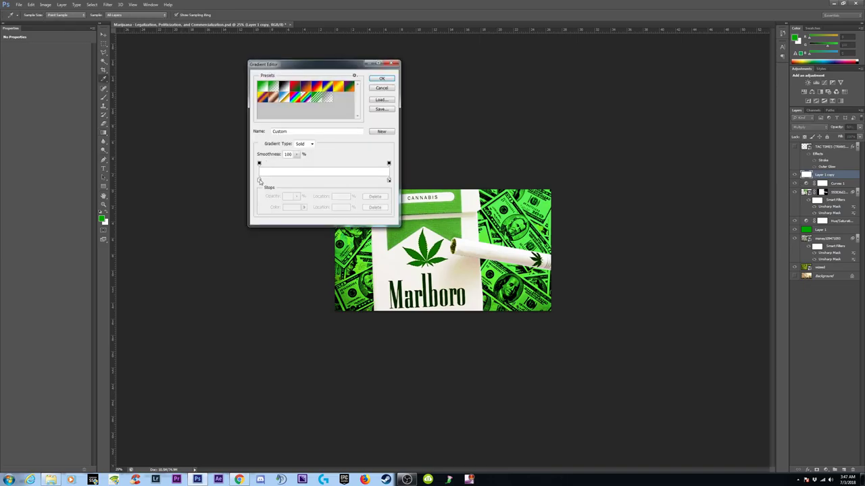
{"action": "left_click", "coordinate": [292, 207]}
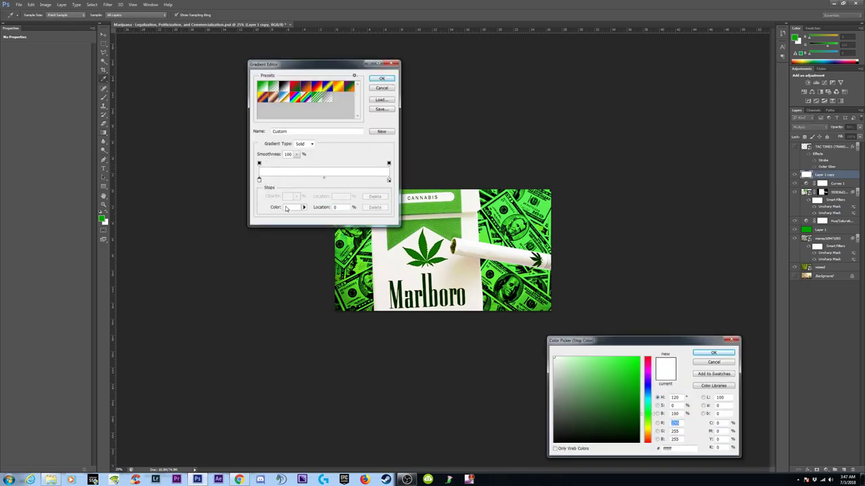
{"action": "left_click_drag", "start_coordinate": [561, 433], "coordinate": [537, 457]}
{"action": "left_click", "coordinate": [713, 353]}
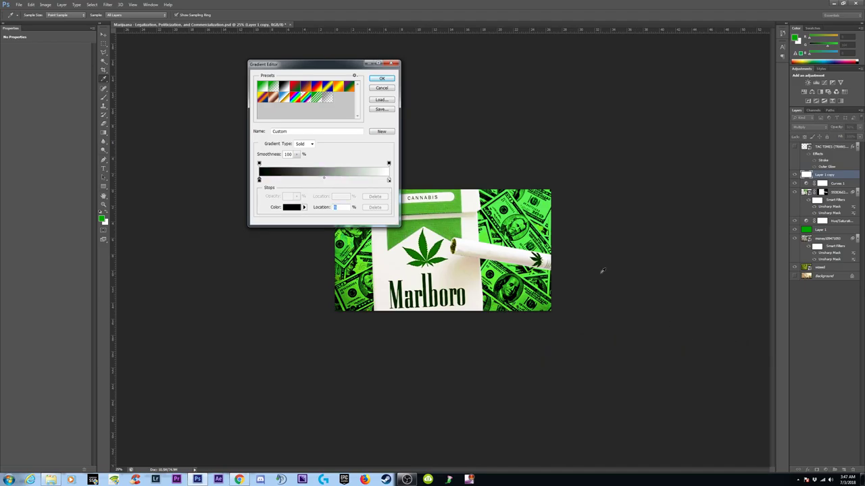
{"action": "left_click", "coordinate": [382, 80]}
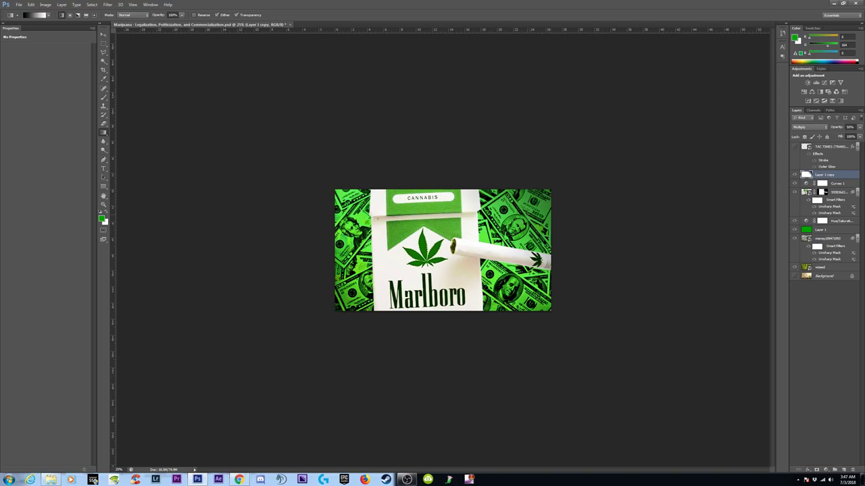
{"action": "left_click_drag", "start_coordinate": [484, 253], "coordinate": [549, 196]}
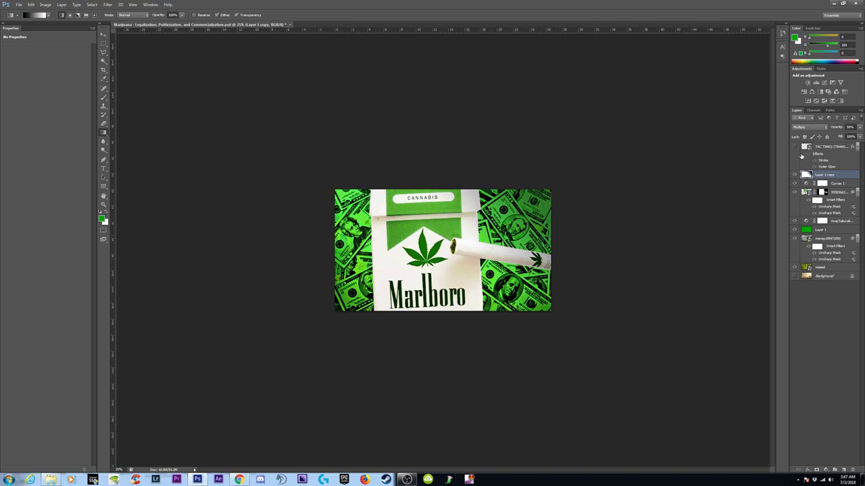
{"action": "left_click", "coordinate": [795, 146]}
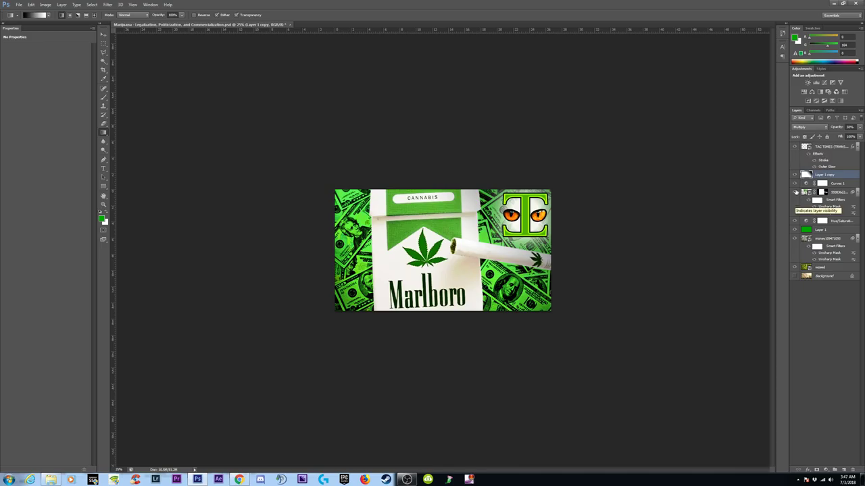
Set Layer 1 copy to 50% opacity, toggling it on and off to compare
{"action": "left_click", "coordinate": [794, 175]}
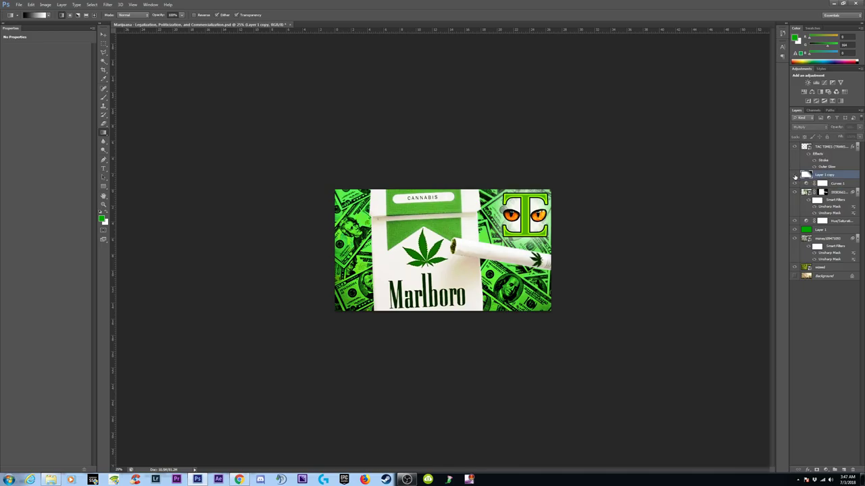
{"action": "left_click", "coordinate": [794, 175]}
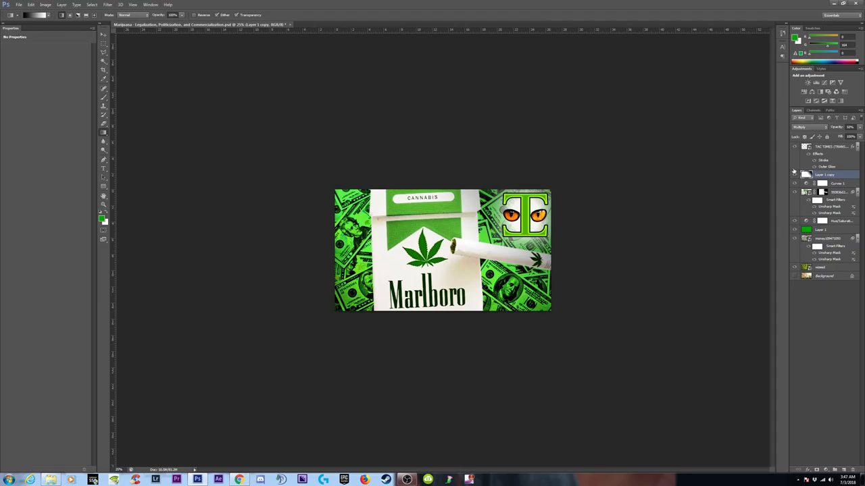
{"action": "left_click", "coordinate": [795, 175]}
{"action": "left_click", "coordinate": [795, 175]}
{"action": "key", "text": "5"}
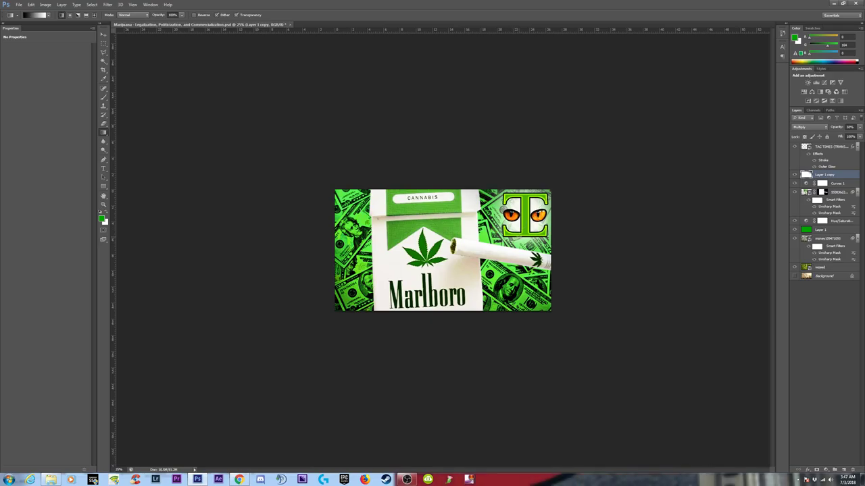
{"action": "left_click", "coordinate": [795, 175]}
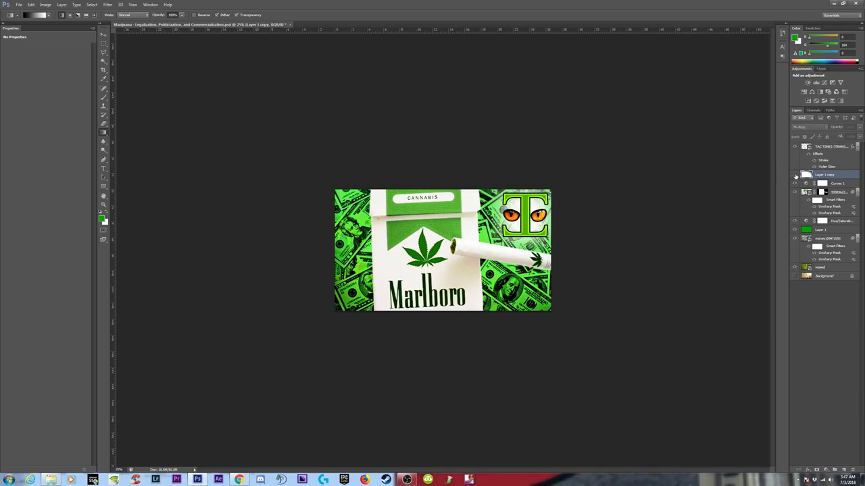
{"action": "left_click", "coordinate": [795, 175]}
{"action": "left_click", "coordinate": [795, 175]}
{"action": "left_click", "coordinate": [795, 175]}
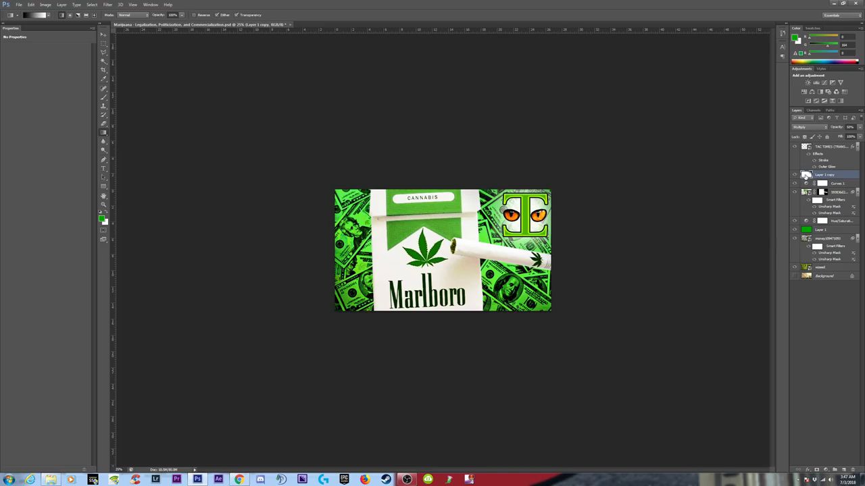
Open Layer 1 copy's Layer Style, cancel without changes, and hide the layer
{"action": "double_click", "coordinate": [805, 175]}
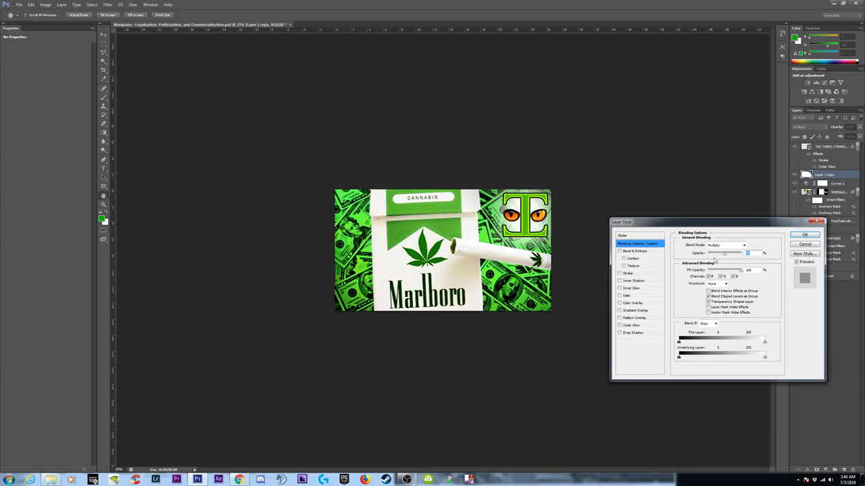
{"action": "left_click", "coordinate": [805, 244]}
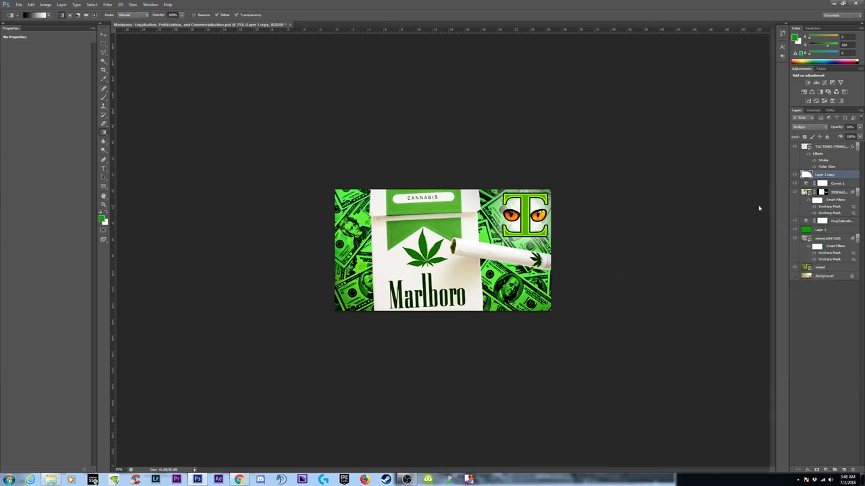
{"action": "left_click", "coordinate": [795, 175]}
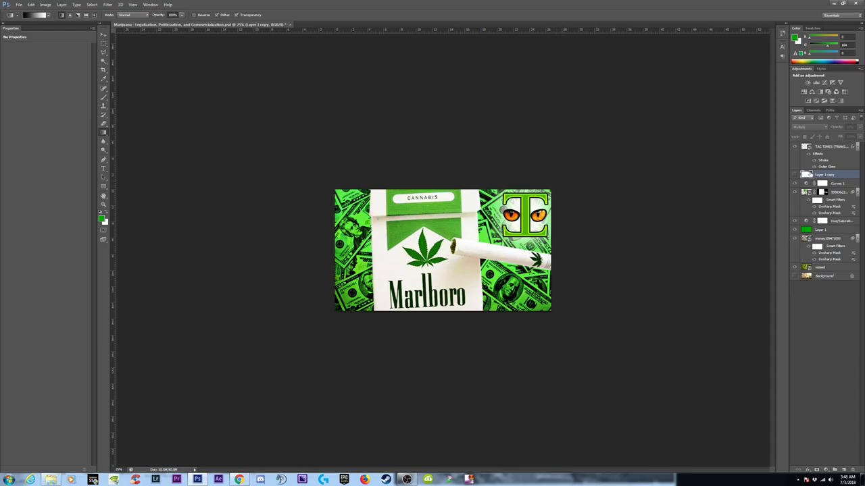
{"action": "left_click", "coordinate": [825, 321]}
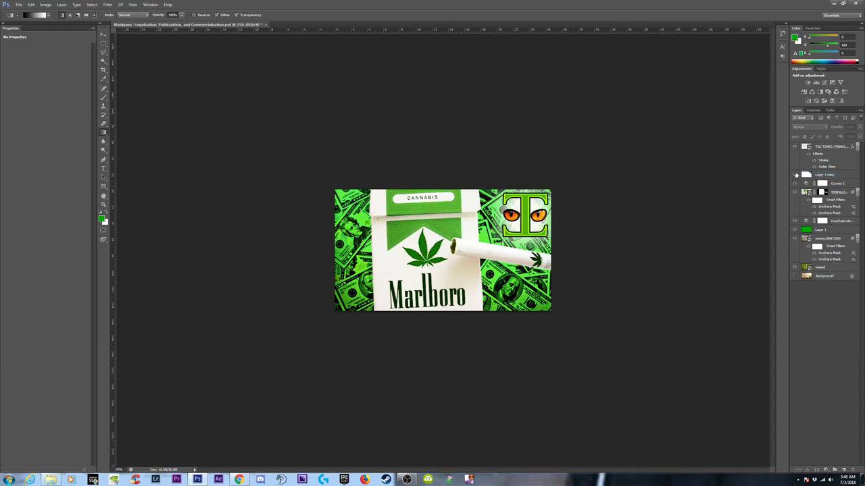
{"action": "left_click", "coordinate": [796, 175]}
{"action": "left_click", "coordinate": [796, 175]}
{"action": "left_click", "coordinate": [796, 175]}
{"action": "left_click", "coordinate": [796, 175]}
{"action": "key", "text": "ctrl+plus"}
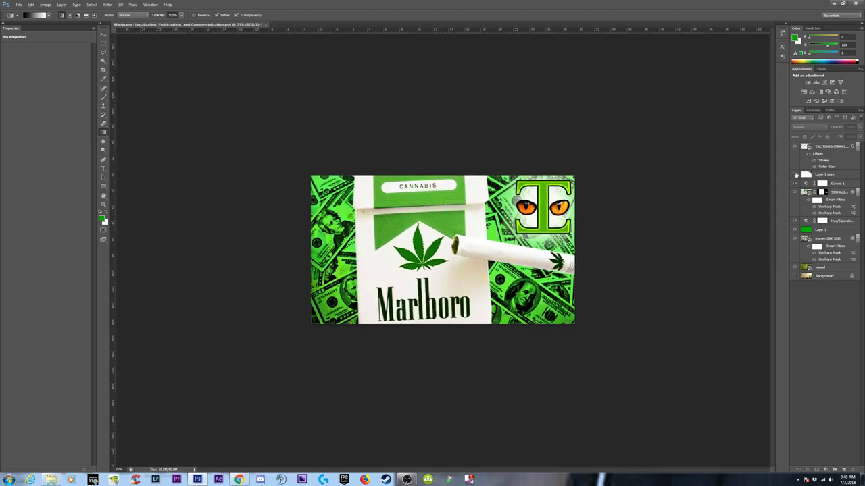
{"action": "key", "text": "ctrl+plus"}
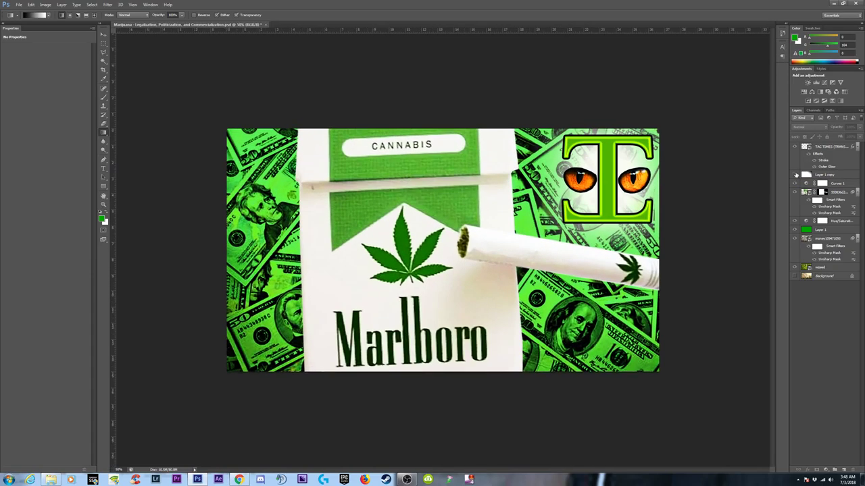
{"action": "left_click", "coordinate": [796, 175]}
{"action": "left_click", "coordinate": [796, 175]}
{"action": "left_click", "coordinate": [796, 175]}
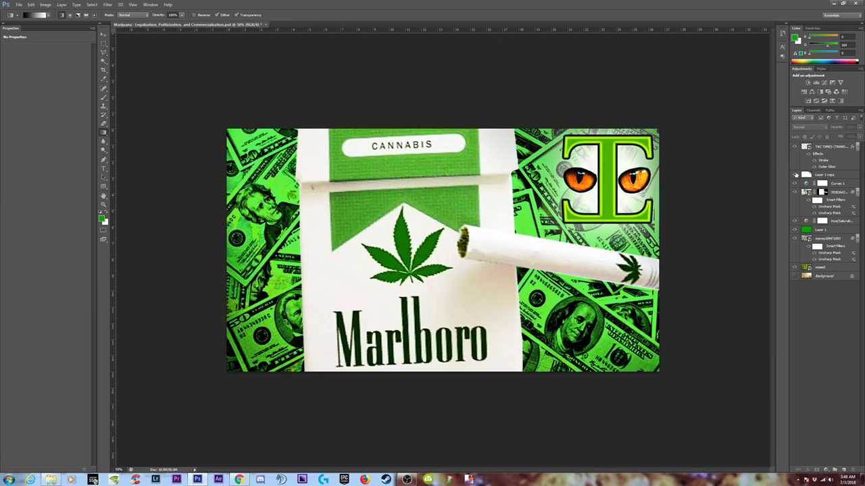
{"action": "left_click", "coordinate": [795, 175]}
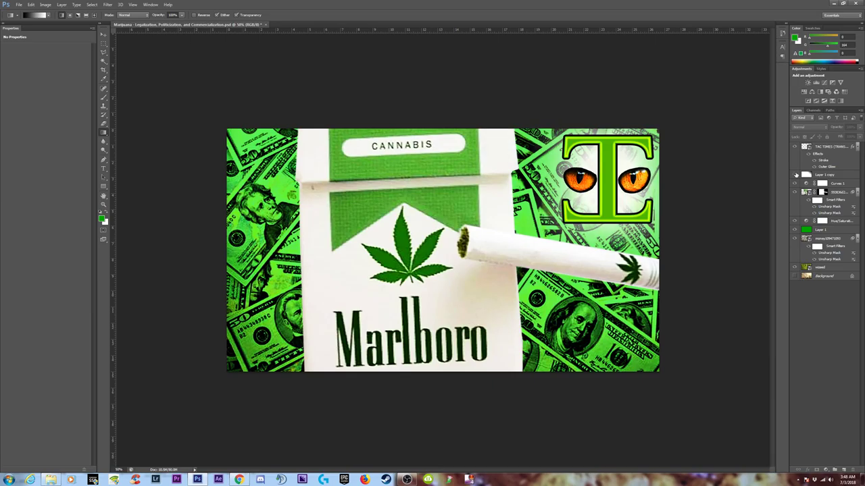
{"action": "left_click", "coordinate": [796, 175]}
{"action": "key", "text": "ctrl+minus"}
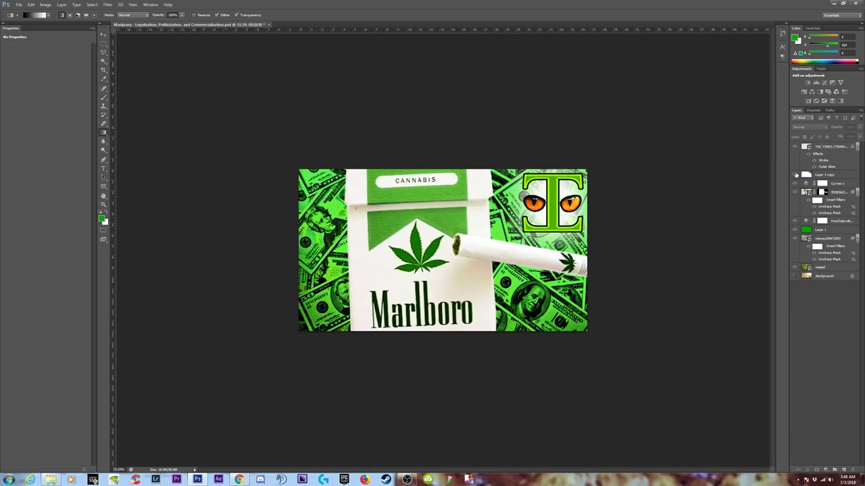
{"action": "left_click", "coordinate": [796, 175]}
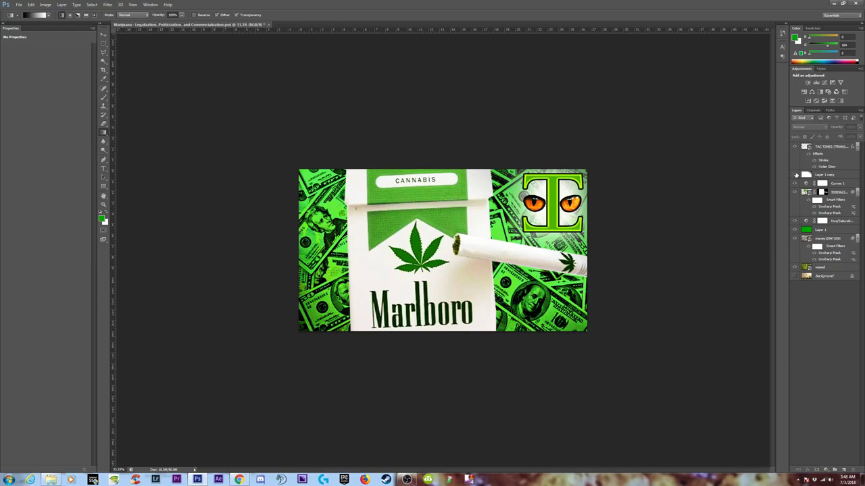
{"action": "left_click", "coordinate": [796, 175]}
{"action": "left_click", "coordinate": [796, 175]}
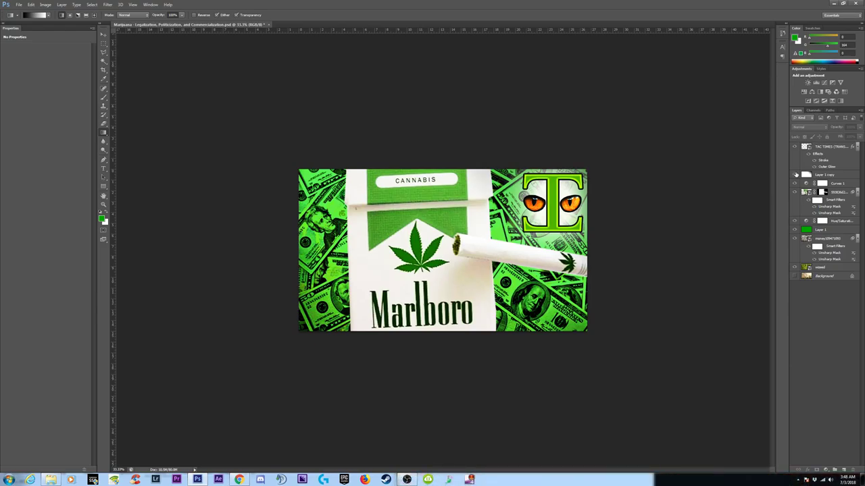
{"action": "left_click", "coordinate": [796, 175]}
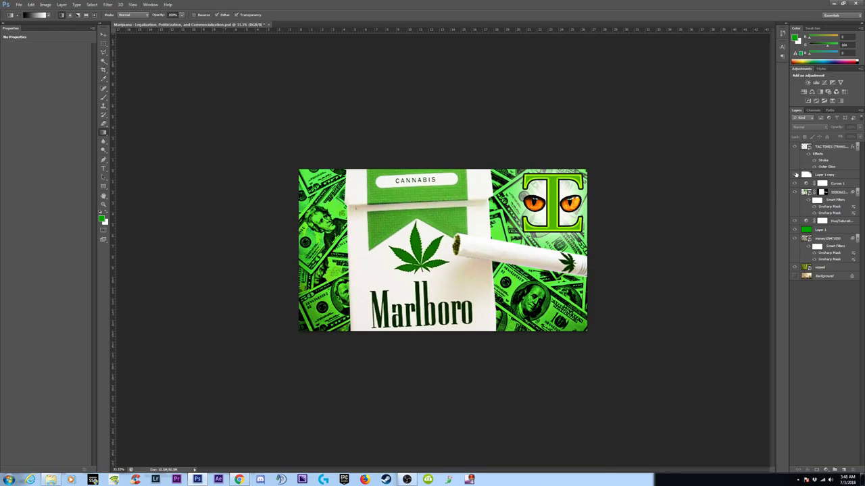
{"action": "left_click", "coordinate": [796, 175]}
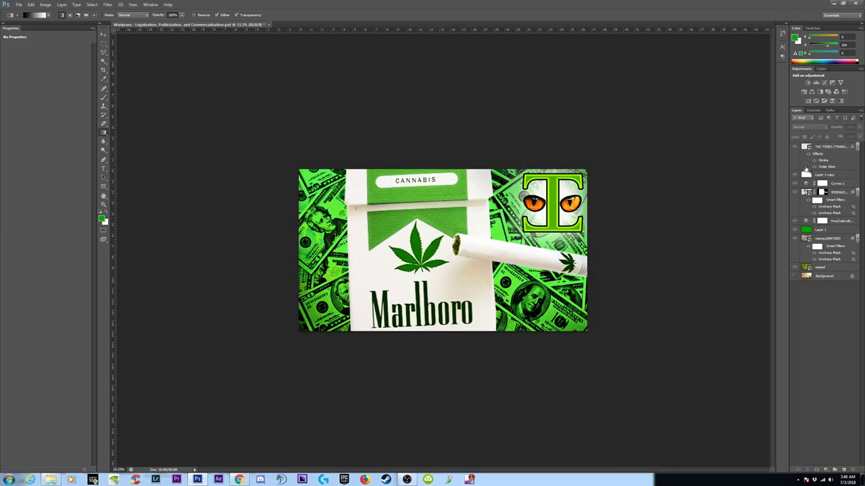
{"action": "left_click", "coordinate": [807, 177]}
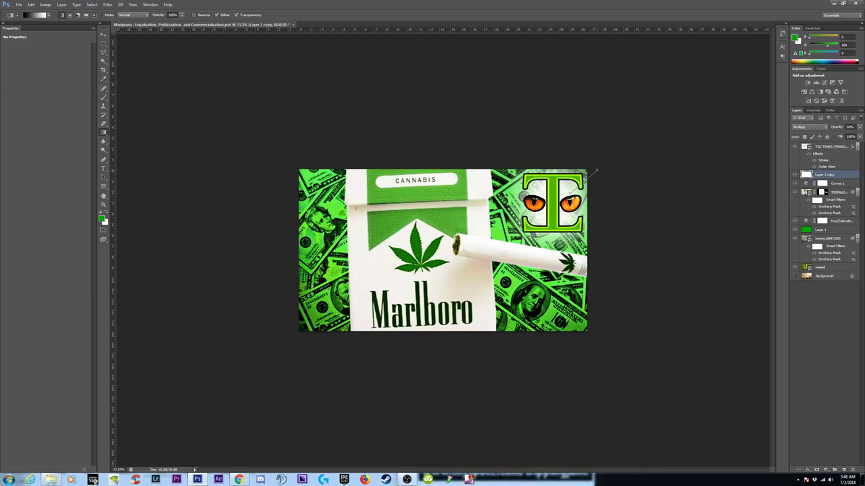
Compare the thumbnail with Layer 1 copy on and off, leaving it hidden
{"action": "left_click", "coordinate": [795, 176]}
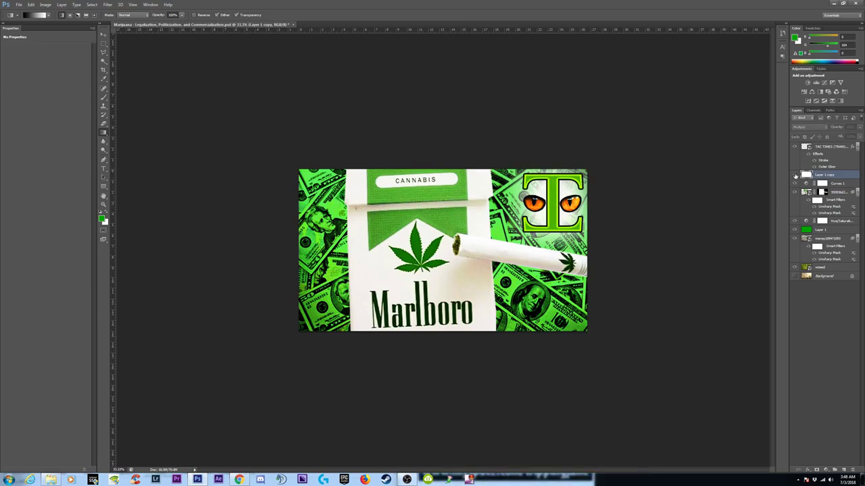
{"action": "left_click", "coordinate": [795, 176]}
{"action": "left_click", "coordinate": [795, 175]}
{"action": "left_click", "coordinate": [795, 175]}
Open the Drop Shadow layer style for the TAC TIMES logo layer
{"action": "left_click", "coordinate": [823, 146]}
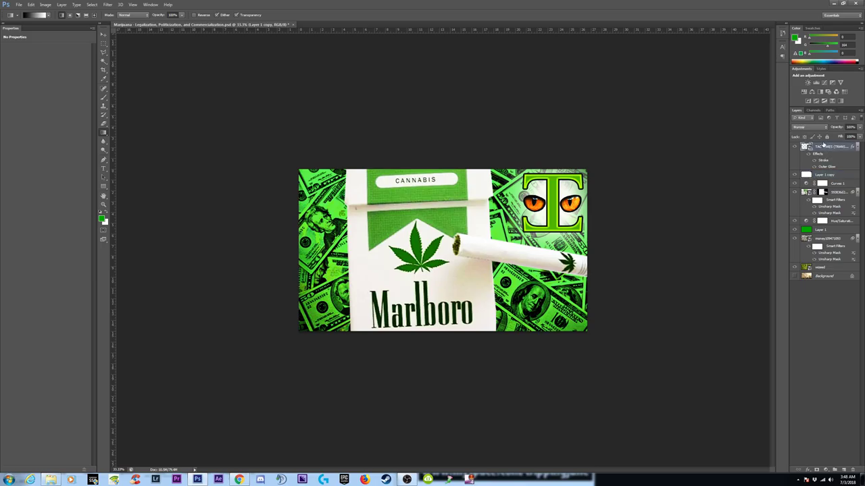
{"action": "left_click", "coordinate": [807, 470]}
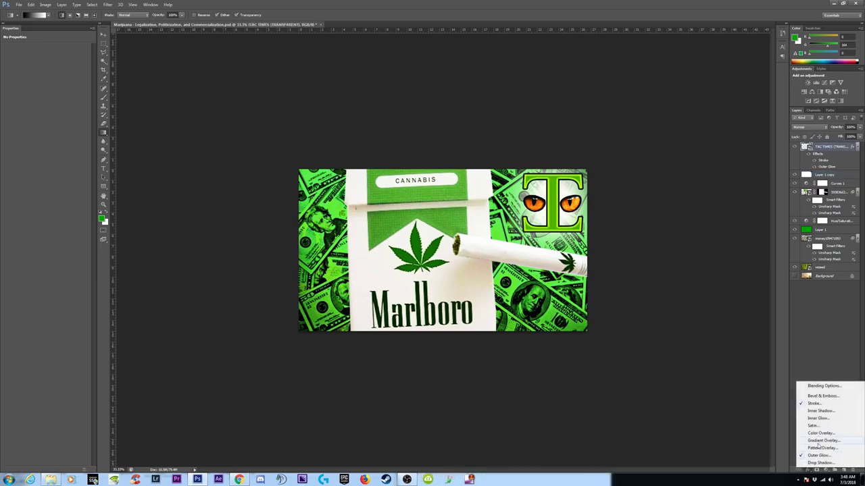
{"action": "left_click", "coordinate": [819, 462]}
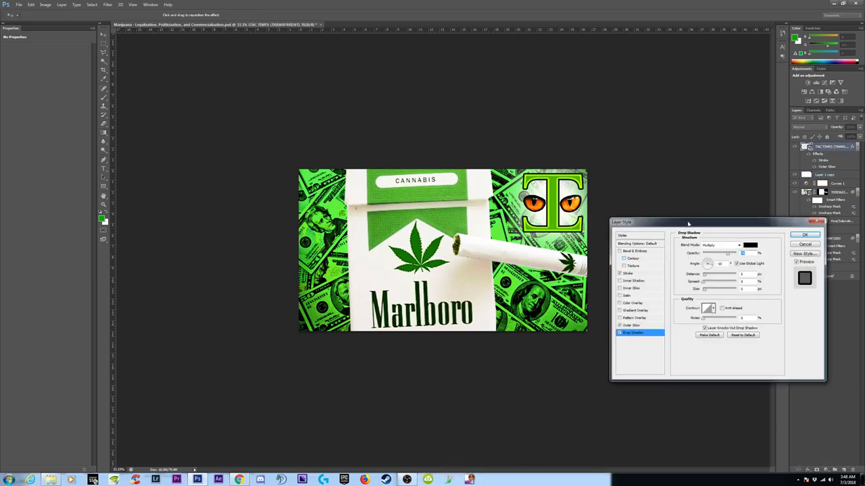
Enable the drop shadow, position it near the letter, and raise its size and spread
{"action": "left_click", "coordinate": [620, 333]}
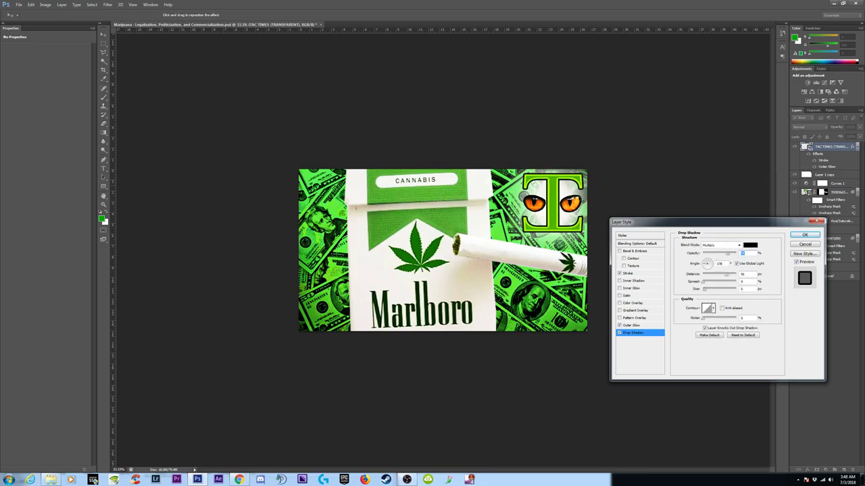
{"action": "left_click_drag", "start_coordinate": [578, 215], "coordinate": [541, 197]}
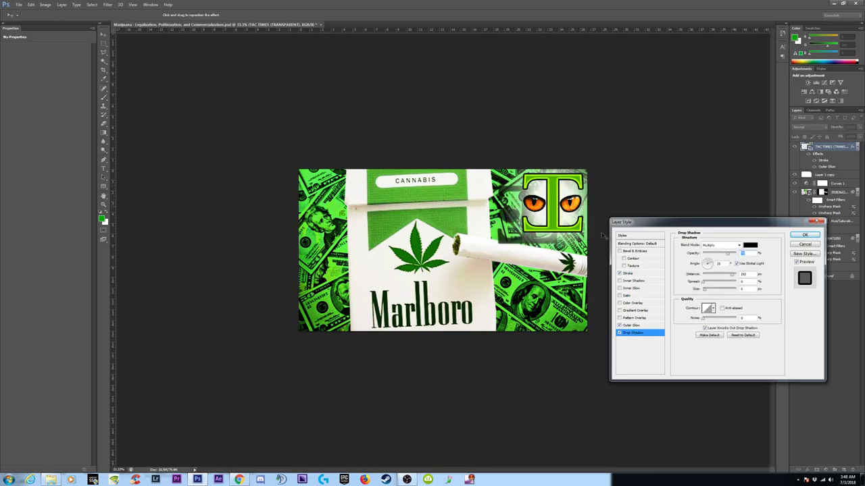
{"action": "left_click_drag", "start_coordinate": [704, 289], "coordinate": [735, 289]}
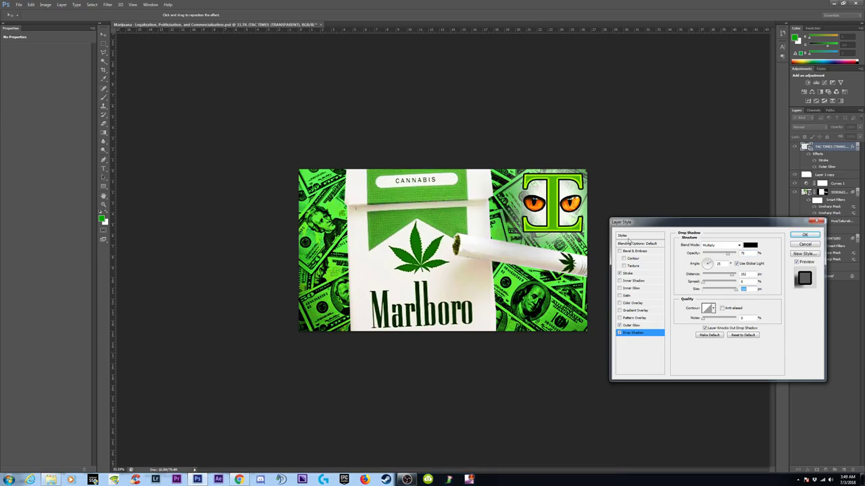
{"action": "left_click_drag", "start_coordinate": [514, 223], "coordinate": [393, 271]}
{"action": "left_click_drag", "start_coordinate": [483, 237], "coordinate": [558, 200]}
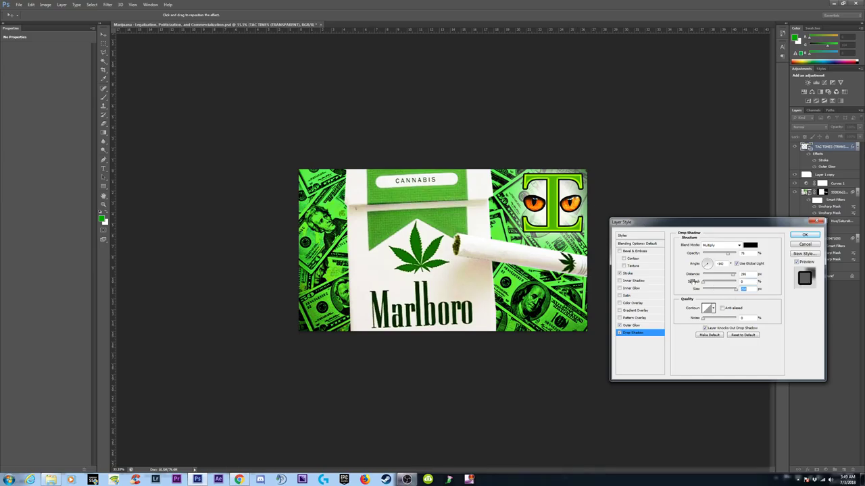
{"action": "left_click_drag", "start_coordinate": [703, 285], "coordinate": [723, 285]}
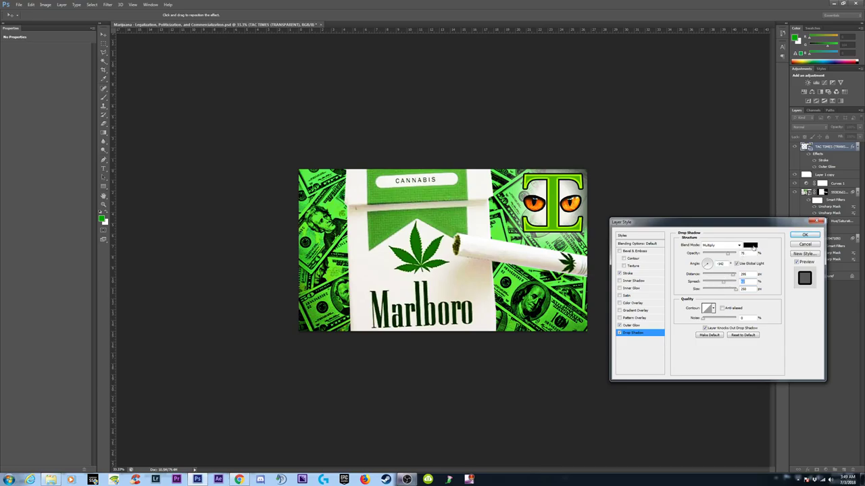
Set the shadow colour to a very dark green, 0a1a02
{"action": "left_click", "coordinate": [752, 246]}
{"action": "left_click", "coordinate": [648, 420]}
{"action": "left_click_drag", "start_coordinate": [633, 419], "coordinate": [639, 422]}
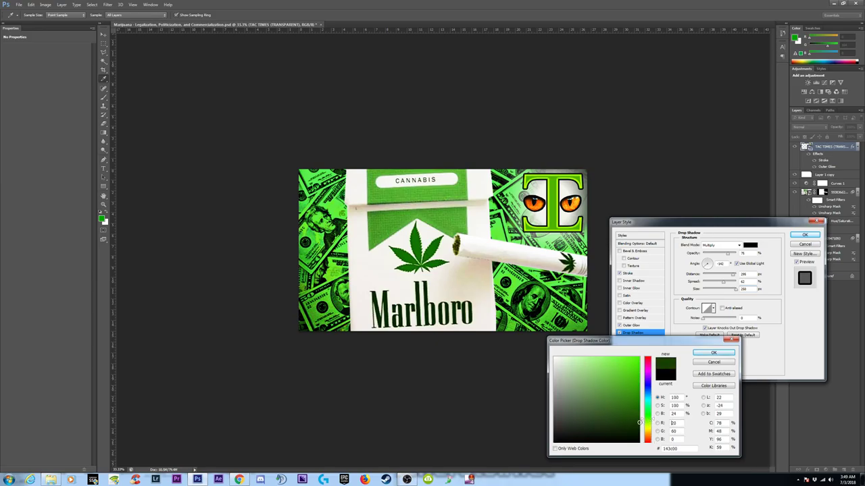
{"action": "left_click", "coordinate": [714, 354]}
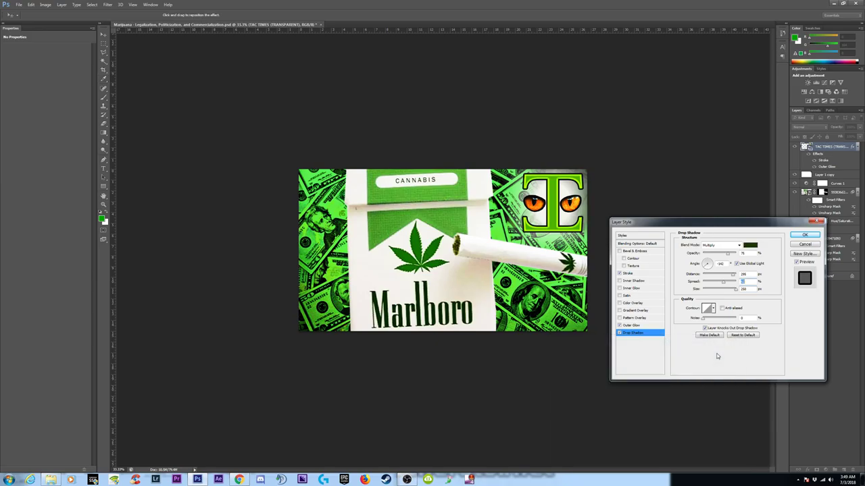
{"action": "left_click", "coordinate": [749, 246]}
{"action": "type", "text": "50"}
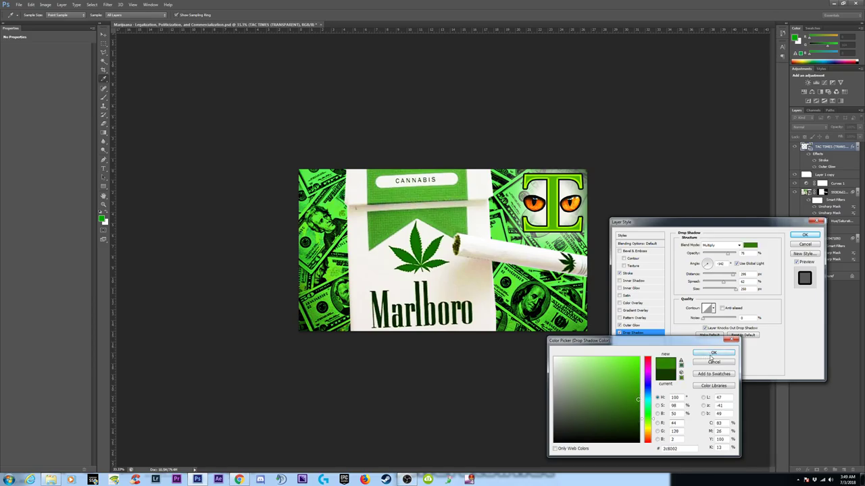
{"action": "left_click", "coordinate": [714, 353]}
{"action": "left_click", "coordinate": [746, 248]}
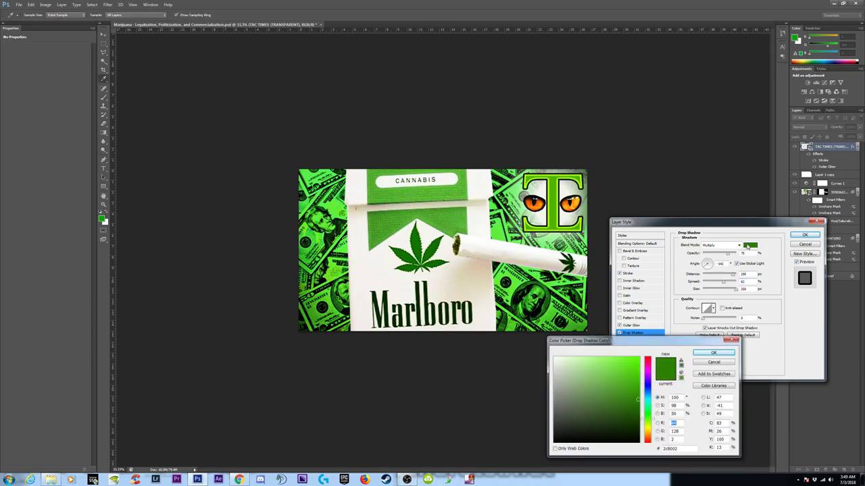
{"action": "mouse_move", "coordinate": [579, 385]}
{"action": "left_mouse_down"}
{"action": "mouse_move", "coordinate": [541, 350]}
{"action": "mouse_move", "coordinate": [577, 366]}
{"action": "mouse_move", "coordinate": [634, 433]}
{"action": "left_mouse_up"}
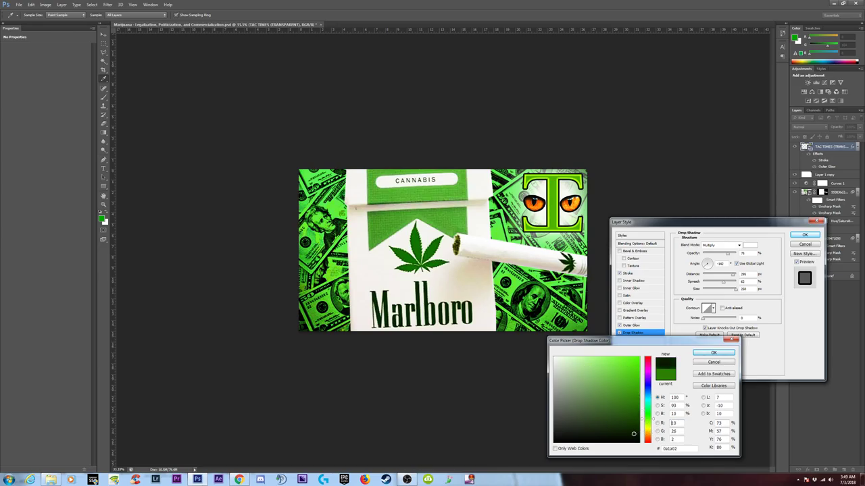
{"action": "left_click", "coordinate": [719, 352]}
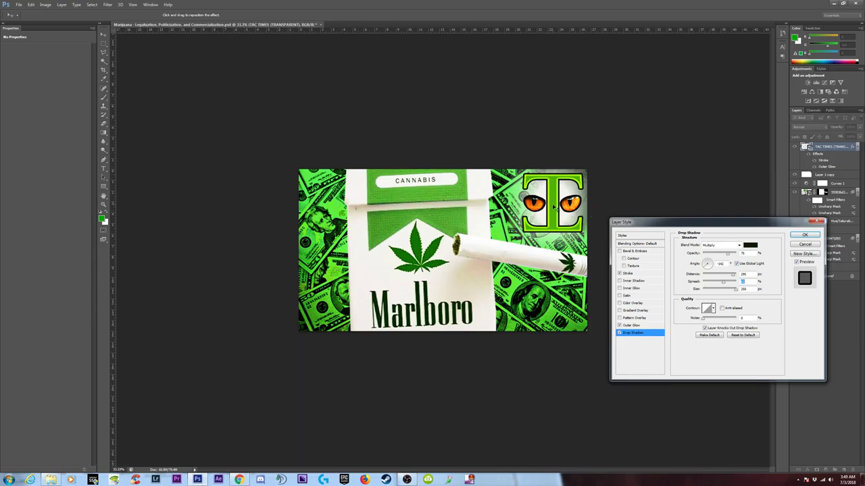
Apply the drop shadow to the TAC TIMES logo and set the canvas zoom to 25%
{"action": "left_click", "coordinate": [804, 234]}
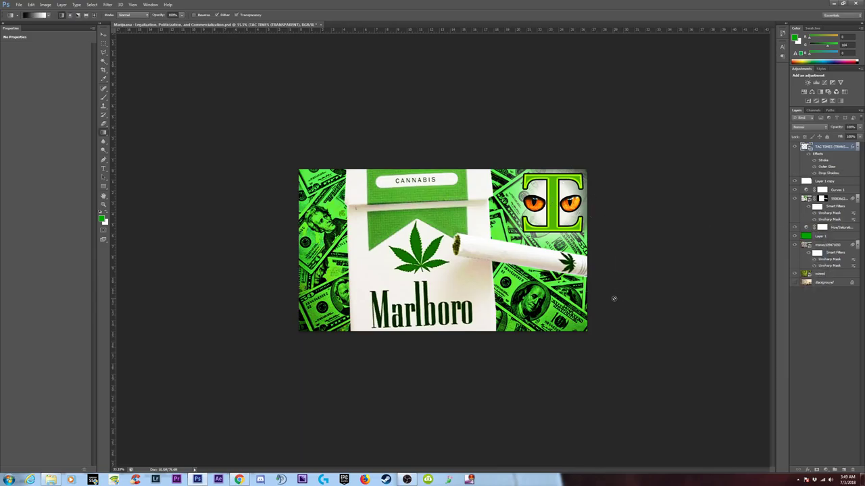
{"action": "left_click_drag", "start_coordinate": [611, 299], "coordinate": [527, 299]}
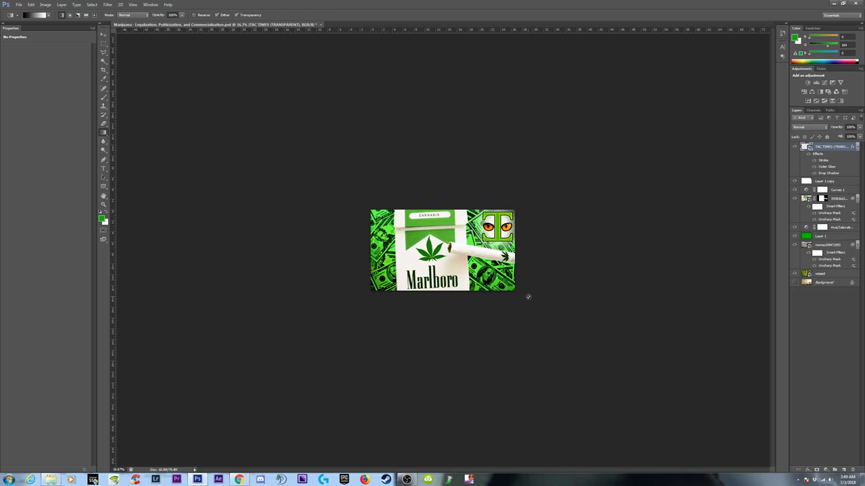
{"action": "left_click_drag", "start_coordinate": [528, 296], "coordinate": [577, 200]}
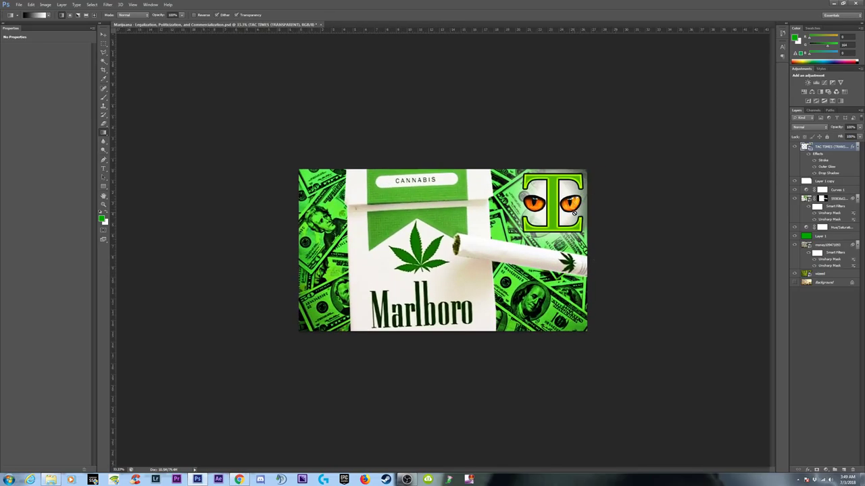
{"action": "key", "text": "ctrl+minus"}
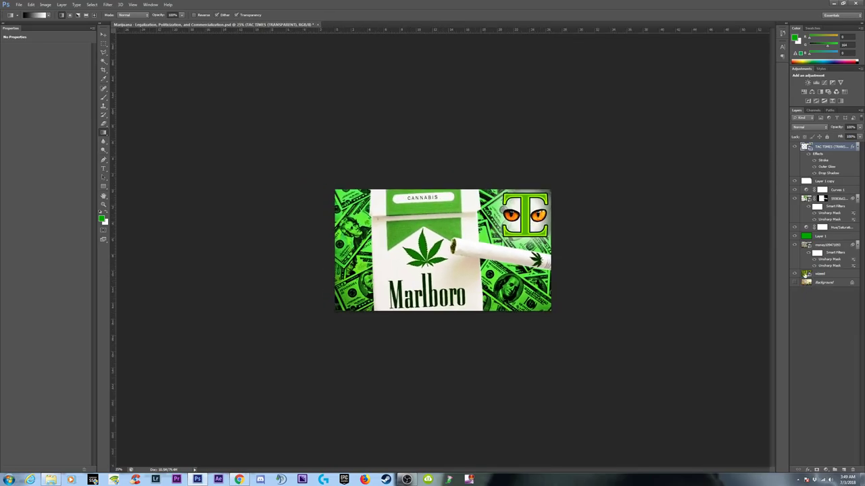
{"action": "left_click", "coordinate": [808, 470]}
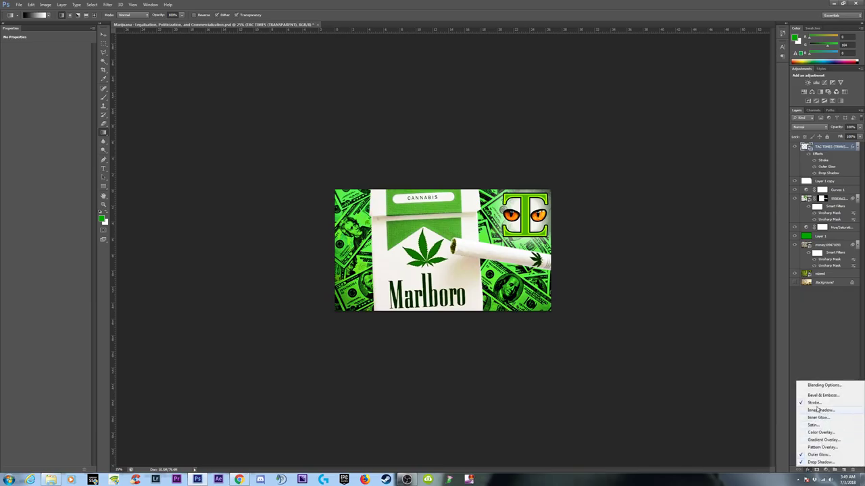
Try a white drop shadow colour on the logo and reduce the shadow's spread slightly
{"action": "left_click", "coordinate": [816, 462]}
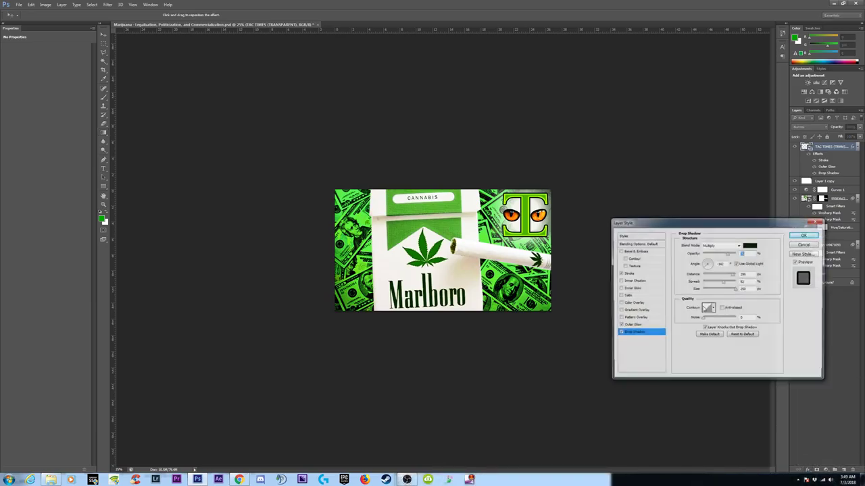
{"action": "left_click", "coordinate": [619, 334]}
{"action": "left_click", "coordinate": [619, 333]}
{"action": "left_click", "coordinate": [750, 246]}
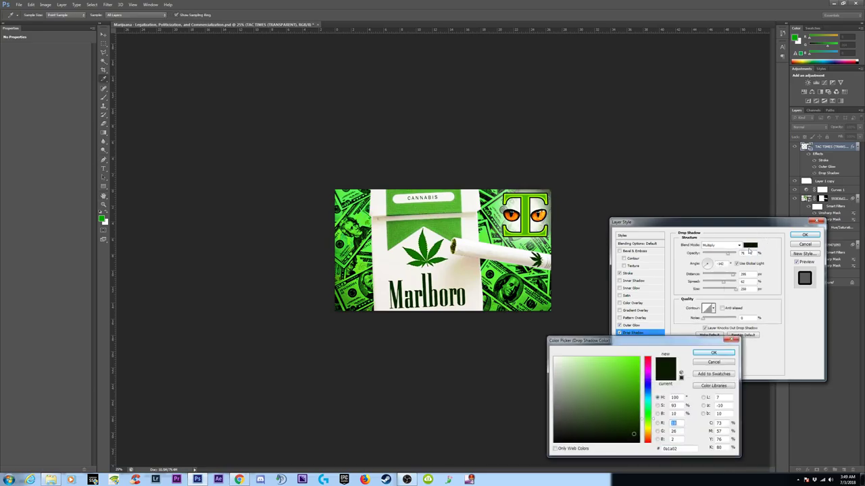
{"action": "left_click", "coordinate": [554, 359]}
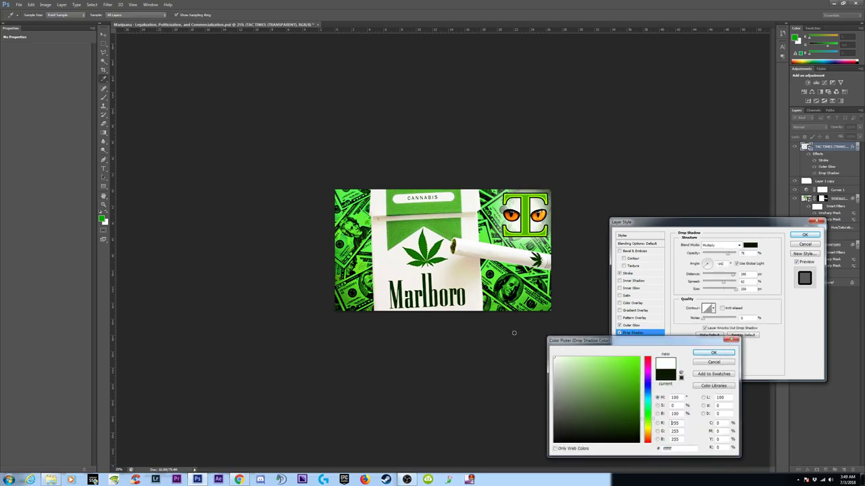
{"action": "left_click", "coordinate": [713, 352]}
{"action": "mouse_move", "coordinate": [731, 284]}
{"action": "left_mouse_down"}
{"action": "mouse_move", "coordinate": [715, 283]}
{"action": "mouse_move", "coordinate": [727, 284]}
{"action": "left_mouse_up"}
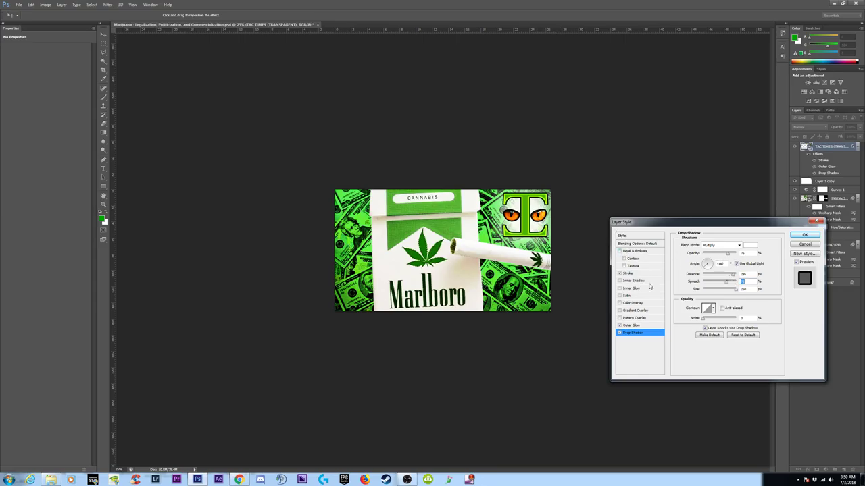
Change the logo's drop shadow colour to bright green #3ab100
{"action": "left_click", "coordinate": [619, 334]}
{"action": "left_click", "coordinate": [619, 333]}
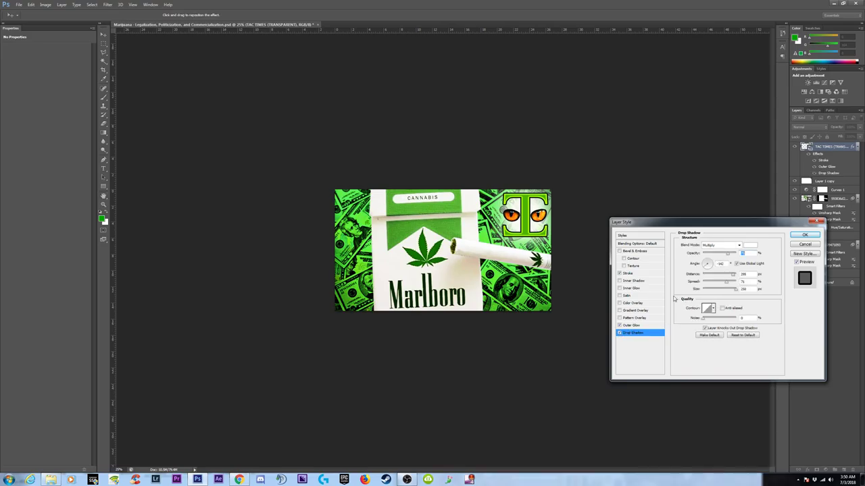
{"action": "left_click", "coordinate": [753, 246]}
{"action": "mouse_move", "coordinate": [608, 367]}
{"action": "left_mouse_down"}
{"action": "mouse_move", "coordinate": [641, 376]}
{"action": "mouse_move", "coordinate": [642, 386]}
{"action": "left_mouse_up"}
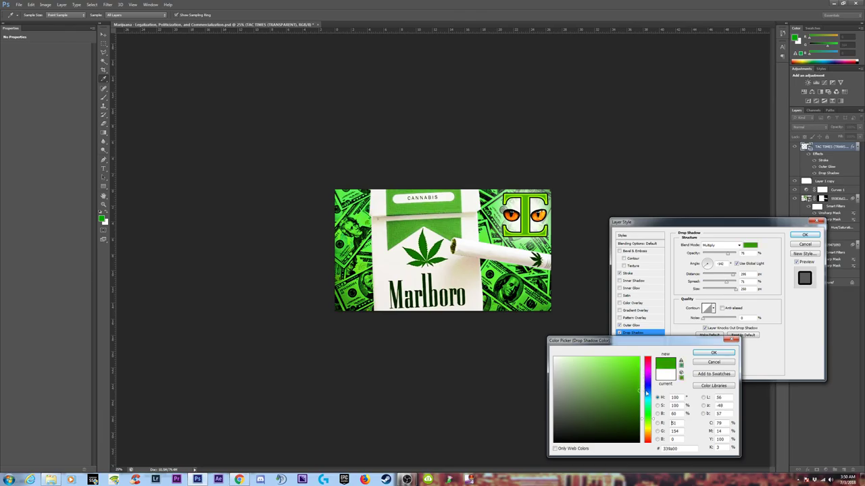
{"action": "left_click", "coordinate": [713, 353]}
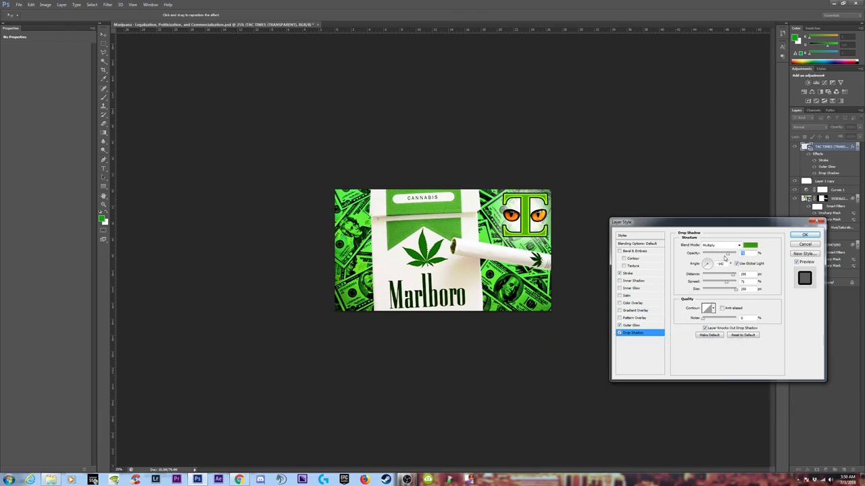
Drag the green shadow onto the cigarette pack, about 184 px from the logo, and confirm
{"action": "left_click_drag", "start_coordinate": [496, 206], "coordinate": [538, 212]}
{"action": "left_click", "coordinate": [618, 334]}
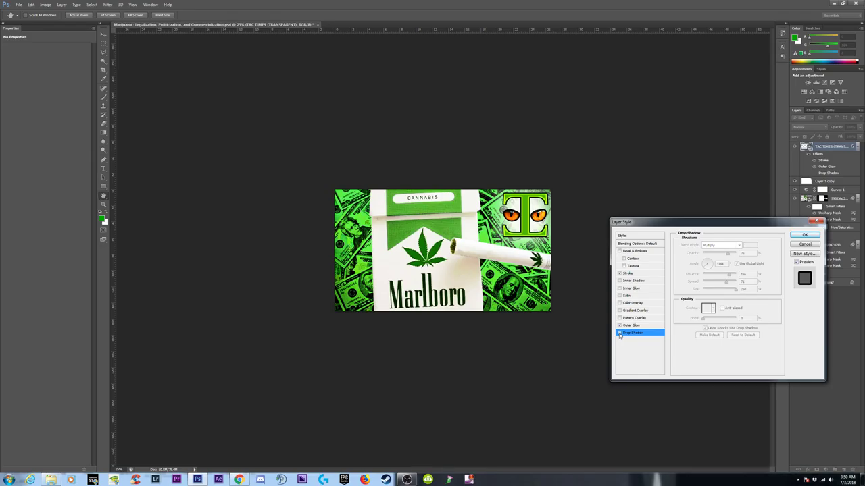
{"action": "left_click", "coordinate": [619, 334]}
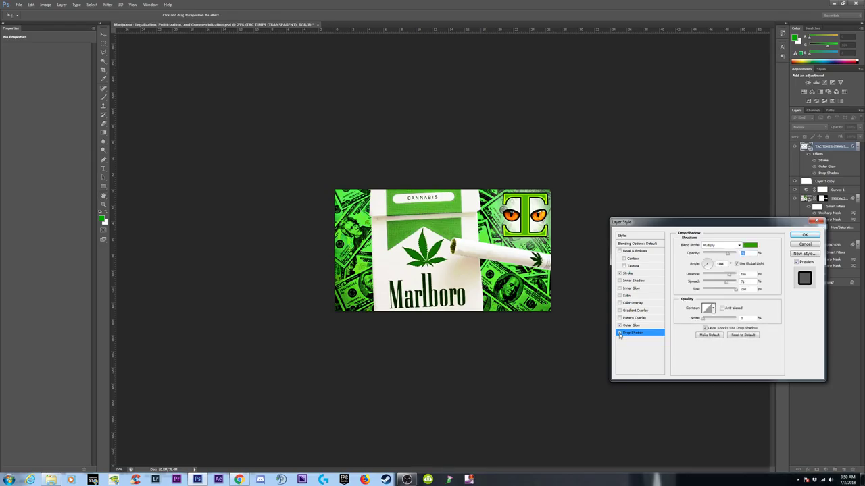
{"action": "left_click", "coordinate": [618, 334]}
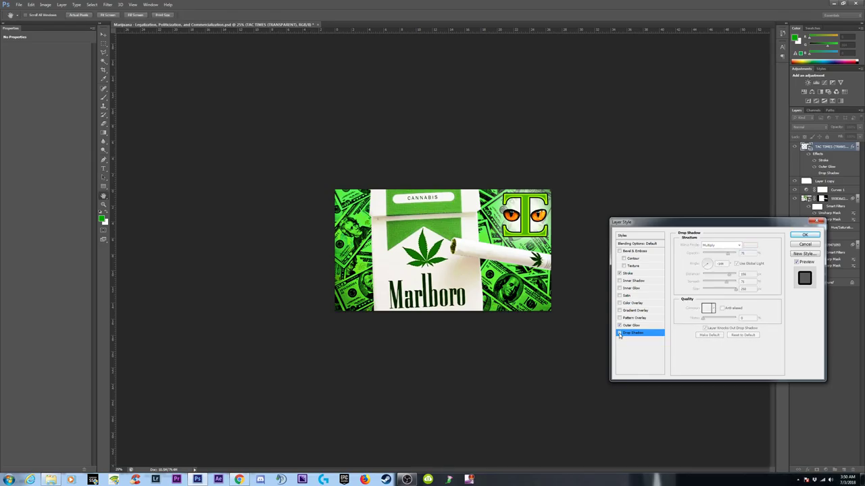
{"action": "left_click", "coordinate": [619, 334]}
{"action": "left_click_drag", "start_coordinate": [485, 244], "coordinate": [531, 216]}
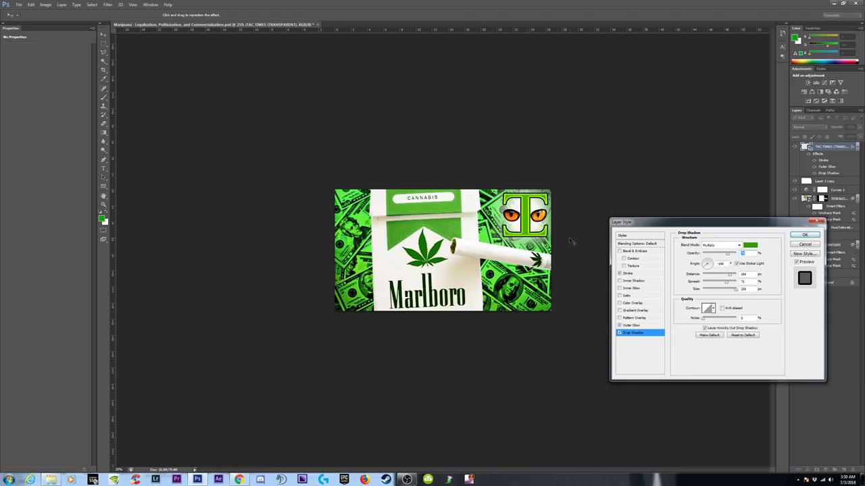
{"action": "left_click", "coordinate": [804, 244]}
Save the thumbnail PSD with File > Save
{"action": "left_click", "coordinate": [25, 7]}
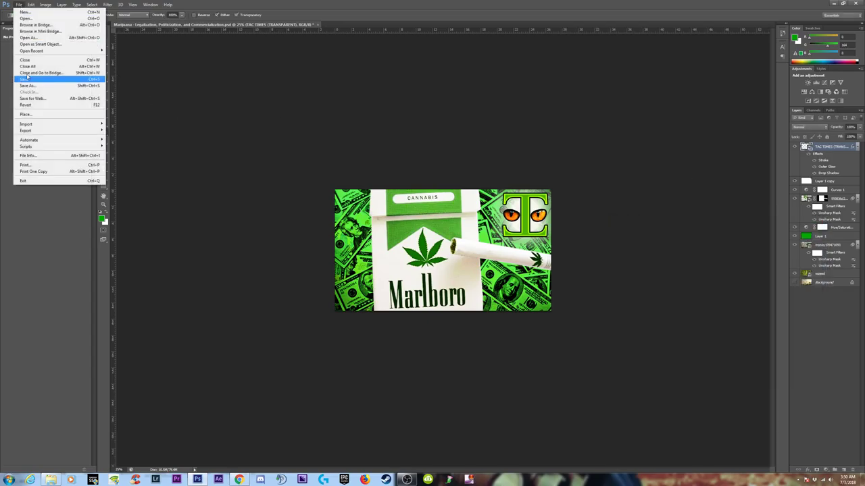
{"action": "left_click", "coordinate": [30, 81]}
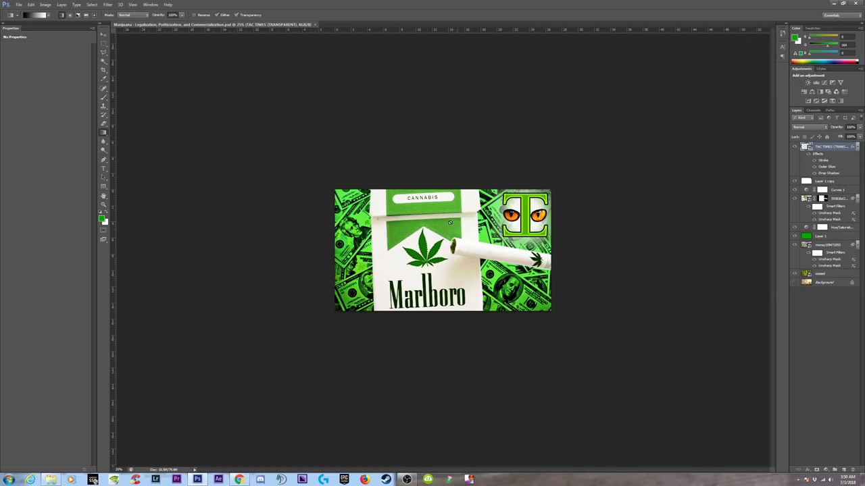
Duplicate the green Multiply Layer 1 above TAC TIMES and clip it to the logo
{"action": "left_click", "coordinate": [823, 237]}
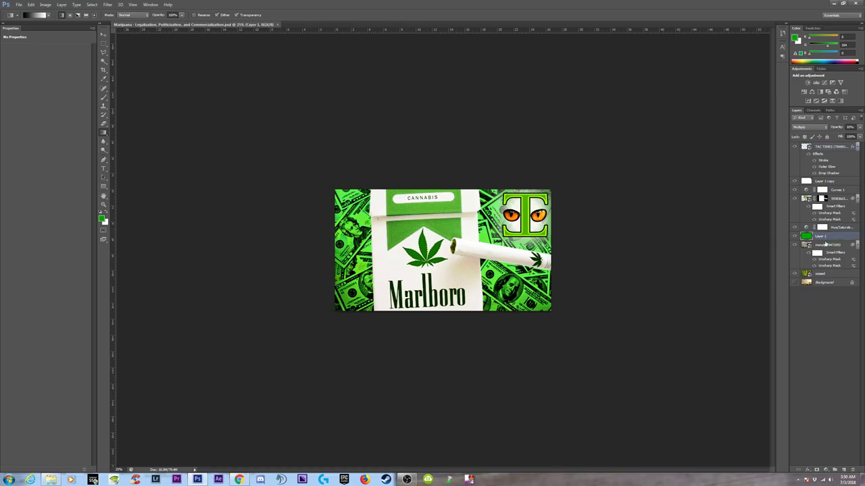
{"action": "double_click", "coordinate": [819, 238]}
{"action": "left_click_drag", "start_coordinate": [828, 238], "coordinate": [836, 146]}
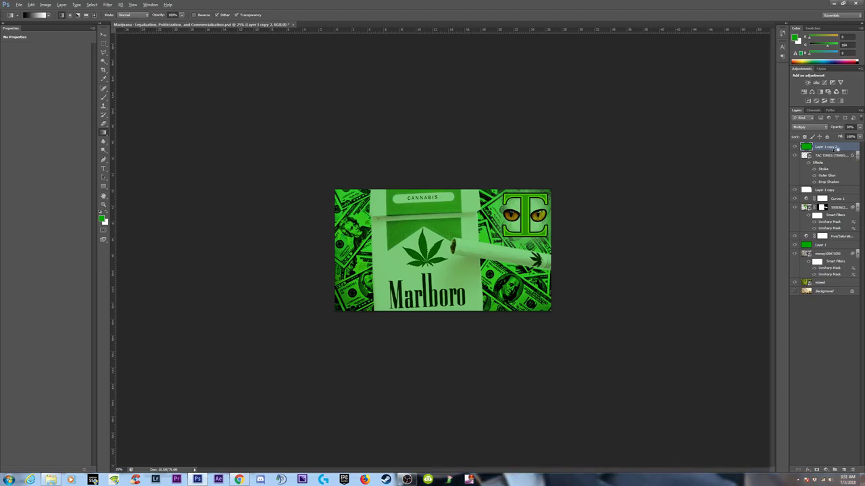
{"action": "left_click_drag", "start_coordinate": [834, 148], "coordinate": [835, 155]}
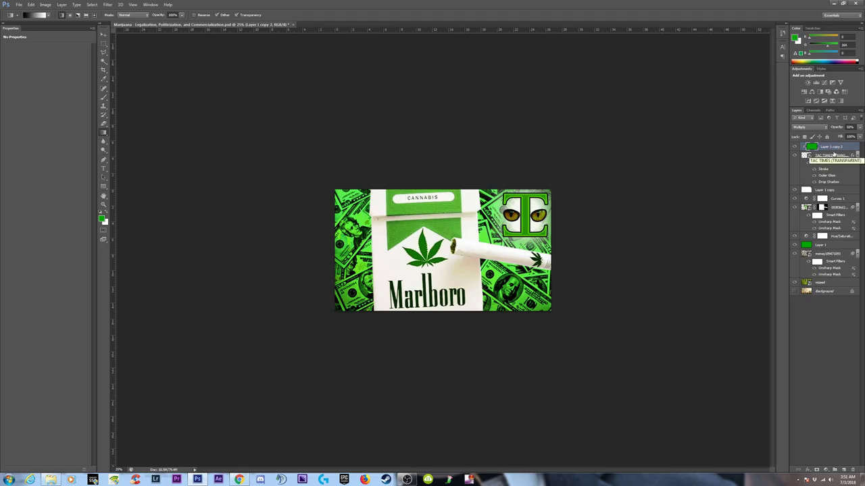
Compare the clipped green overlay on and off, then set its opacity to 100%
{"action": "left_click", "coordinate": [794, 148]}
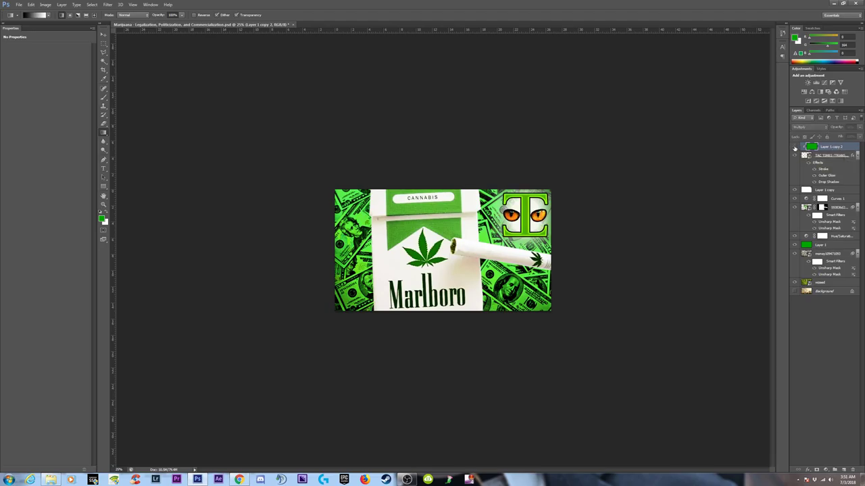
{"action": "left_click", "coordinate": [794, 148]}
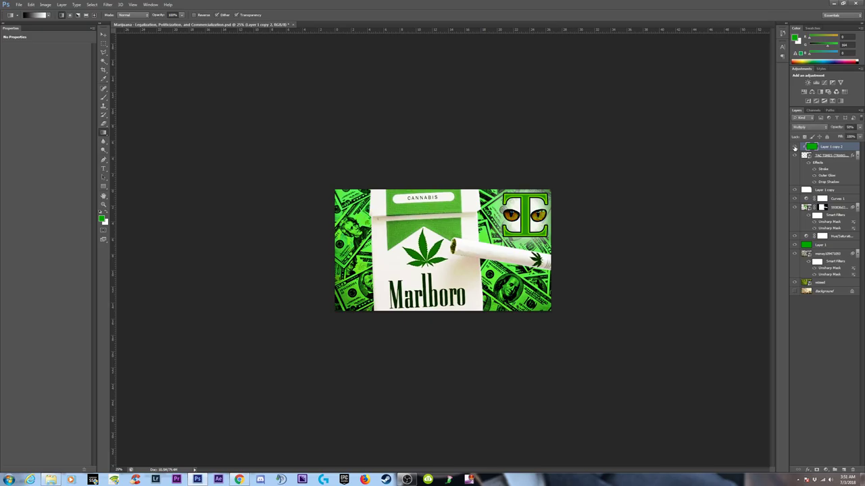
{"action": "left_click", "coordinate": [795, 147]}
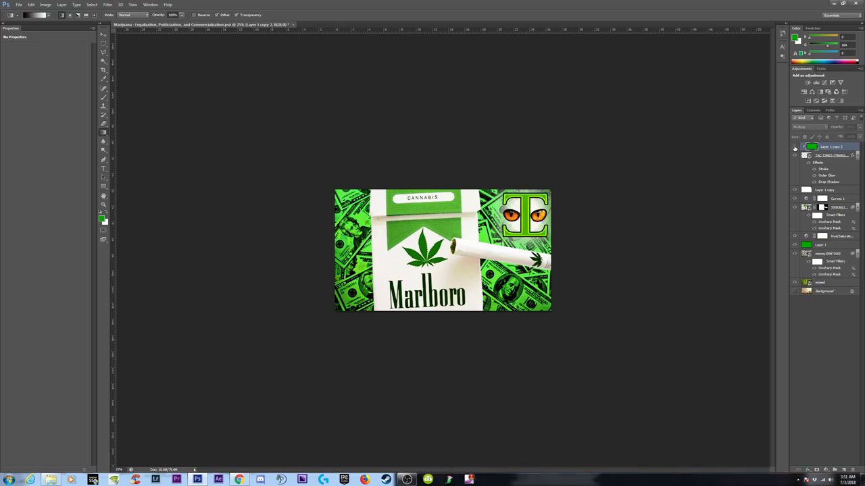
{"action": "left_click", "coordinate": [794, 148]}
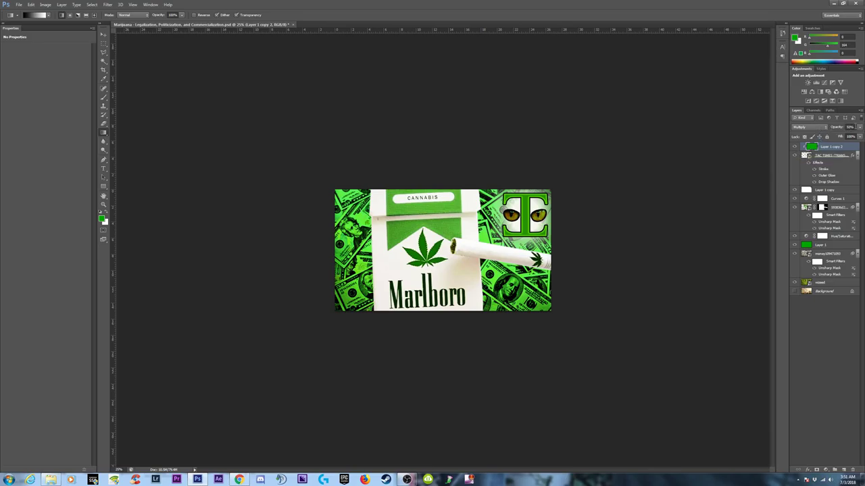
{"action": "left_click", "coordinate": [839, 129]}
{"action": "type", "text": "100"}
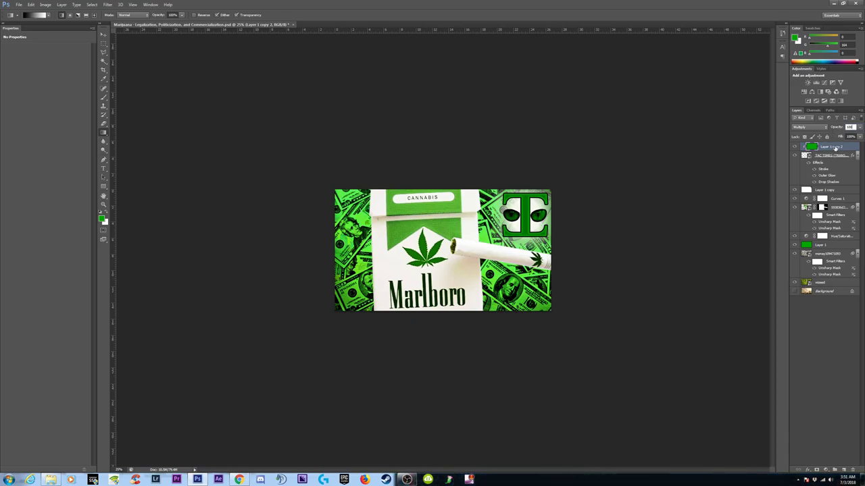
{"action": "left_click", "coordinate": [835, 156]}
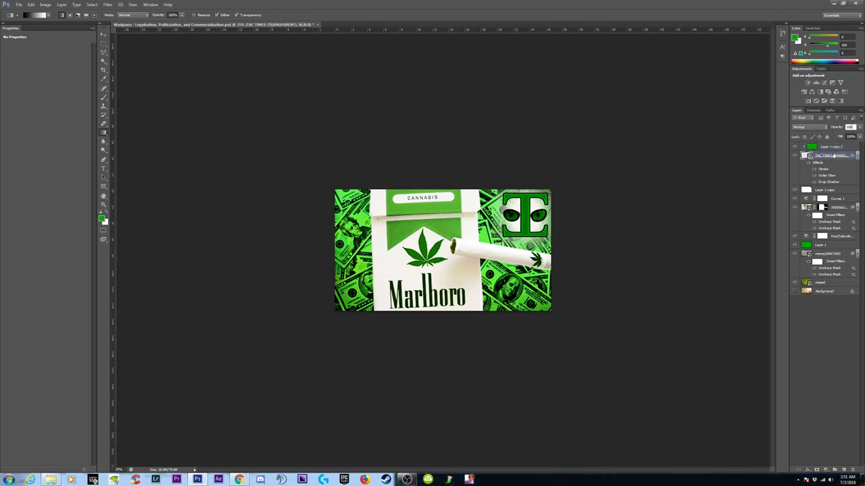
{"action": "left_click", "coordinate": [832, 149]}
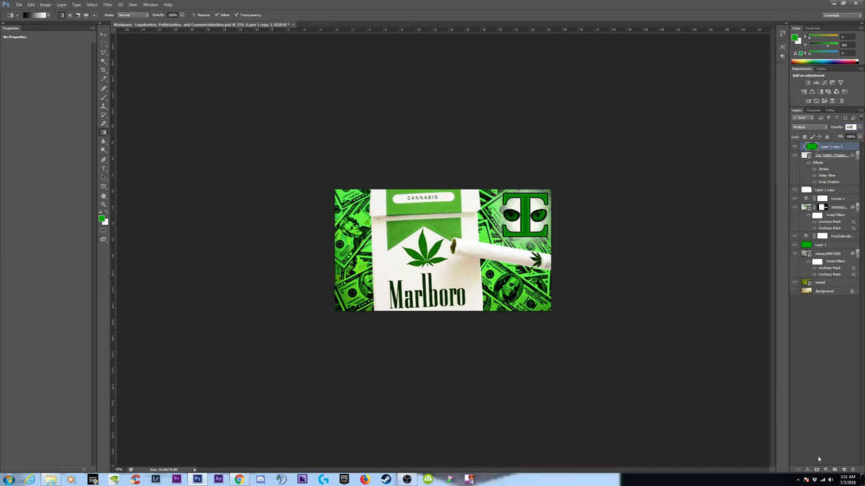
{"action": "left_click", "coordinate": [808, 470]}
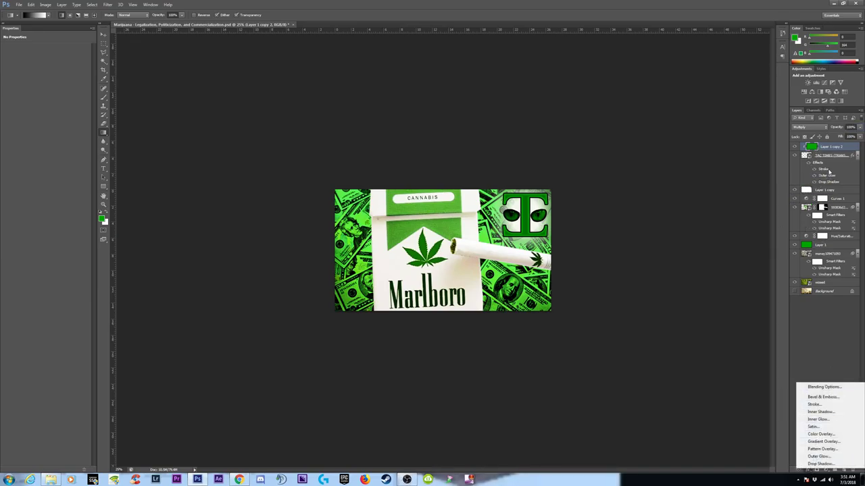
Change the TAC TIMES logo's Stroke colour from black to white and increase its size
{"action": "left_click", "coordinate": [827, 156]}
{"action": "left_click", "coordinate": [827, 156]}
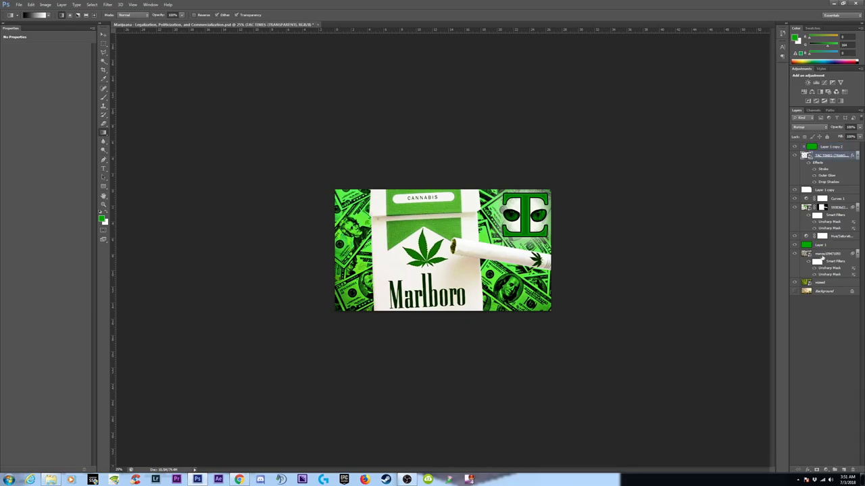
{"action": "left_click", "coordinate": [811, 467]}
{"action": "left_click", "coordinate": [809, 410]}
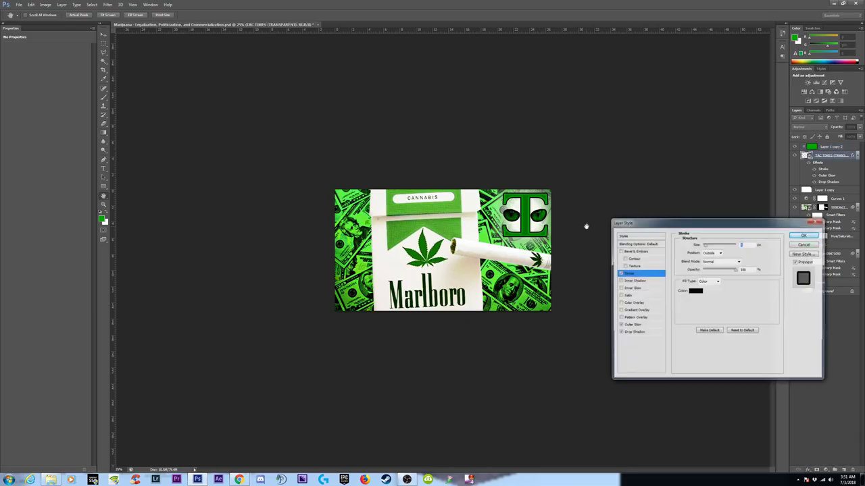
{"action": "left_click_drag", "start_coordinate": [561, 365], "coordinate": [533, 339]}
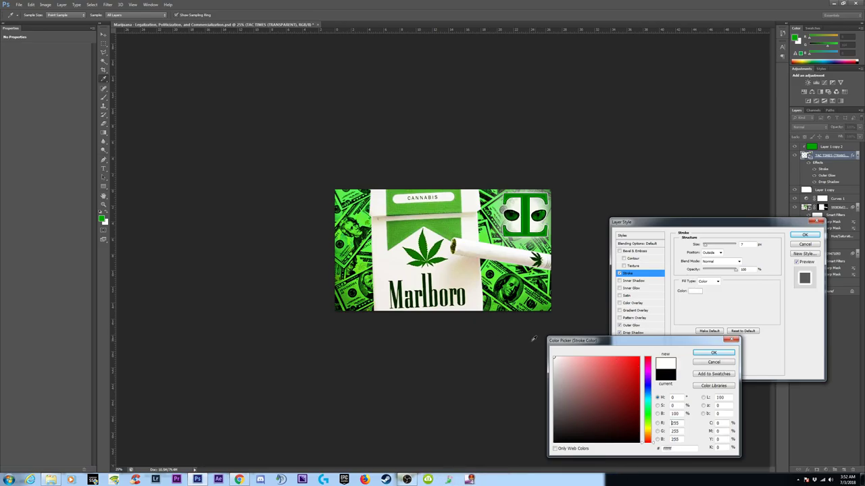
{"action": "left_click", "coordinate": [724, 352]}
{"action": "left_click_drag", "start_coordinate": [707, 247], "coordinate": [709, 248]}
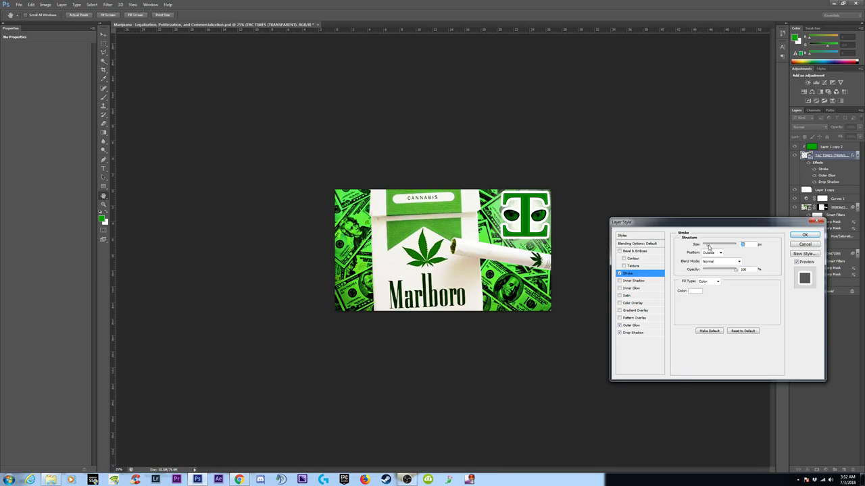
{"action": "left_click_drag", "start_coordinate": [708, 247], "coordinate": [708, 248]}
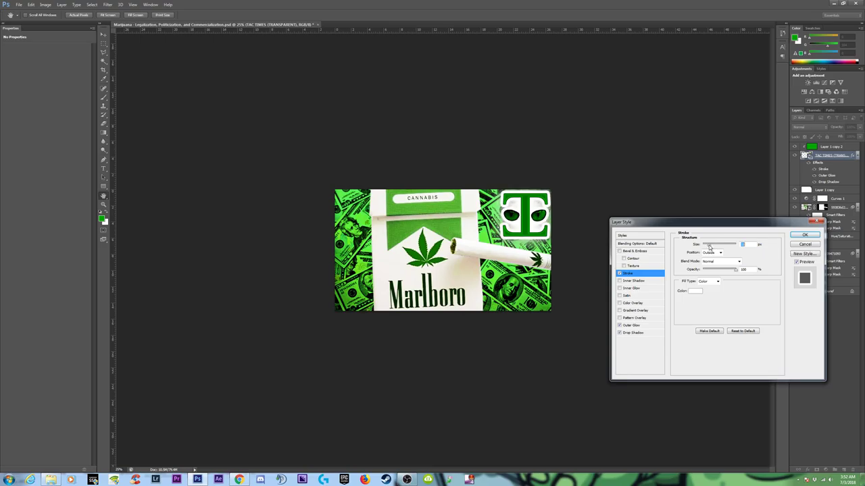
{"action": "left_click", "coordinate": [808, 237]}
{"action": "scroll", "coordinate": [615, 225], "scroll_direction": "down", "scroll_amount": 5}
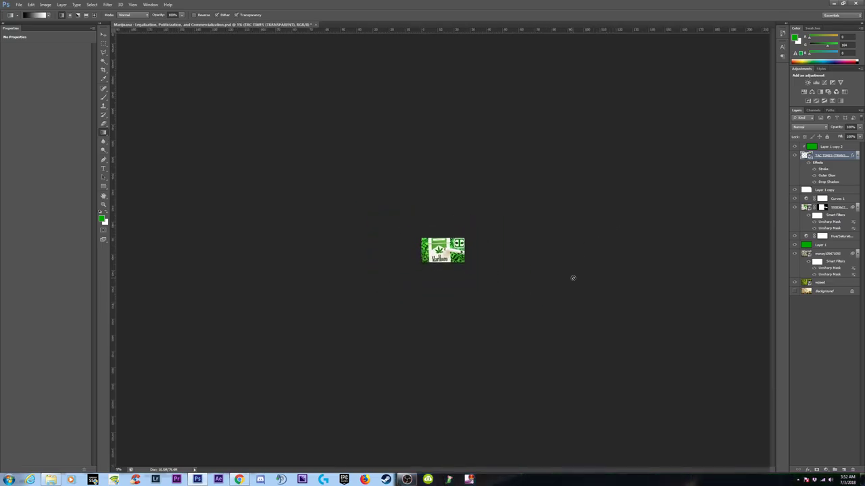
{"action": "scroll", "coordinate": [573, 281], "scroll_direction": "up", "scroll_amount": 5}
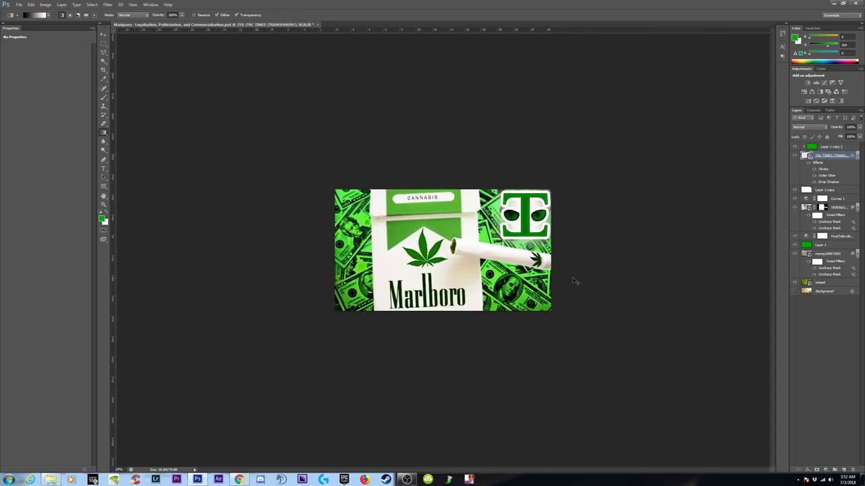
{"action": "scroll", "coordinate": [573, 279], "scroll_direction": "up", "scroll_amount": 2}
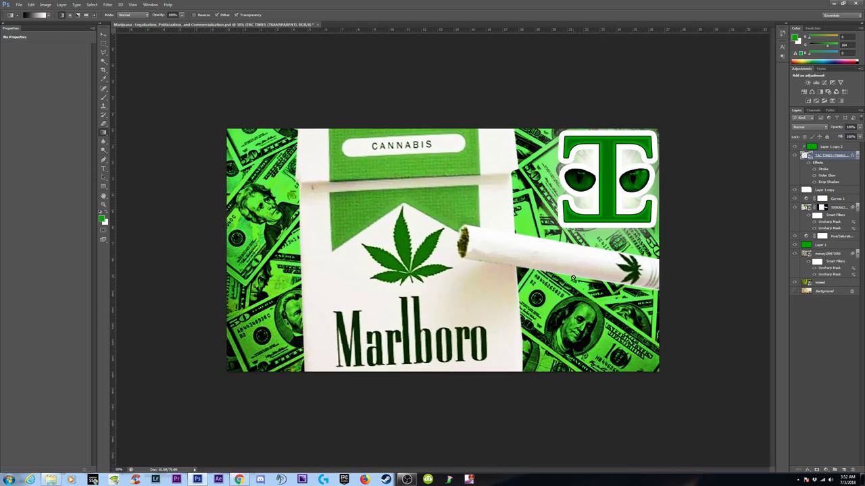
{"action": "scroll", "coordinate": [573, 279], "scroll_direction": "down", "scroll_amount": 1}
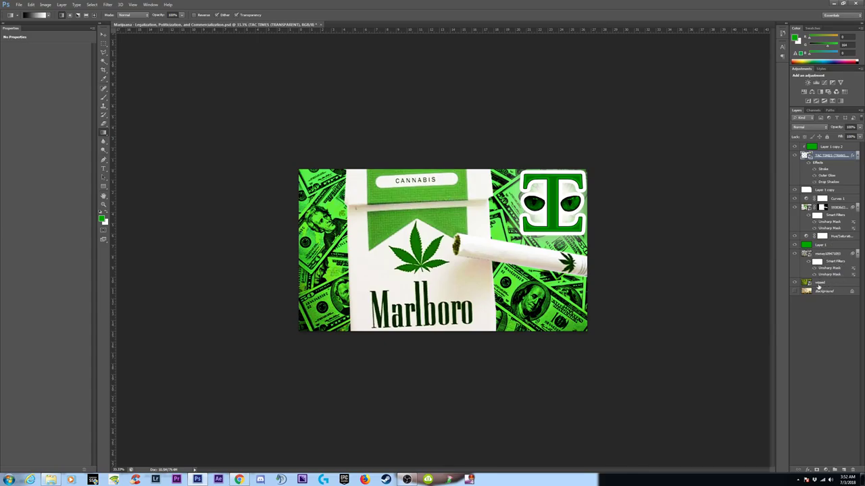
{"action": "left_click", "coordinate": [828, 284]}
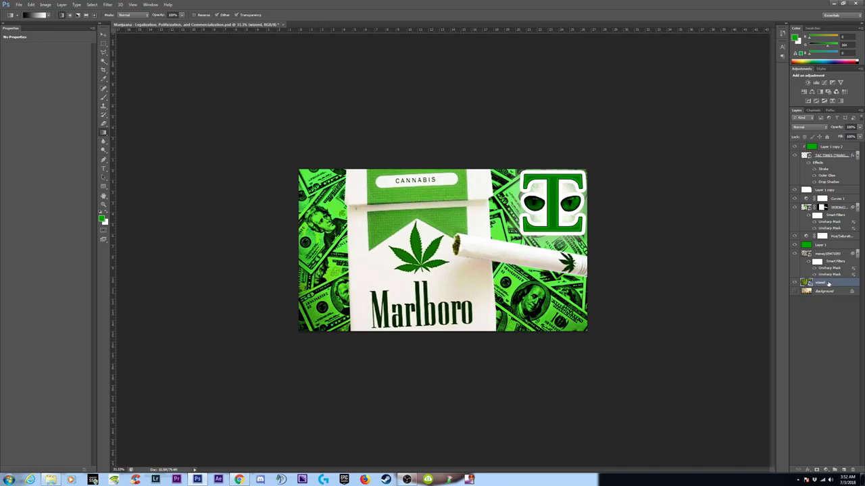
Move the weed layer above TAC TIMES, clip it with Ctrl+Alt+G, and reposition it
{"action": "left_click_drag", "start_coordinate": [829, 284], "coordinate": [825, 156]}
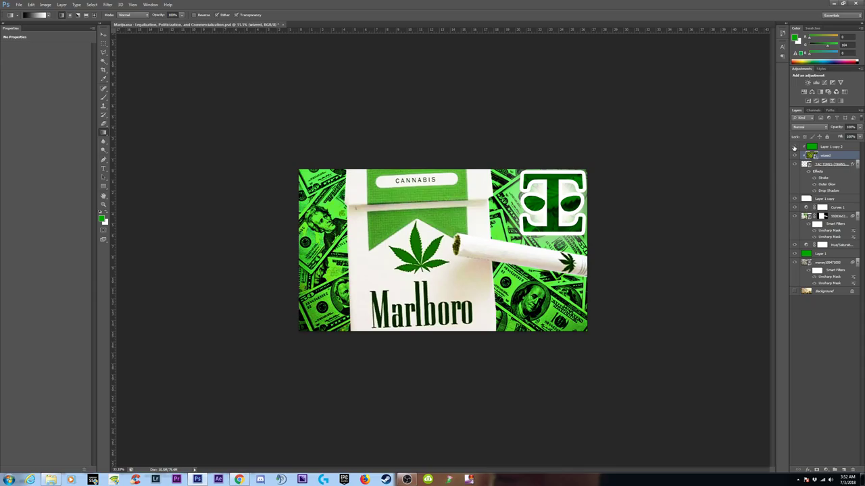
{"action": "key", "text": "ctrl+alt+g"}
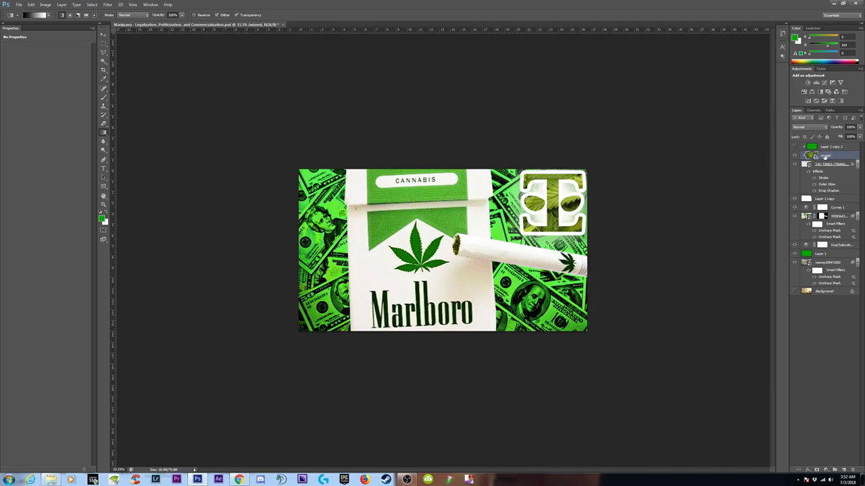
{"action": "left_click", "coordinate": [103, 36]}
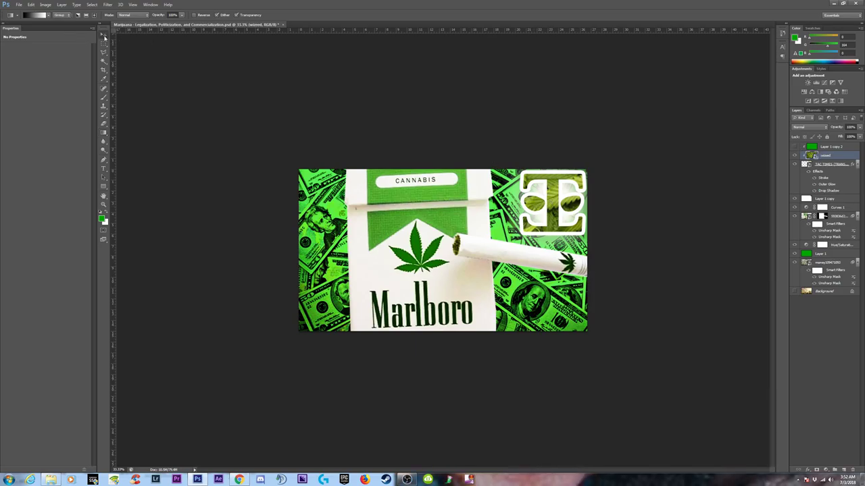
{"action": "left_click", "coordinate": [104, 37]}
{"action": "left_click_drag", "start_coordinate": [553, 212], "coordinate": [534, 200]}
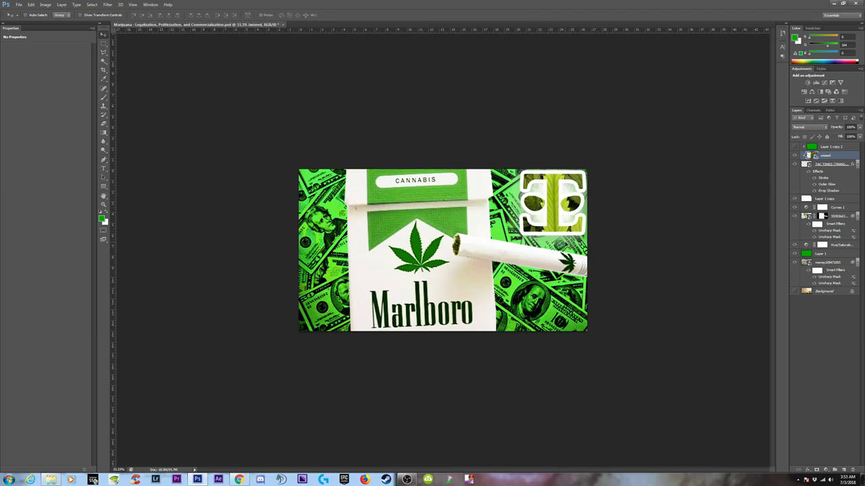
Enlarge the weed photo with Free Transform and shift it inside the logo letter
{"action": "key", "text": "ctrl+minus"}
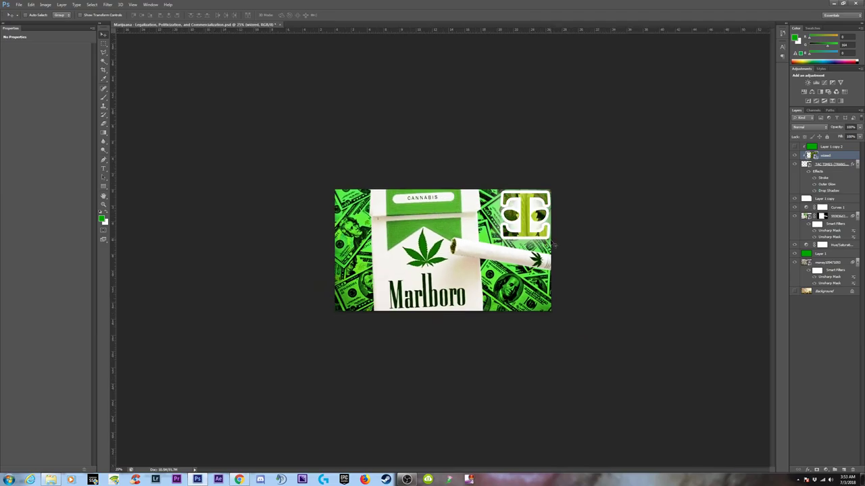
{"action": "key", "text": "ctrl+t"}
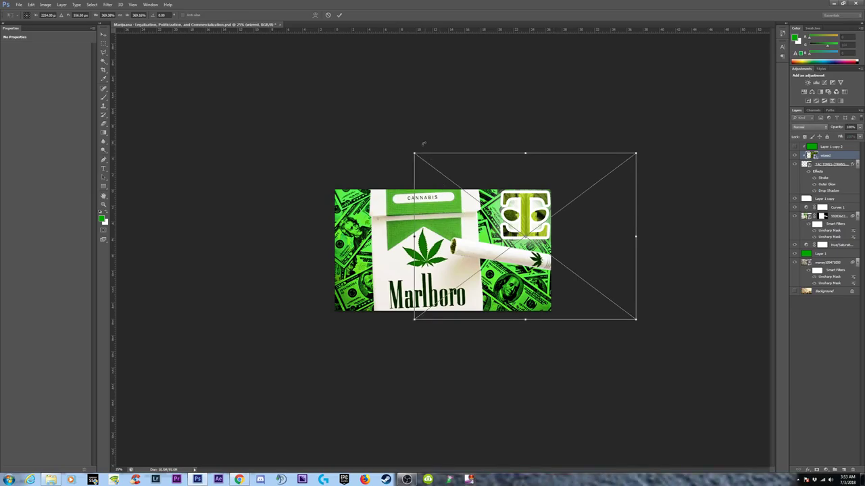
{"action": "left_click_drag", "start_coordinate": [411, 152], "coordinate": [326, 87]}
{"action": "left_click_drag", "start_coordinate": [636, 319], "coordinate": [728, 381]}
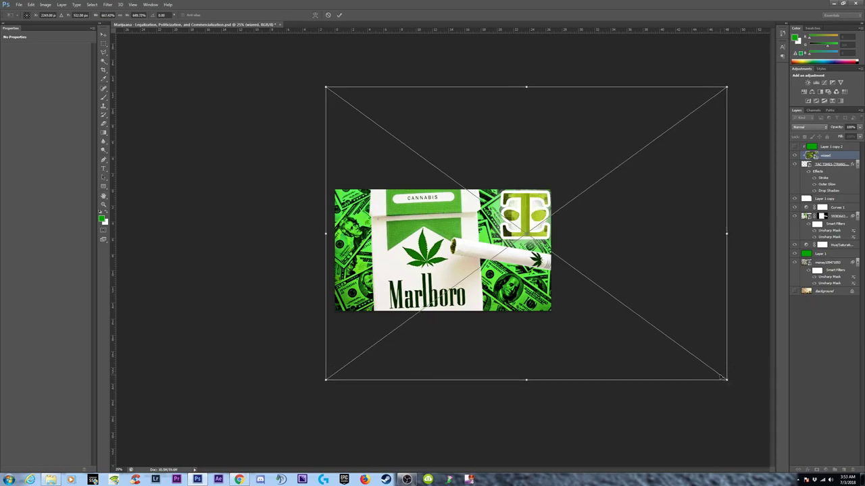
{"action": "key", "text": "Return"}
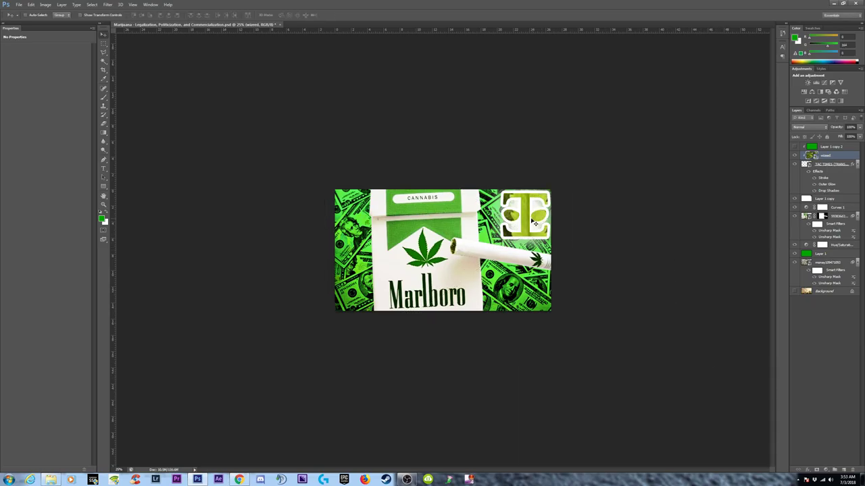
{"action": "left_click_drag", "start_coordinate": [532, 223], "coordinate": [522, 217]}
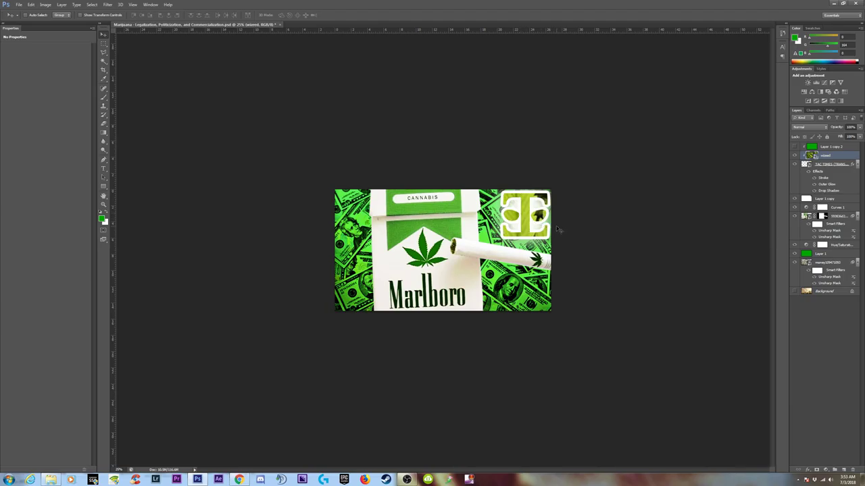
Stretch the weed texture wider and taller with a second Free Transform, then nudge it
{"action": "key", "text": "ctrl+t"}
{"action": "left_click_drag", "start_coordinate": [716, 231], "coordinate": [745, 228]}
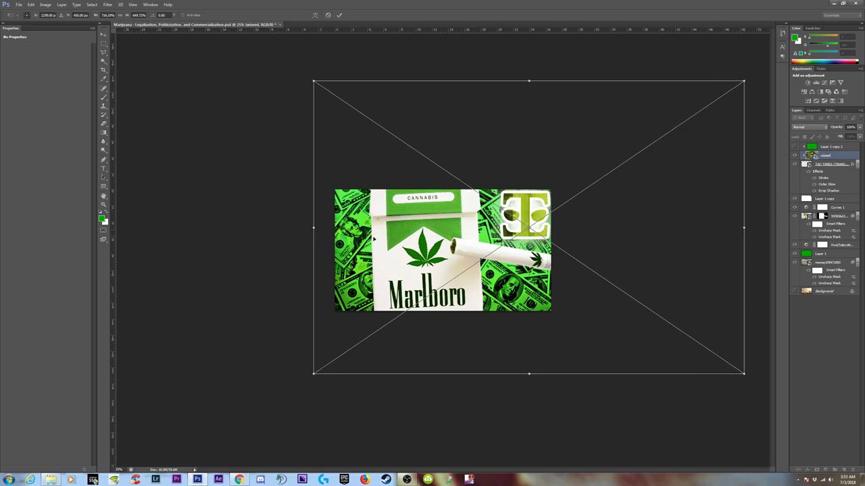
{"action": "left_click_drag", "start_coordinate": [310, 227], "coordinate": [285, 227]}
{"action": "left_click_drag", "start_coordinate": [743, 228], "coordinate": [761, 228]}
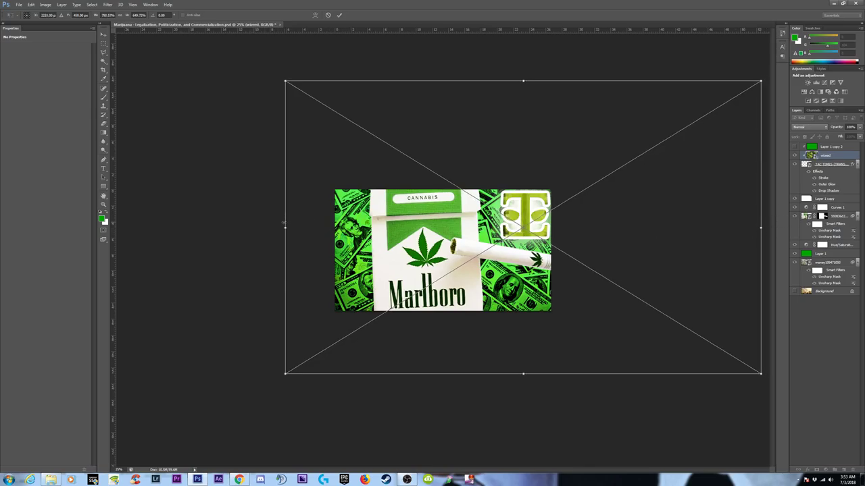
{"action": "left_click_drag", "start_coordinate": [285, 227], "coordinate": [275, 228]}
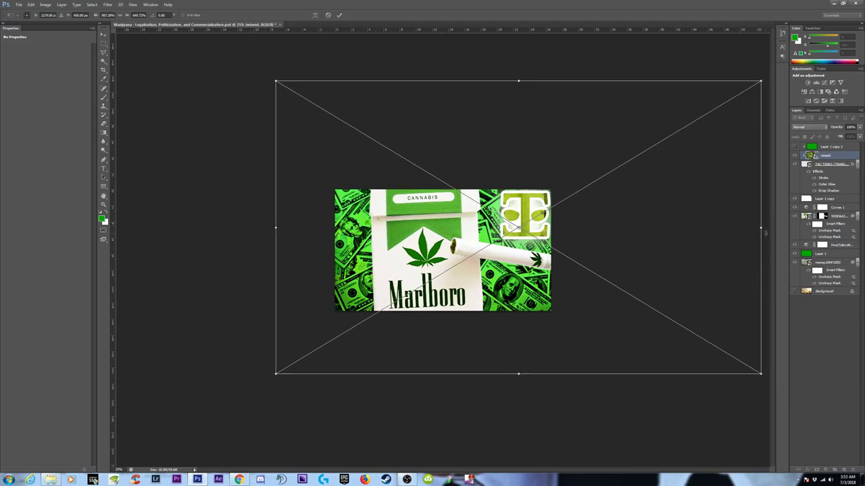
{"action": "left_click_drag", "start_coordinate": [765, 233], "coordinate": [765, 228]}
{"action": "left_click_drag", "start_coordinate": [521, 79], "coordinate": [521, 70]}
{"action": "left_click_drag", "start_coordinate": [520, 374], "coordinate": [520, 386]}
{"action": "left_click_drag", "start_coordinate": [275, 227], "coordinate": [268, 229]}
{"action": "left_click_drag", "start_coordinate": [766, 229], "coordinate": [770, 231]}
{"action": "key", "text": "Return"}
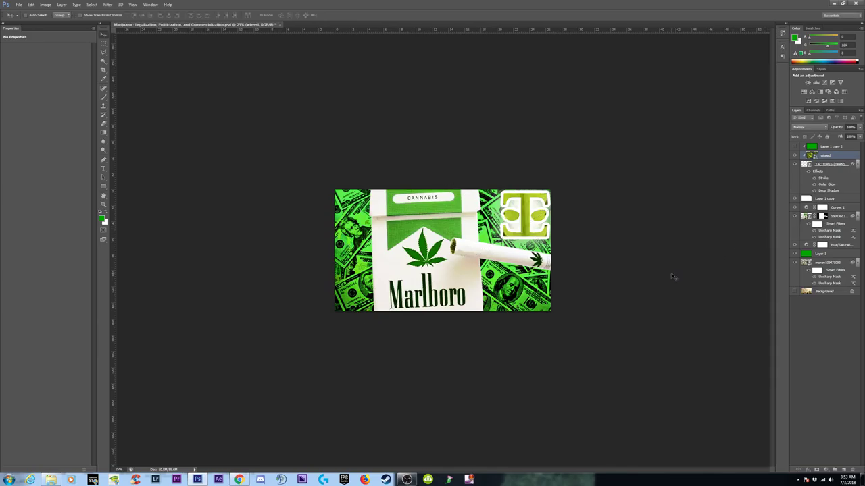
{"action": "left_click_drag", "start_coordinate": [528, 214], "coordinate": [525, 216]}
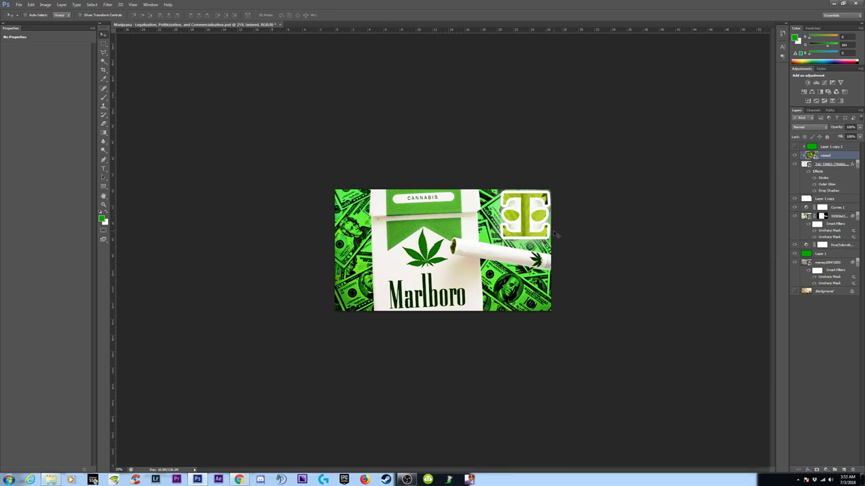
Leave the green Layer 1 copy 2 overlay hidden, shift the weed texture, then delete it
{"action": "left_click", "coordinate": [795, 147]}
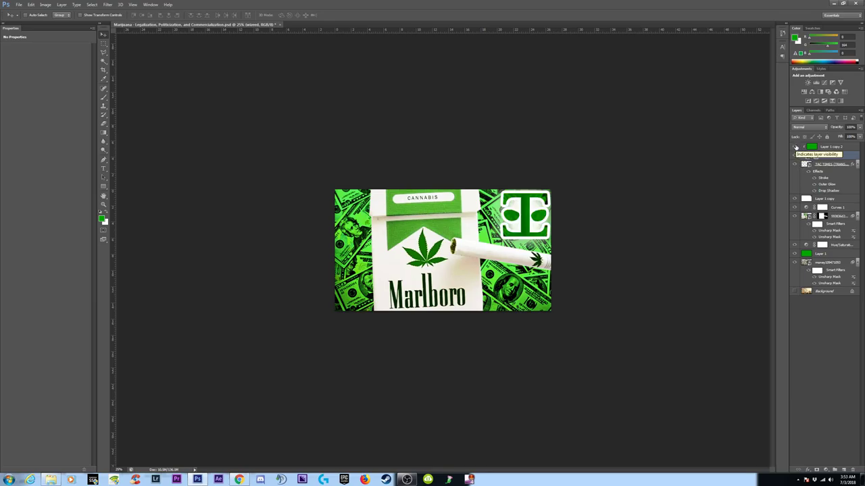
{"action": "left_click", "coordinate": [795, 147]}
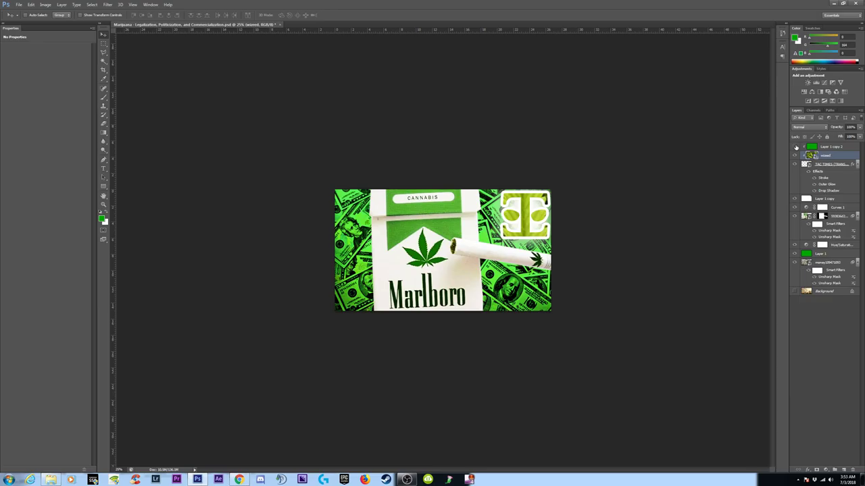
{"action": "left_click", "coordinate": [795, 146]}
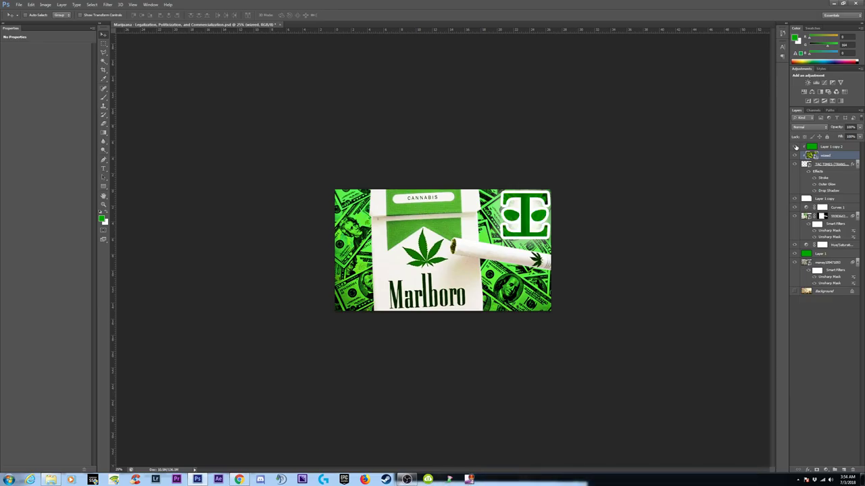
{"action": "left_click", "coordinate": [795, 146]}
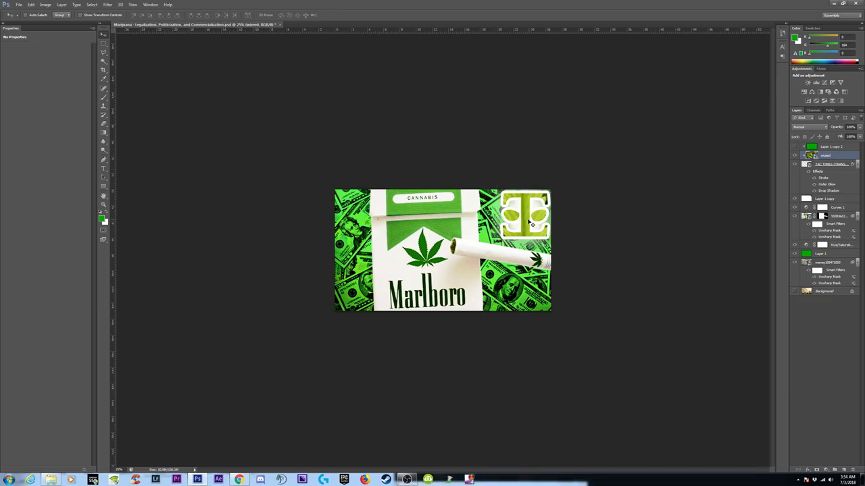
{"action": "mouse_move", "coordinate": [531, 223]}
{"action": "left_mouse_down"}
{"action": "mouse_move", "coordinate": [530, 150]}
{"action": "mouse_move", "coordinate": [529, 188]}
{"action": "mouse_move", "coordinate": [556, 279]}
{"action": "mouse_move", "coordinate": [531, 230]}
{"action": "left_mouse_up"}
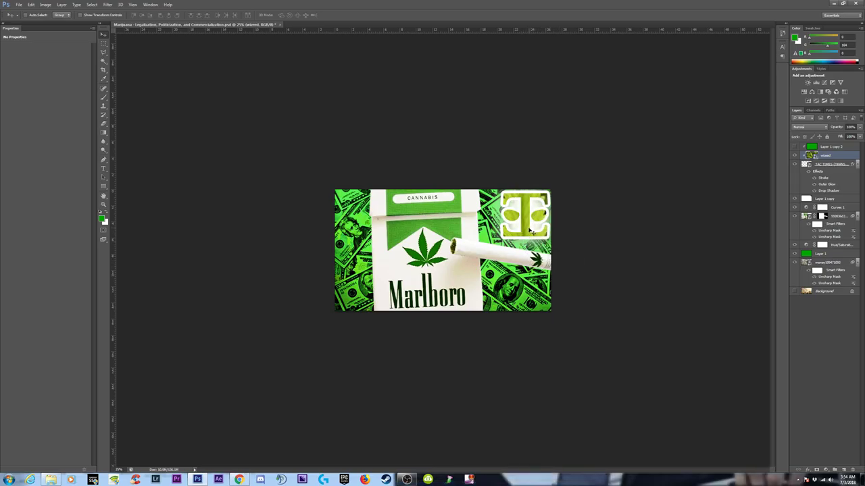
{"action": "key", "text": "Delete"}
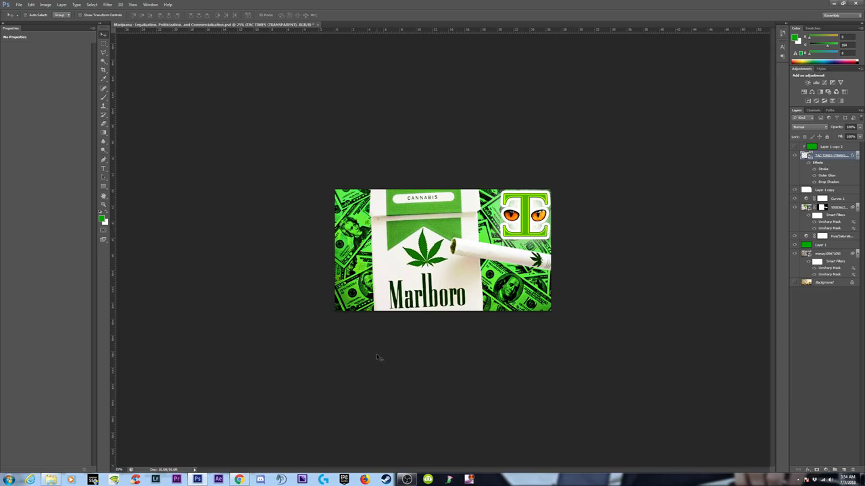
In Chrome, replace the Google Images query 'money' with 'weed' and search
{"action": "left_click", "coordinate": [239, 479]}
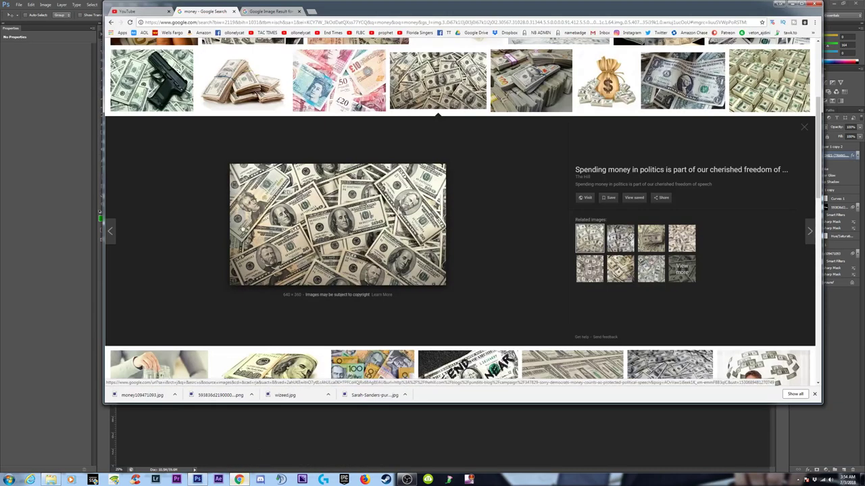
{"action": "scroll", "coordinate": [365, 81], "scroll_direction": "up", "scroll_amount": 3}
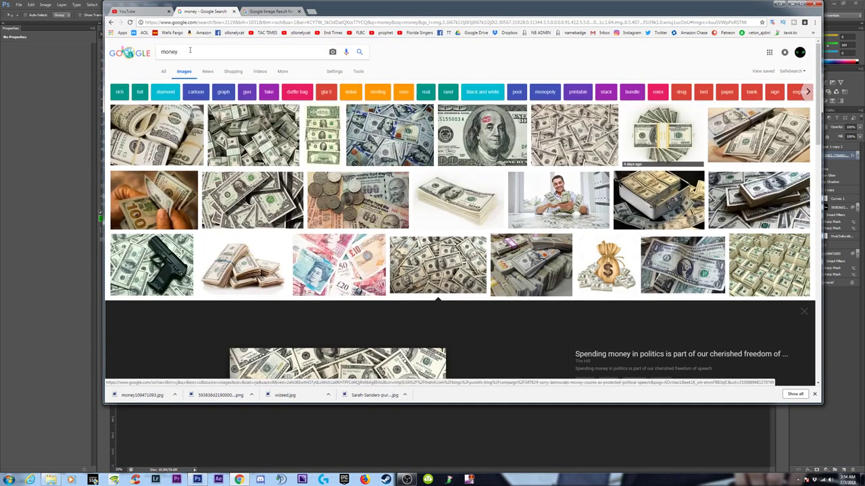
{"action": "left_click_drag", "start_coordinate": [202, 52], "coordinate": [154, 51]}
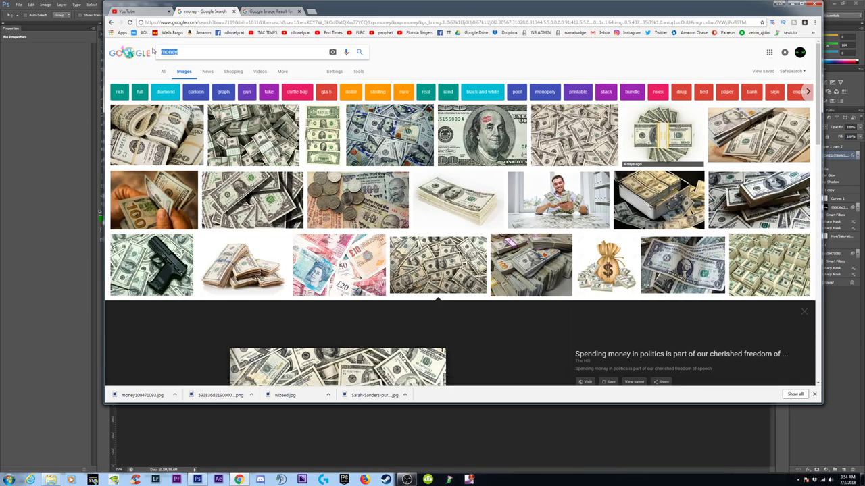
{"action": "type", "text": "weed"}
{"action": "key", "text": "Return"}
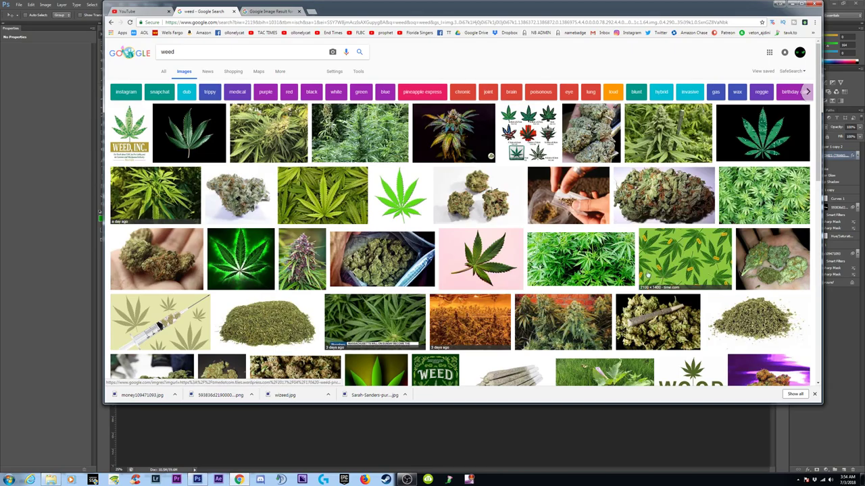
{"action": "scroll", "coordinate": [436, 252], "scroll_direction": "down", "scroll_amount": 4}
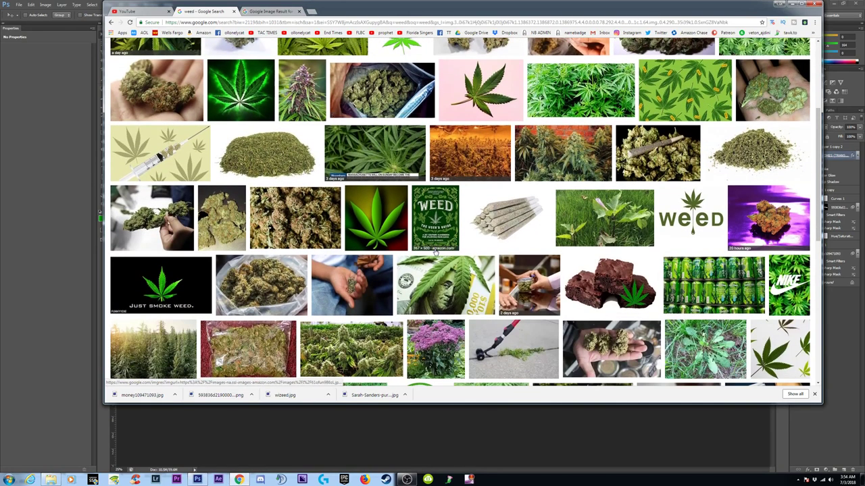
{"action": "scroll", "coordinate": [436, 252], "scroll_direction": "down", "scroll_amount": 2}
{"action": "scroll", "coordinate": [435, 252], "scroll_direction": "up", "scroll_amount": 5}
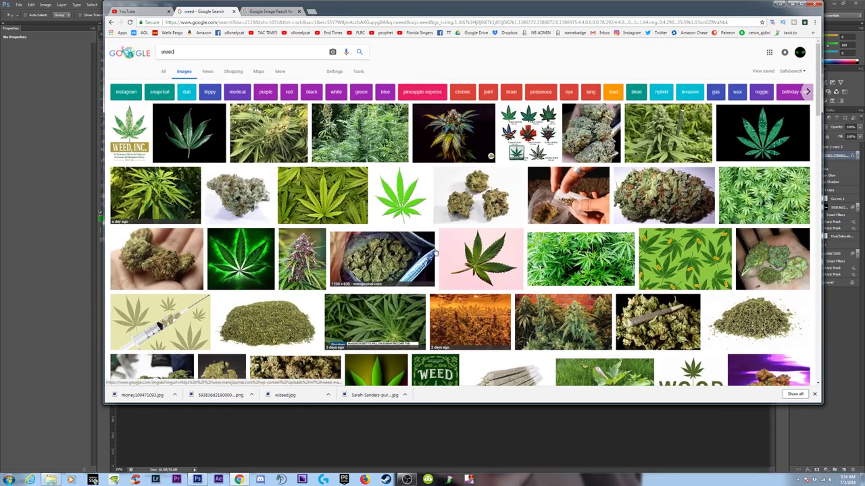
Preview several dill weed results, settling on the larger Savory Spice dill image
{"action": "left_click", "coordinate": [268, 324]}
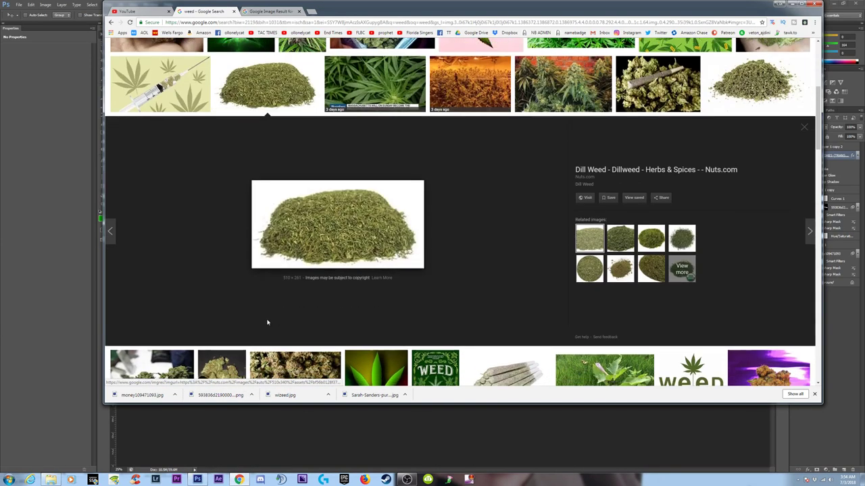
{"action": "left_click", "coordinate": [617, 241]}
{"action": "left_click", "coordinate": [593, 273]}
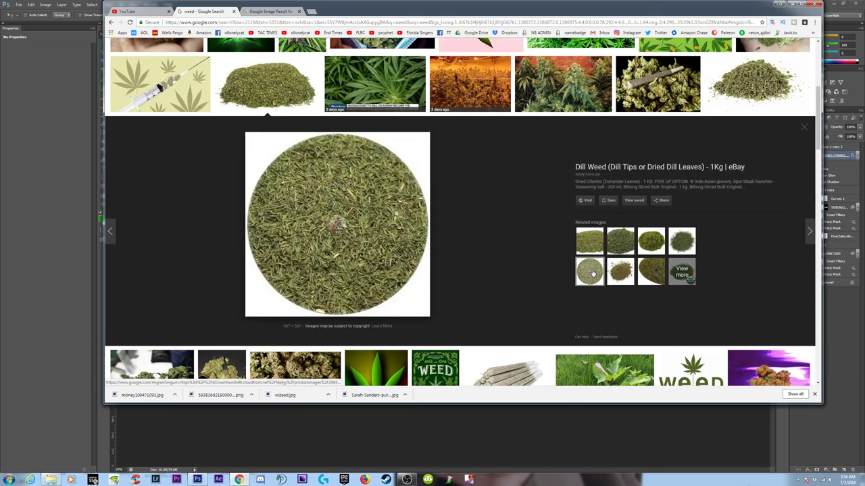
{"action": "left_click", "coordinate": [653, 271]}
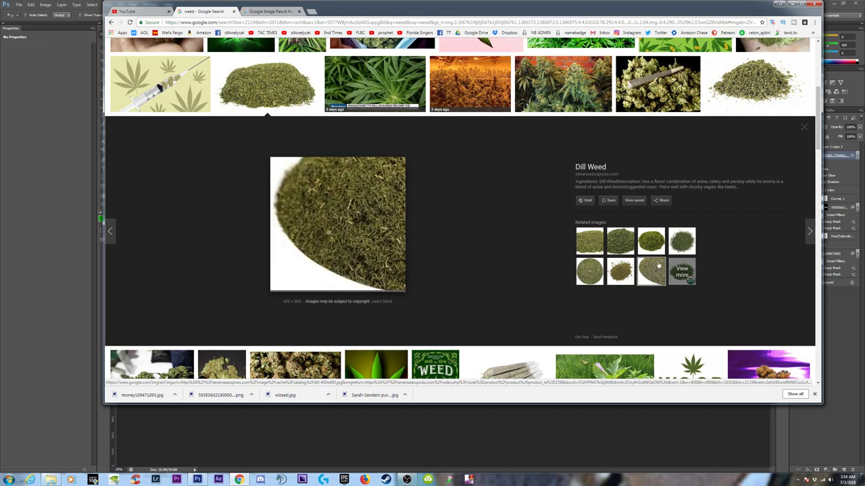
{"action": "left_click", "coordinate": [653, 241]}
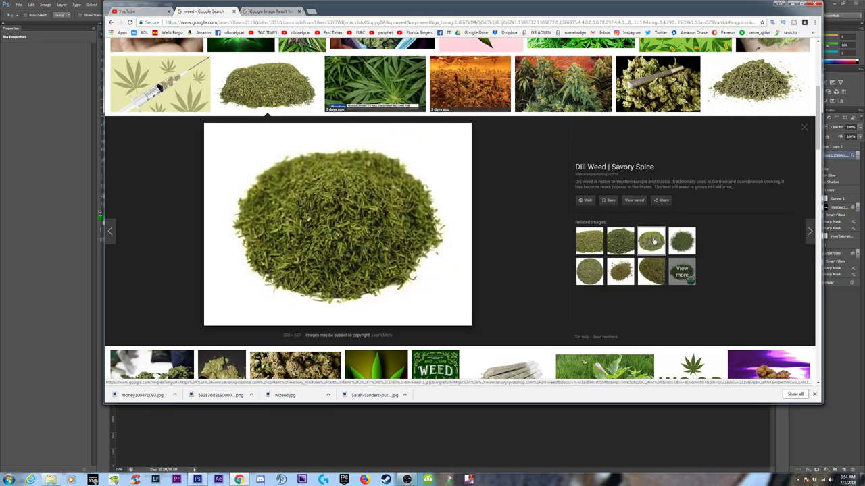
{"action": "left_click", "coordinate": [620, 241]}
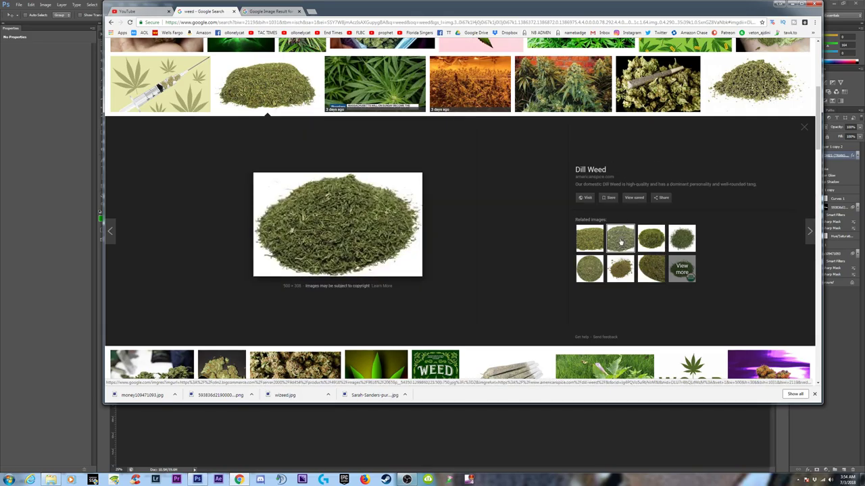
{"action": "left_click", "coordinate": [658, 242]}
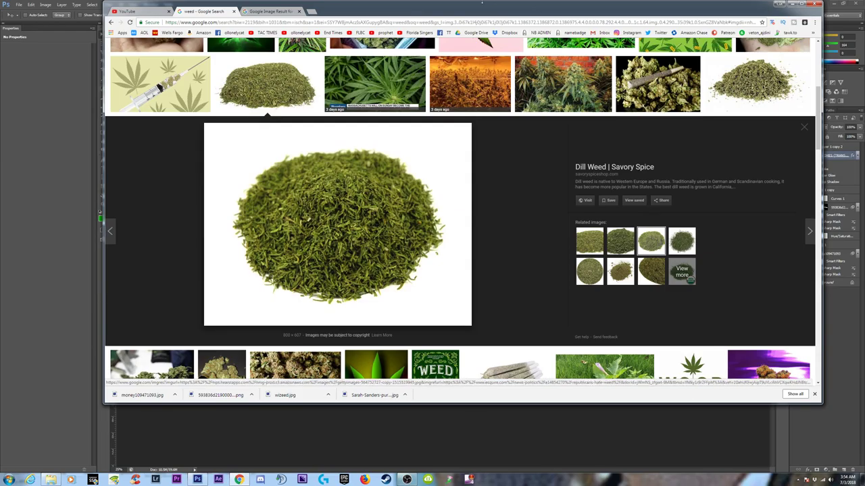
{"action": "left_click_drag", "start_coordinate": [520, 15], "coordinate": [482, 41]}
{"action": "left_click", "coordinate": [584, 269]}
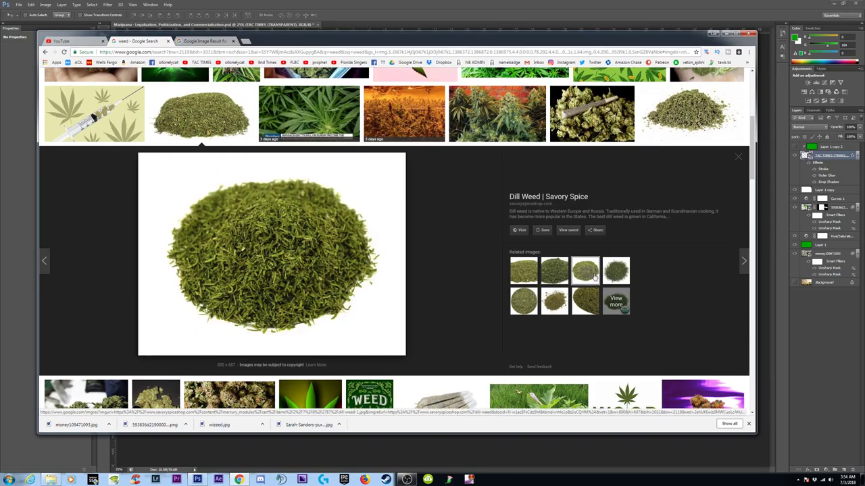
Save the dill image as dill-weed-1.jpg and return to Photoshop
{"action": "right_click", "coordinate": [269, 232]}
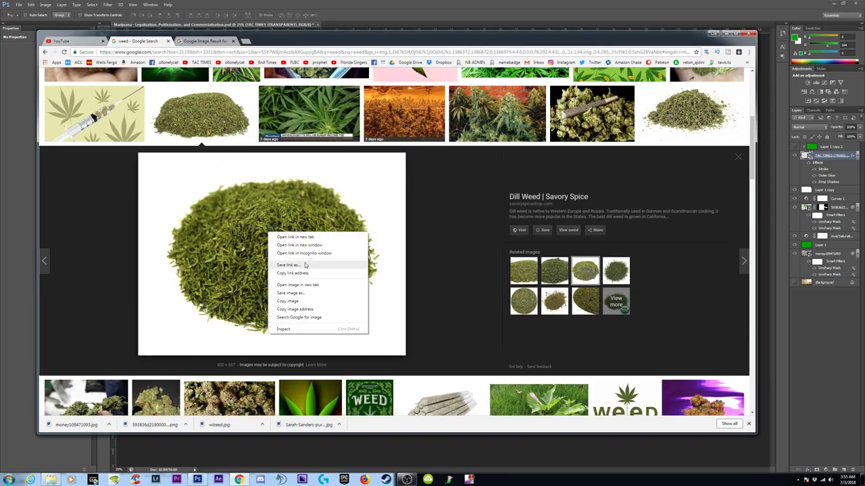
{"action": "left_click", "coordinate": [292, 294]}
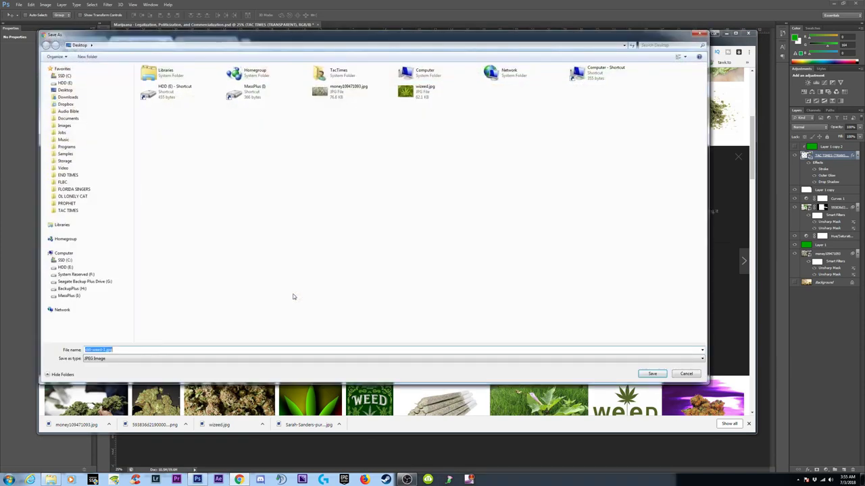
{"action": "left_click", "coordinate": [653, 375]}
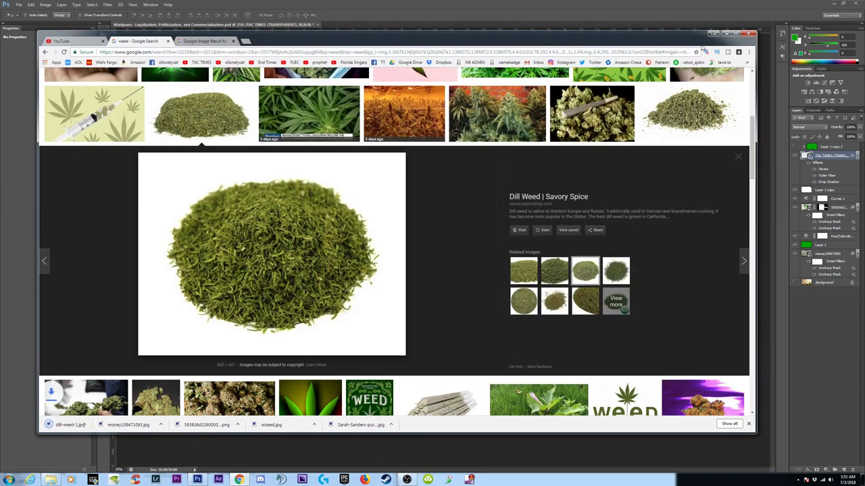
{"action": "left_click", "coordinate": [717, 35]}
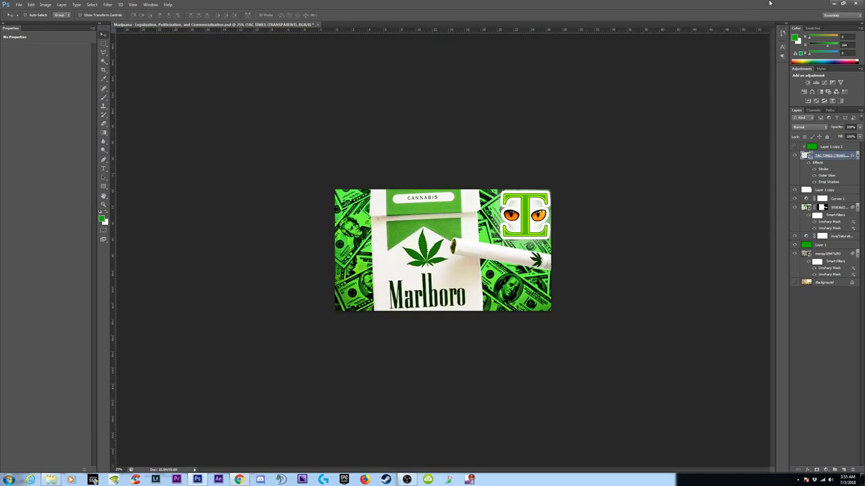
Place dill-weed-1.jpg from the desktop onto the canvas, scaled over the upper-right TAC TIMES logo
{"action": "left_click", "coordinate": [841, 4]}
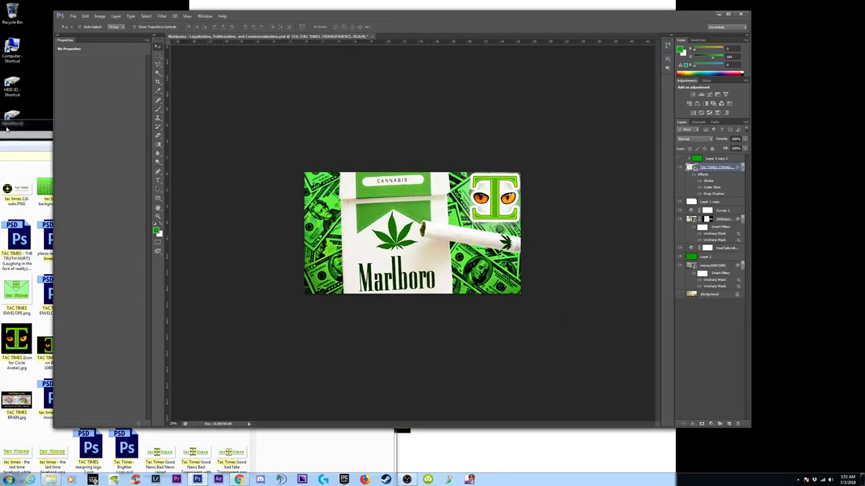
{"action": "left_click", "coordinate": [7, 129]}
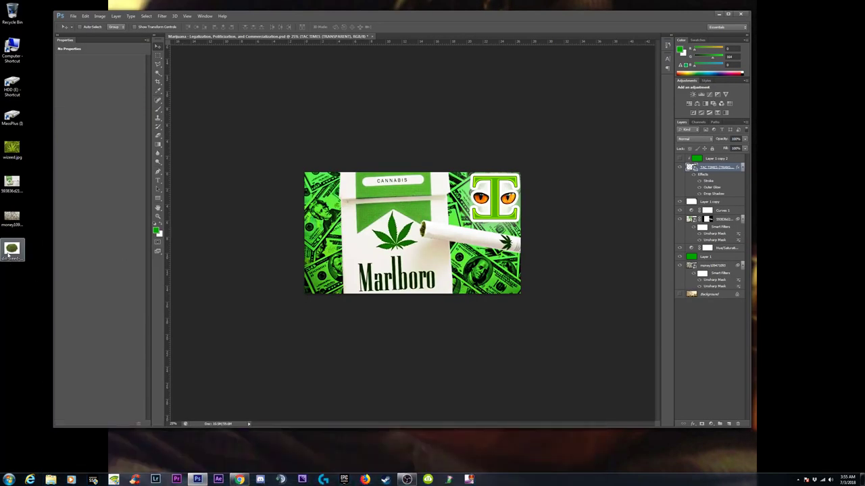
{"action": "left_click_drag", "start_coordinate": [9, 254], "coordinate": [511, 213]}
{"action": "left_click_drag", "start_coordinate": [428, 249], "coordinate": [555, 247]}
{"action": "left_click_drag", "start_coordinate": [445, 164], "coordinate": [422, 149]}
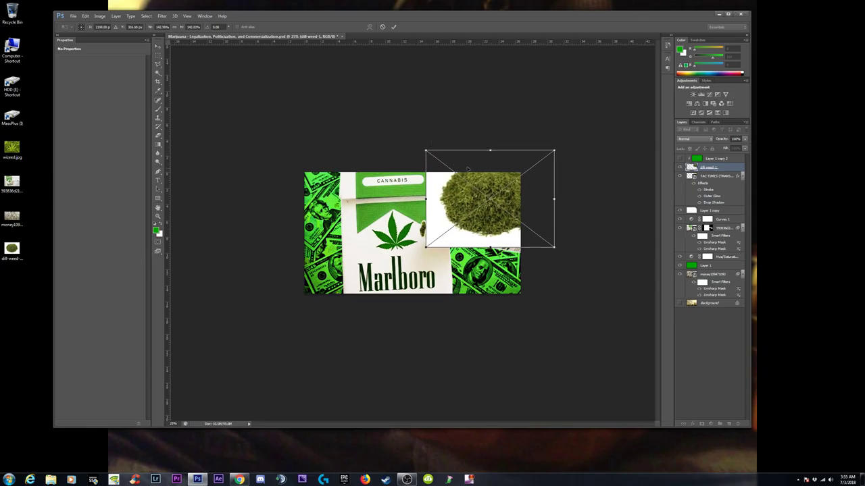
{"action": "key", "text": "Return"}
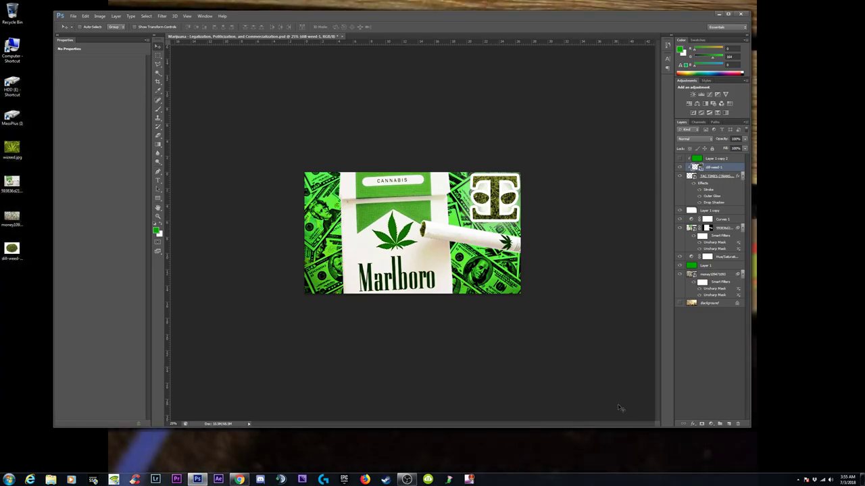
{"action": "left_click", "coordinate": [693, 423]}
Set the TAC TIMES logo's stroke size to 10, then delete Layer 1 copy 2
{"action": "left_click", "coordinate": [705, 359]}
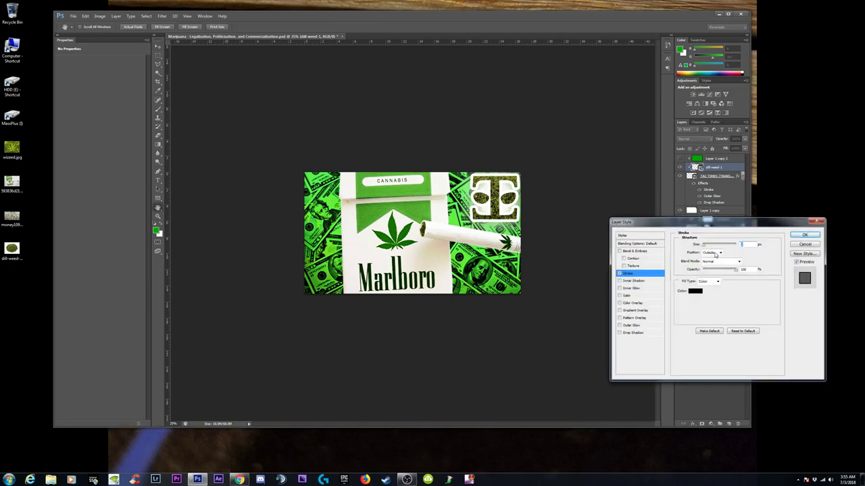
{"action": "left_click", "coordinate": [811, 236]}
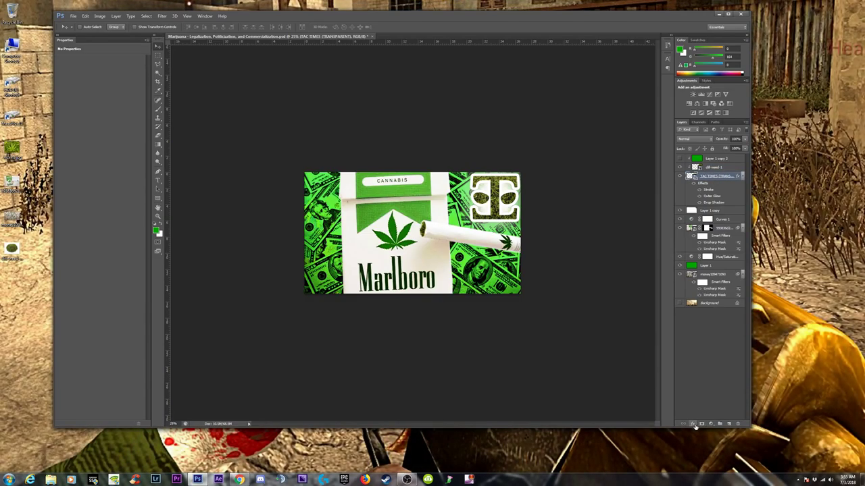
{"action": "left_click", "coordinate": [693, 424]}
{"action": "left_click", "coordinate": [710, 359]}
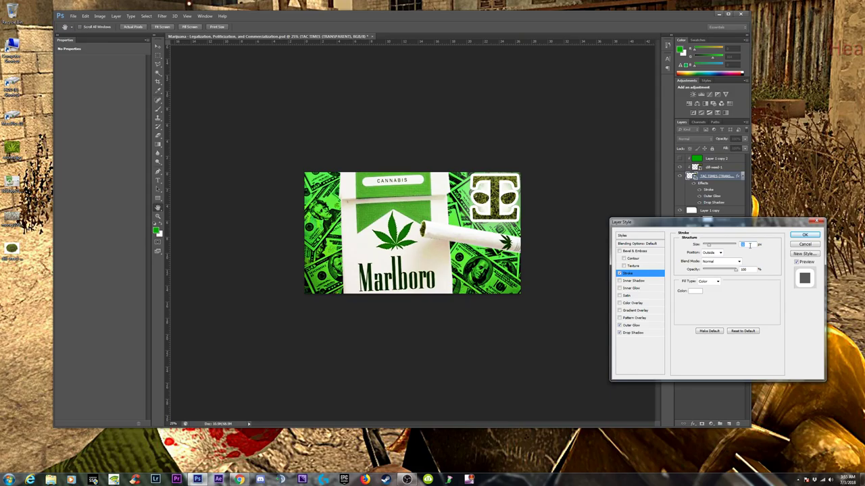
{"action": "type", "text": "11"}
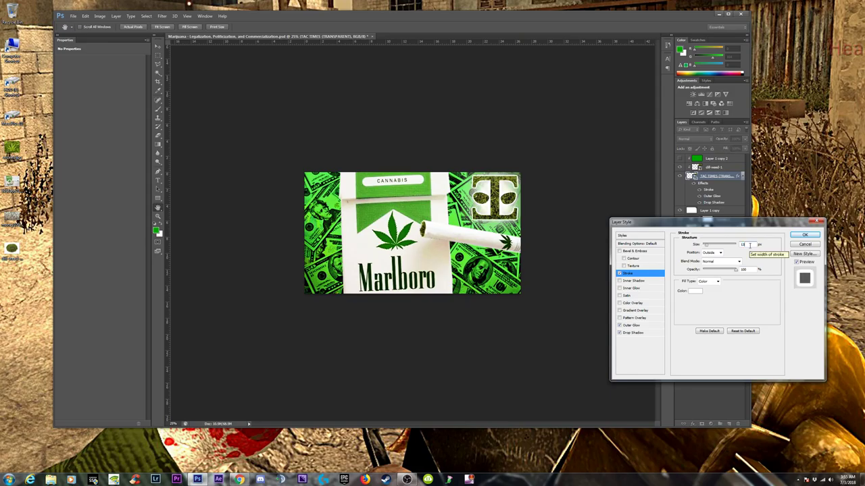
{"action": "type", "text": "0"}
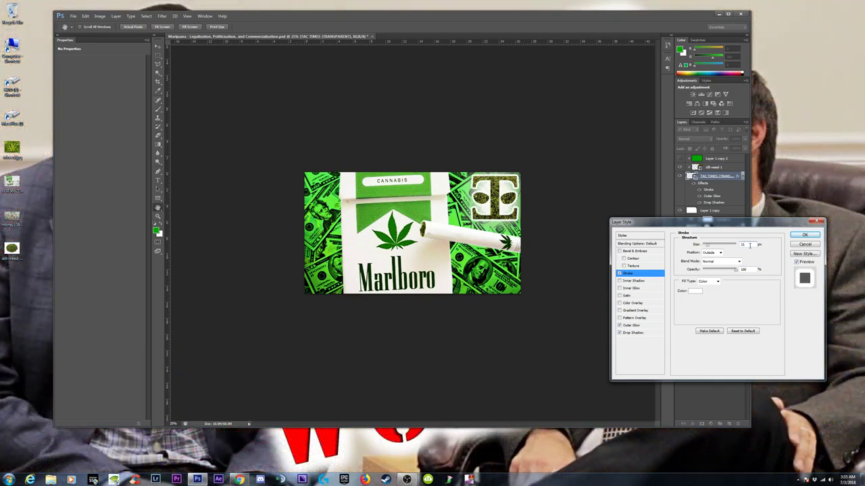
{"action": "left_click", "coordinate": [801, 235]}
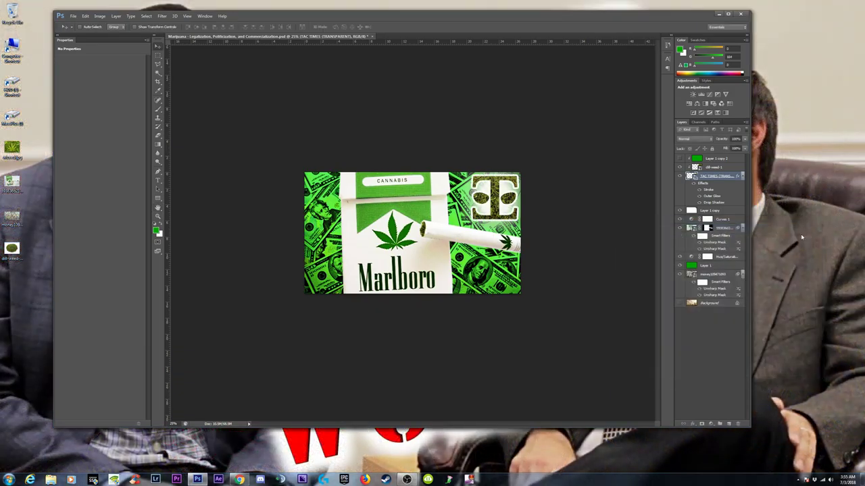
{"action": "left_click", "coordinate": [713, 160]}
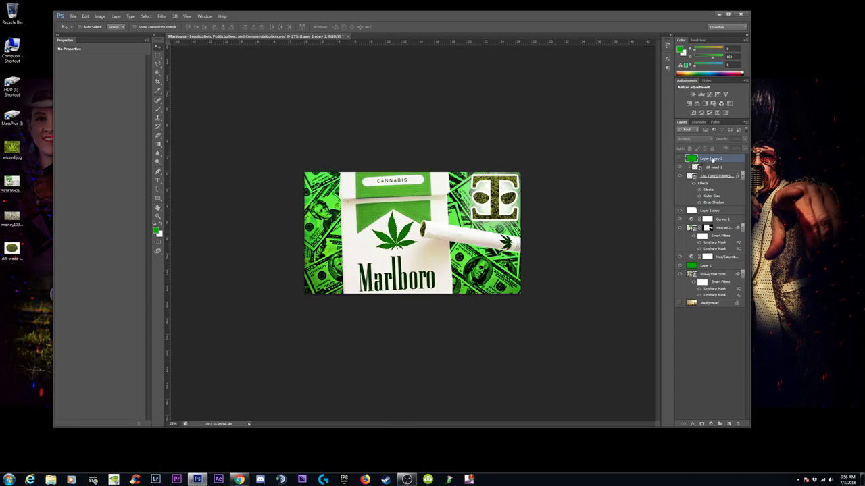
{"action": "key", "text": "Delete"}
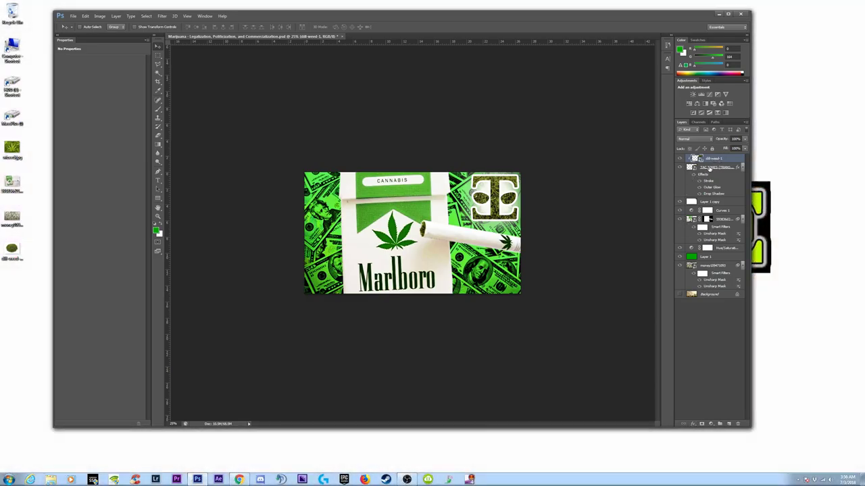
Raise the Spread of the TAC TIMES logo's Outer Glow and apply it
{"action": "left_click", "coordinate": [709, 167]}
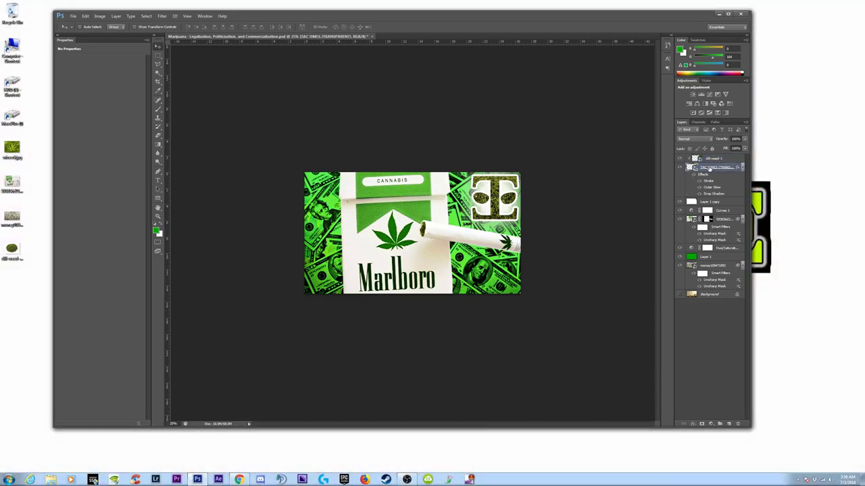
{"action": "left_click", "coordinate": [694, 423]}
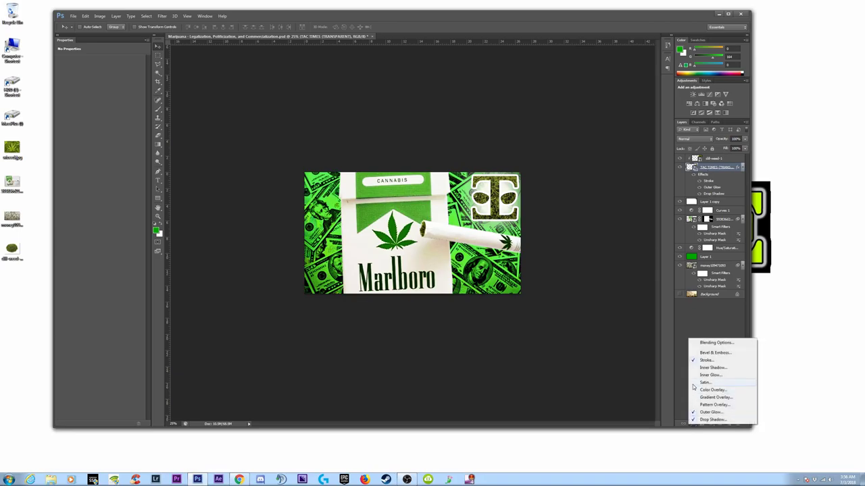
{"action": "left_click", "coordinate": [711, 412]}
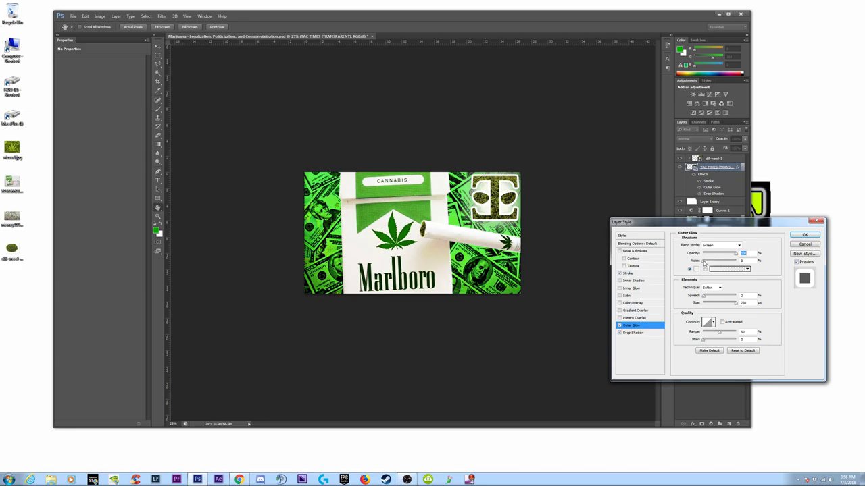
{"action": "left_click", "coordinate": [705, 297]}
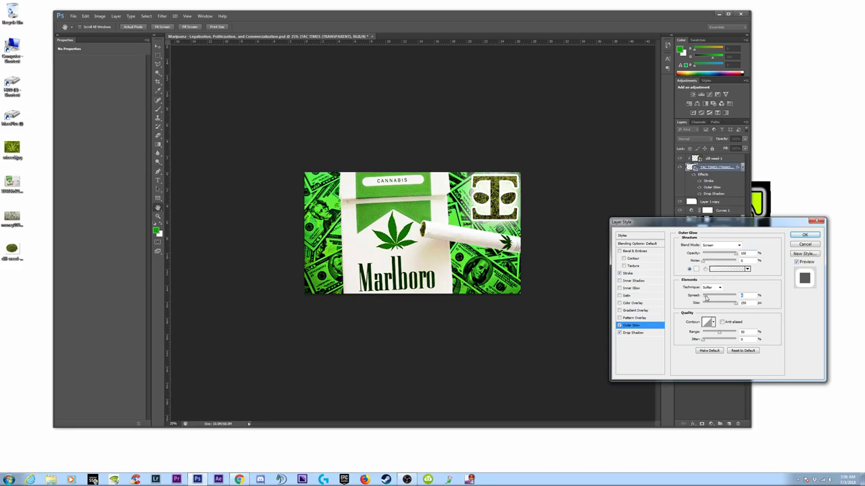
{"action": "left_click", "coordinate": [804, 235]}
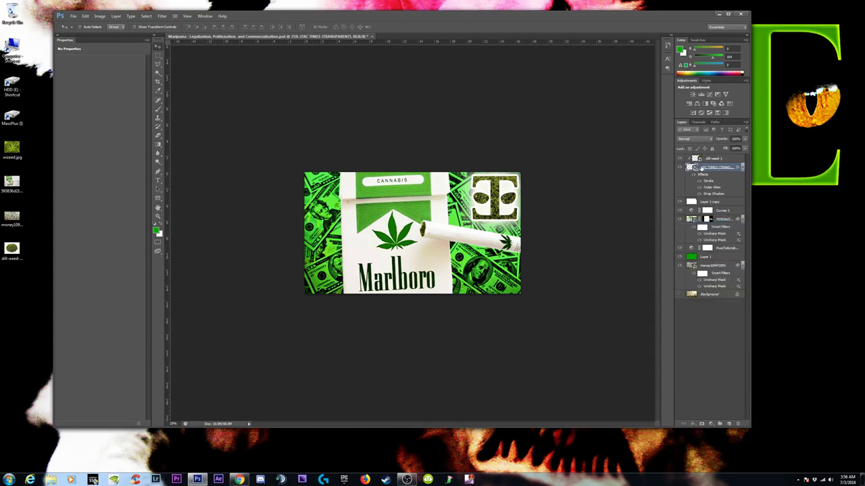
Reopen the logo's Outer Glow and nudge the Spread slider higher
{"action": "left_click", "coordinate": [693, 424]}
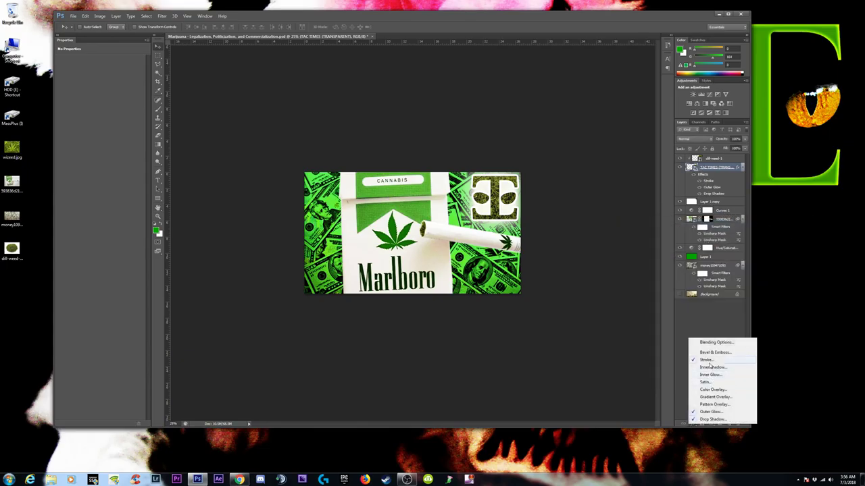
{"action": "left_click", "coordinate": [710, 411]}
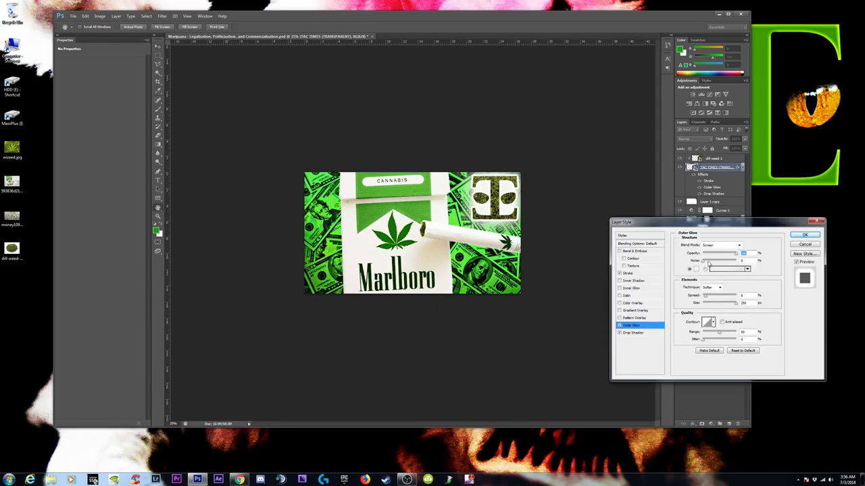
{"action": "left_click_drag", "start_coordinate": [706, 296], "coordinate": [703, 297]}
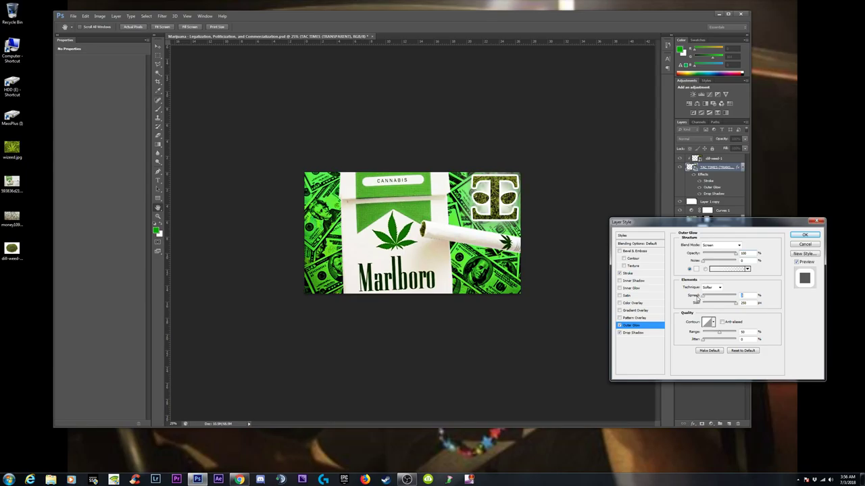
{"action": "left_click_drag", "start_coordinate": [703, 298], "coordinate": [706, 298]}
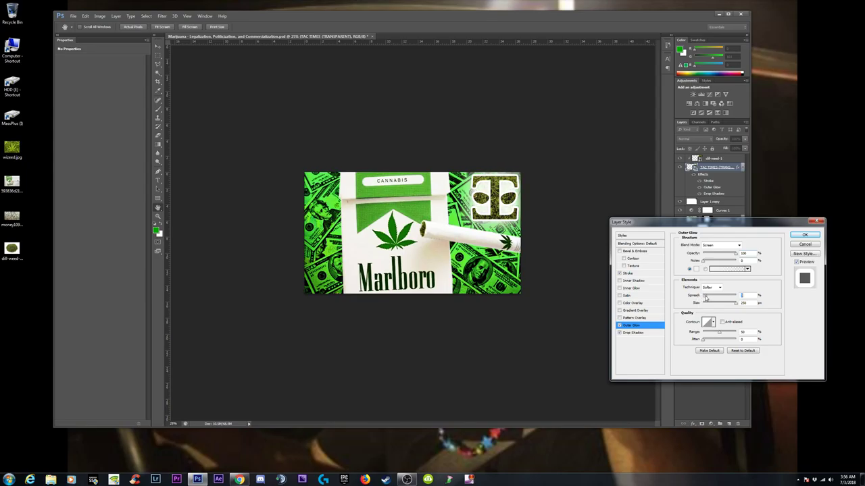
{"action": "left_click_drag", "start_coordinate": [705, 297], "coordinate": [707, 298]}
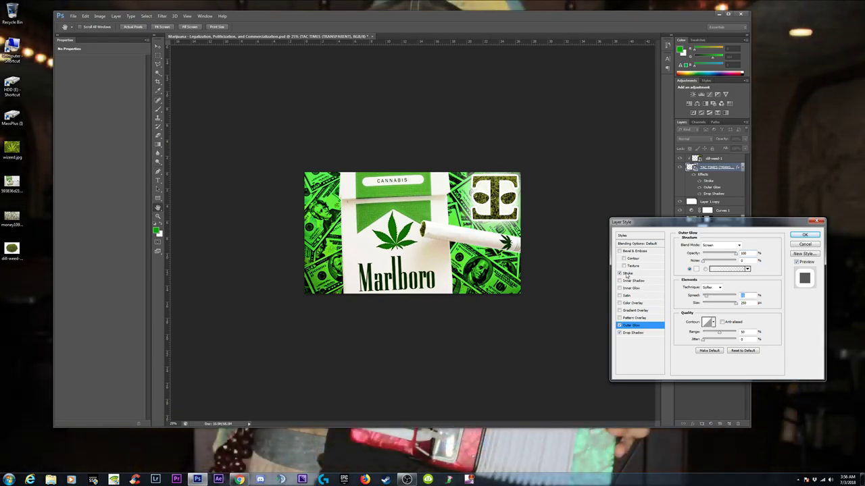
Try a black stroke on the TAC TIMES logo, testing positions and a thinner width
{"action": "left_click", "coordinate": [627, 274]}
{"action": "left_click", "coordinate": [695, 290]}
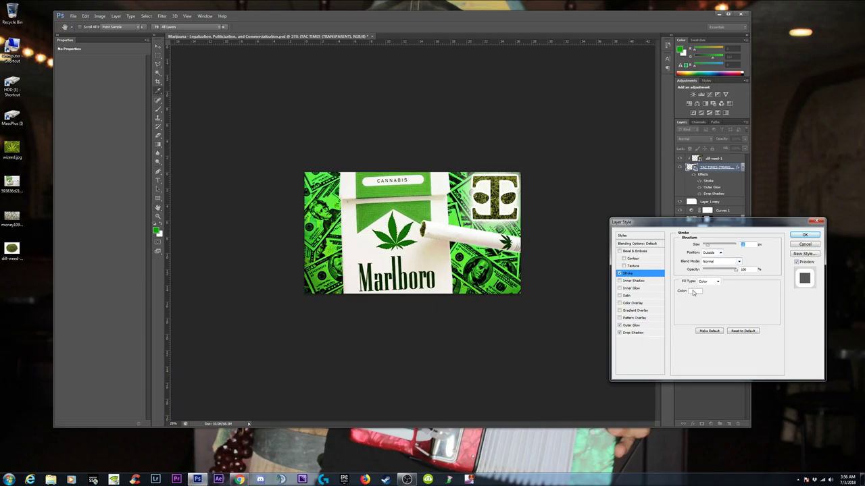
{"action": "left_click", "coordinate": [557, 441]}
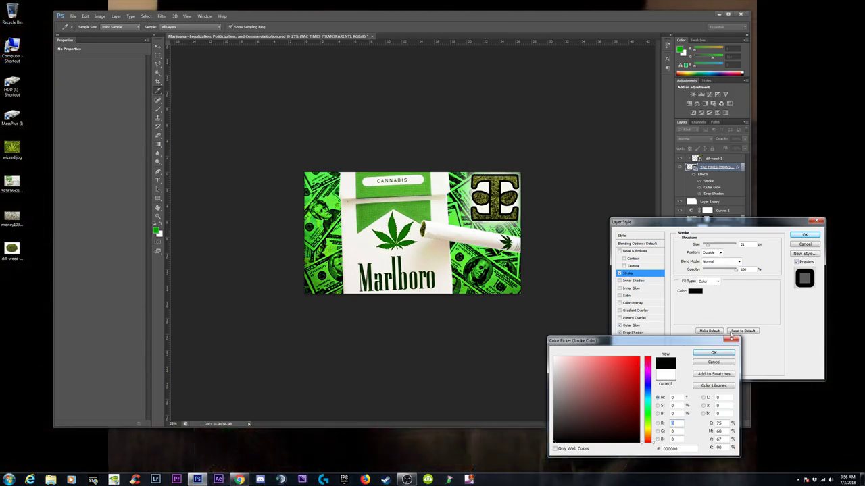
{"action": "left_click", "coordinate": [714, 353]}
{"action": "left_click", "coordinate": [709, 252]}
{"action": "left_click", "coordinate": [711, 262]}
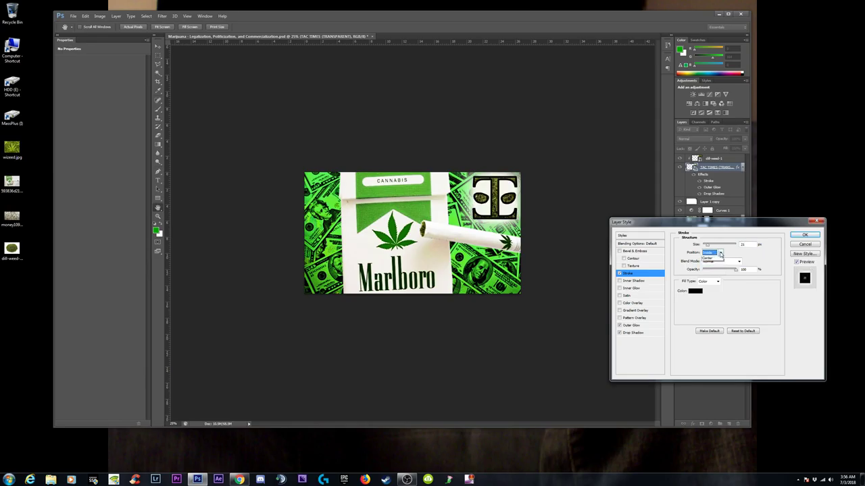
{"action": "left_click", "coordinate": [720, 253]}
{"action": "left_click", "coordinate": [710, 269]}
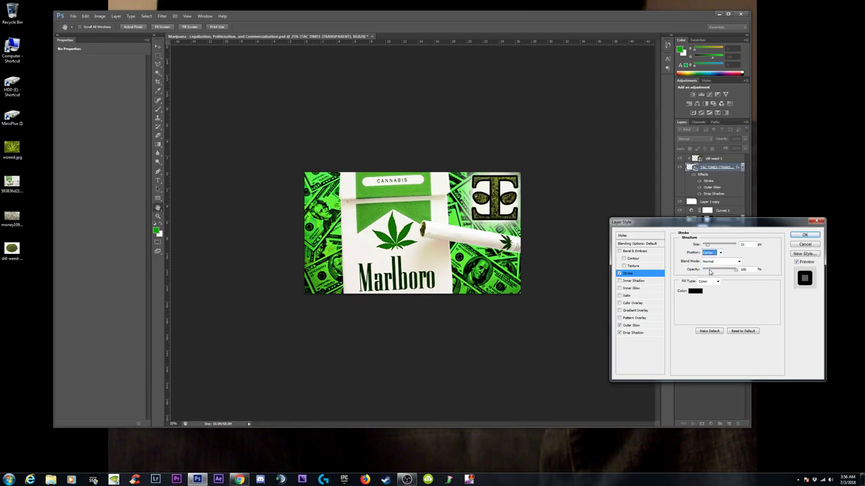
{"action": "key", "text": "Up"}
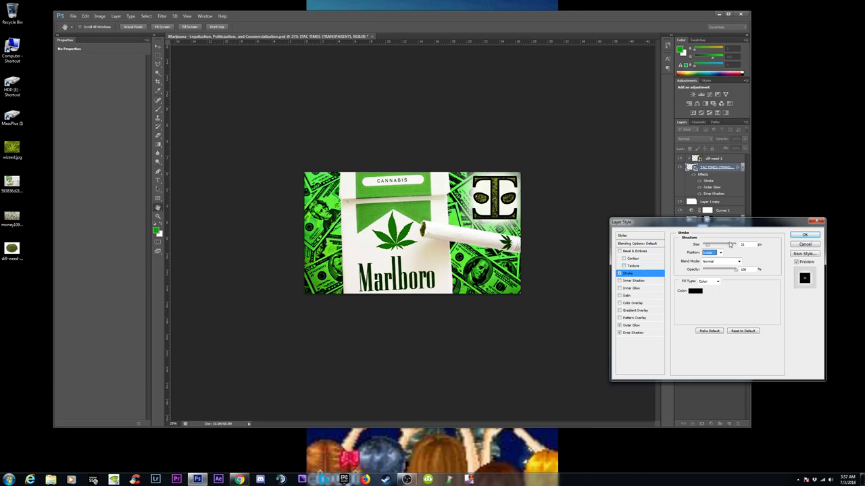
{"action": "left_click_drag", "start_coordinate": [706, 247], "coordinate": [707, 247]}
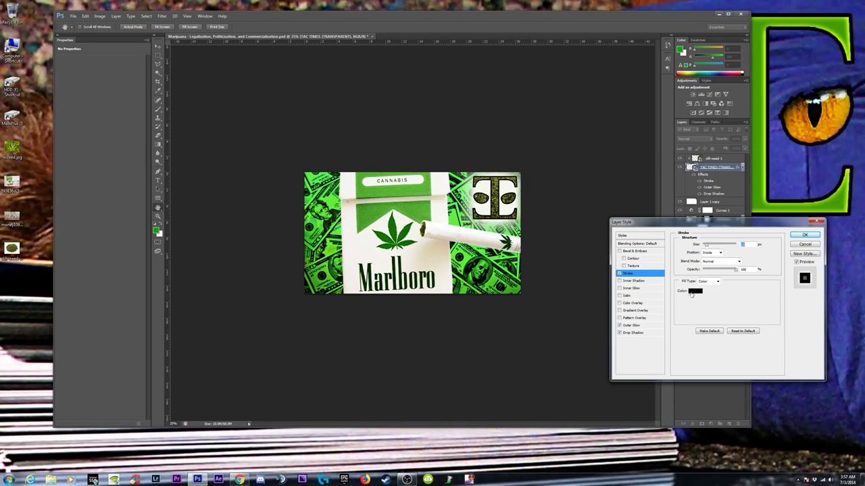
Make the logo's stroke white with Position set to Center, and apply it
{"action": "left_click", "coordinate": [694, 291]}
{"action": "left_click_drag", "start_coordinate": [640, 371], "coordinate": [542, 352]}
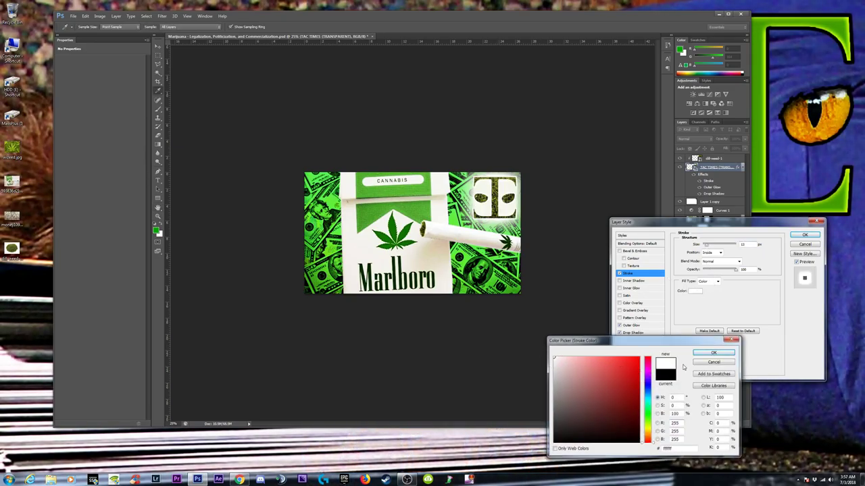
{"action": "left_click", "coordinate": [713, 352]}
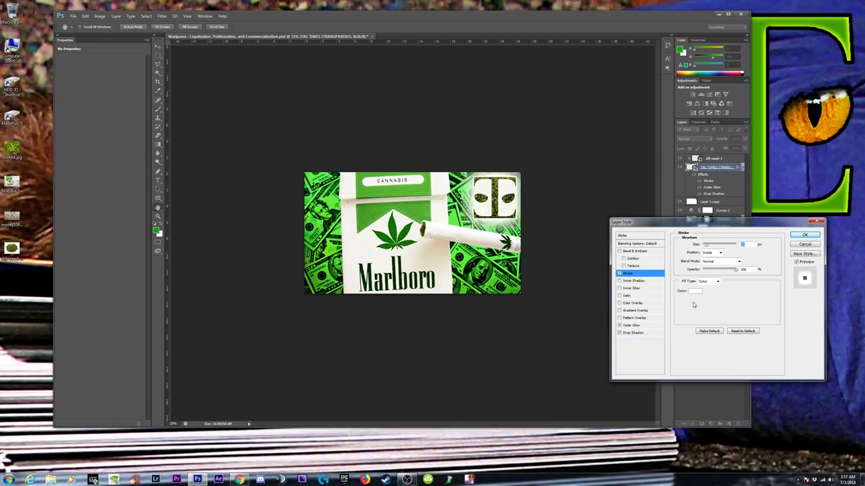
{"action": "left_click", "coordinate": [720, 252]}
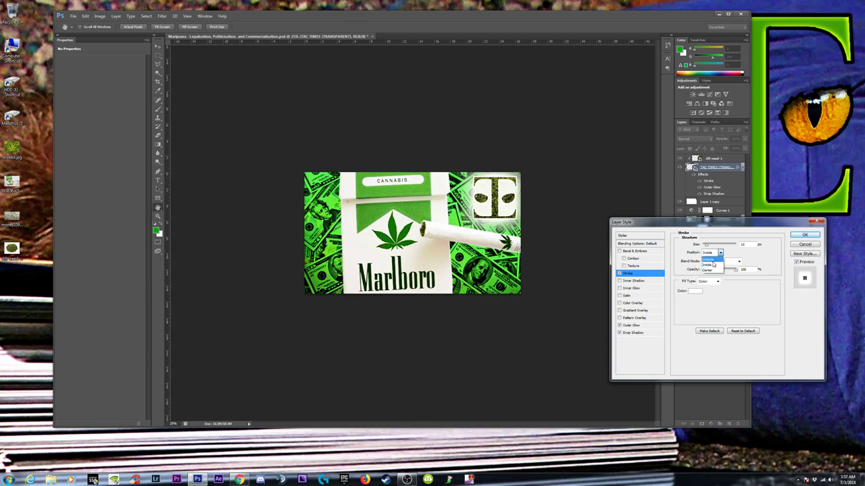
{"action": "left_click", "coordinate": [713, 270]}
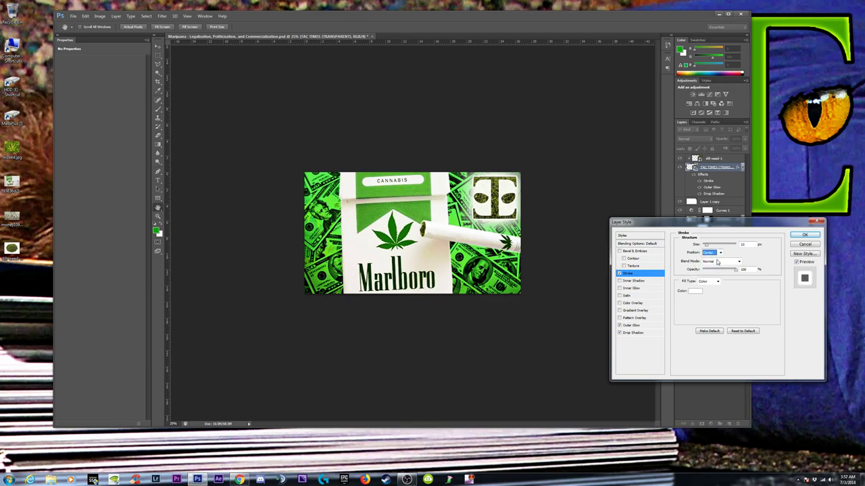
{"action": "left_click", "coordinate": [720, 253]}
{"action": "left_click", "coordinate": [710, 254]}
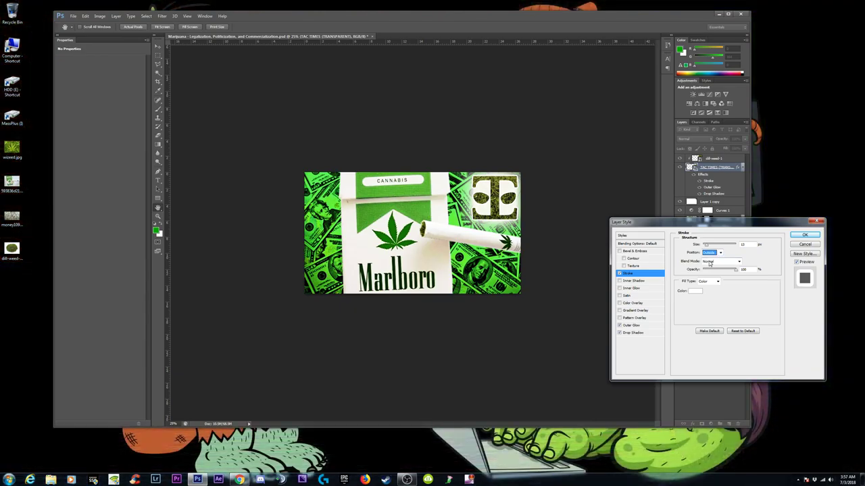
{"action": "left_click", "coordinate": [720, 252]}
{"action": "left_click", "coordinate": [712, 271]}
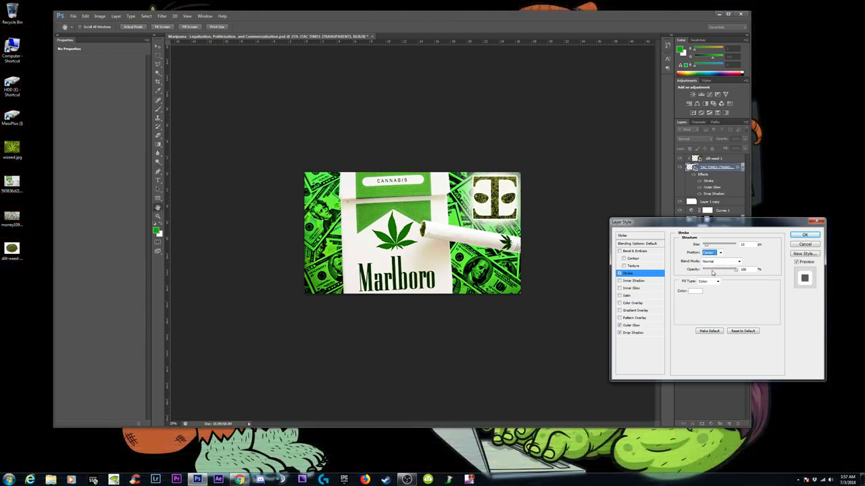
{"action": "left_click", "coordinate": [804, 234]}
{"action": "key", "text": "ctrl+minus"}
{"action": "key", "text": "ctrl+minus"}
{"action": "key", "text": "ctrl+minus"}
{"action": "key", "text": "ctrl+minus"}
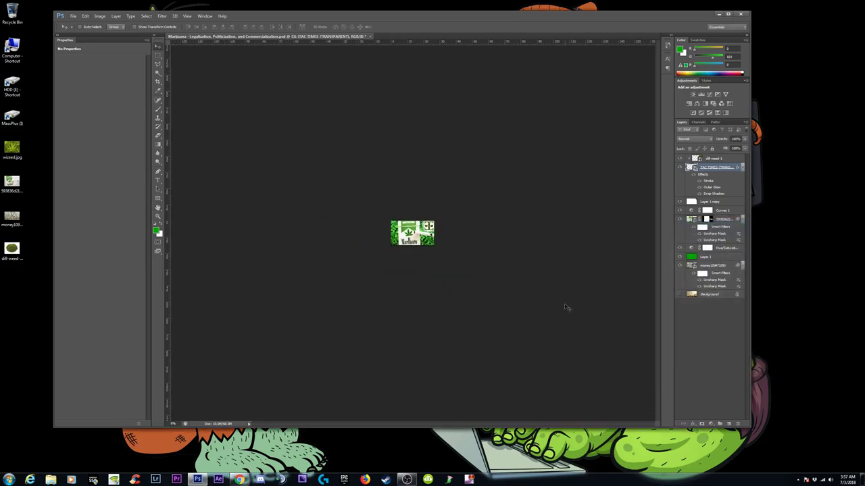
Add a Hue/Saturation adjustment above dill-weed-1 and clip it to that layer
{"action": "key", "text": "ctrl+plus"}
{"action": "key", "text": "ctrl+plus"}
{"action": "key", "text": "ctrl+plus"}
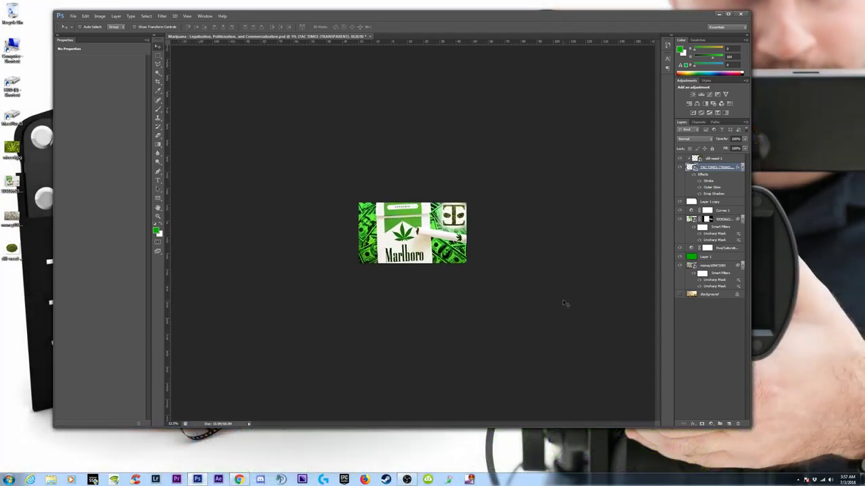
{"action": "key", "text": "ctrl+plus"}
{"action": "key", "text": "ctrl+plus"}
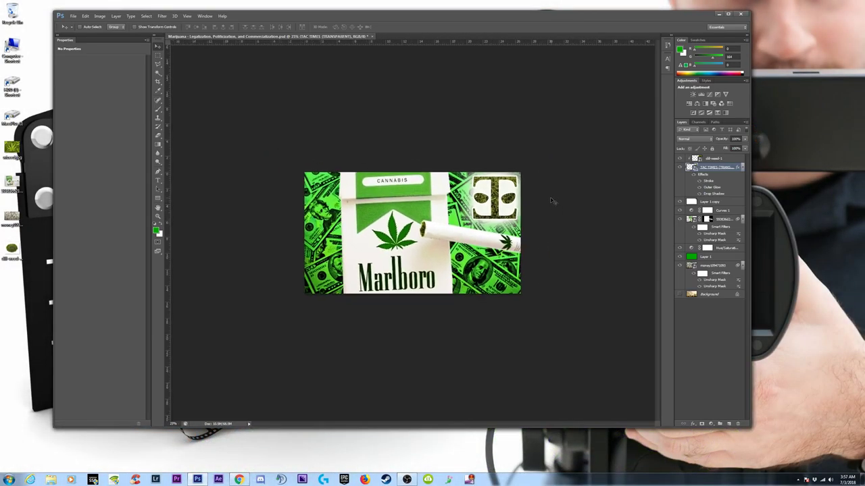
{"action": "left_click", "coordinate": [714, 159]}
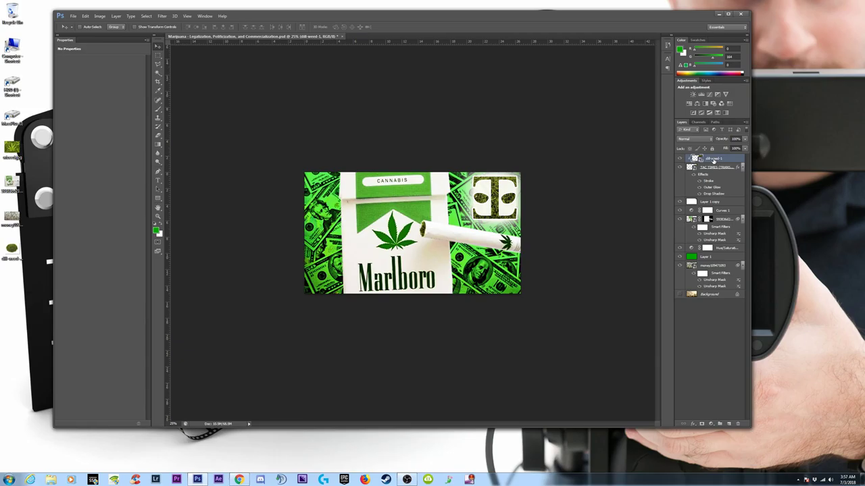
{"action": "left_click", "coordinate": [710, 423]}
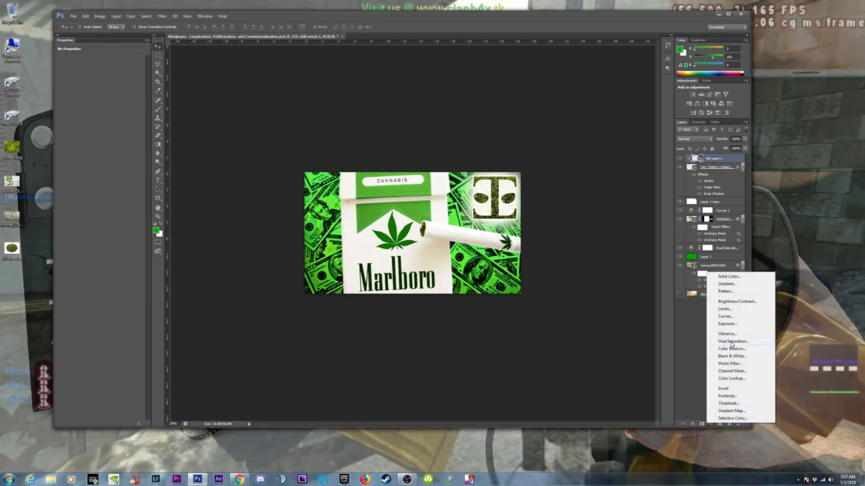
{"action": "left_click", "coordinate": [731, 342]}
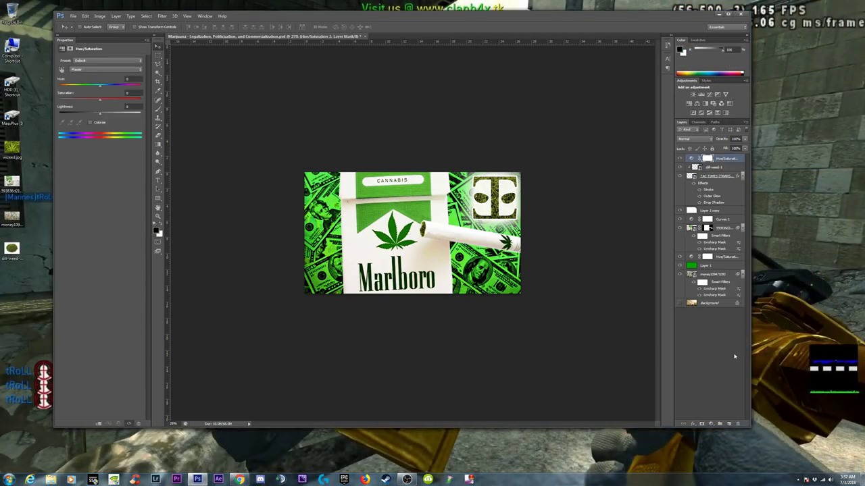
{"action": "mouse_move", "coordinate": [100, 88]}
{"action": "left_mouse_down"}
{"action": "mouse_move", "coordinate": [77, 88]}
{"action": "mouse_move", "coordinate": [112, 88]}
{"action": "left_mouse_up"}
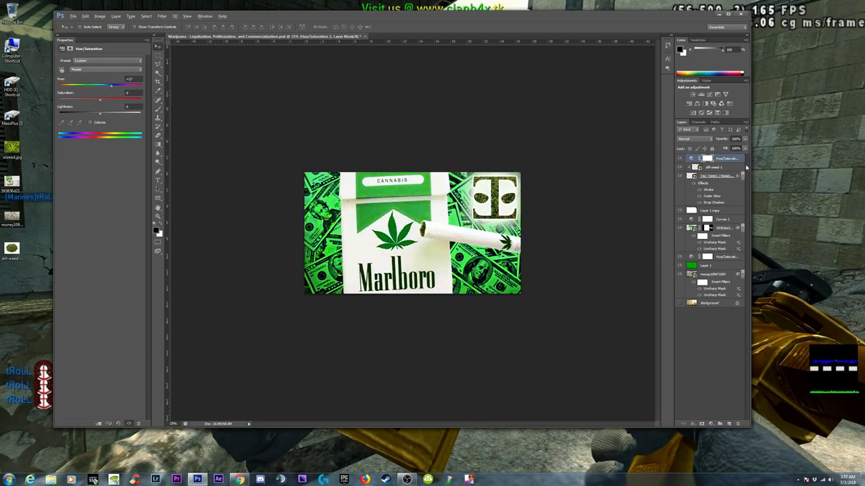
{"action": "key", "text": "ctrl+alt+g"}
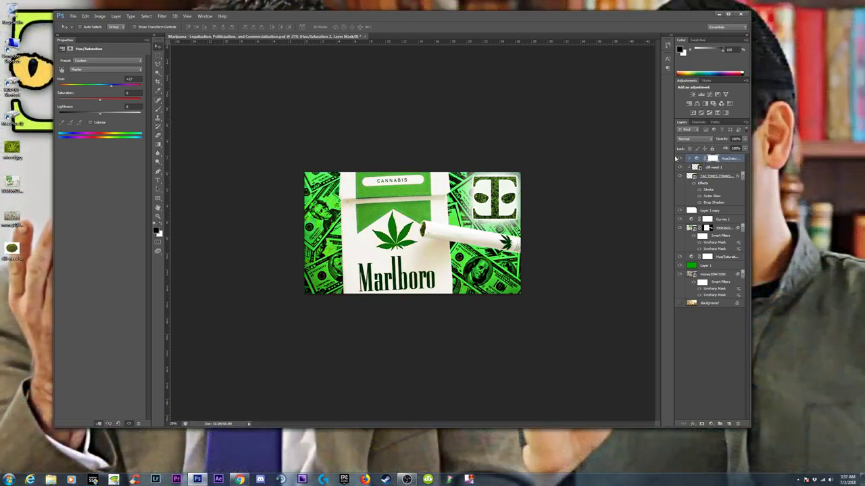
{"action": "left_click", "coordinate": [681, 159]}
{"action": "left_click", "coordinate": [681, 160]}
Shift the weed fill's hue further, with Lightness about +4 and Saturation about +64
{"action": "mouse_move", "coordinate": [112, 87]}
{"action": "left_mouse_down"}
{"action": "mouse_move", "coordinate": [129, 88]}
{"action": "mouse_move", "coordinate": [117, 88]}
{"action": "left_mouse_up"}
{"action": "left_click", "coordinate": [109, 117]}
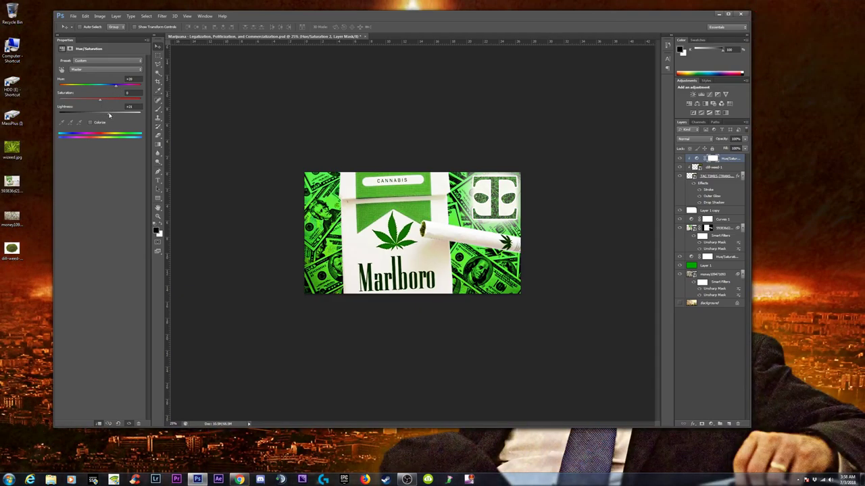
{"action": "left_click_drag", "start_coordinate": [108, 117], "coordinate": [106, 117]}
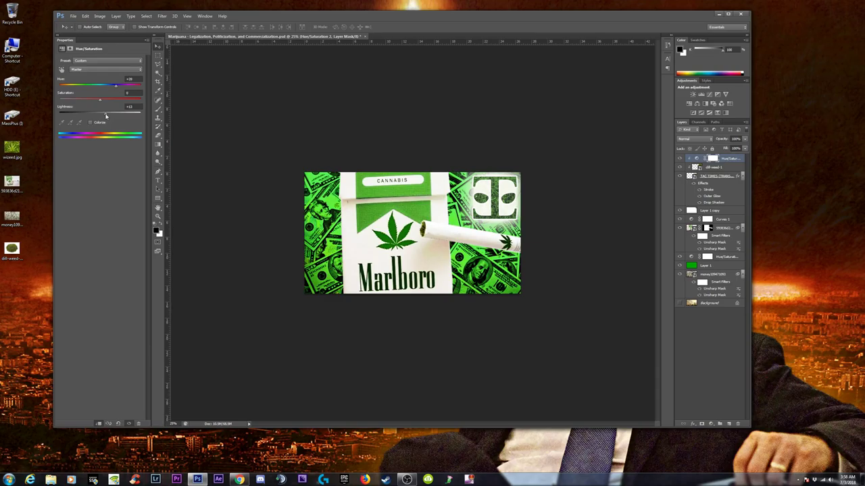
{"action": "left_click_drag", "start_coordinate": [107, 117], "coordinate": [103, 117]}
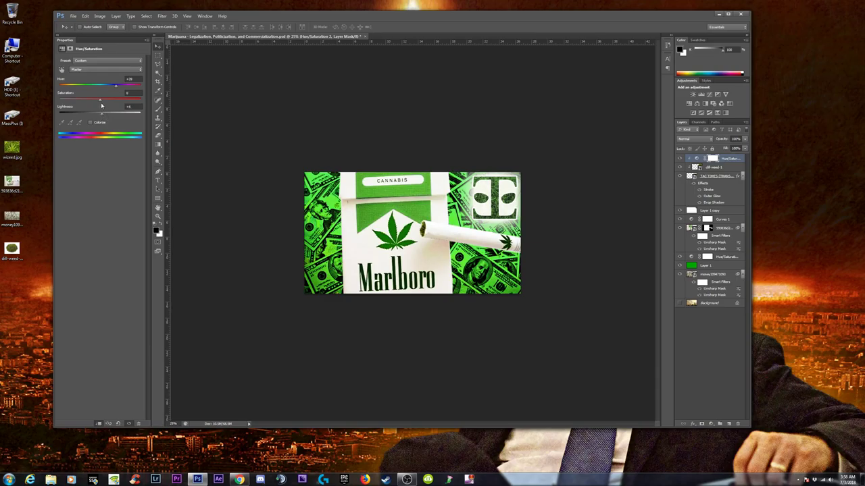
{"action": "left_click_drag", "start_coordinate": [121, 101], "coordinate": [133, 101]}
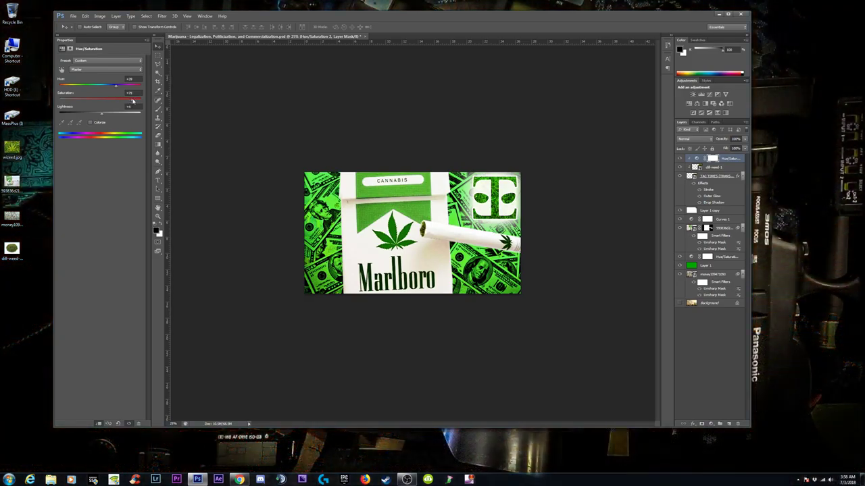
{"action": "left_click_drag", "start_coordinate": [145, 102], "coordinate": [124, 103]}
Set the TAC TIMES logo's stroke Position to Outside
{"action": "left_click", "coordinate": [722, 168]}
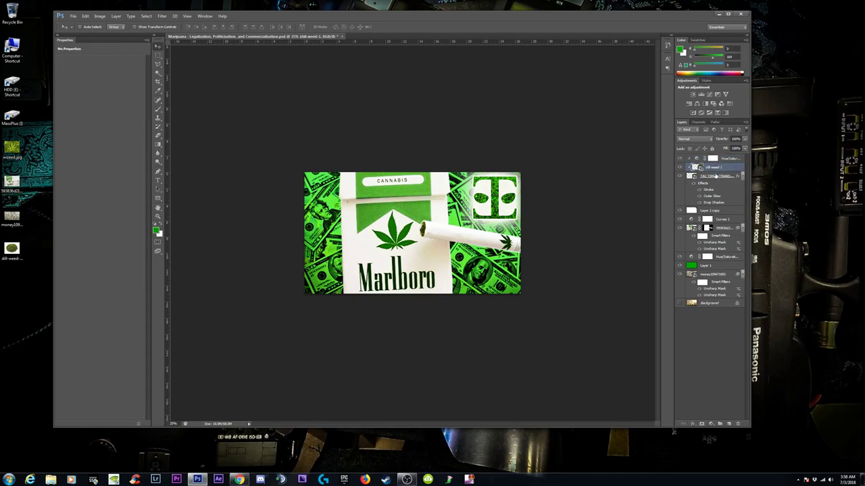
{"action": "left_click", "coordinate": [716, 175]}
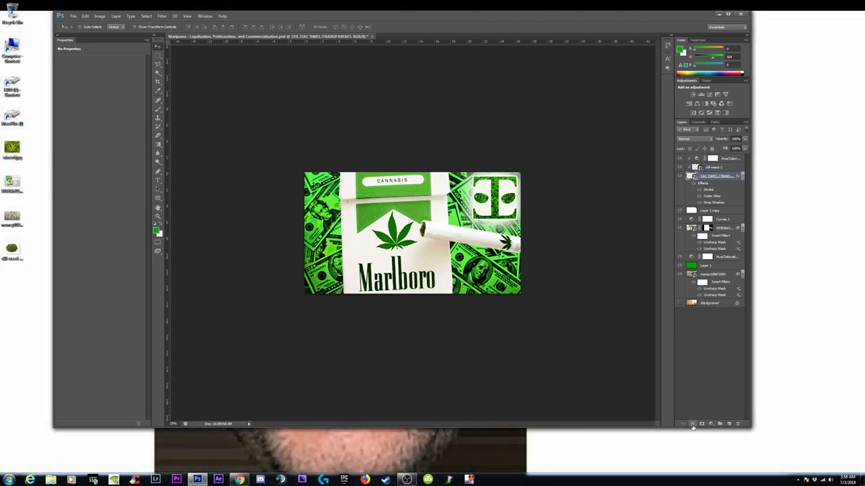
{"action": "left_click", "coordinate": [693, 424]}
{"action": "left_click", "coordinate": [706, 361]}
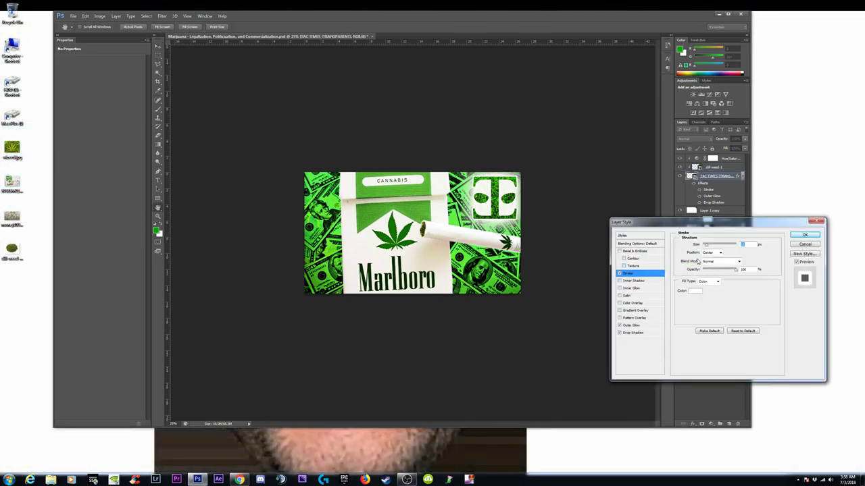
{"action": "left_click", "coordinate": [715, 254]}
{"action": "left_click", "coordinate": [709, 260]}
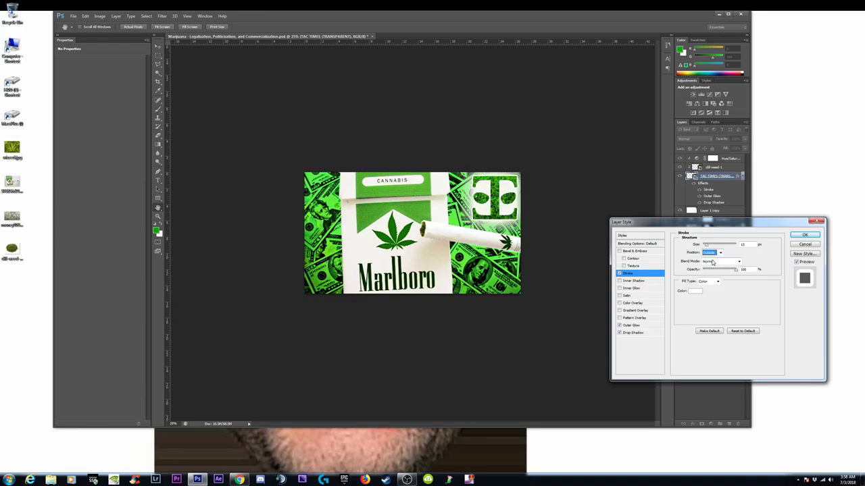
{"action": "left_click", "coordinate": [804, 235]}
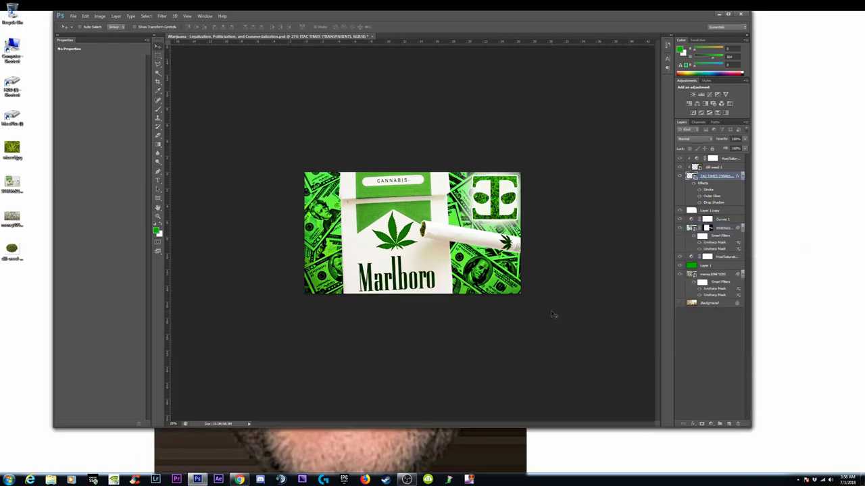
Open Unsharp Mask for the dill-weed-1 layer (Radius 6.2 px, Threshold 0)
{"action": "scroll", "coordinate": [581, 332], "scroll_direction": "down", "scroll_amount": 2}
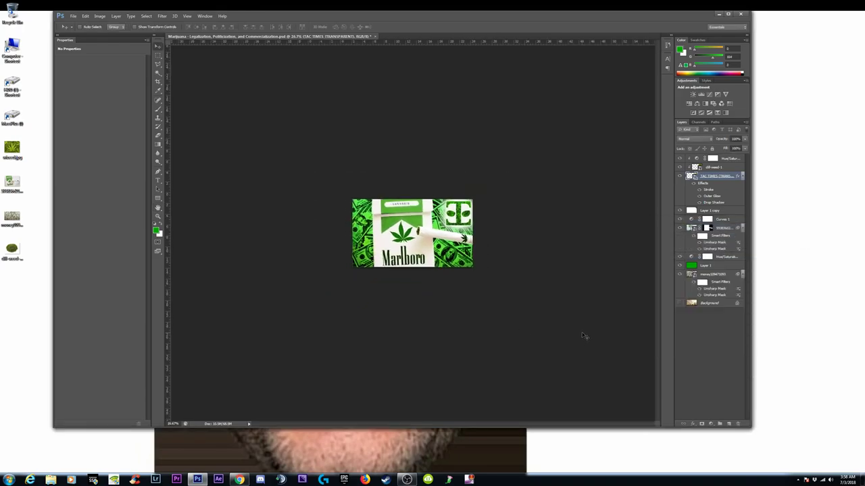
{"action": "scroll", "coordinate": [503, 316], "scroll_direction": "up", "scroll_amount": 1}
{"action": "scroll", "coordinate": [504, 315], "scroll_direction": "up", "scroll_amount": 1}
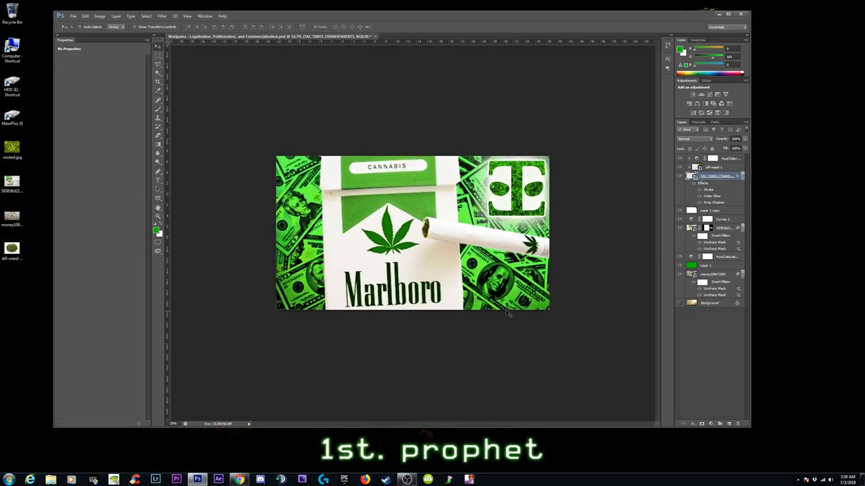
{"action": "scroll", "coordinate": [508, 313], "scroll_direction": "up", "scroll_amount": 1}
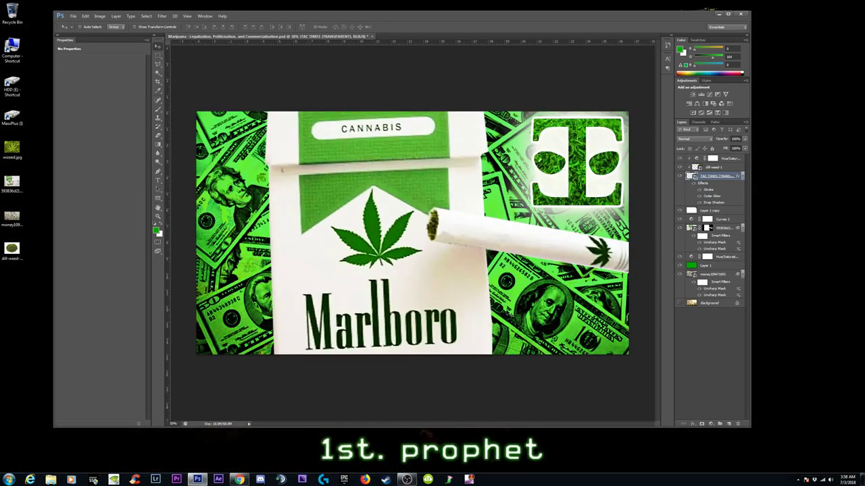
{"action": "scroll", "coordinate": [508, 313], "scroll_direction": "up", "scroll_amount": 1}
{"action": "scroll", "coordinate": [508, 313], "scroll_direction": "up", "scroll_amount": 1}
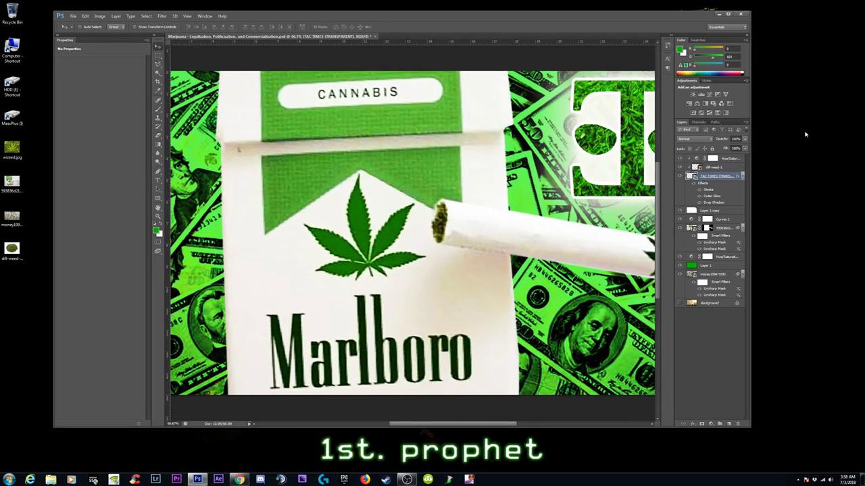
{"action": "left_click", "coordinate": [711, 168]}
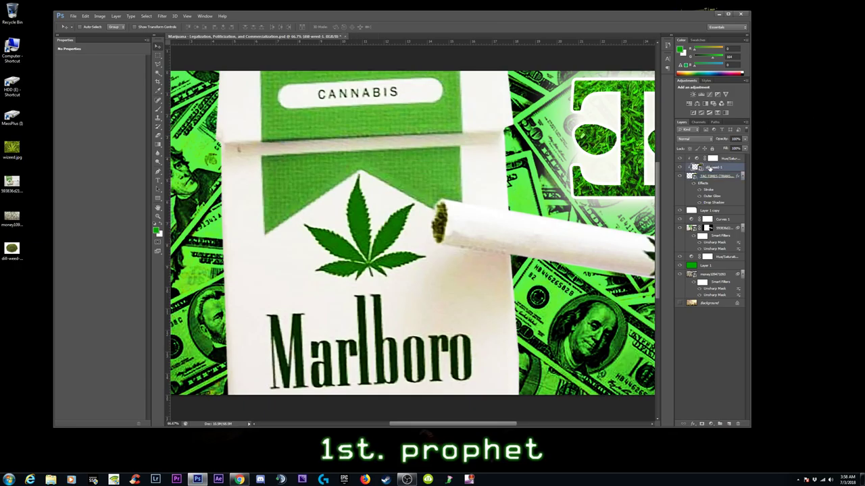
{"action": "left_click", "coordinate": [162, 16]}
{"action": "left_click", "coordinate": [165, 25]}
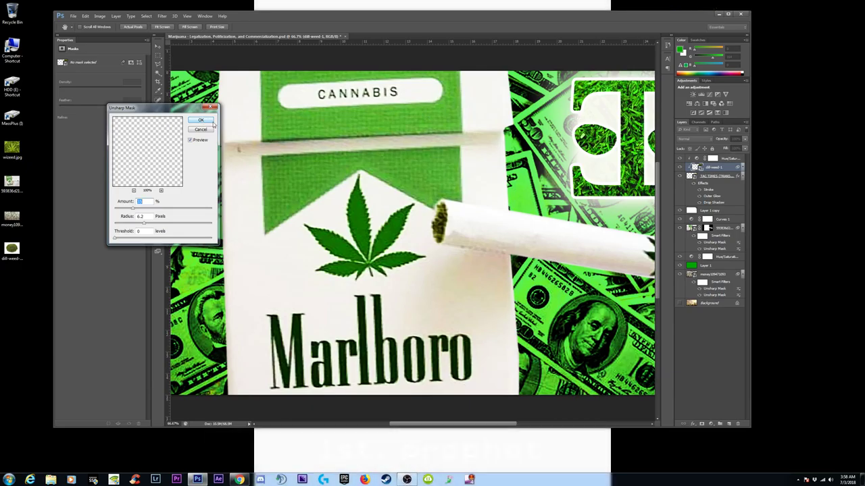
Apply the Unsharp Mask sharpening to the dill-weed-1 weed fill
{"action": "left_click_drag", "start_coordinate": [183, 111], "coordinate": [351, 117]}
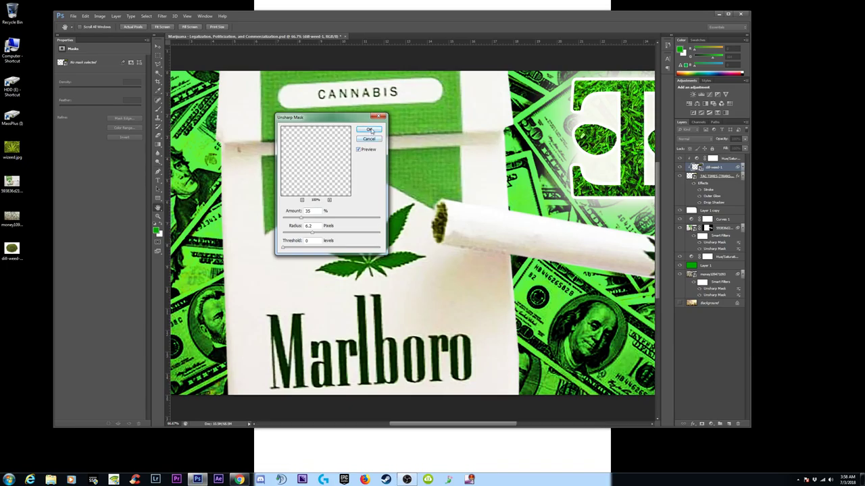
{"action": "left_click", "coordinate": [369, 129]}
{"action": "key", "text": "ctrl+minus"}
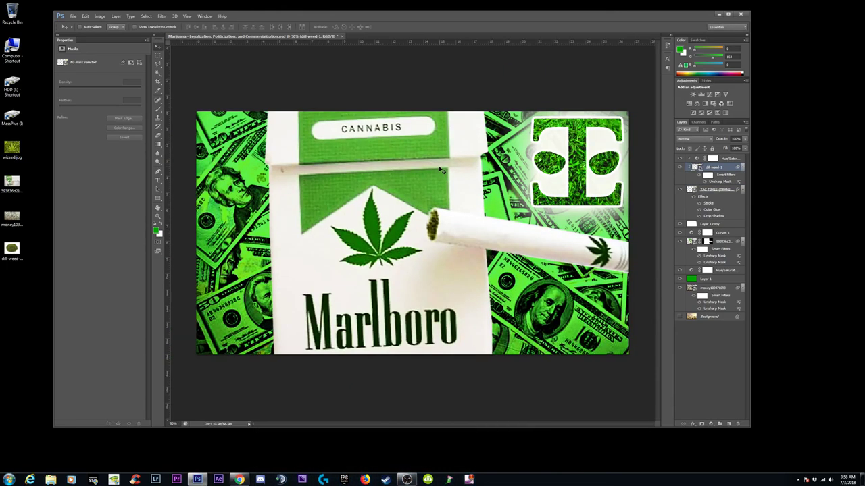
{"action": "key", "text": "ctrl+minus"}
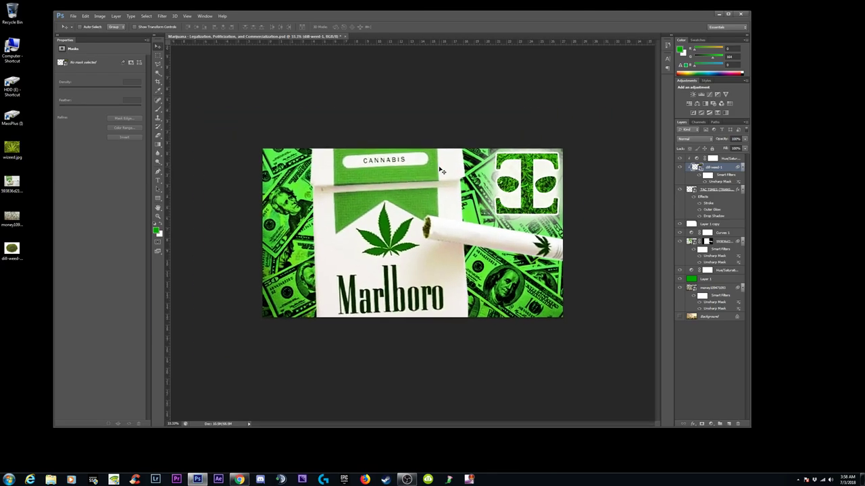
{"action": "key", "text": "ctrl+plus"}
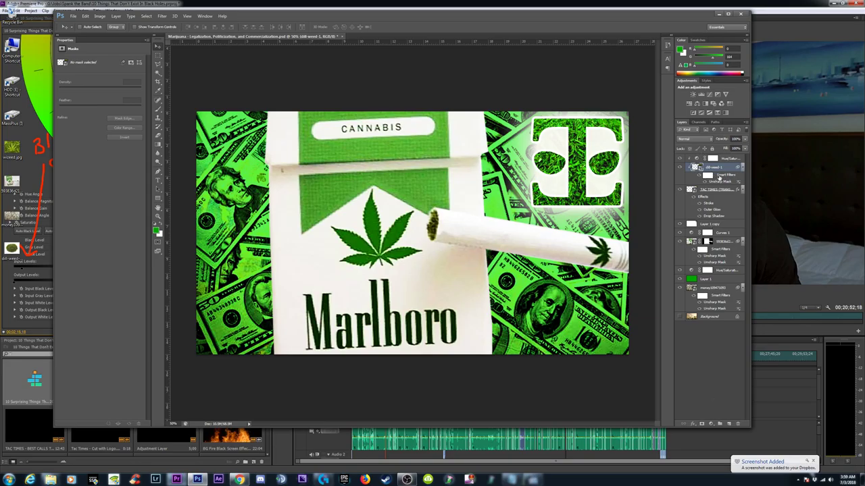
Add an Outer Glow effect to the dill-weed-1 layer
{"action": "left_click", "coordinate": [695, 423]}
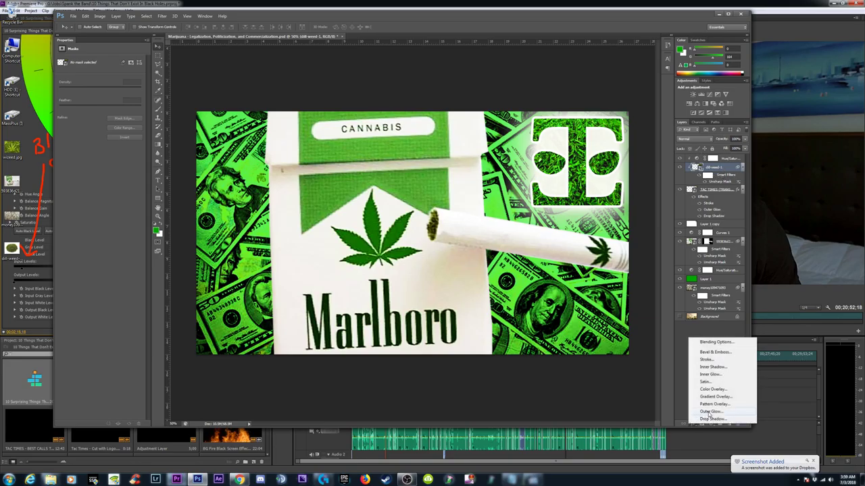
{"action": "left_click", "coordinate": [711, 412]}
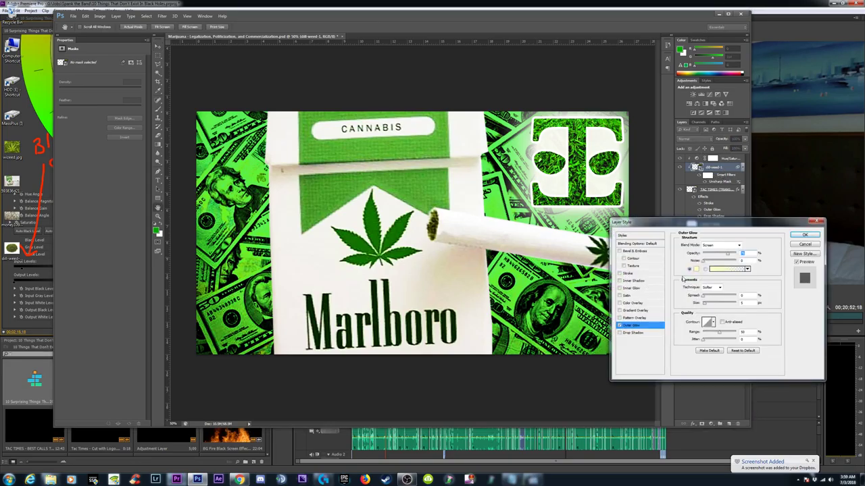
{"action": "left_click", "coordinate": [620, 326]}
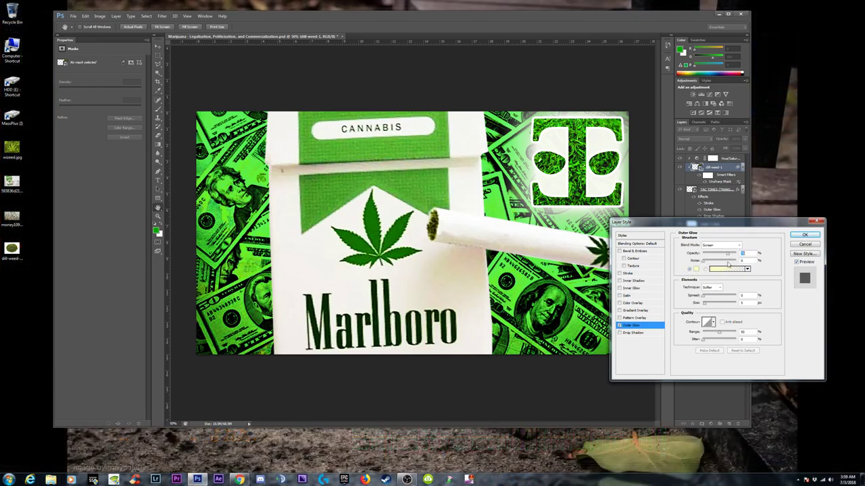
{"action": "left_click", "coordinate": [805, 237]}
{"action": "left_click", "coordinate": [703, 203]}
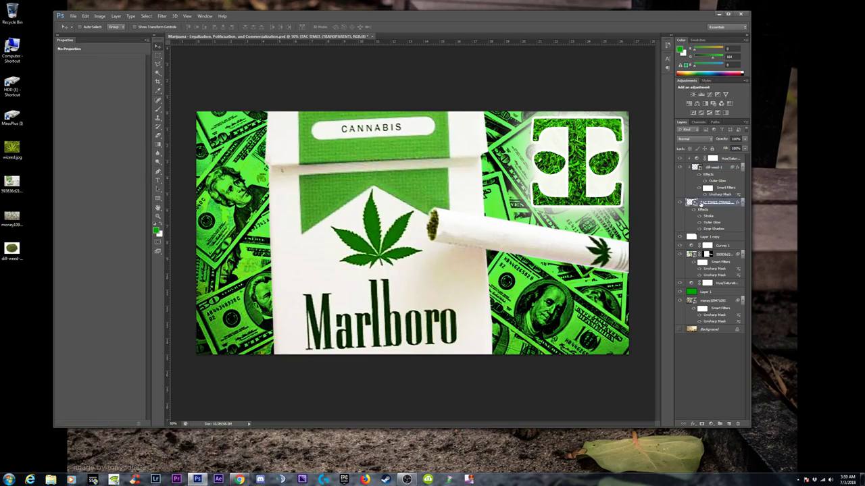
Re-enable the TAC TIMES logo's Outer Glow and retune its Spread for a wider white halo
{"action": "left_click", "coordinate": [693, 423]}
{"action": "left_click", "coordinate": [709, 412]}
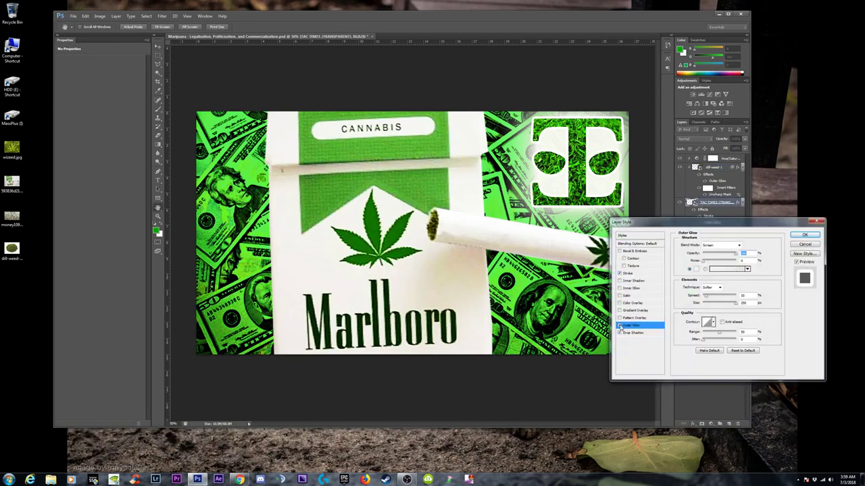
{"action": "left_click", "coordinate": [620, 326]}
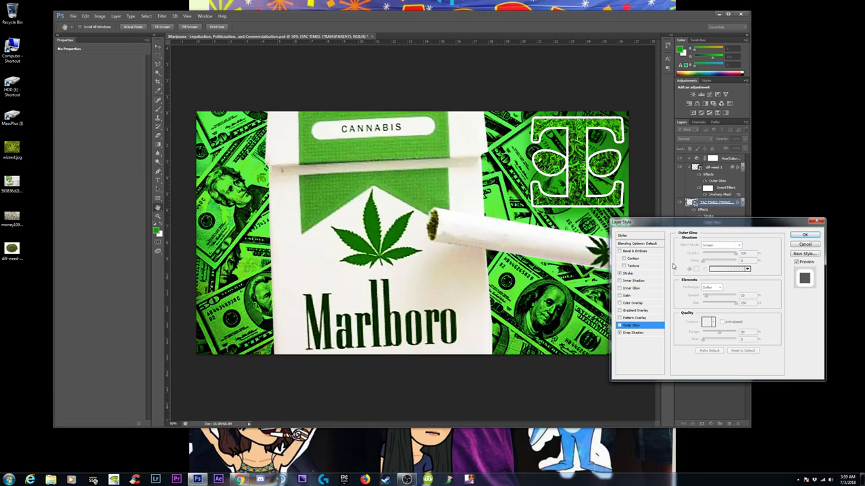
{"action": "left_click", "coordinate": [619, 325]}
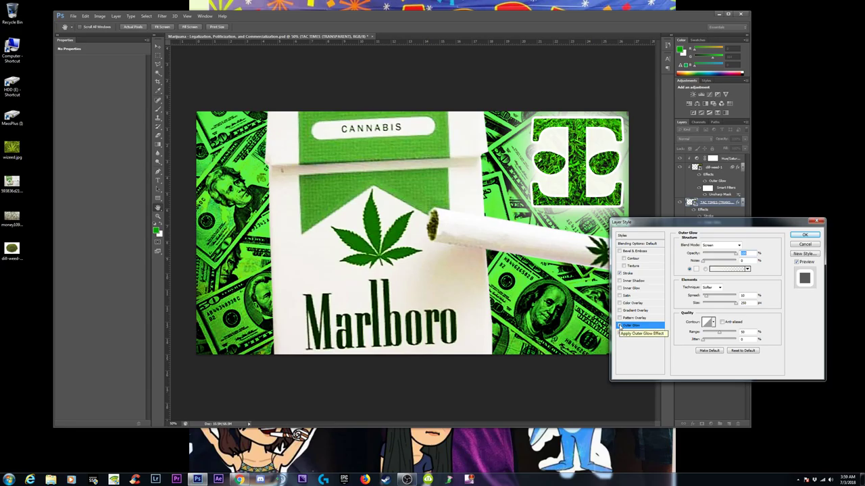
{"action": "mouse_move", "coordinate": [705, 298]}
{"action": "left_mouse_down"}
{"action": "mouse_move", "coordinate": [693, 300]}
{"action": "mouse_move", "coordinate": [742, 296]}
{"action": "mouse_move", "coordinate": [706, 305]}
{"action": "left_mouse_up"}
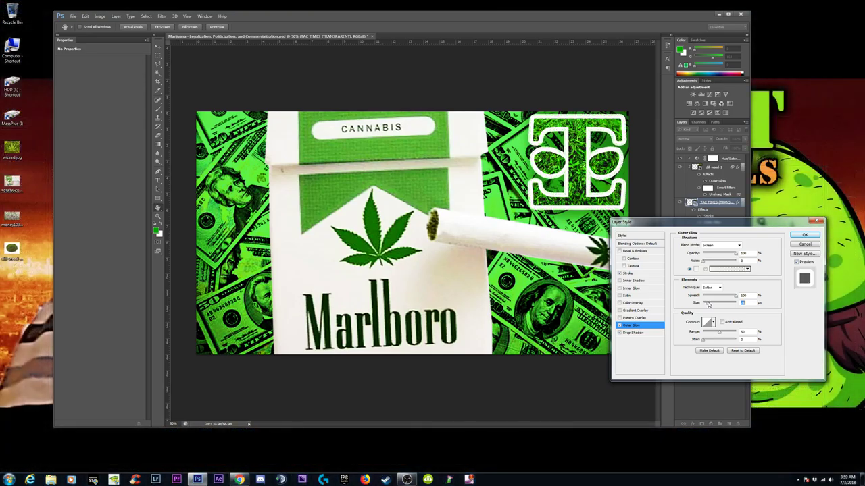
{"action": "left_click_drag", "start_coordinate": [735, 298], "coordinate": [719, 306]}
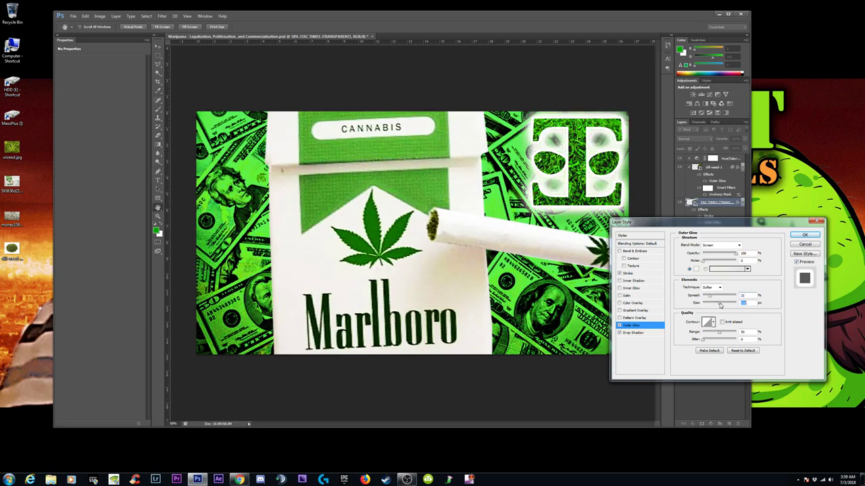
{"action": "left_click", "coordinate": [719, 297]}
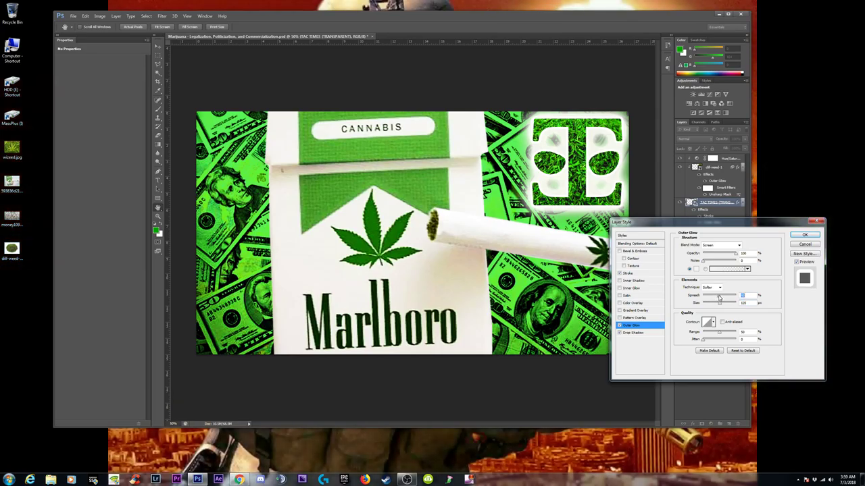
{"action": "left_click_drag", "start_coordinate": [719, 297], "coordinate": [718, 299]}
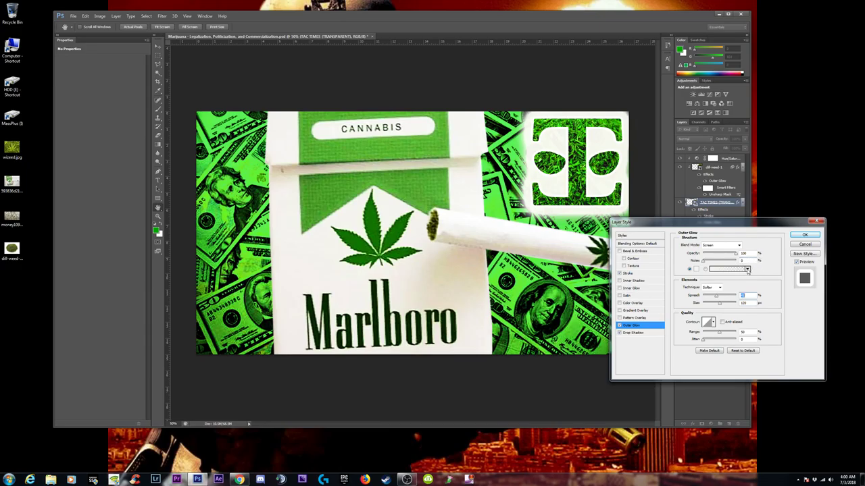
{"action": "left_click", "coordinate": [805, 235]}
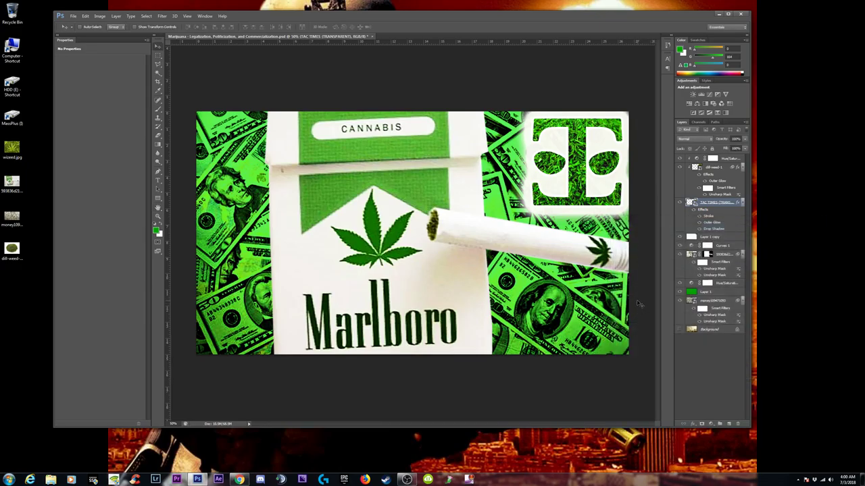
{"action": "key", "text": "ctrl+minus"}
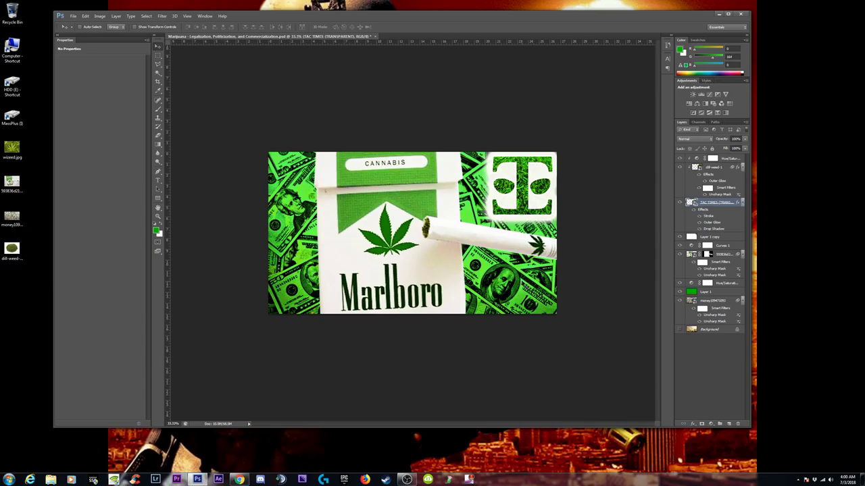
With Layer 1 selected, draw a rectangular marquee around the logo block
{"action": "left_click", "coordinate": [705, 294]}
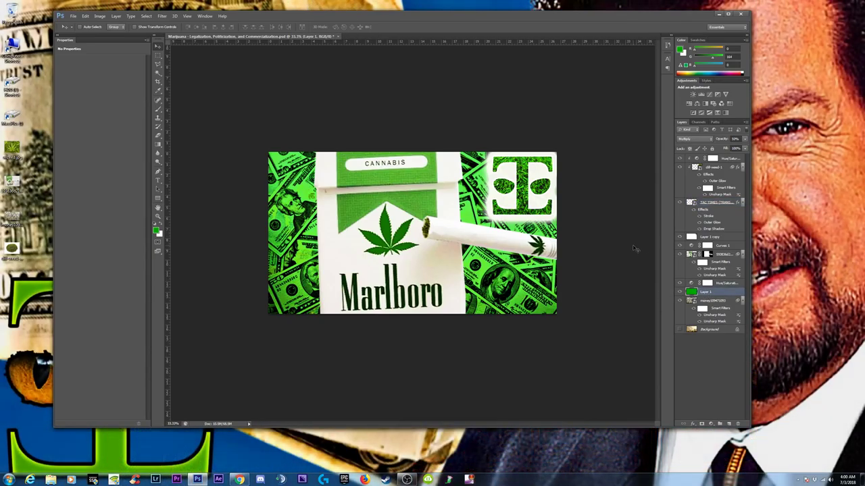
{"action": "key", "text": "ctrl+plus"}
{"action": "key", "text": "ctrl+plus"}
{"action": "left_click", "coordinate": [728, 14]}
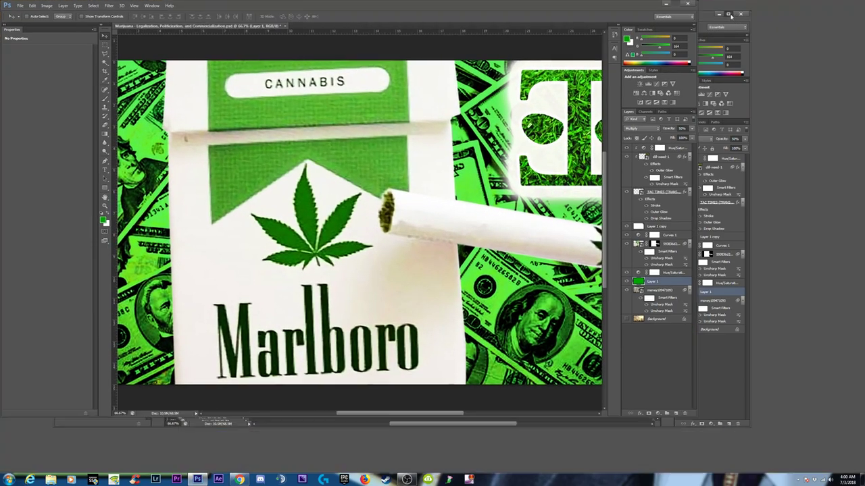
{"action": "left_click", "coordinate": [103, 44]}
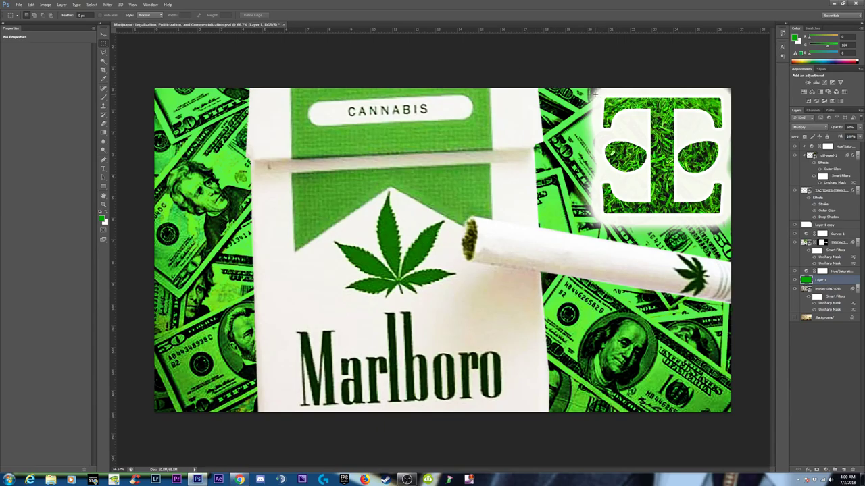
{"action": "left_click_drag", "start_coordinate": [603, 117], "coordinate": [729, 222]}
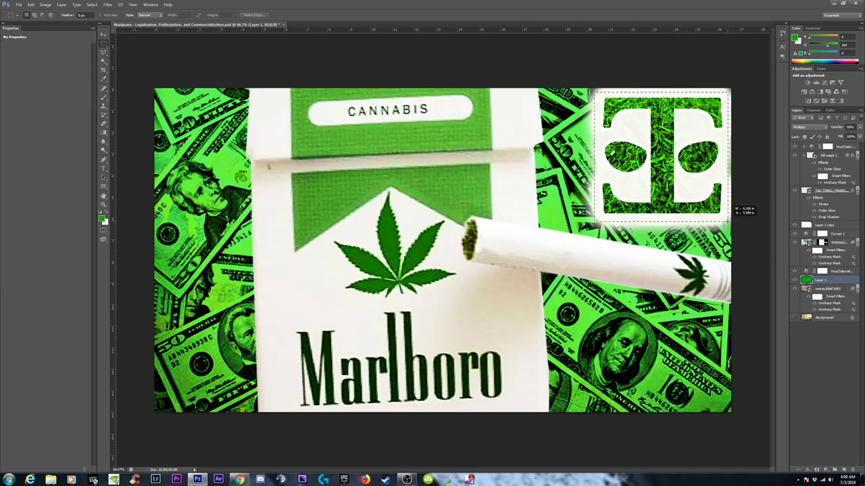
{"action": "left_click_drag", "start_coordinate": [727, 220], "coordinate": [728, 222]}
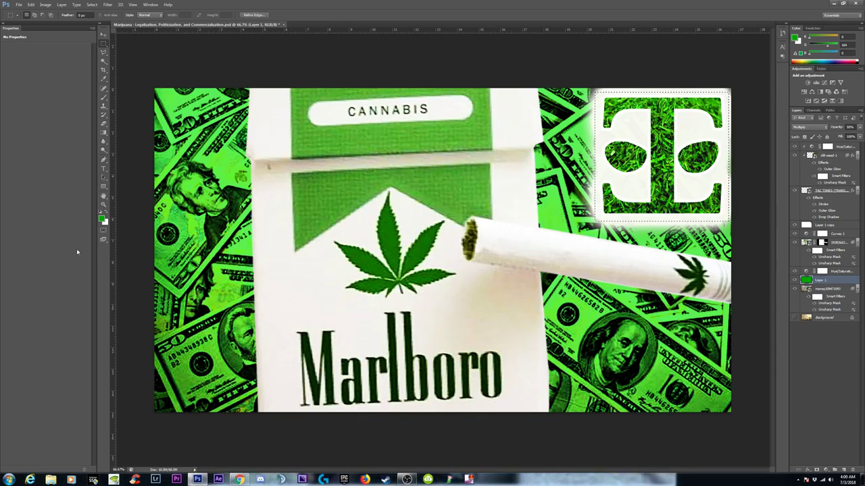
Make white the foreground colour, choose the Paint Bucket, and move Layer 1 above TAC TIMES
{"action": "left_click", "coordinate": [106, 213]}
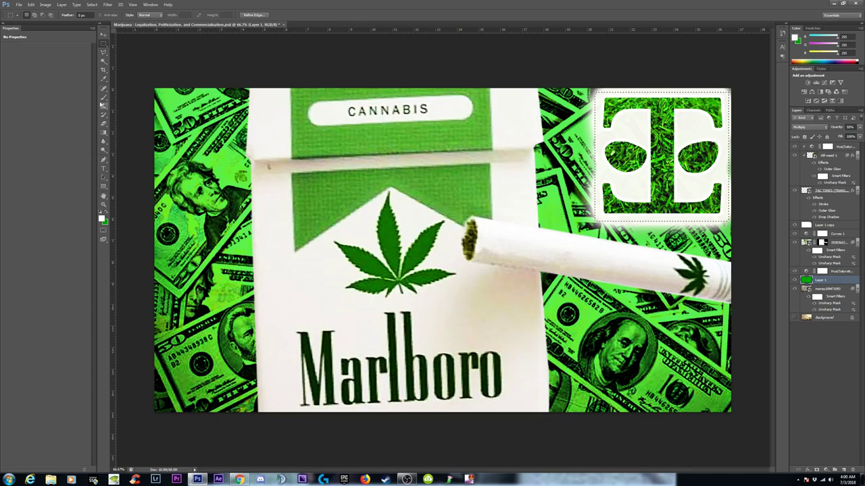
{"action": "left_click", "coordinate": [105, 134]}
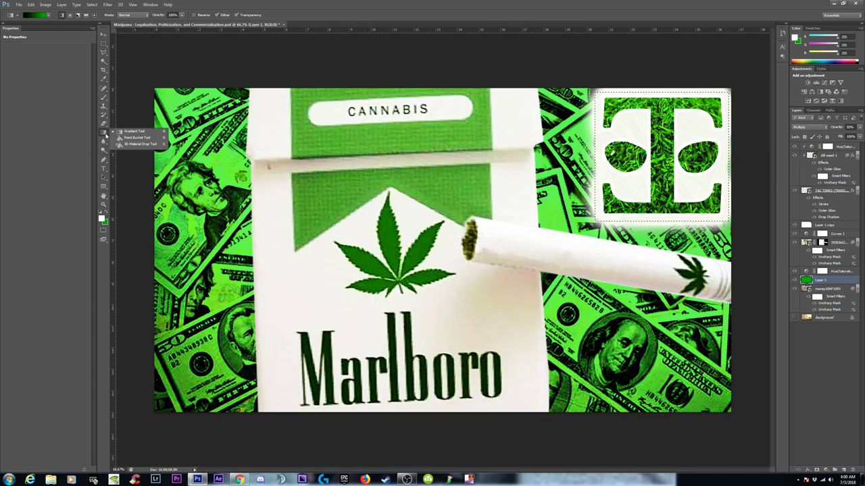
{"action": "left_click", "coordinate": [134, 138]}
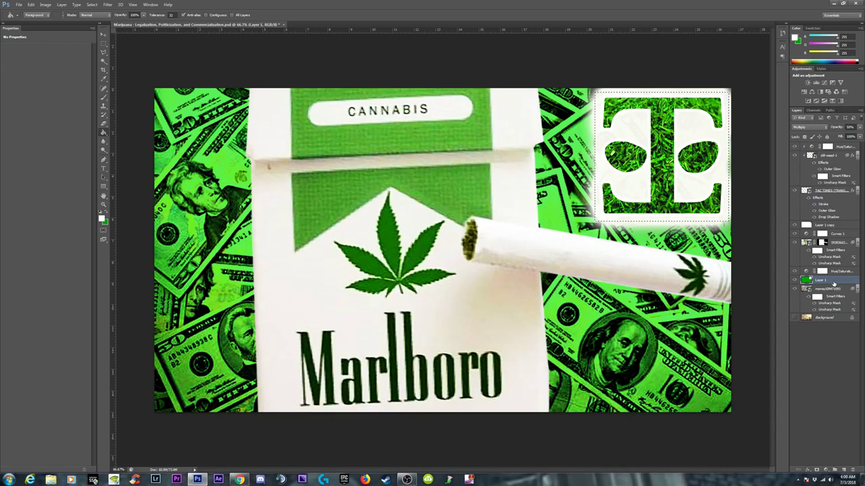
{"action": "left_click_drag", "start_coordinate": [833, 283], "coordinate": [840, 192]}
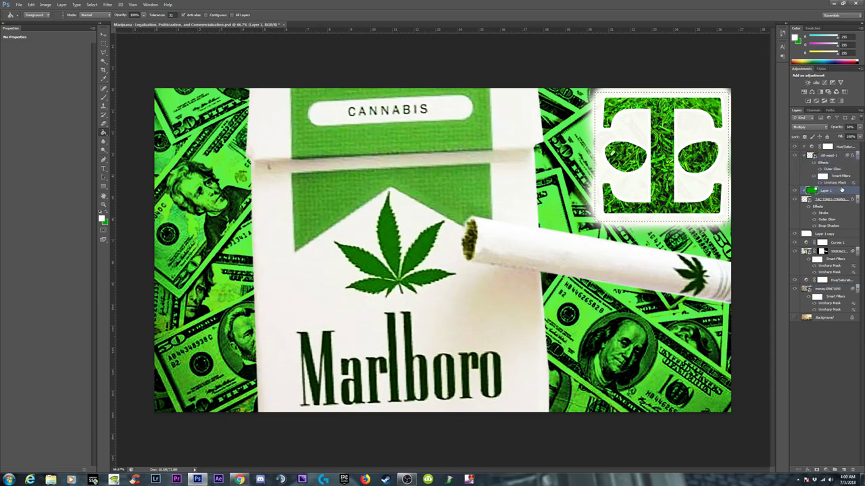
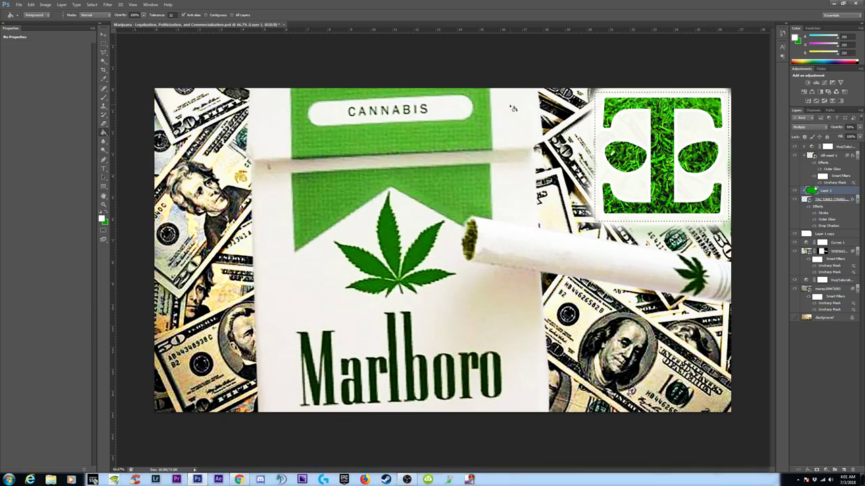
Deselect the logo area, delete the green layer and zoom out to view the whole image
{"action": "left_click", "coordinate": [103, 44]}
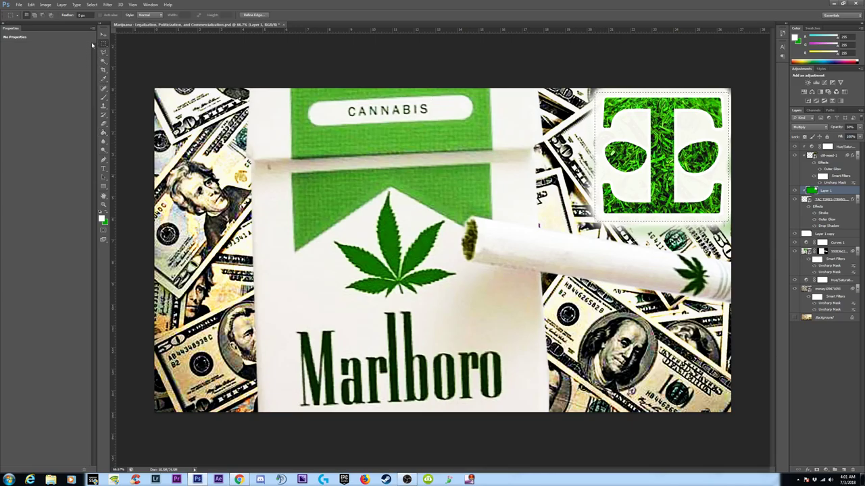
{"action": "key", "text": "ctrl+d"}
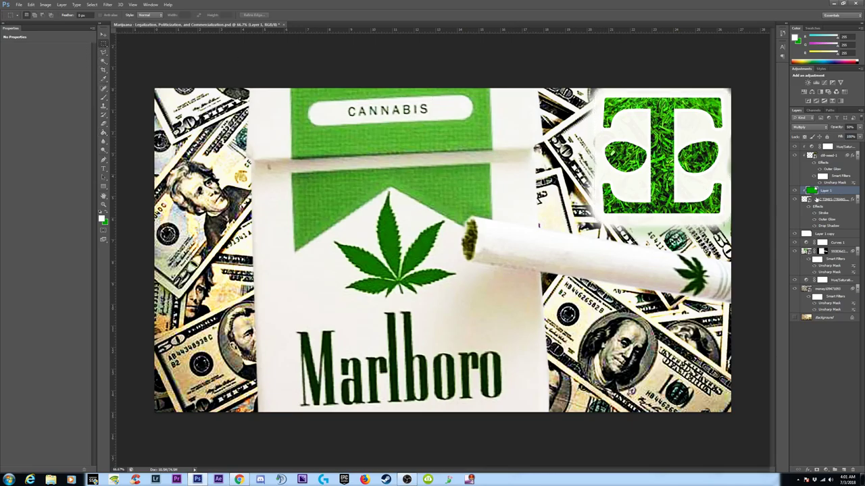
{"action": "key", "text": "Delete"}
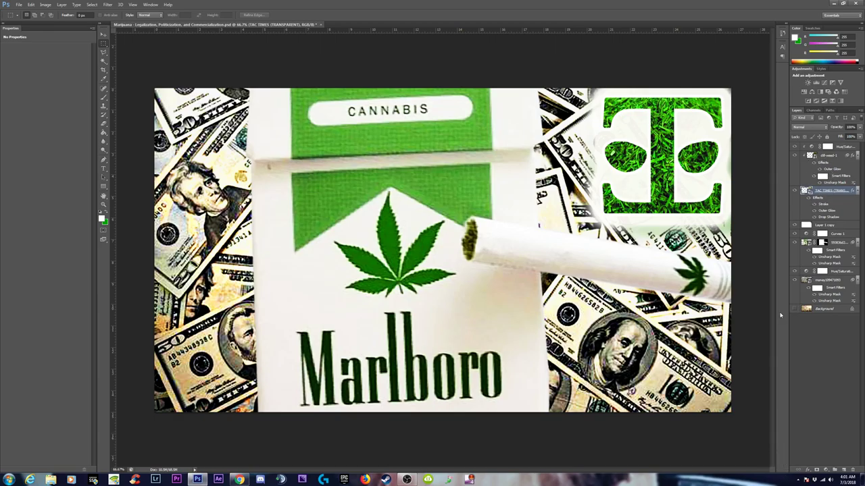
{"action": "key", "text": "ctrl+minus"}
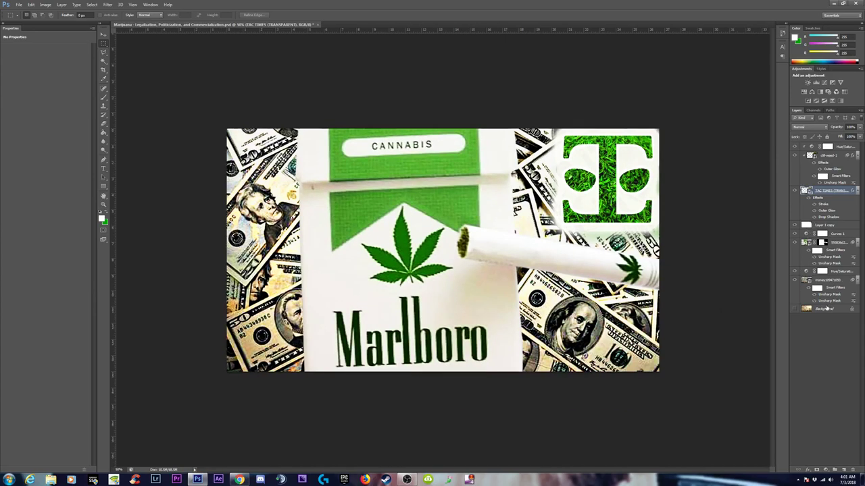
Restore the deleted green layer and move it down to sit just above the money layer
{"action": "key", "text": "ctrl+v"}
{"action": "key", "text": "alt+z"}
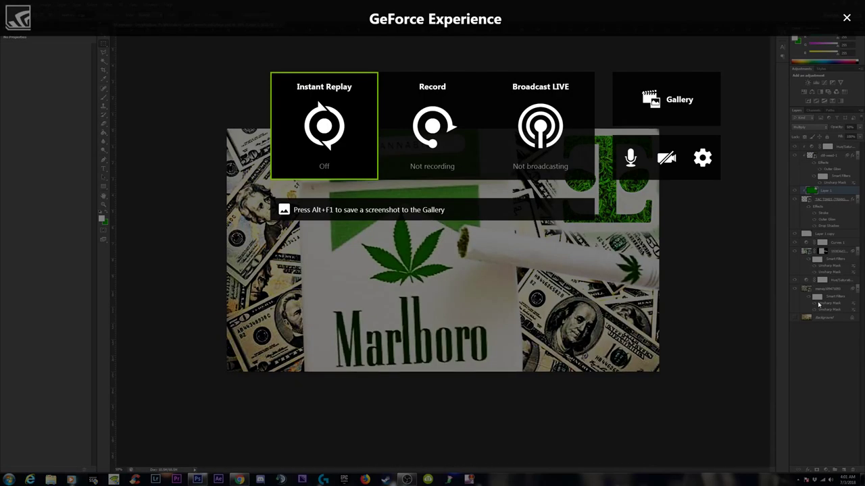
{"action": "key", "text": "alt+z"}
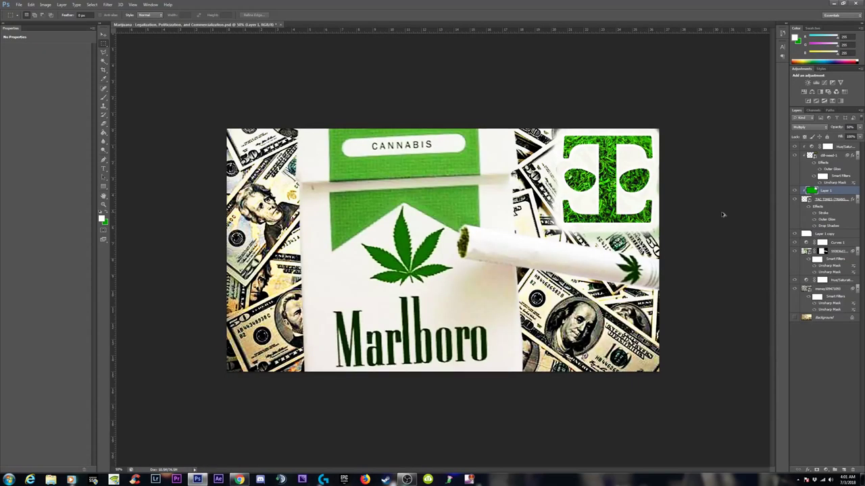
{"action": "key", "text": "alt+z"}
{"action": "key", "text": "alt+z"}
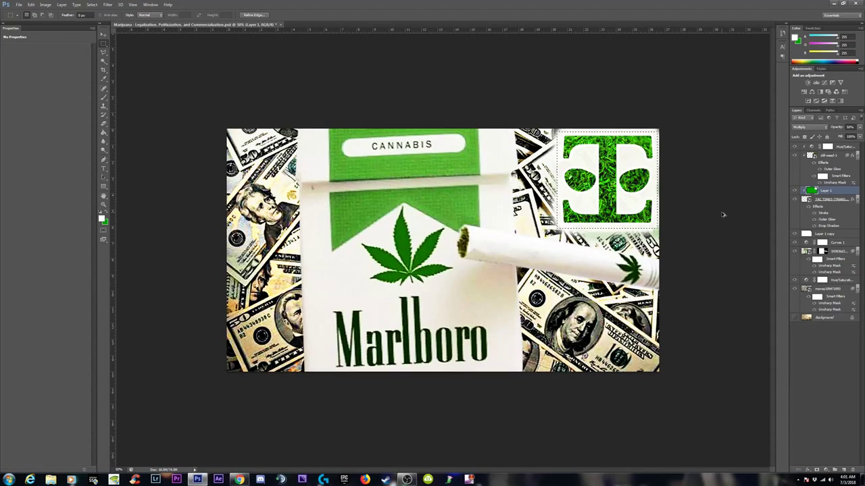
{"action": "key", "text": "alt+z"}
{"action": "key", "text": "alt+z"}
{"action": "key", "text": "alt+z"}
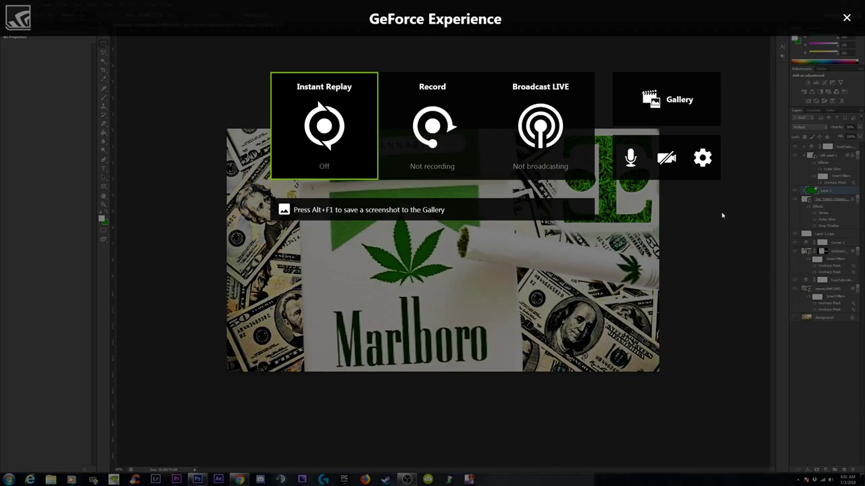
{"action": "left_click", "coordinate": [847, 18]}
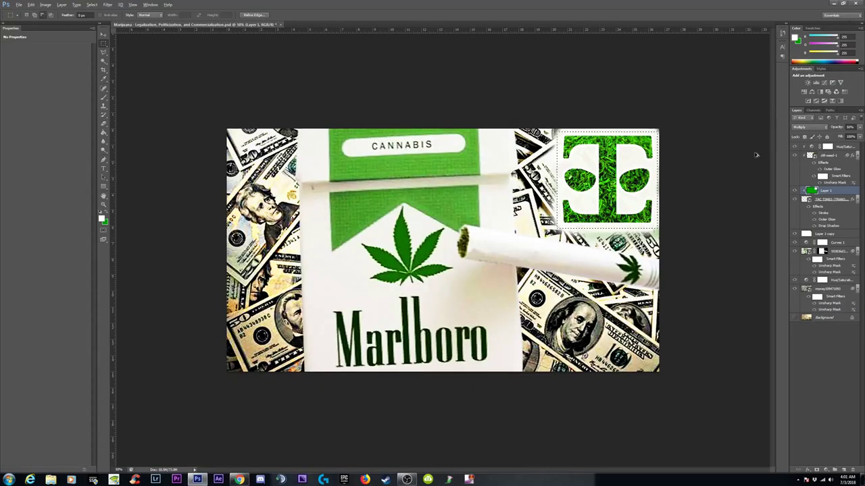
{"action": "key", "text": "ctrl+bracketleft"}
{"action": "key", "text": "ctrl+bracketleft"}
{"action": "key", "text": "ctrl+bracketleft"}
{"action": "key", "text": "ctrl+bracketleft"}
{"action": "key", "text": "ctrl+bracketleft"}
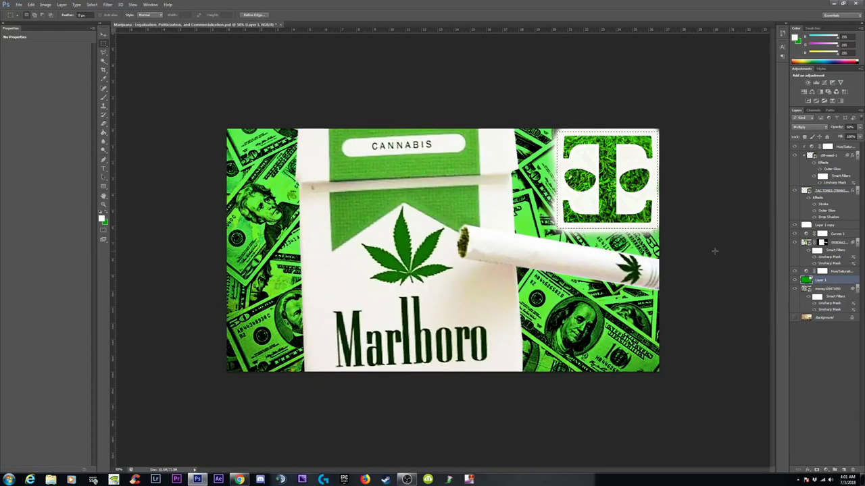
Adjust the zoom and use Edit > Step Forward to redo the last step
{"action": "key", "text": "ctrl+minus"}
{"action": "key", "text": "ctrl+minus"}
{"action": "key", "text": "ctrl+minus"}
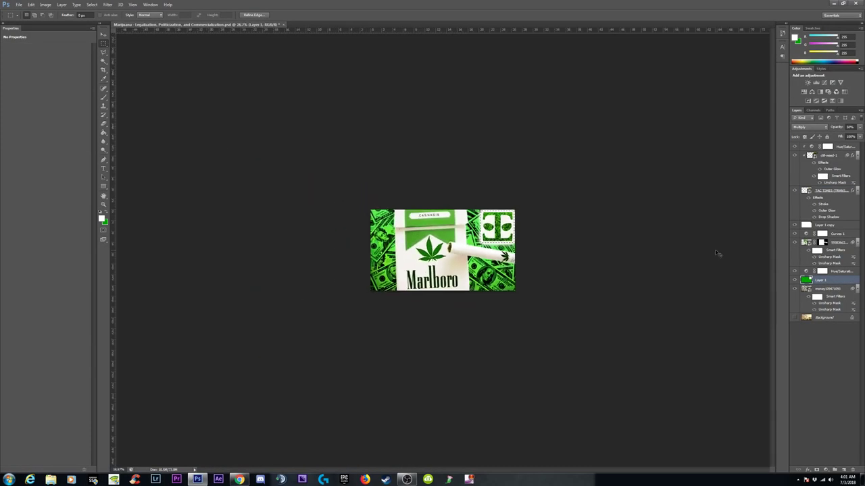
{"action": "key", "text": "ctrl+plus"}
{"action": "key", "text": "ctrl+minus"}
{"action": "key", "text": "ctrl+plus"}
{"action": "key", "text": "ctrl+plus"}
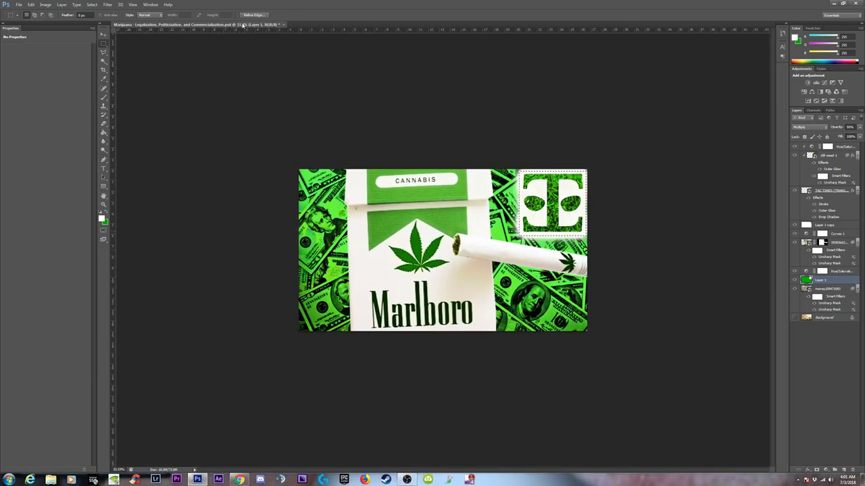
{"action": "left_click", "coordinate": [30, 5]}
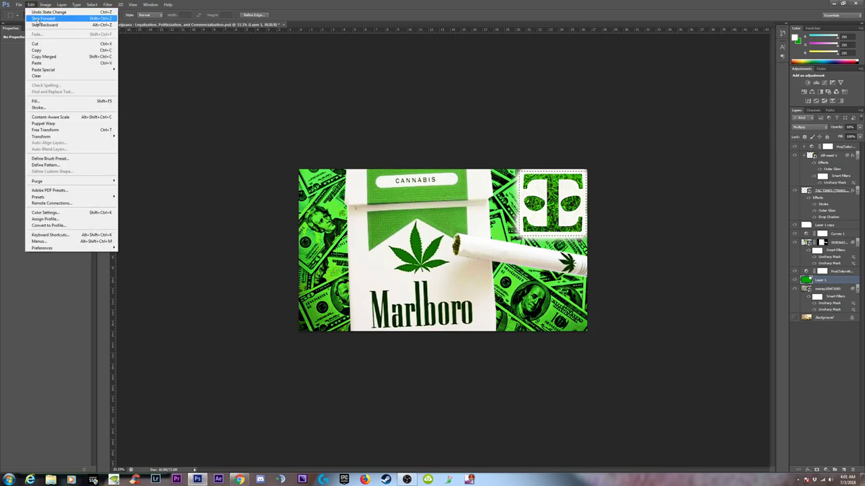
{"action": "left_click", "coordinate": [39, 19]}
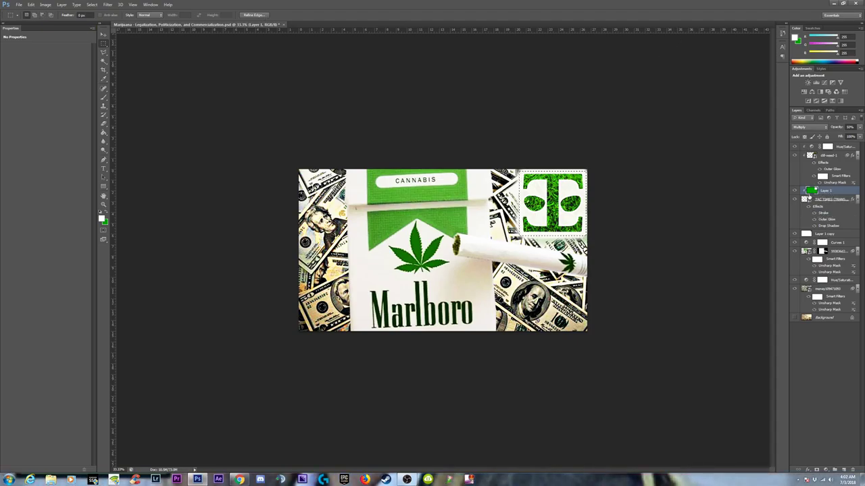
Delete and restore the green layer, then move it back above the money layer
{"action": "key", "text": "ctrl+d"}
{"action": "key", "text": "Delete"}
{"action": "key", "text": "ctrl+z"}
{"action": "key", "text": "ctrl+z"}
{"action": "key", "text": "ctrl+bracketleft"}
{"action": "key", "text": "ctrl+bracketleft"}
{"action": "key", "text": "ctrl+bracketleft"}
{"action": "key", "text": "ctrl+bracketleft"}
{"action": "key", "text": "ctrl+bracketleft"}
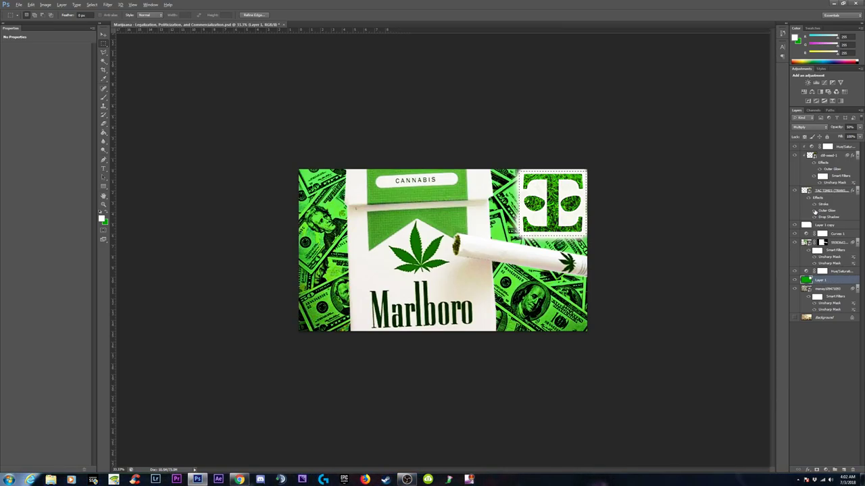
Drop the selection around the top-right logo and target the TAC TIMES (TRANSPARENT) layer
{"action": "key", "text": "ctrl+d"}
{"action": "key", "text": "ctrl+shift+d"}
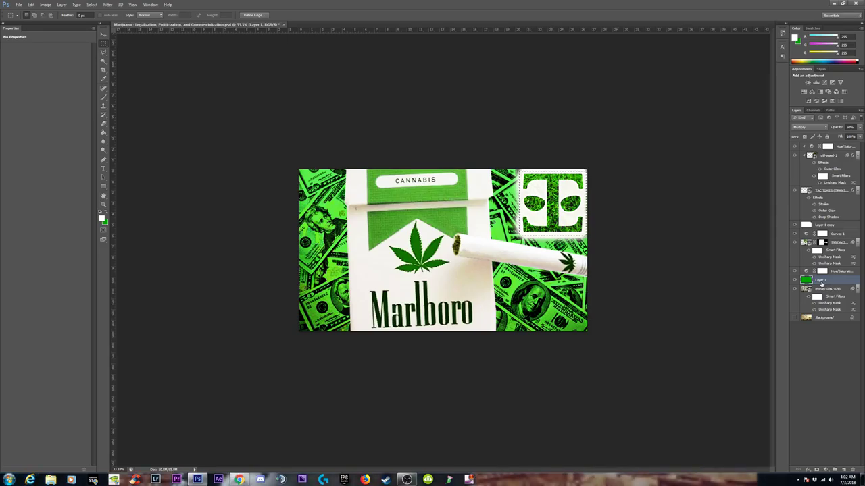
{"action": "left_click", "coordinate": [582, 220]}
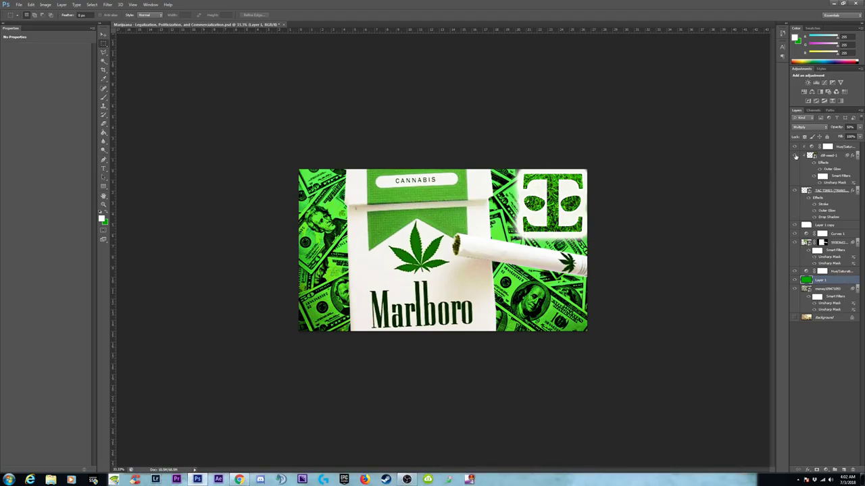
{"action": "left_click", "coordinate": [829, 184]}
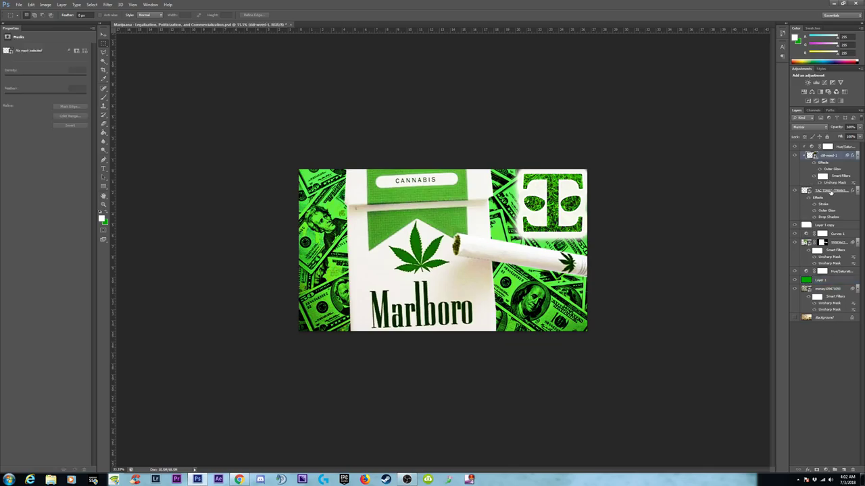
Turn off the TAC TIMES logo's Outer Glow and change its Stroke colour to black (000000)
{"action": "left_click", "coordinate": [826, 190]}
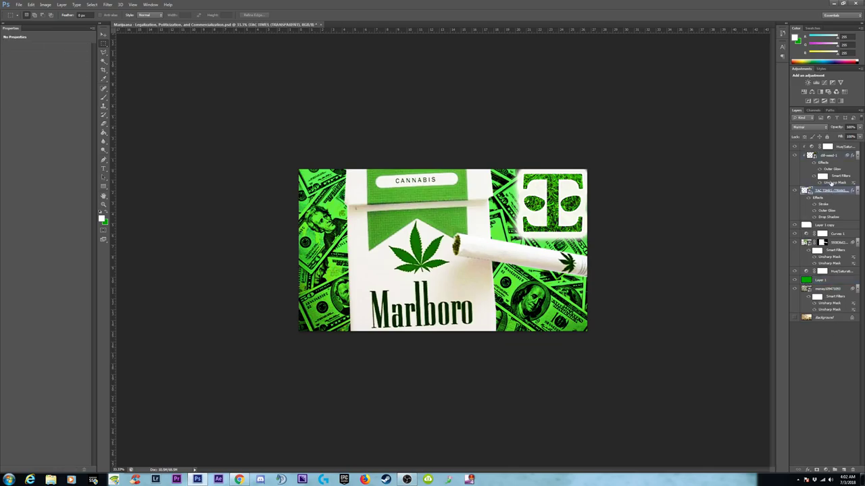
{"action": "left_click", "coordinate": [816, 469]}
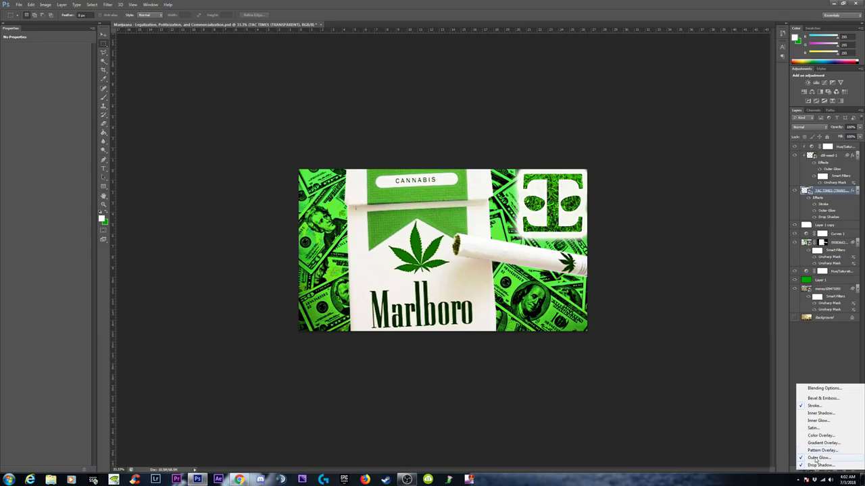
{"action": "left_click", "coordinate": [817, 459]}
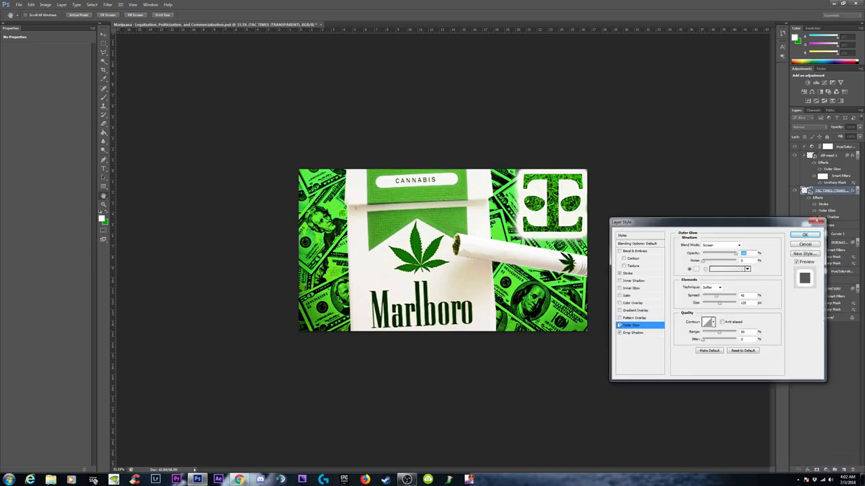
{"action": "left_click", "coordinate": [619, 326]}
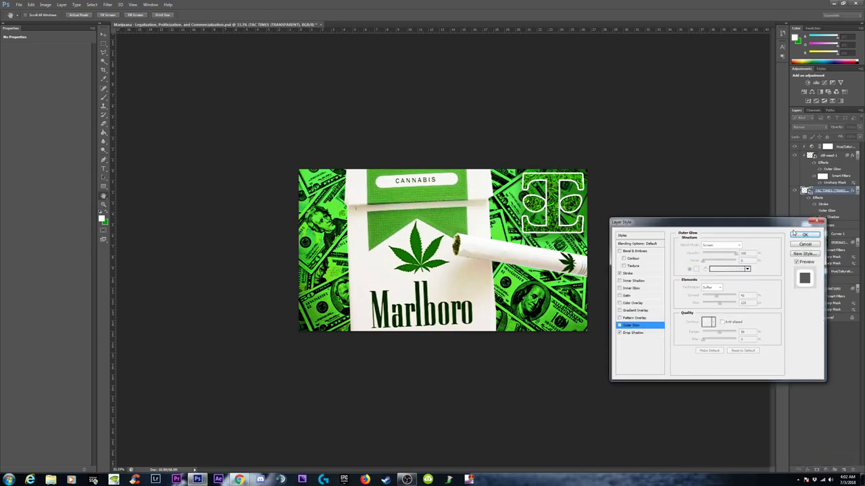
{"action": "left_click", "coordinate": [629, 273]}
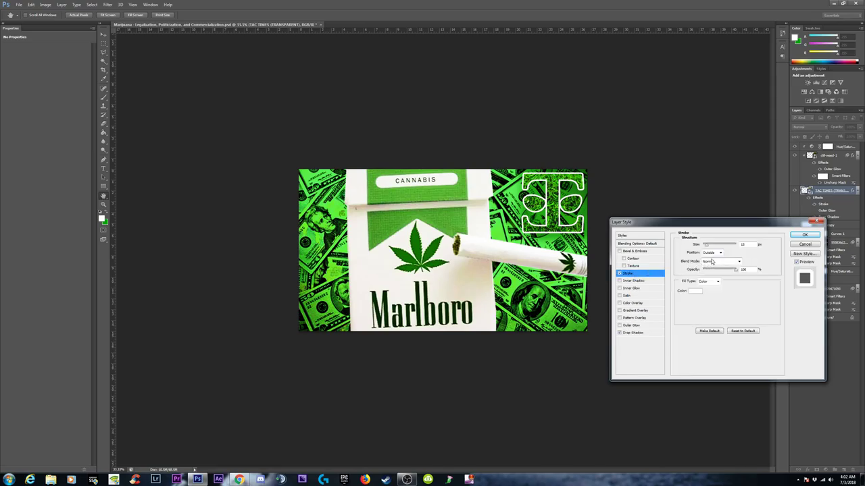
{"action": "left_click", "coordinate": [695, 290]}
{"action": "type", "text": "000000"}
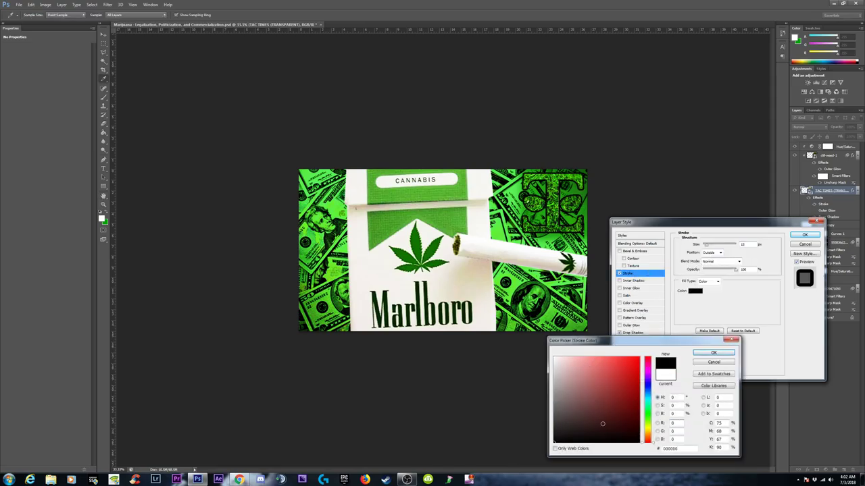
{"action": "left_click", "coordinate": [713, 353]}
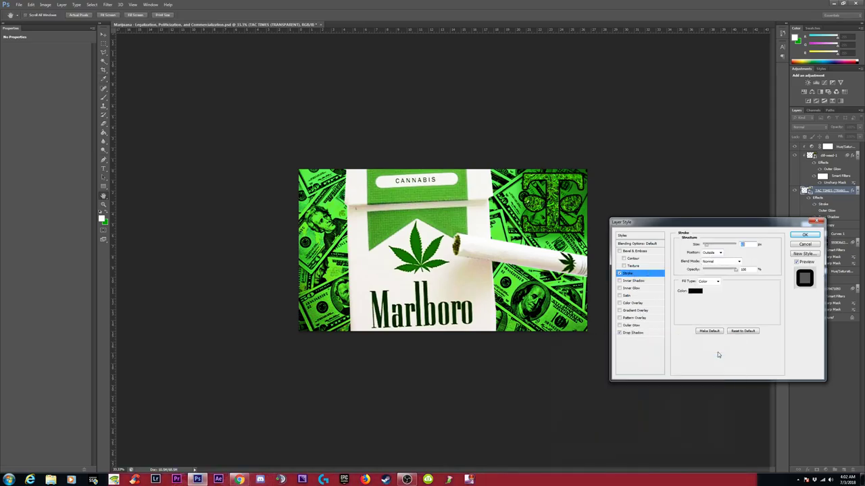
{"action": "left_click", "coordinate": [806, 235]}
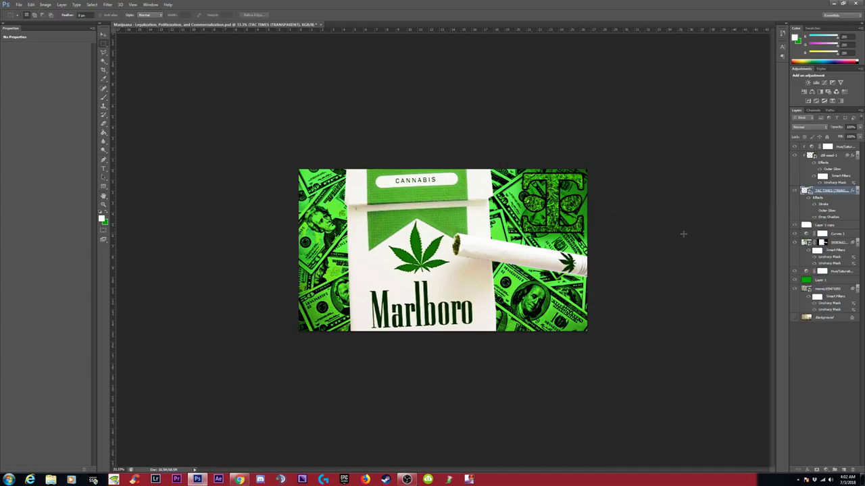
{"action": "left_click", "coordinate": [818, 281]}
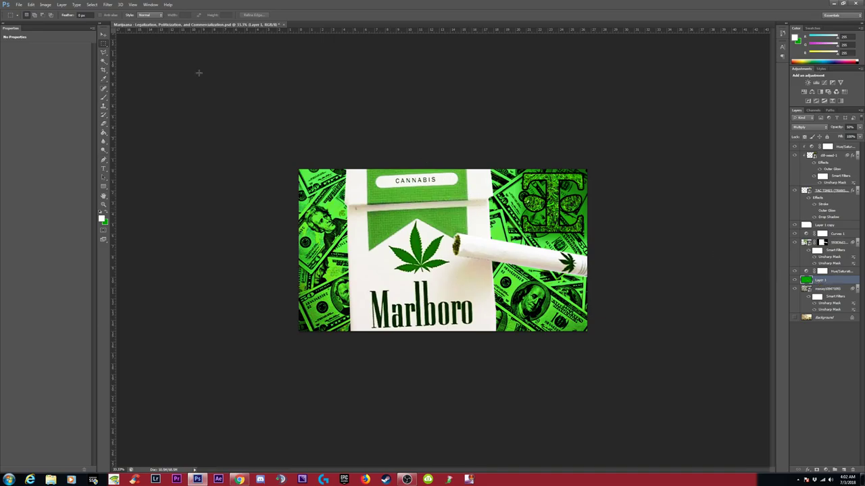
Lasso-select the top-right area around the logo on the green Layer 1
{"action": "key", "text": "l"}
{"action": "left_click", "coordinate": [472, 147]}
{"action": "left_click", "coordinate": [476, 247]}
{"action": "left_click", "coordinate": [628, 275]}
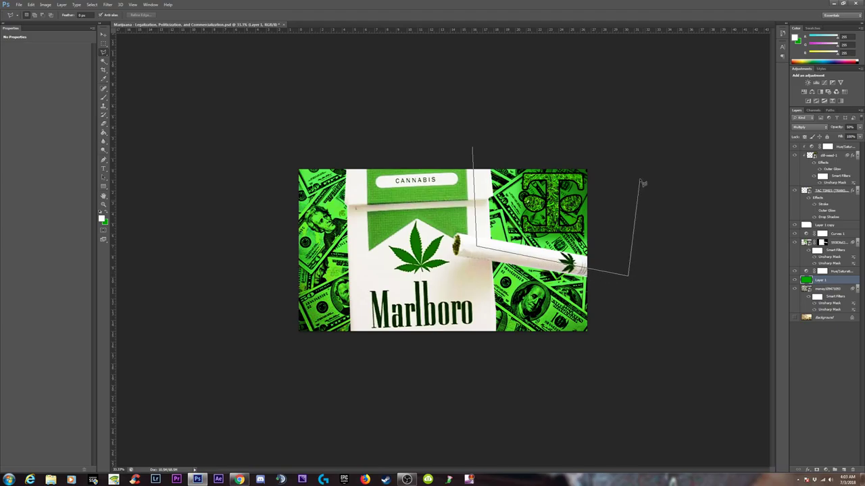
{"action": "left_click", "coordinate": [639, 177]}
{"action": "left_click", "coordinate": [615, 129]}
{"action": "left_click", "coordinate": [521, 129]}
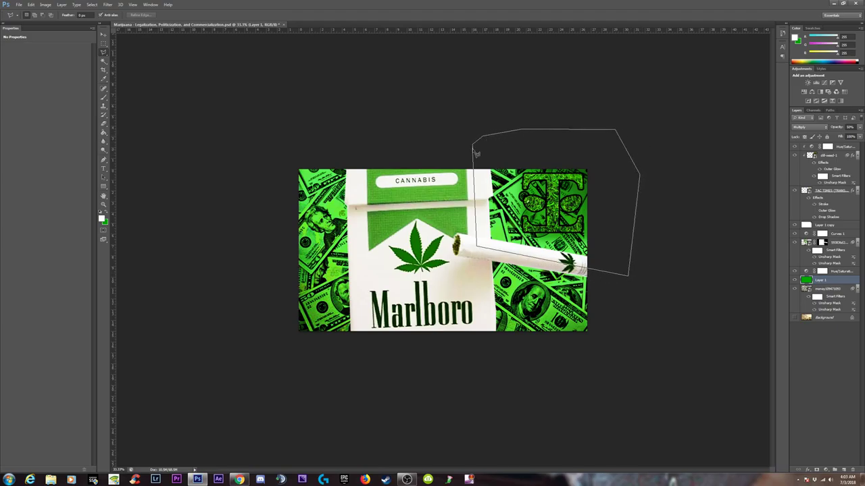
{"action": "left_click", "coordinate": [476, 151]}
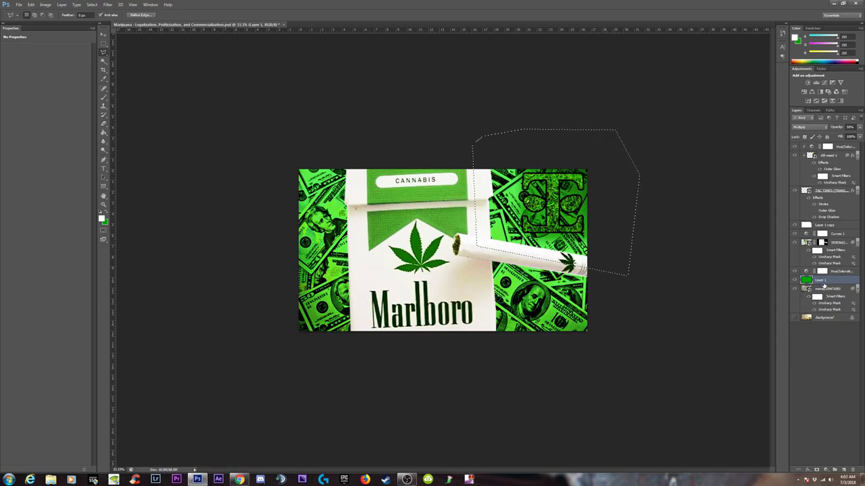
Clear the green fill from the selected corner and deselect
{"action": "left_click", "coordinate": [104, 133]}
{"action": "left_click", "coordinate": [588, 215]}
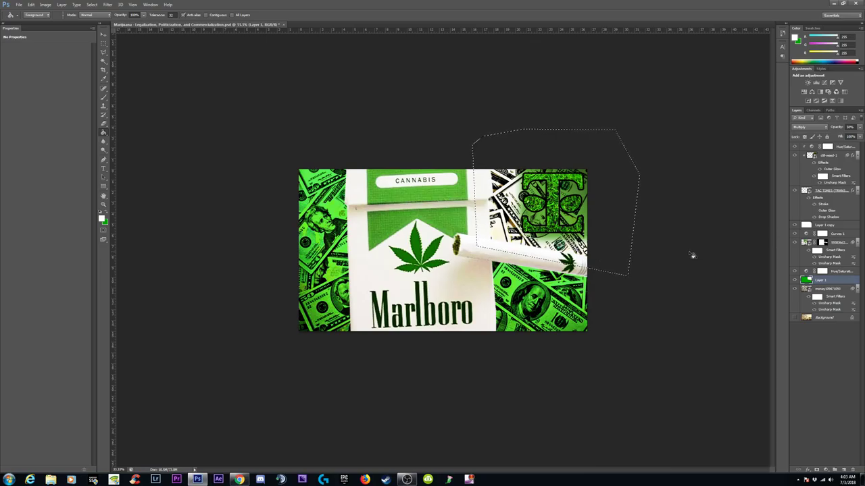
{"action": "key", "text": "m"}
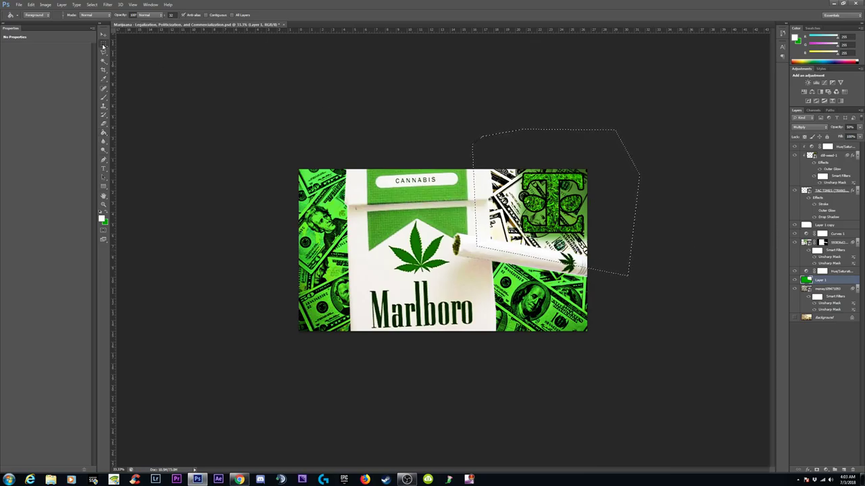
{"action": "left_click", "coordinate": [332, 108]}
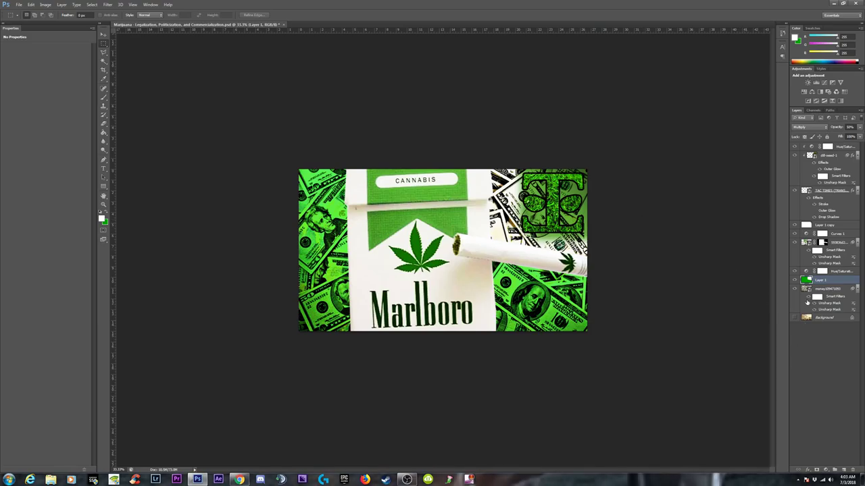
Disable the Drop Shadow effect on the TAC TIMES layer and zoom the canvas to 25%
{"action": "left_click", "coordinate": [825, 193]}
{"action": "left_click", "coordinate": [808, 470]}
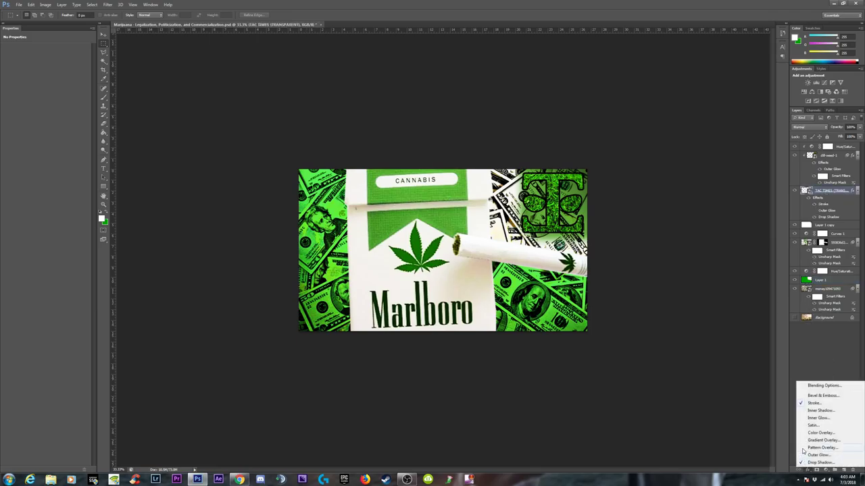
{"action": "left_click", "coordinate": [803, 458]}
{"action": "left_click", "coordinate": [619, 333]}
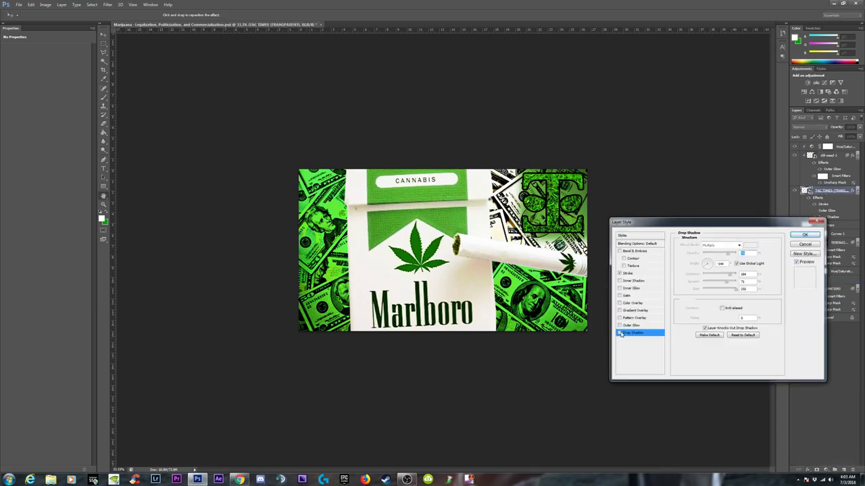
{"action": "left_click", "coordinate": [810, 236]}
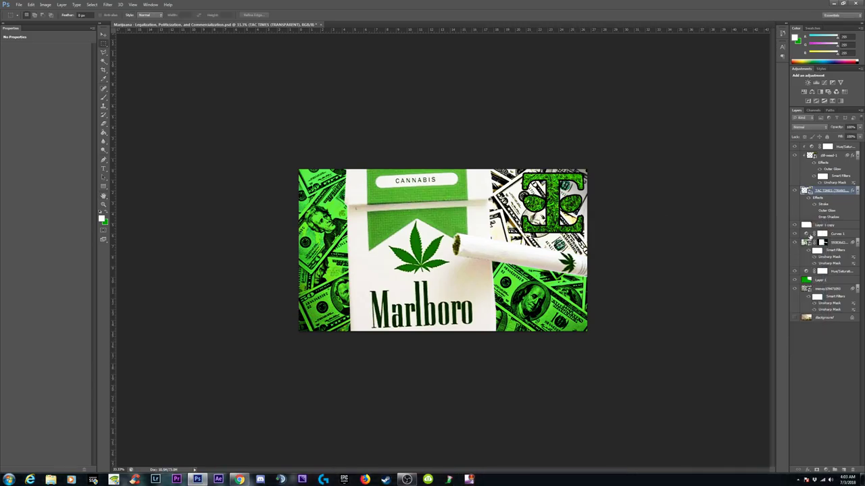
{"action": "scroll", "coordinate": [718, 224], "scroll_direction": "down", "scroll_amount": 3}
{"action": "scroll", "coordinate": [522, 262], "scroll_direction": "up", "scroll_amount": 1}
{"action": "key", "text": "ctrl+plus"}
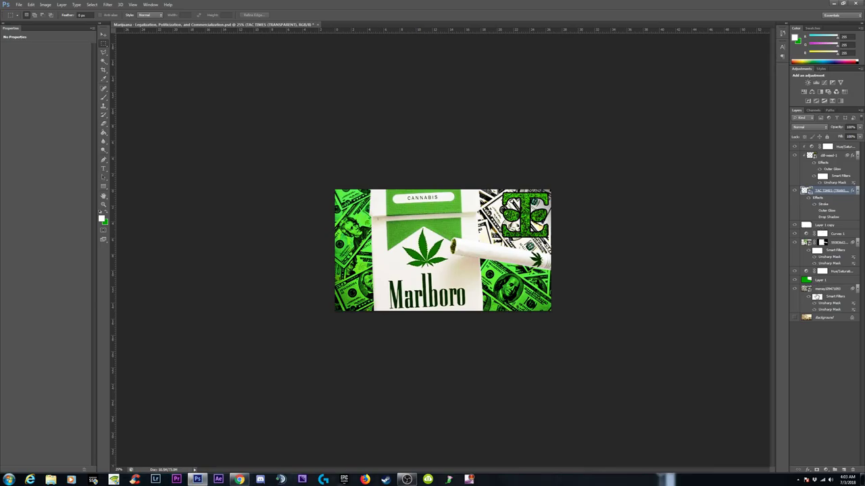
Restore the top-right green tint and add a Hue/Saturation layer (Saturation -100, Lightness +100) above dill-weed-1
{"action": "left_click", "coordinate": [803, 281]}
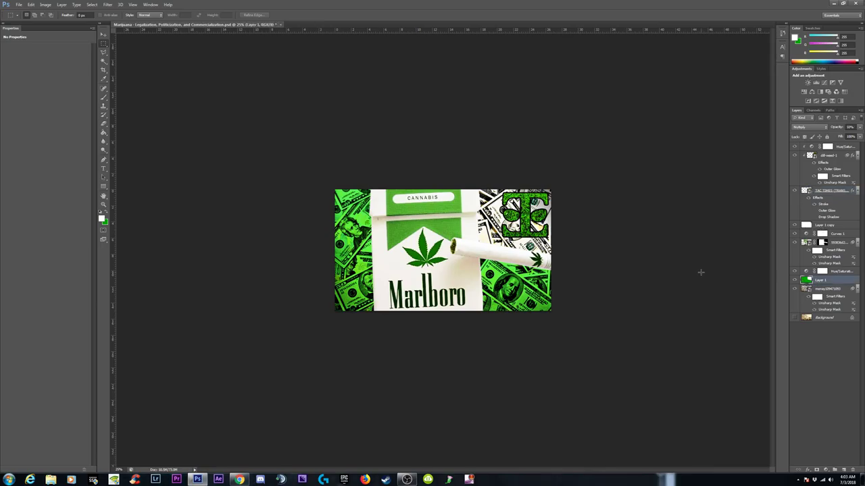
{"action": "key", "text": "ctrl+alt+z"}
{"action": "key", "text": "ctrl+alt+z"}
{"action": "key", "text": "ctrl+alt+z"}
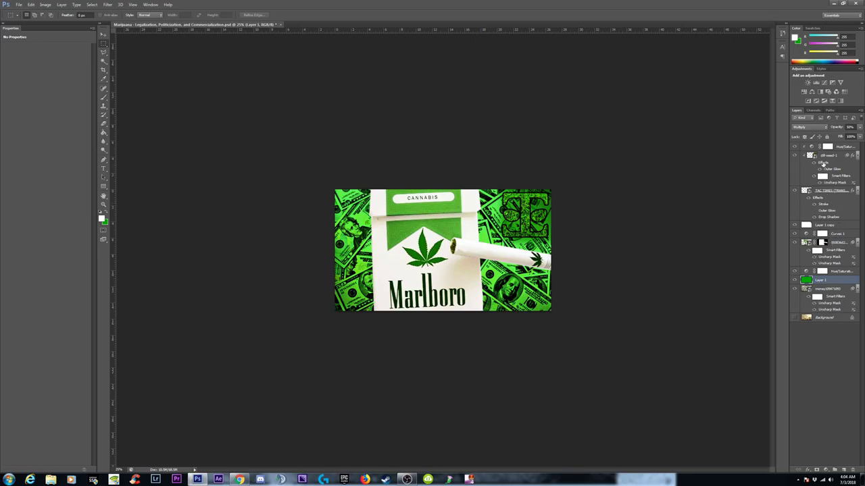
{"action": "left_click", "coordinate": [831, 156]}
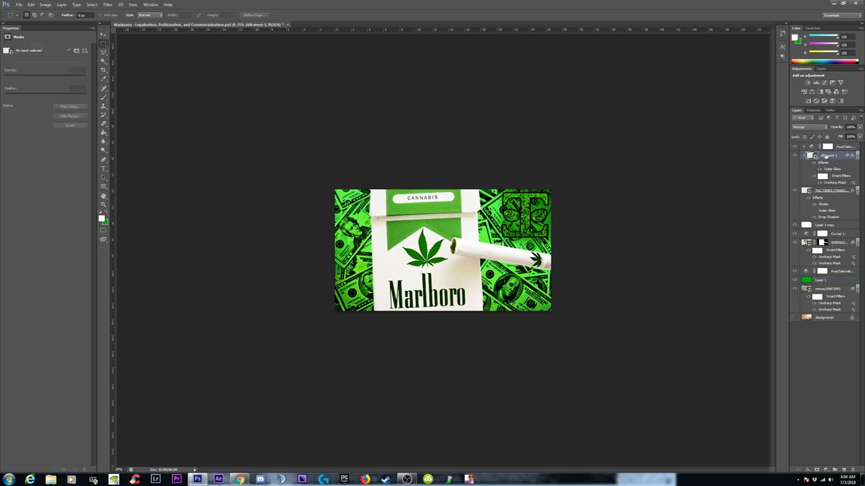
{"action": "left_click", "coordinate": [825, 470]}
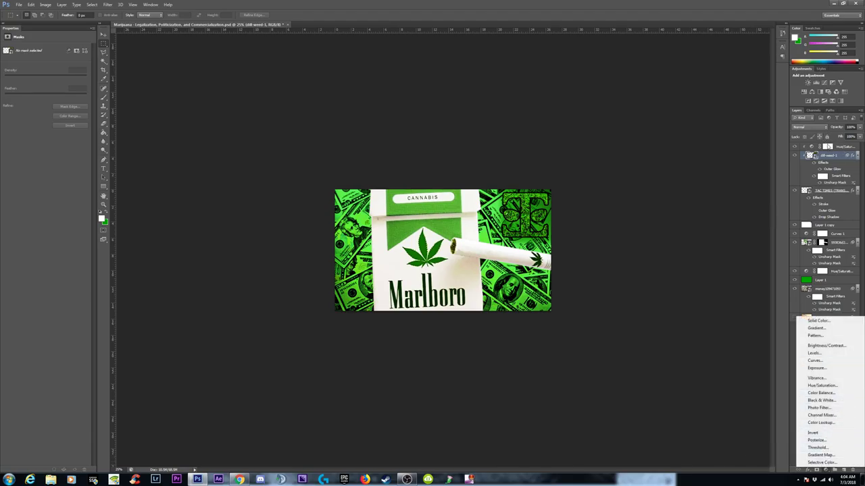
{"action": "left_click", "coordinate": [812, 148]}
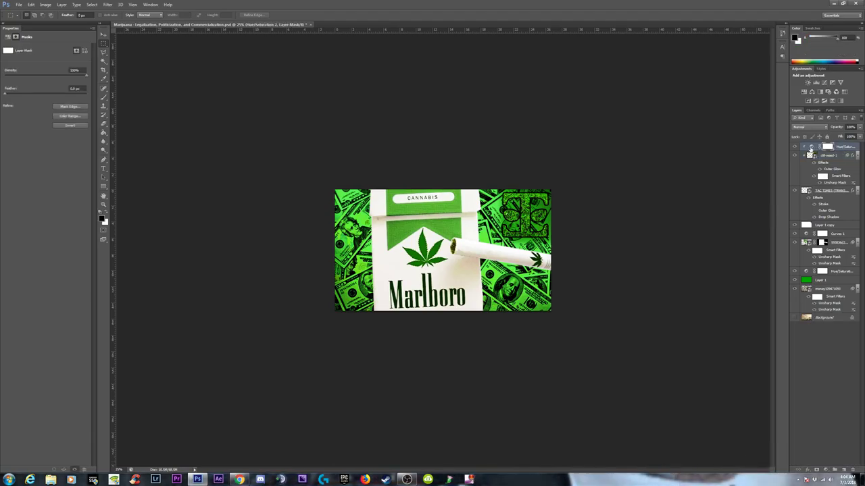
{"action": "left_click", "coordinate": [812, 147]}
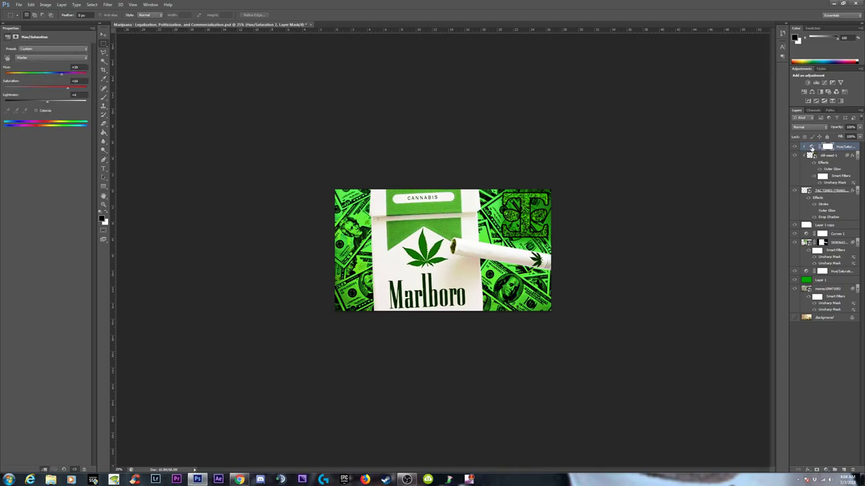
{"action": "left_click_drag", "start_coordinate": [68, 90], "coordinate": [88, 101]}
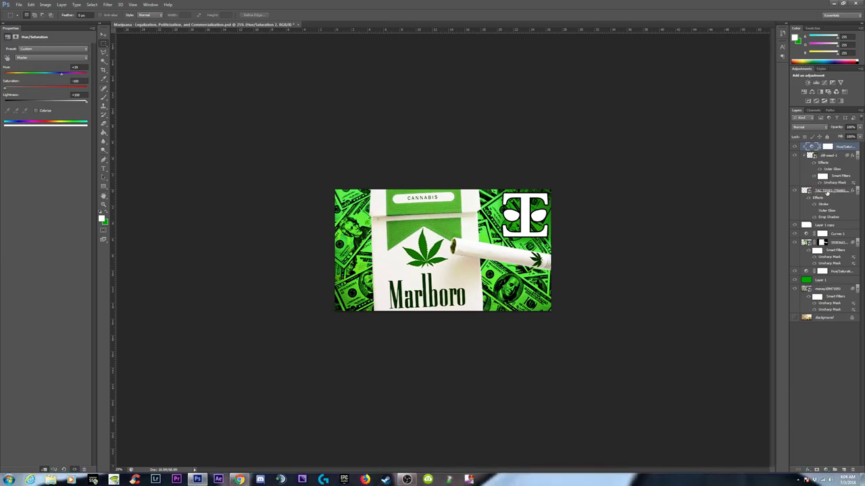
{"action": "left_click", "coordinate": [825, 191]}
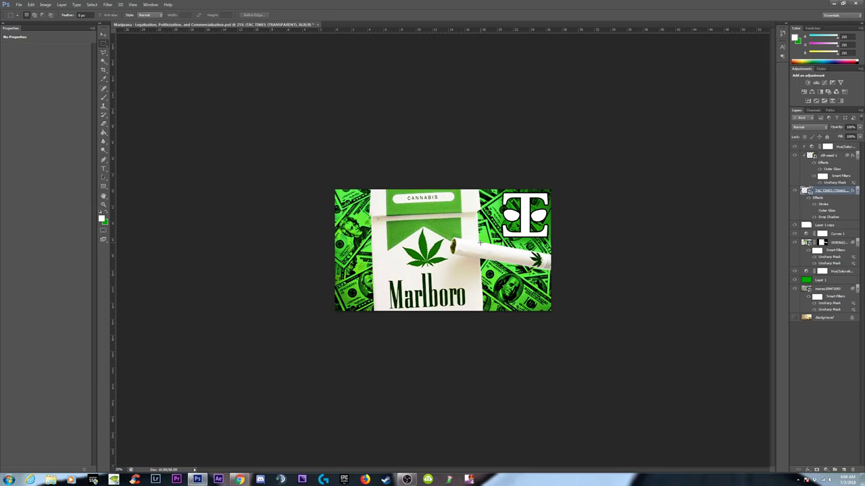
Toggle the TAC TIMES logo's visibility several times to compare the image with and without it
{"action": "left_click", "coordinate": [808, 470]}
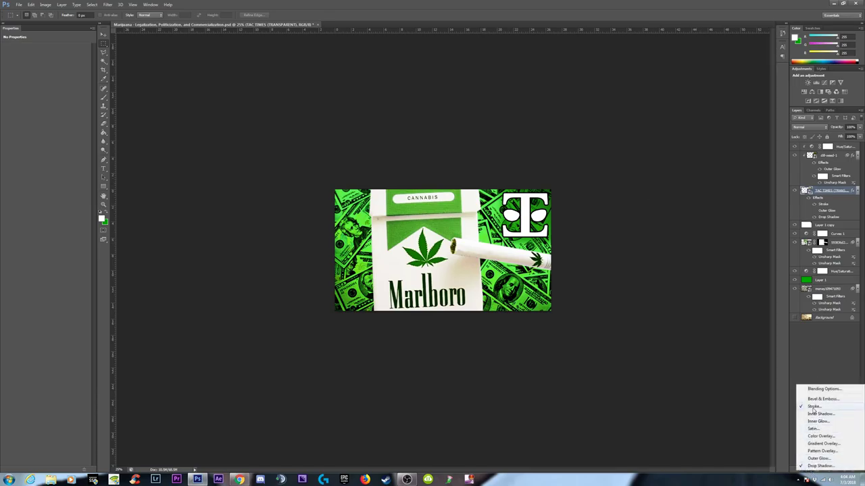
{"action": "left_click", "coordinate": [806, 356]}
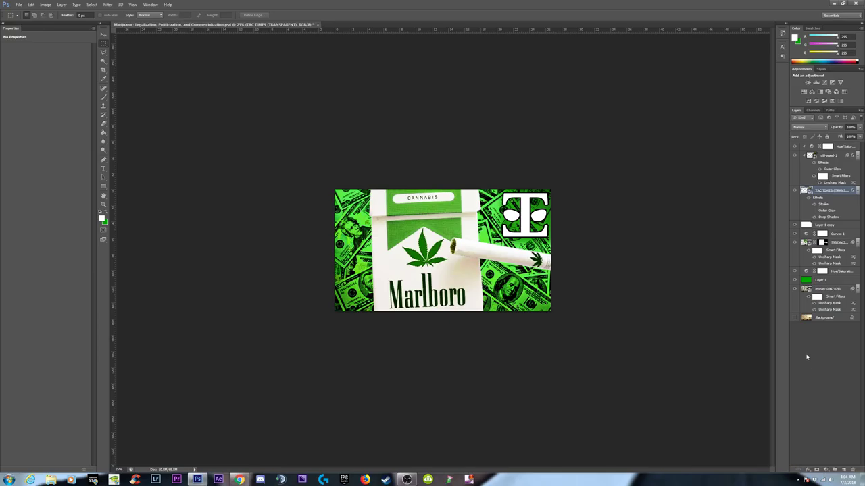
{"action": "left_click", "coordinate": [796, 192]}
{"action": "left_click", "coordinate": [795, 191]}
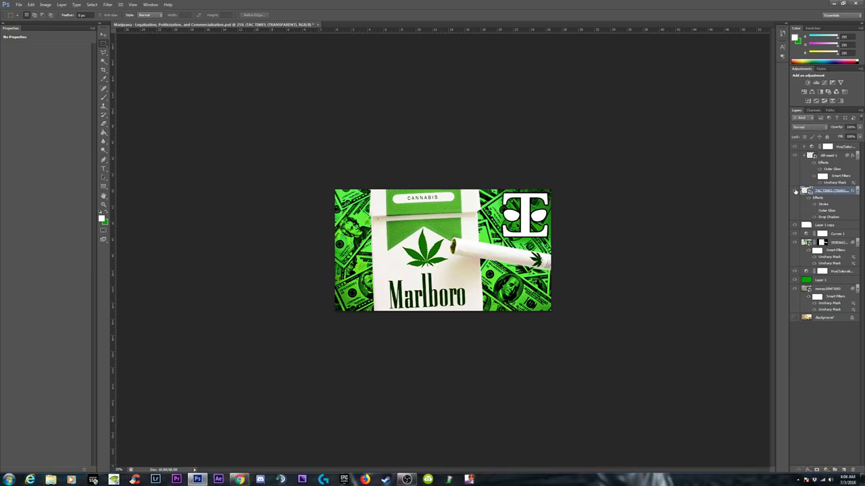
{"action": "left_click", "coordinate": [795, 191]}
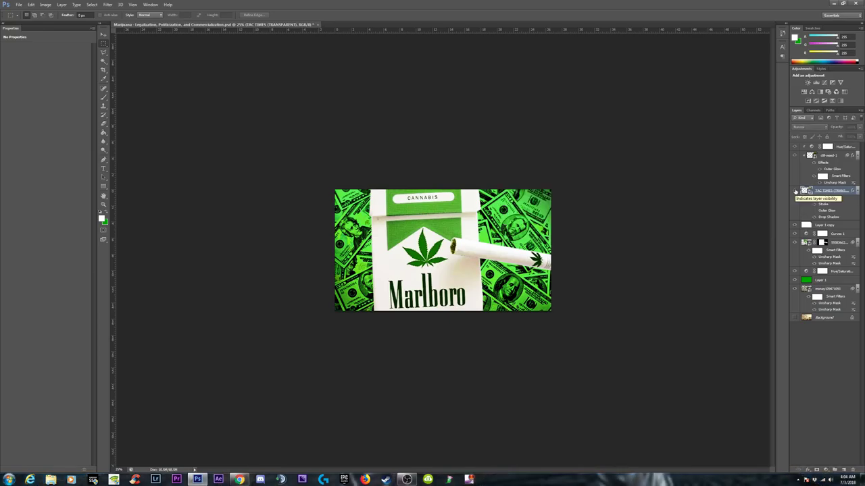
{"action": "left_click", "coordinate": [795, 191]}
{"action": "left_click", "coordinate": [795, 191]}
{"action": "left_click", "coordinate": [795, 191]}
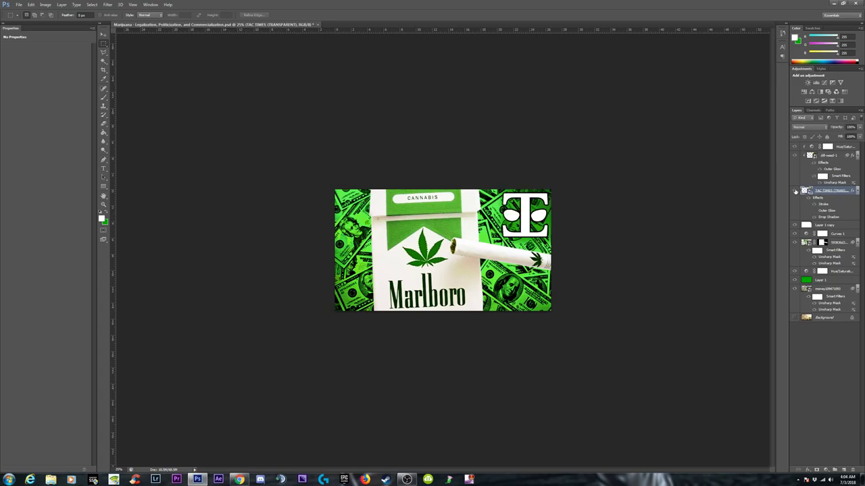
Switch off the TAC TIMES logo's Drop Shadow and put the logo into free transform
{"action": "left_click", "coordinate": [808, 471]}
{"action": "left_click", "coordinate": [816, 466]}
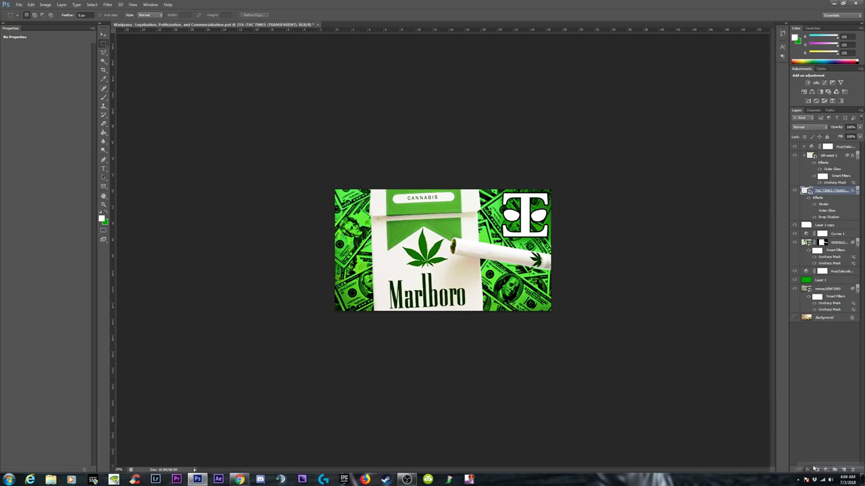
{"action": "left_click", "coordinate": [619, 334]}
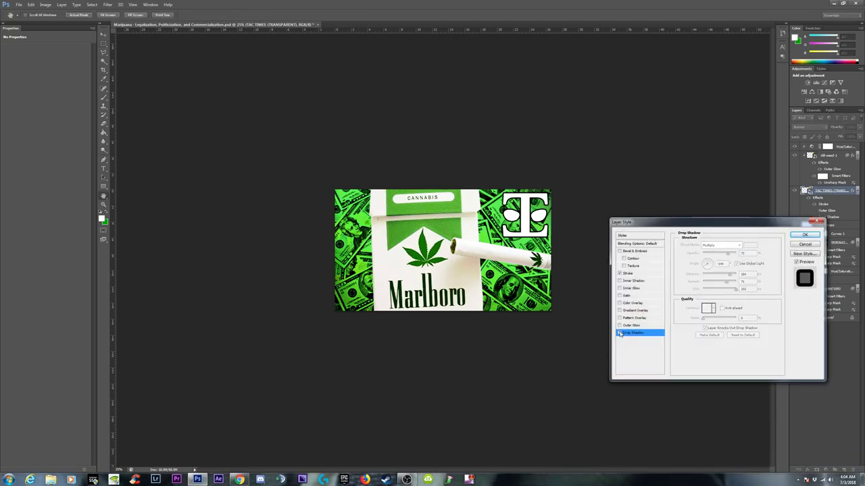
{"action": "left_click", "coordinate": [804, 235]}
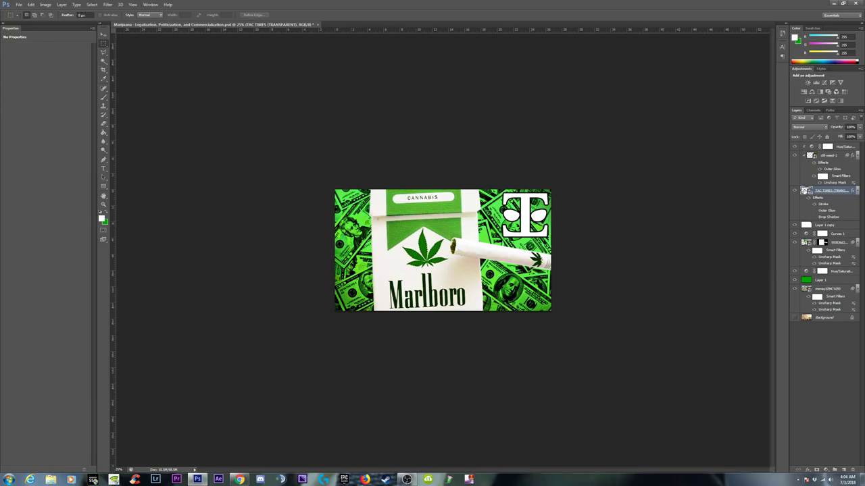
{"action": "key", "text": "ctrl+t"}
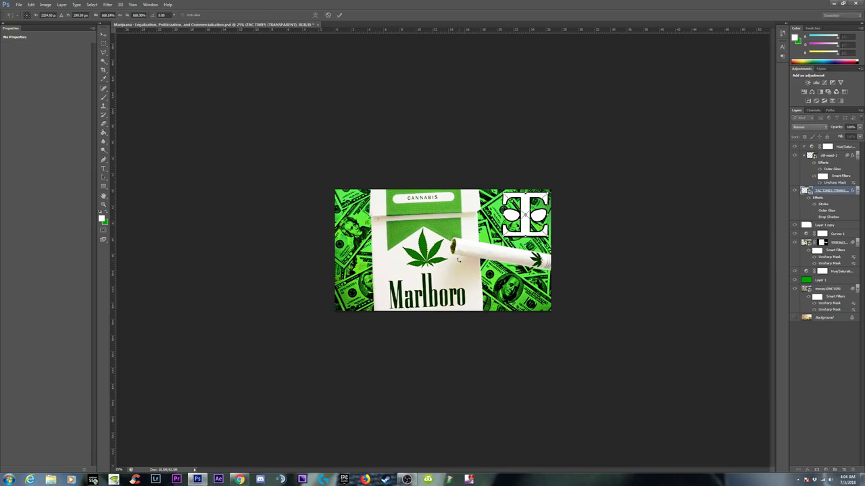
Scale up the TAC TIMES logo and nudge it into the top-right corner
{"action": "left_click_drag", "start_coordinate": [503, 234], "coordinate": [499, 239]}
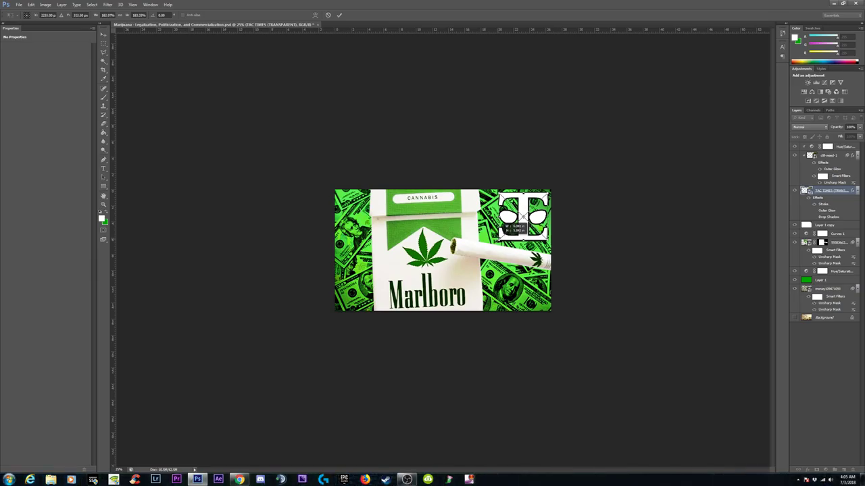
{"action": "left_click_drag", "start_coordinate": [500, 240], "coordinate": [497, 241]}
{"action": "key", "text": "Return"}
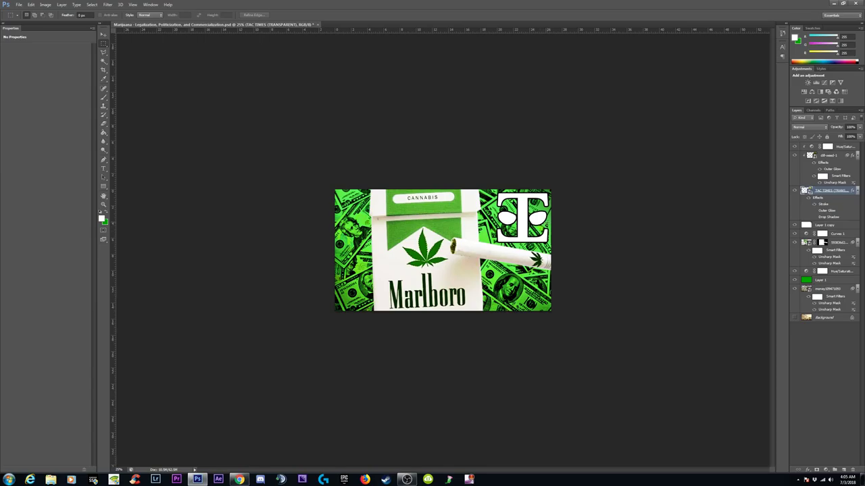
{"action": "key", "text": "v"}
{"action": "mouse_move", "coordinate": [508, 212]}
{"action": "left_mouse_down"}
{"action": "mouse_move", "coordinate": [347, 213]}
{"action": "mouse_move", "coordinate": [349, 273]}
{"action": "mouse_move", "coordinate": [522, 281]}
{"action": "mouse_move", "coordinate": [525, 215]}
{"action": "left_mouse_up"}
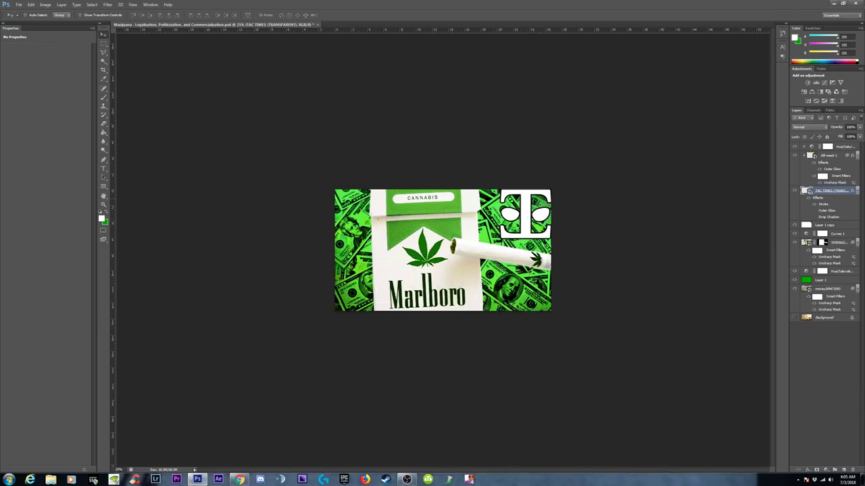
{"action": "key", "text": "shift+Left"}
{"action": "key", "text": "shift+Left"}
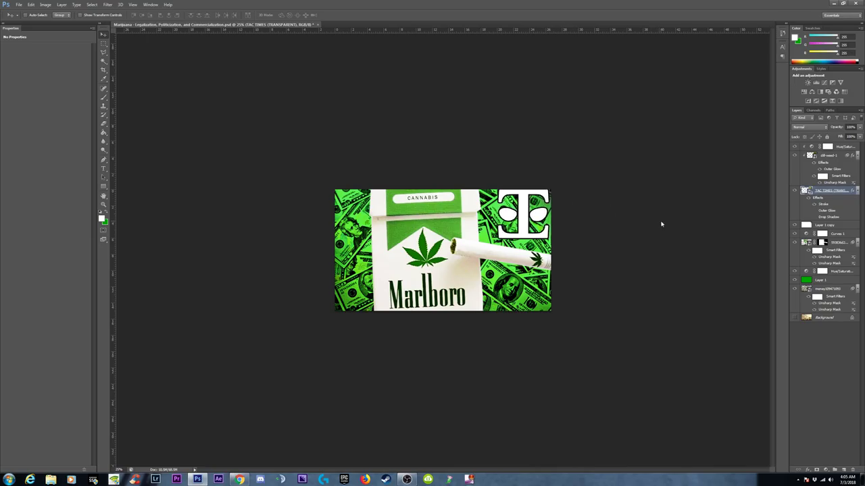
{"action": "key", "text": "shift+Down"}
{"action": "key", "text": "shift+Down"}
{"action": "key", "text": "Down"}
{"action": "key", "text": "Down"}
{"action": "key", "text": "Down"}
{"action": "key", "text": "Down"}
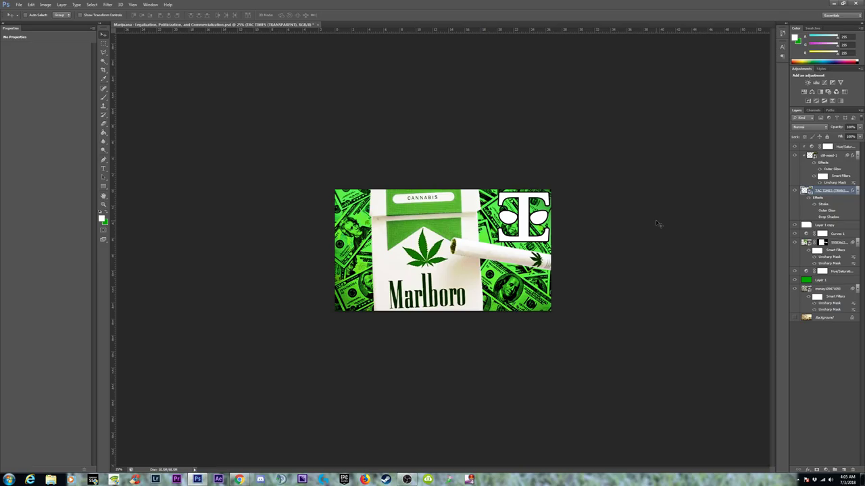
{"action": "key", "text": "Left"}
{"action": "key", "text": "Left"}
{"action": "key", "text": "Left"}
{"action": "key", "text": "Left"}
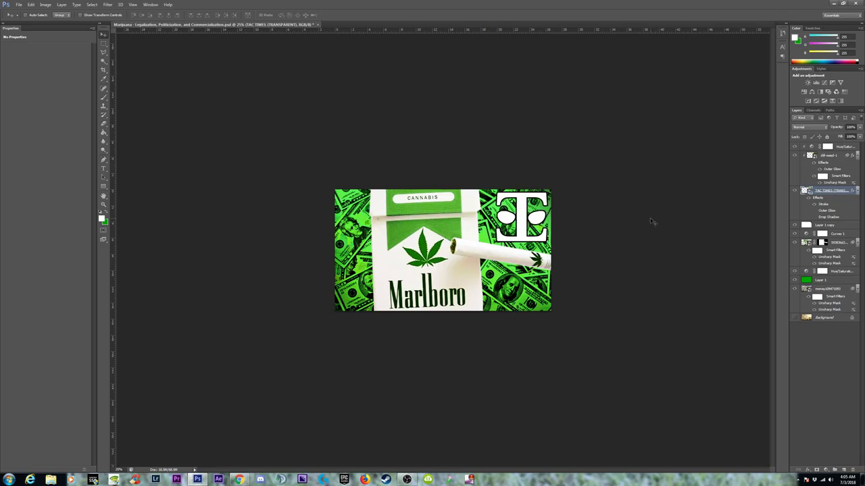
Rotate the logo about 6.5 degrees with free transform
{"action": "key", "text": "ctrl+t"}
{"action": "left_click_drag", "start_coordinate": [552, 219], "coordinate": [556, 221]}
{"action": "key", "text": "Return"}
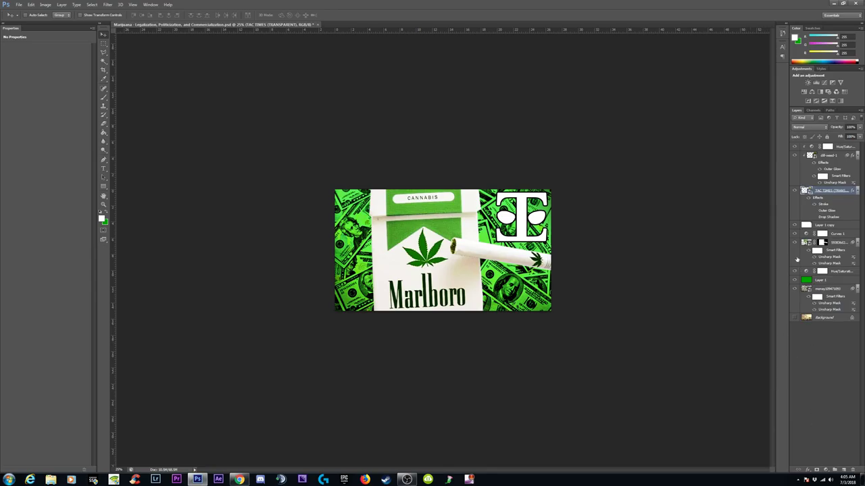
Tune the logo's green drop shadow to 100% opacity, adjusting spread, angle and distance on canvas
{"action": "left_click", "coordinate": [808, 470]}
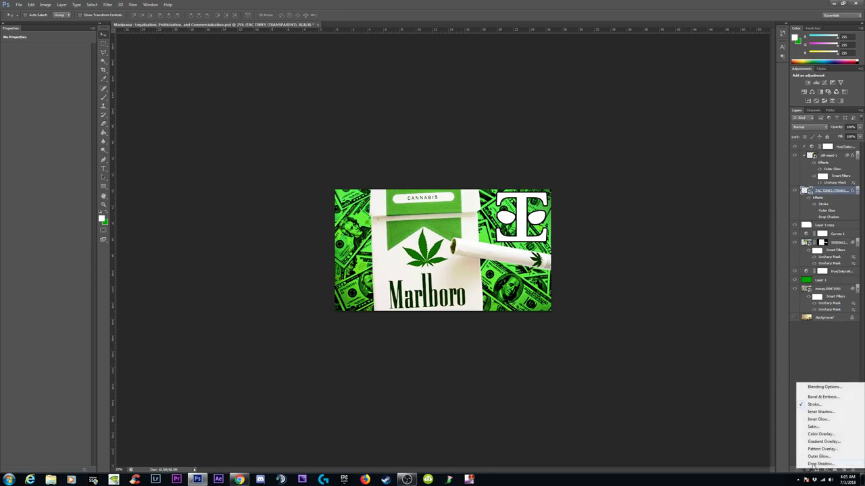
{"action": "left_click", "coordinate": [817, 464]}
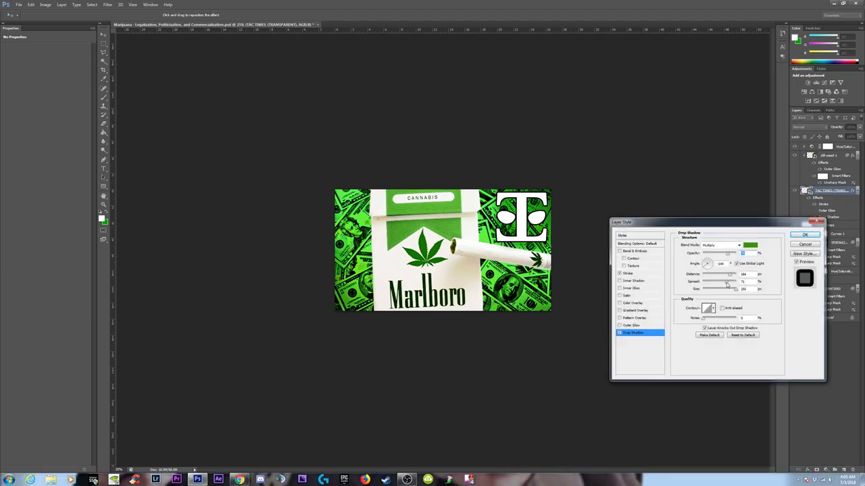
{"action": "left_click_drag", "start_coordinate": [727, 285], "coordinate": [736, 291]}
{"action": "left_click_drag", "start_coordinate": [728, 253], "coordinate": [737, 253]}
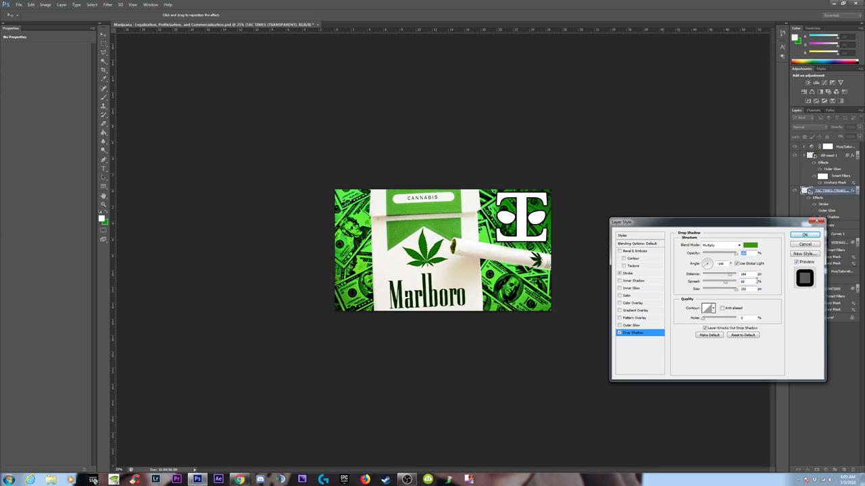
{"action": "left_click_drag", "start_coordinate": [727, 285], "coordinate": [714, 285]}
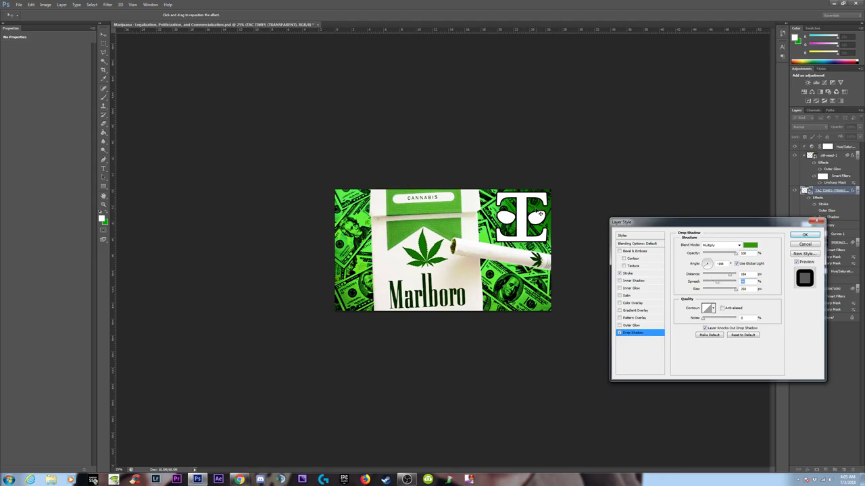
{"action": "left_click_drag", "start_coordinate": [541, 213], "coordinate": [531, 200]}
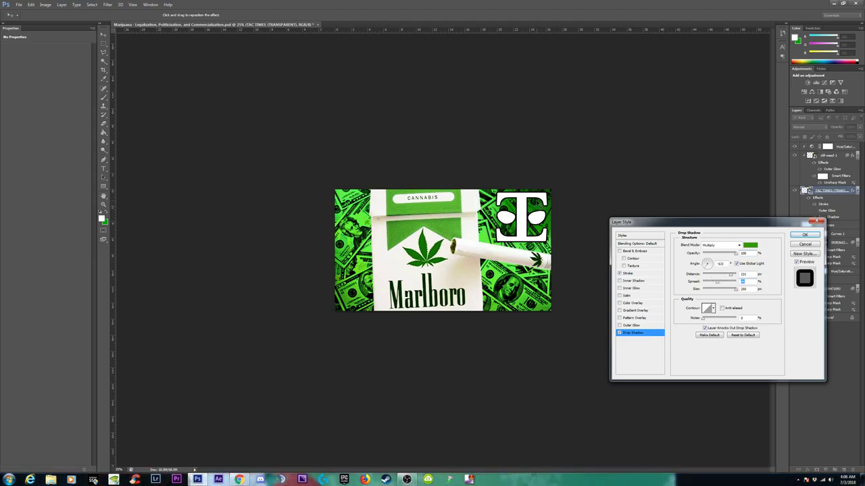
{"action": "mouse_move", "coordinate": [718, 284]}
{"action": "left_mouse_down"}
{"action": "mouse_move", "coordinate": [735, 283]}
{"action": "mouse_move", "coordinate": [713, 283]}
{"action": "left_mouse_up"}
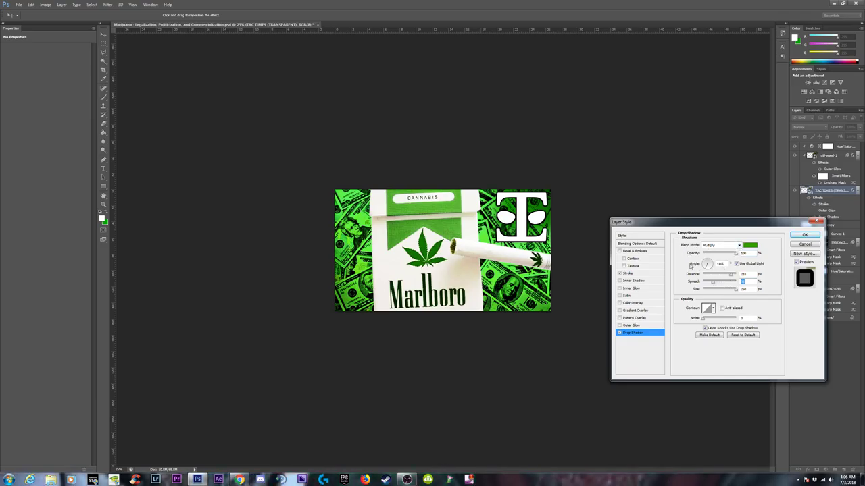
{"action": "left_click_drag", "start_coordinate": [537, 220], "coordinate": [531, 227]}
{"action": "left_click", "coordinate": [809, 235]}
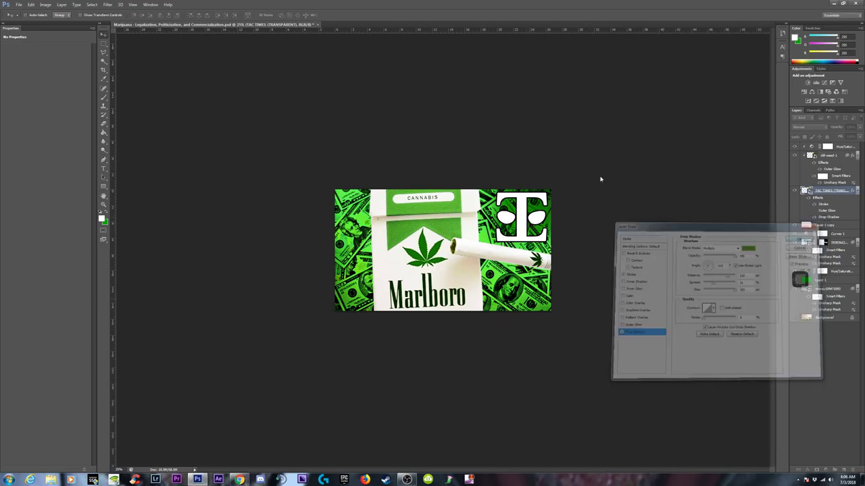
Save the Marijuana collage PSD, attempt Save As, and dismiss the resulting error message
{"action": "left_click", "coordinate": [19, 5]}
{"action": "left_click", "coordinate": [33, 79]}
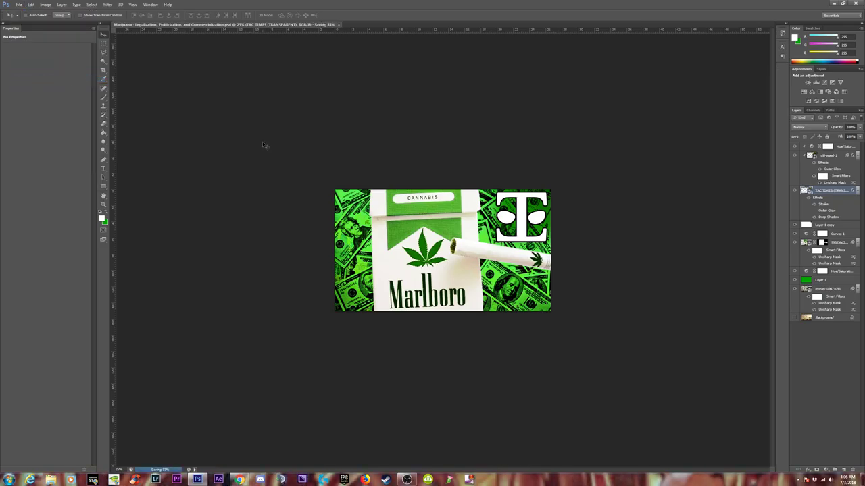
{"action": "left_click", "coordinate": [19, 5]}
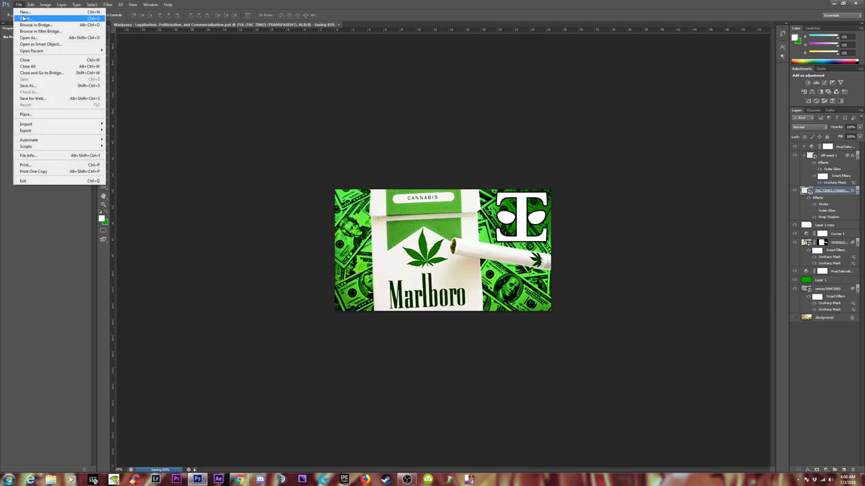
{"action": "left_click", "coordinate": [40, 88]}
{"action": "left_click", "coordinate": [430, 192]}
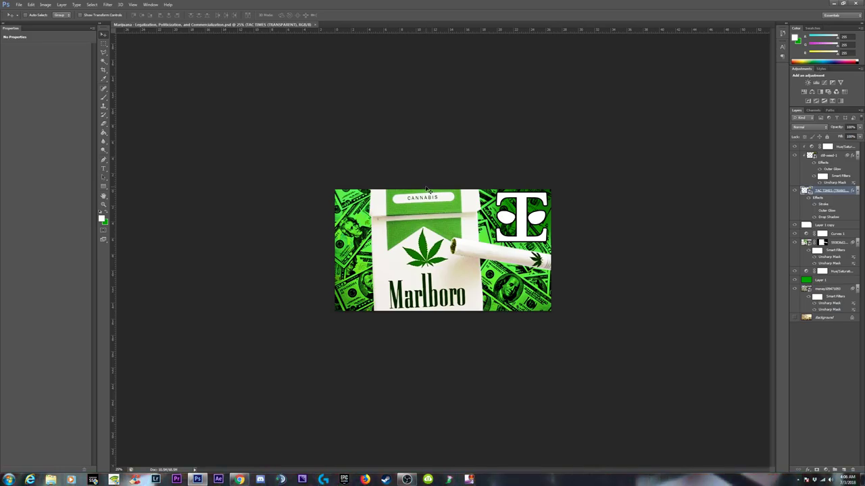
{"action": "left_click", "coordinate": [837, 156]}
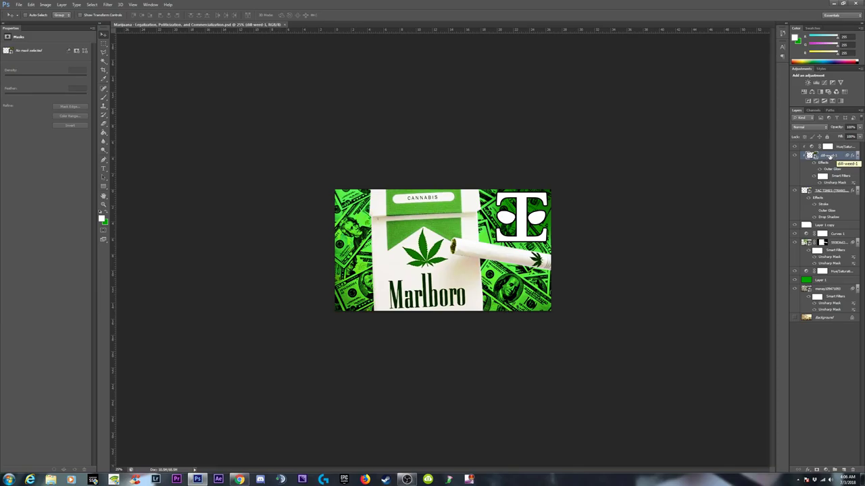
Place the dill-weed-1 layer just above the money layer and shift the grass to the pack's left side
{"action": "left_click_drag", "start_coordinate": [829, 156], "coordinate": [836, 309]}
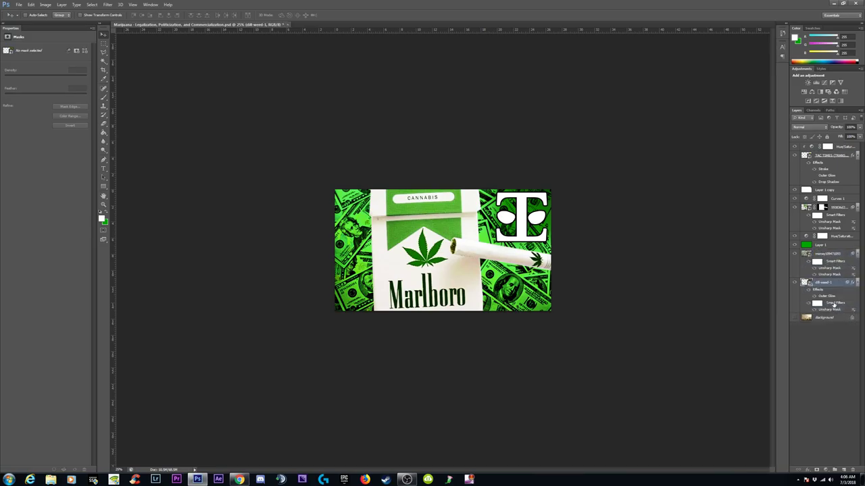
{"action": "left_click_drag", "start_coordinate": [830, 286], "coordinate": [829, 244]}
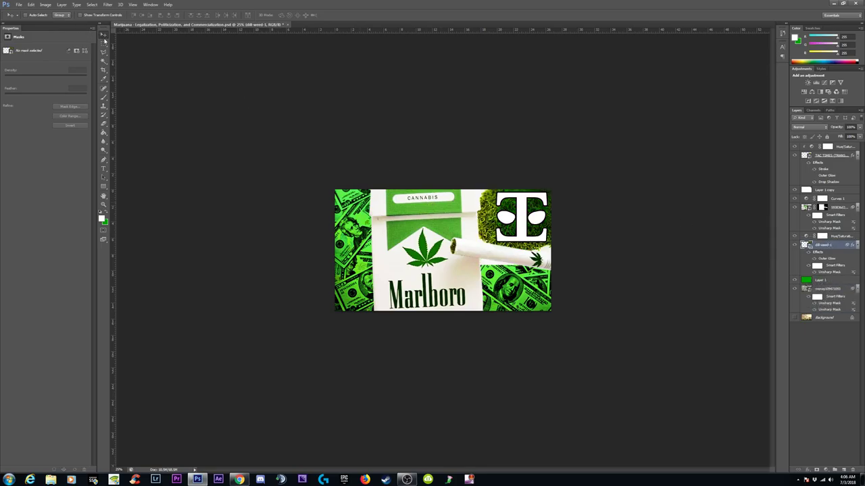
{"action": "left_click_drag", "start_coordinate": [518, 198], "coordinate": [333, 230]}
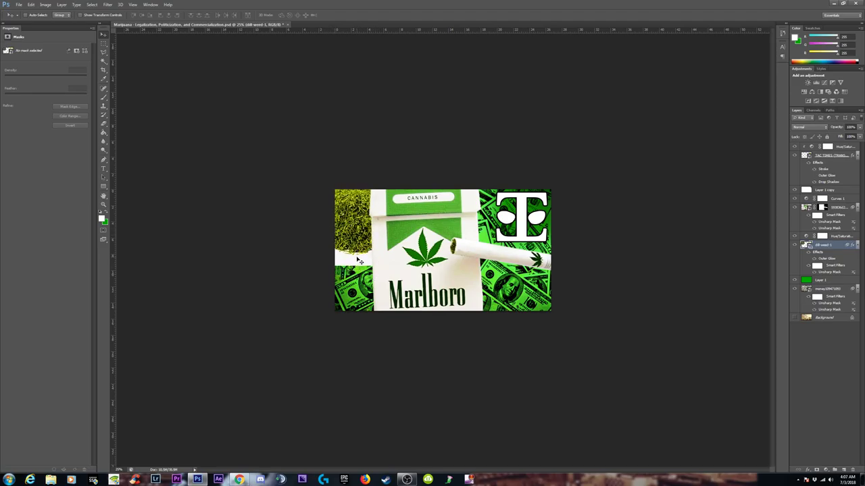
Scale up the grass image proportionally and move it to the right side of the pack
{"action": "key", "text": "ctrl+t"}
{"action": "left_click", "coordinate": [431, 187]}
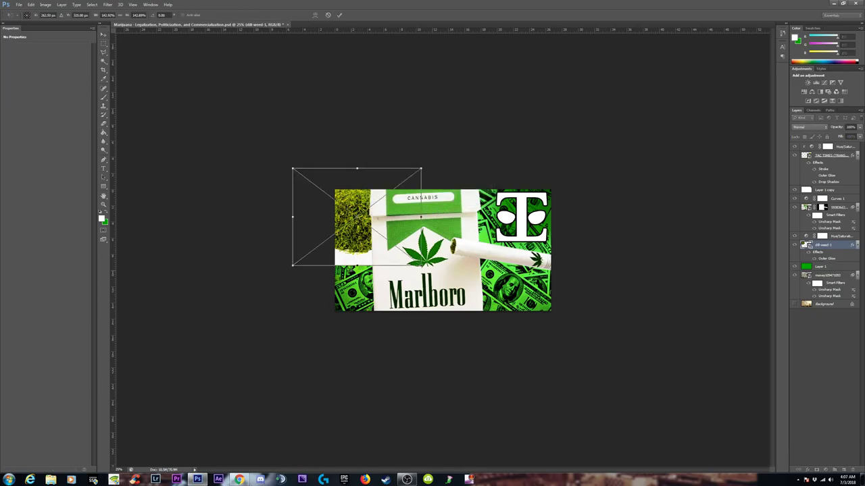
{"action": "left_click_drag", "start_coordinate": [356, 235], "coordinate": [366, 338]}
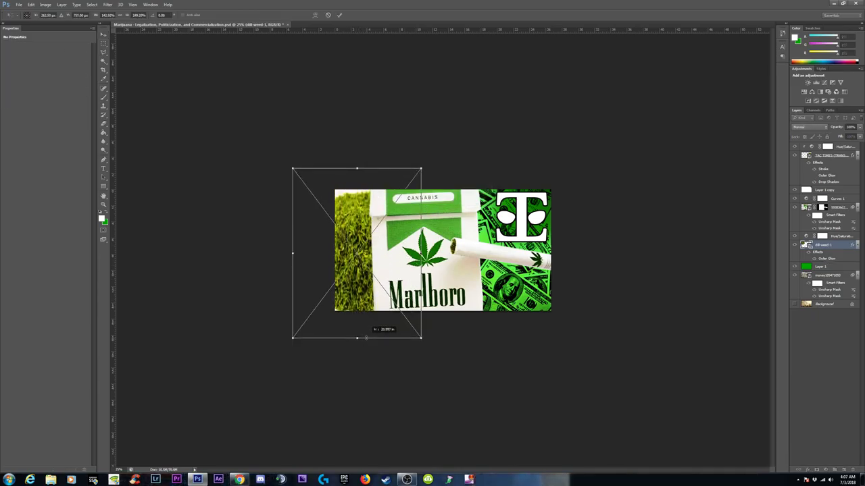
{"action": "key", "text": "ctrl+z"}
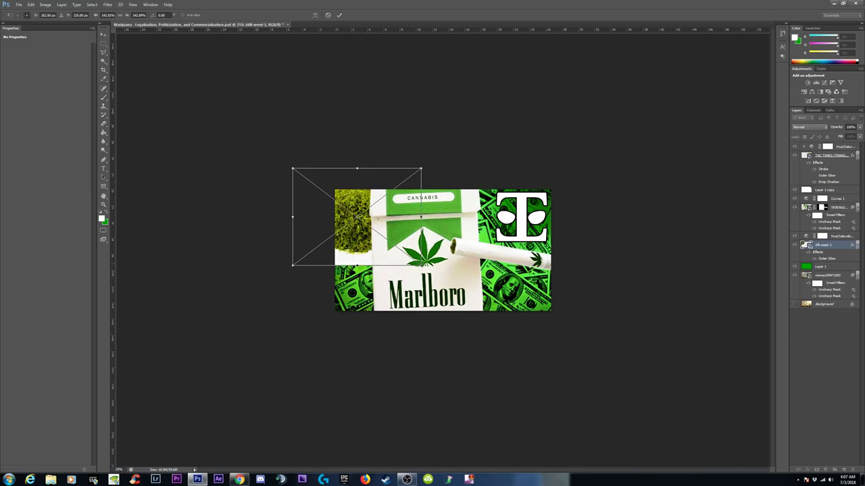
{"action": "left_click_drag", "start_coordinate": [421, 266], "coordinate": [448, 324]}
{"action": "left_click_drag", "start_coordinate": [383, 223], "coordinate": [386, 246]}
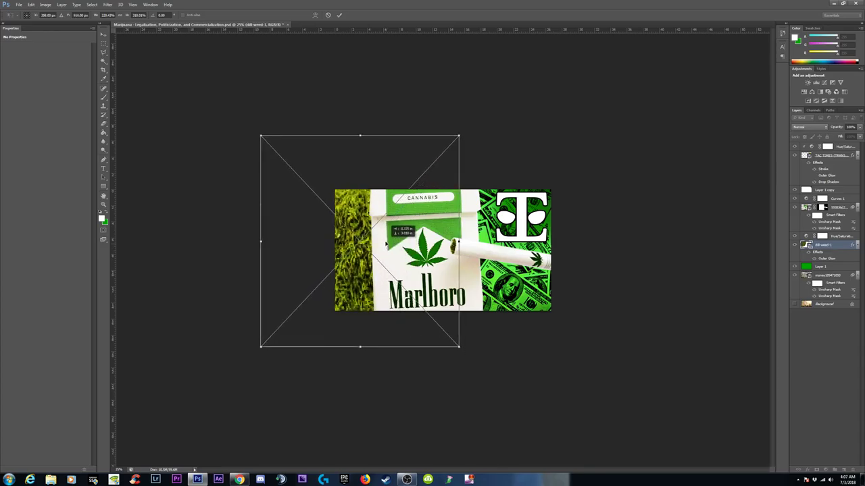
{"action": "key", "text": "Return"}
{"action": "key", "text": "ctrl+f"}
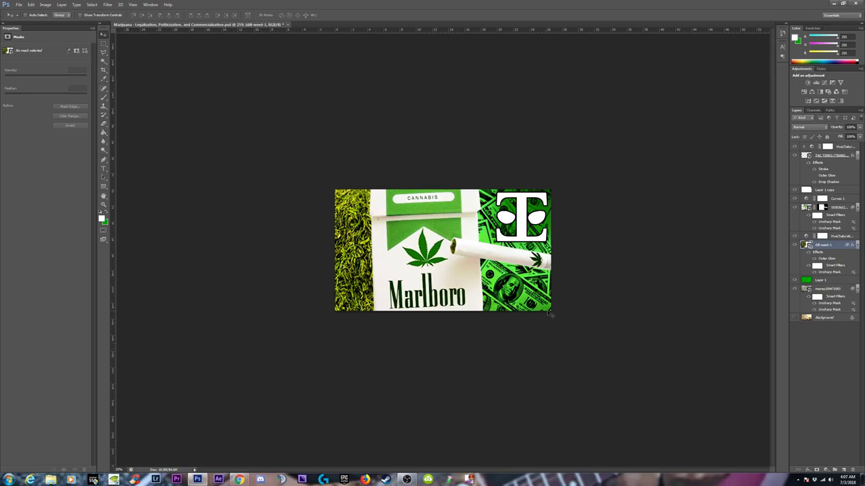
{"action": "left_click_drag", "start_coordinate": [365, 257], "coordinate": [515, 248]}
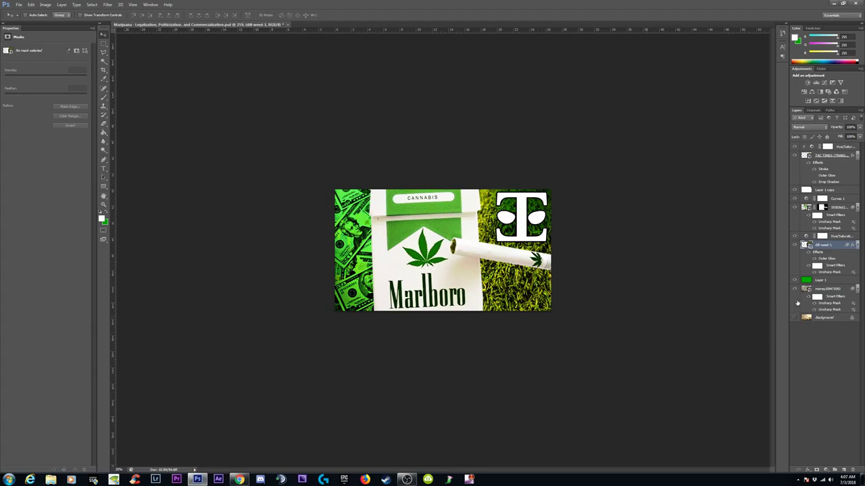
Open the Drop Shadow settings for the TAC TIMES logo layer
{"action": "left_click", "coordinate": [827, 156]}
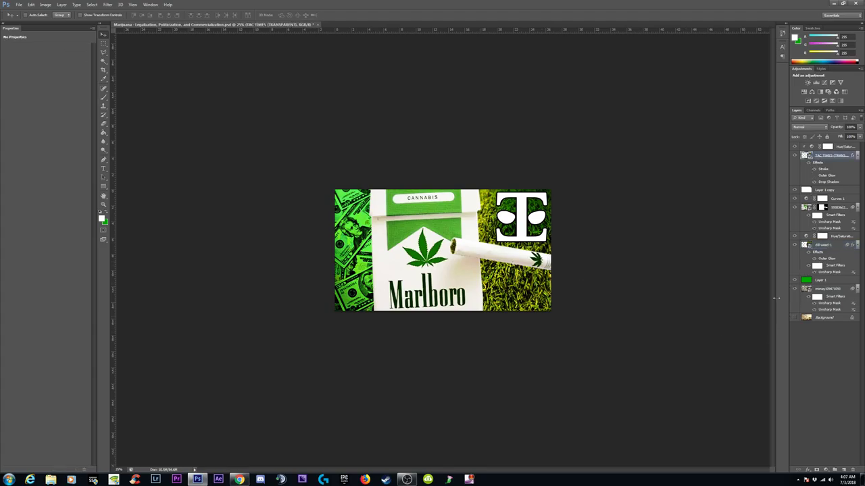
{"action": "left_click", "coordinate": [809, 471]}
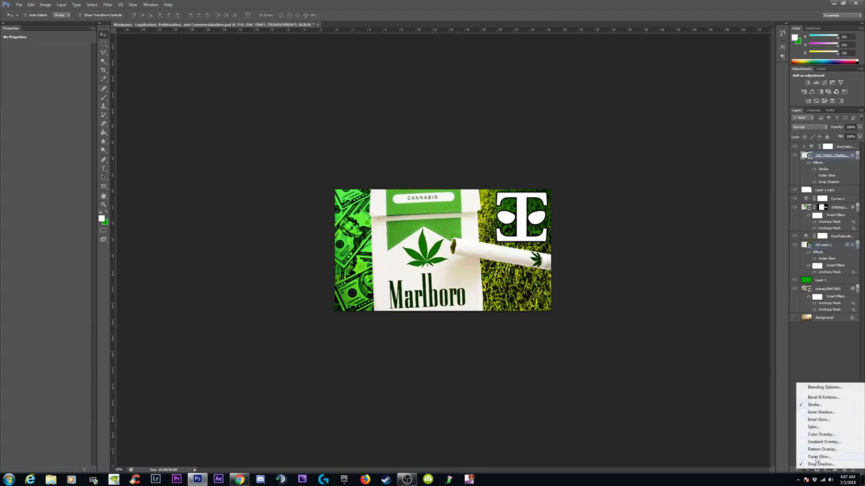
{"action": "left_click", "coordinate": [819, 465]}
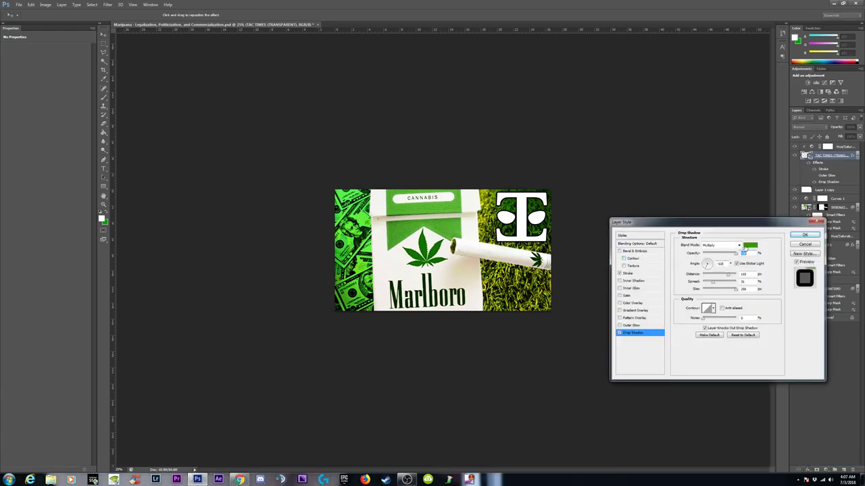
Sample a bright yellow-green (8ca101) from the grass as the drop shadow colour
{"action": "left_click", "coordinate": [750, 246]}
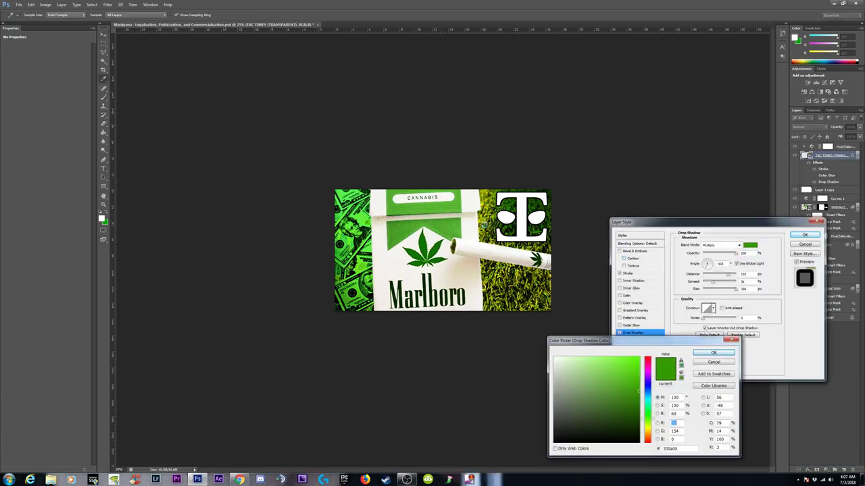
{"action": "left_click", "coordinate": [483, 221]}
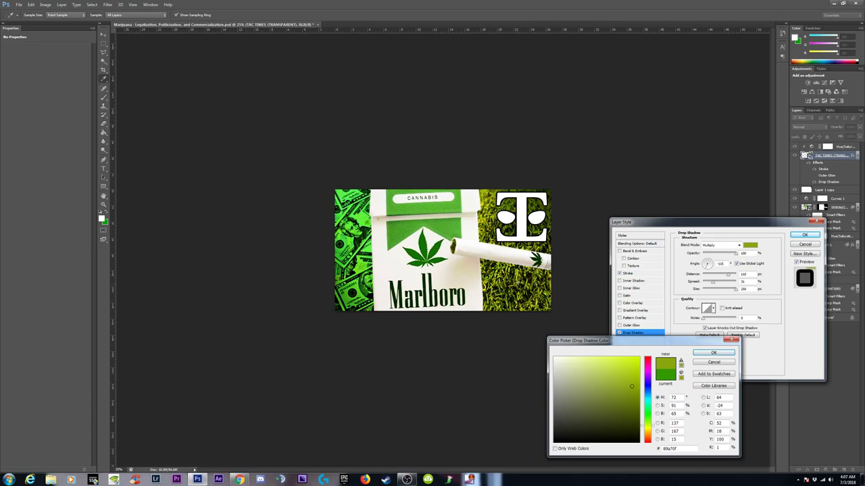
{"action": "left_click", "coordinate": [532, 275]}
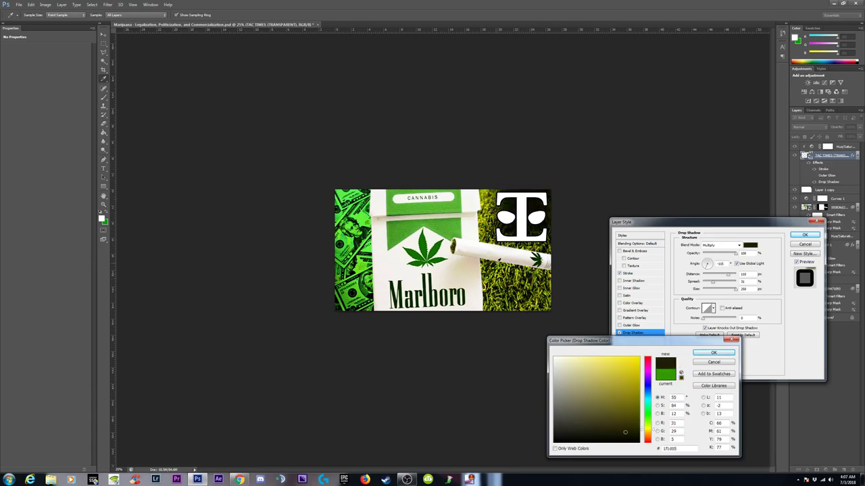
{"action": "left_click", "coordinate": [499, 264]}
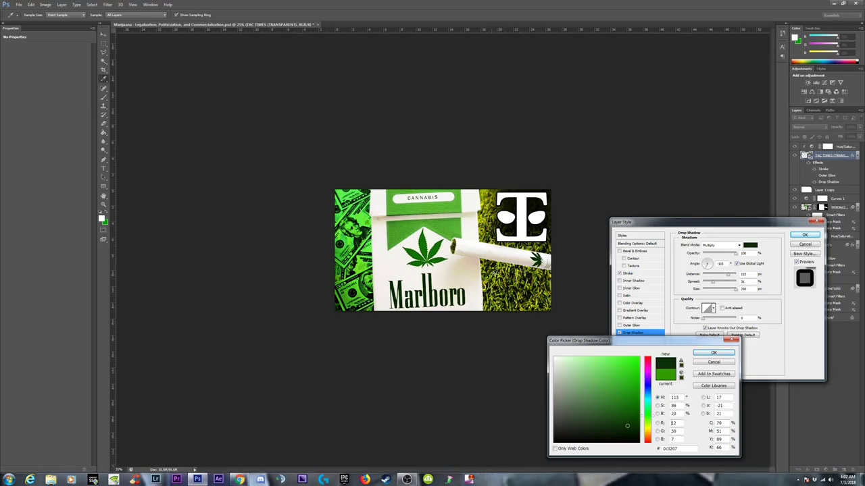
{"action": "left_click", "coordinate": [495, 274]}
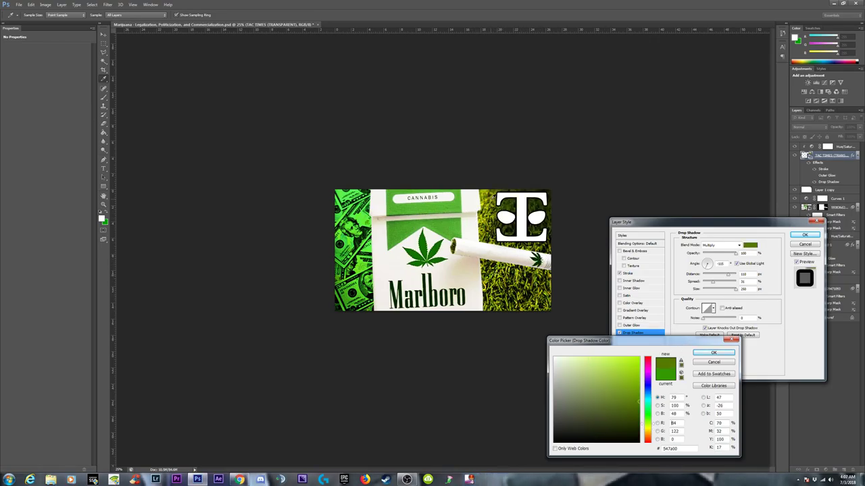
{"action": "left_click", "coordinate": [483, 217]}
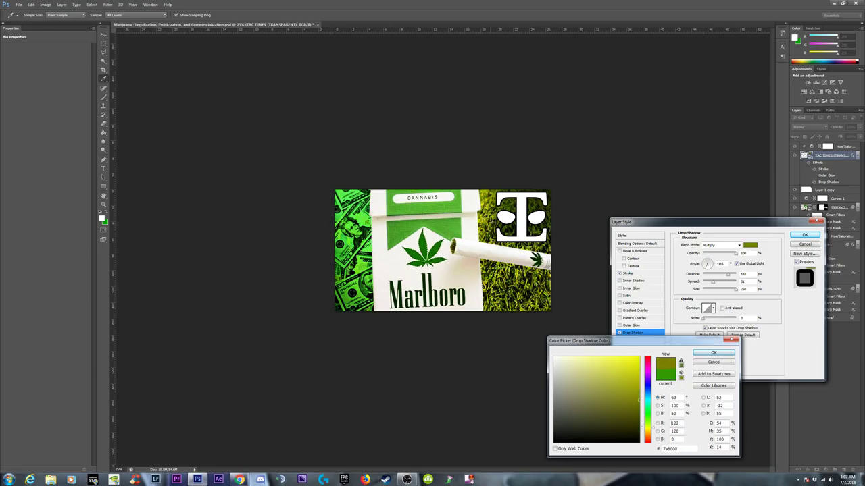
{"action": "left_click", "coordinate": [549, 283]}
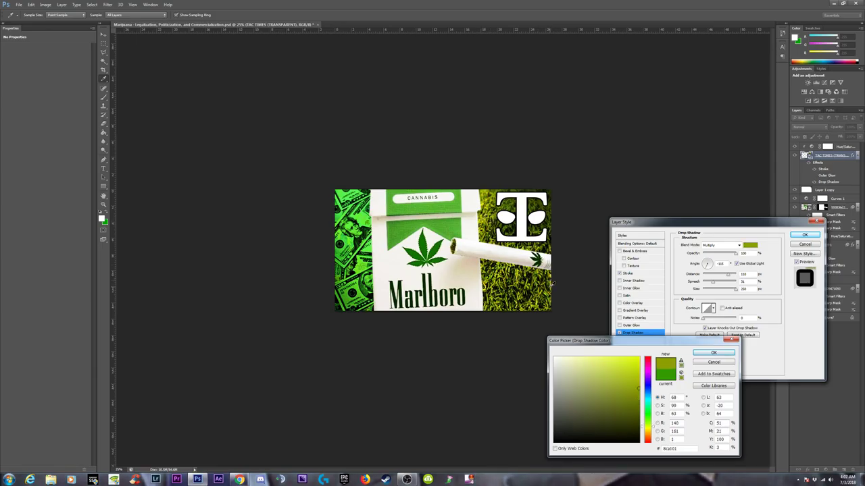
{"action": "left_click", "coordinate": [722, 350]}
Compare the logo with and without the drop shadow, then apply the layer style
{"action": "left_click", "coordinate": [619, 333]}
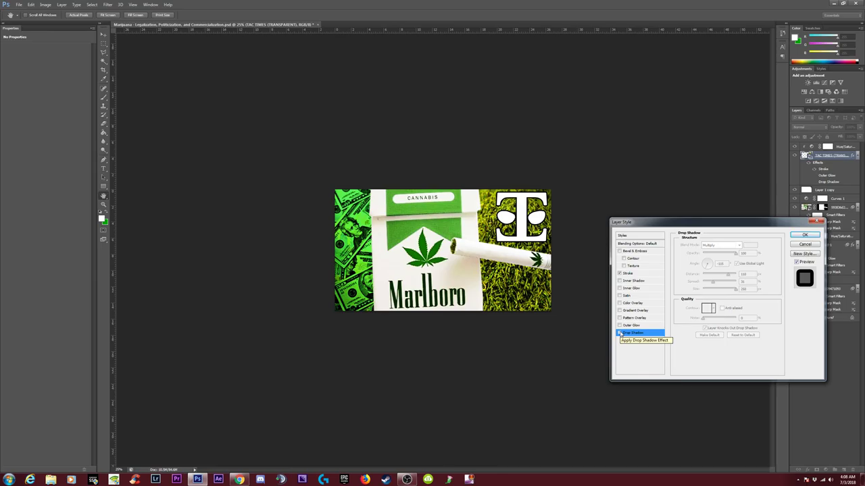
{"action": "left_click", "coordinate": [620, 333]}
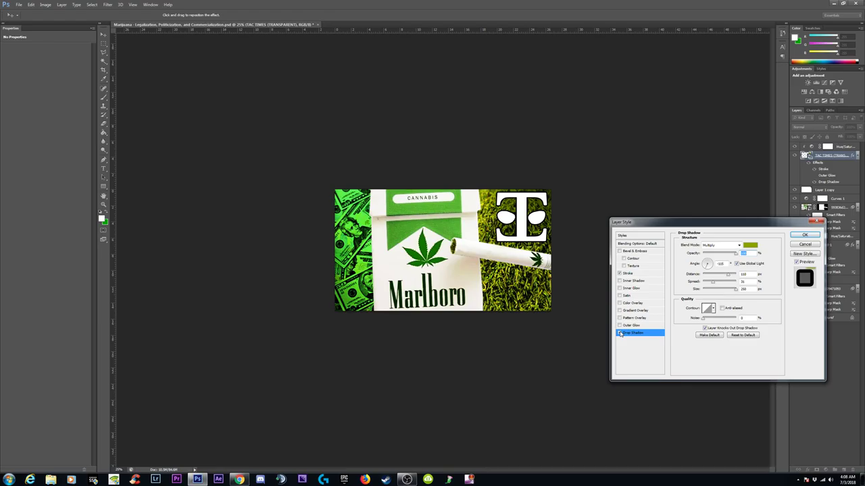
{"action": "left_click", "coordinate": [806, 236]}
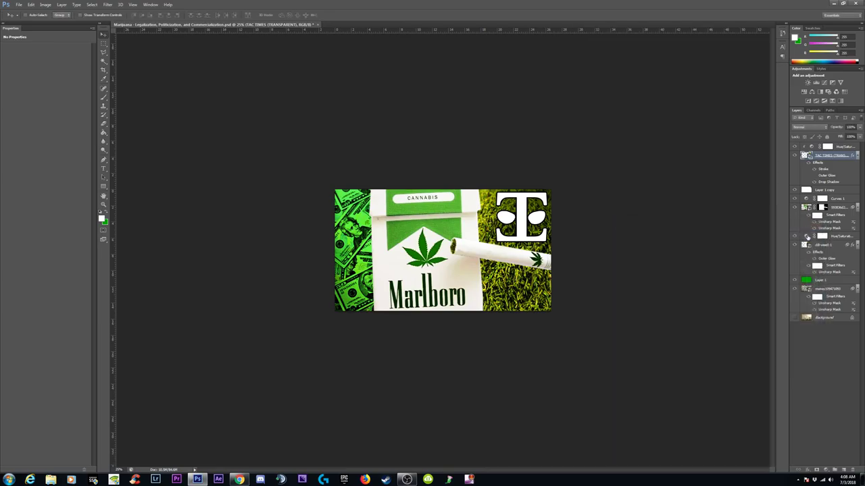
{"action": "left_click", "coordinate": [827, 289]}
Enlarge, rotate and reposition the money bills image with Free Transform
{"action": "left_click_drag", "start_coordinate": [355, 235], "coordinate": [282, 236]}
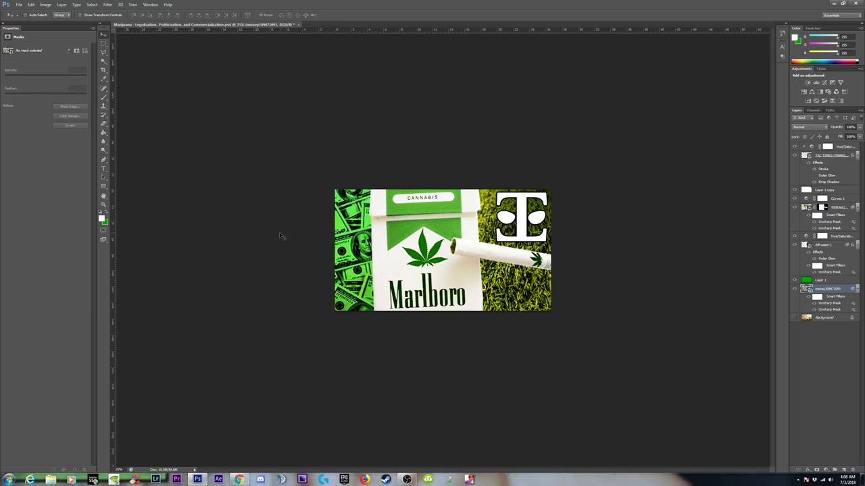
{"action": "key", "text": "ctrl+t"}
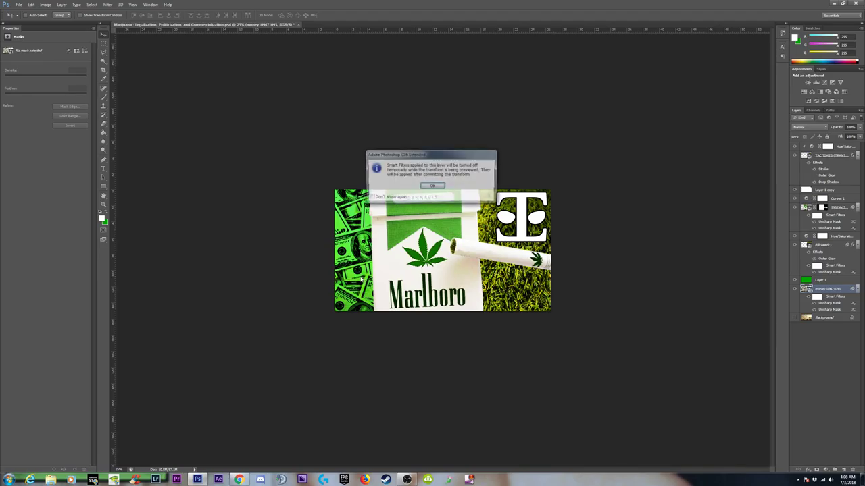
{"action": "left_click", "coordinate": [434, 185]}
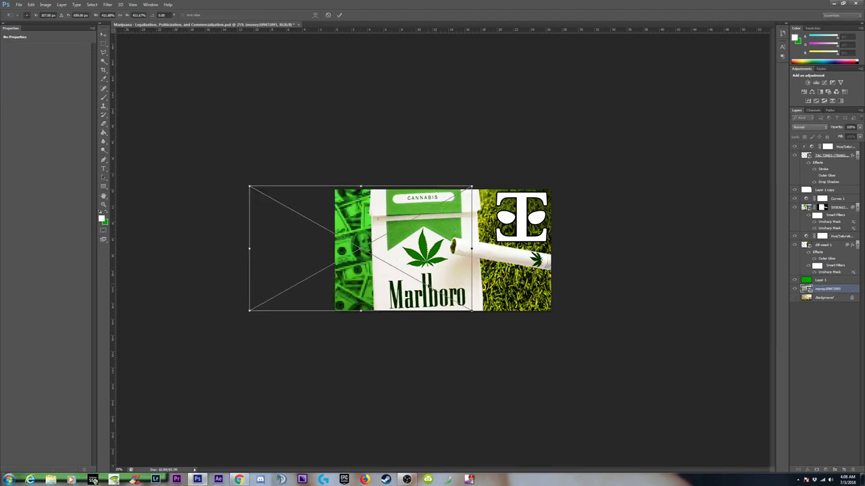
{"action": "left_click_drag", "start_coordinate": [484, 314], "coordinate": [542, 347]}
{"action": "left_click_drag", "start_coordinate": [464, 253], "coordinate": [439, 247]}
{"action": "left_click_drag", "start_coordinate": [540, 216], "coordinate": [529, 253]}
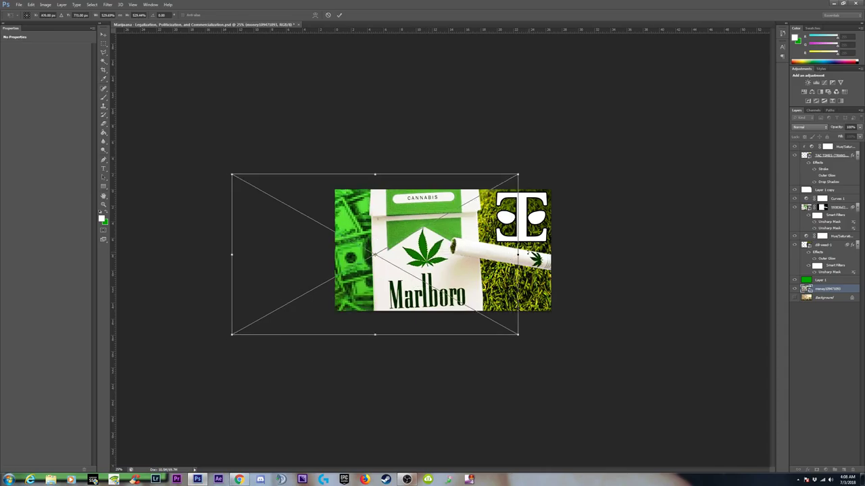
{"action": "left_click_drag", "start_coordinate": [473, 317], "coordinate": [432, 359]}
{"action": "left_click_drag", "start_coordinate": [504, 308], "coordinate": [425, 143]}
{"action": "mouse_move", "coordinate": [441, 195]}
{"action": "left_mouse_down"}
{"action": "mouse_move", "coordinate": [422, 202]}
{"action": "mouse_move", "coordinate": [450, 193]}
{"action": "mouse_move", "coordinate": [441, 182]}
{"action": "left_mouse_up"}
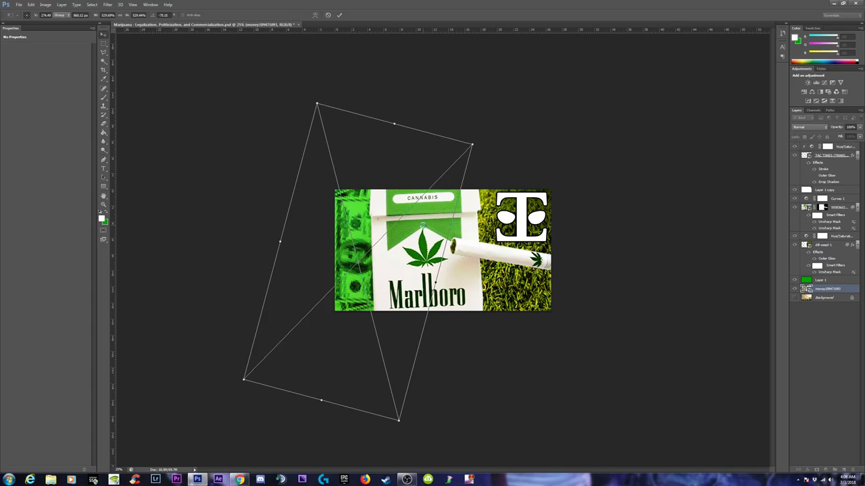
{"action": "key", "text": "Return"}
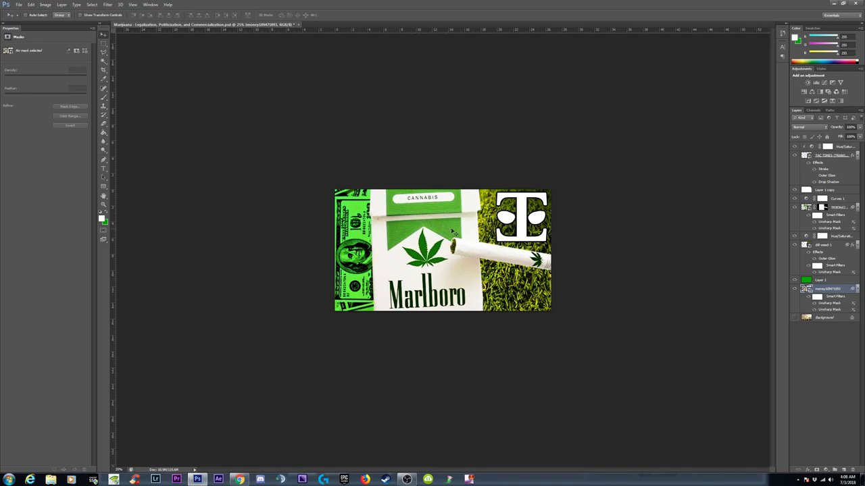
Rotate the money image again to about -12.6° and commit it
{"action": "key", "text": "ctrl+t"}
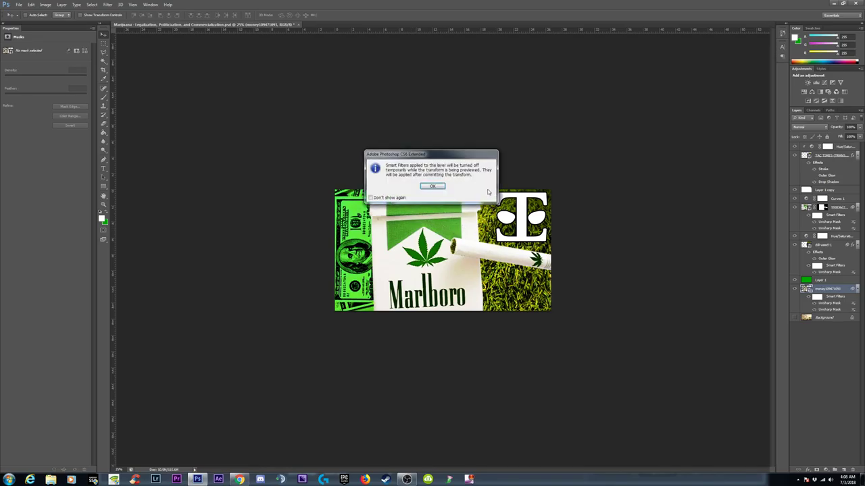
{"action": "left_click", "coordinate": [436, 187]}
{"action": "left_click_drag", "start_coordinate": [446, 203], "coordinate": [419, 253]}
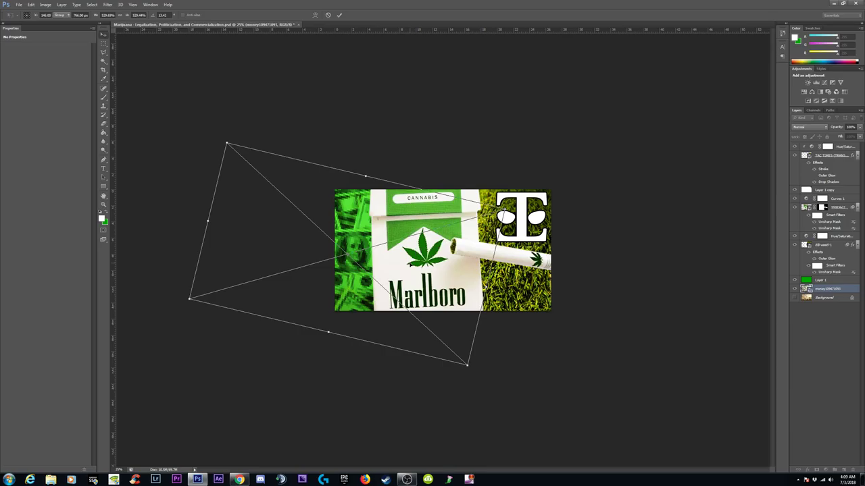
{"action": "key", "text": "Return"}
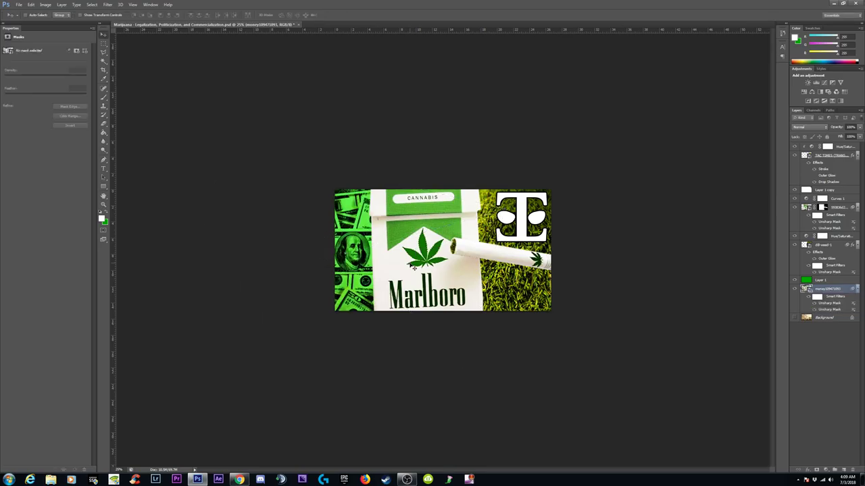
Slide the money bills into position within the left strip
{"action": "mouse_move", "coordinate": [363, 251]}
{"action": "left_mouse_down"}
{"action": "mouse_move", "coordinate": [403, 252]}
{"action": "mouse_move", "coordinate": [385, 251]}
{"action": "mouse_move", "coordinate": [371, 277]}
{"action": "mouse_move", "coordinate": [387, 269]}
{"action": "mouse_move", "coordinate": [354, 269]}
{"action": "mouse_move", "coordinate": [363, 241]}
{"action": "mouse_move", "coordinate": [371, 256]}
{"action": "left_mouse_up"}
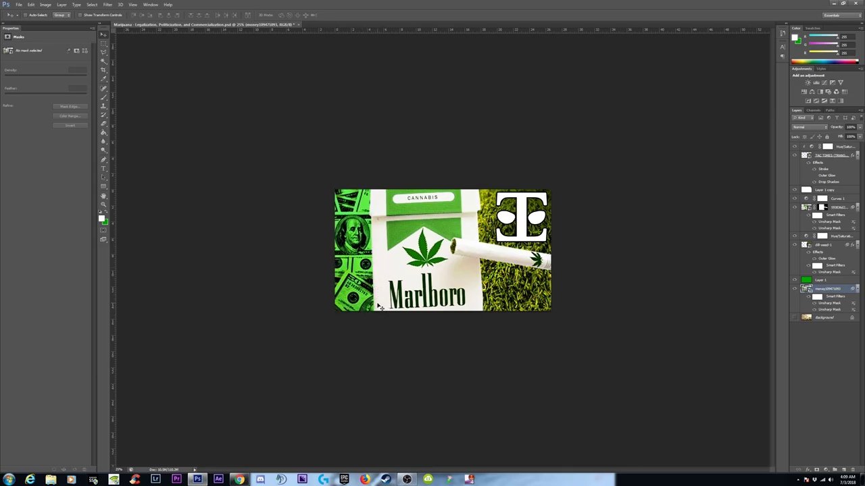
{"action": "mouse_move", "coordinate": [404, 273]}
{"action": "left_mouse_down"}
{"action": "mouse_move", "coordinate": [397, 263]}
{"action": "mouse_move", "coordinate": [393, 270]}
{"action": "left_mouse_up"}
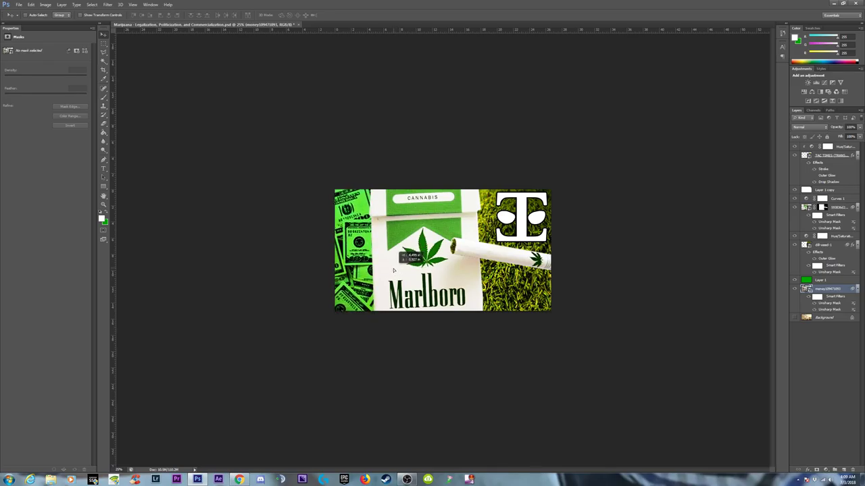
{"action": "left_click_drag", "start_coordinate": [393, 271], "coordinate": [374, 261]}
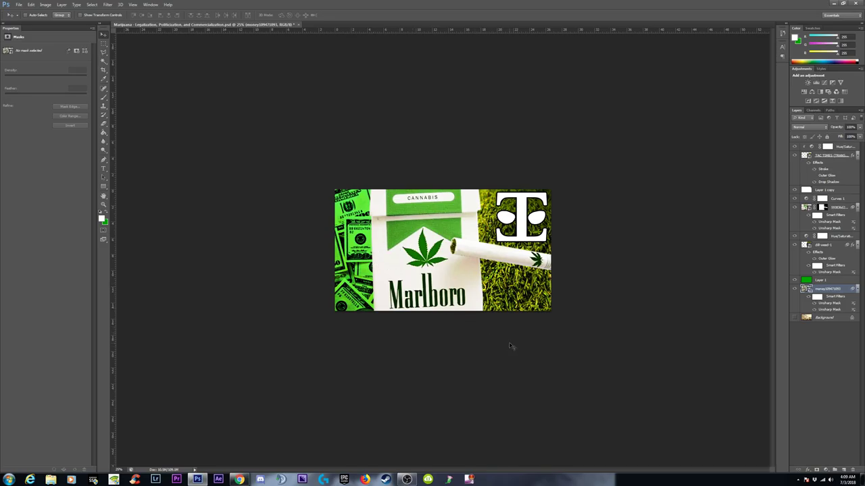
{"action": "key", "text": "ctrl+minus"}
{"action": "key", "text": "ctrl+minus"}
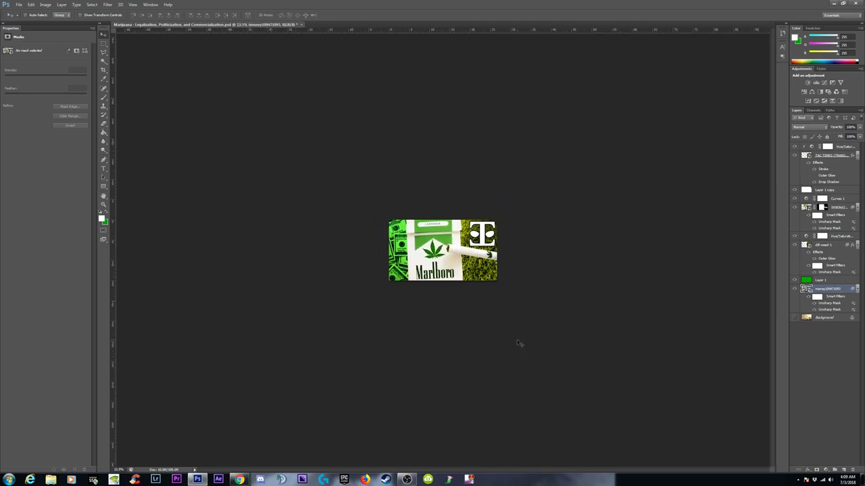
{"action": "key", "text": "ctrl+plus"}
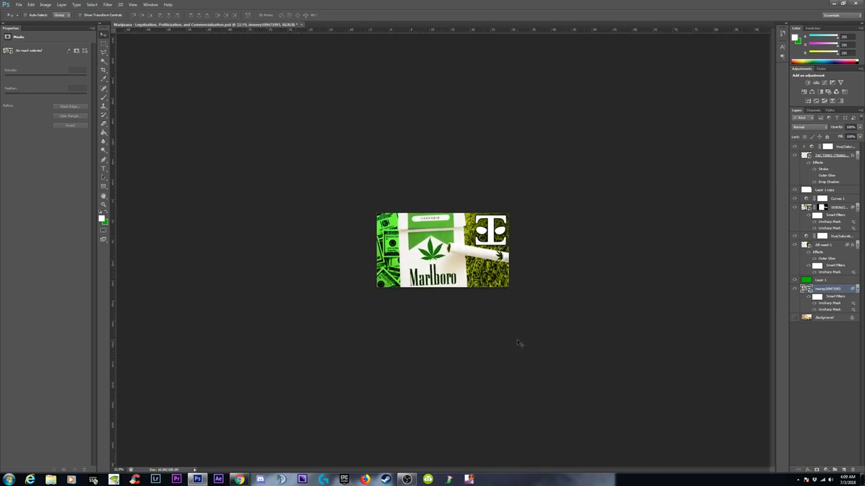
{"action": "key", "text": "ctrl+plus"}
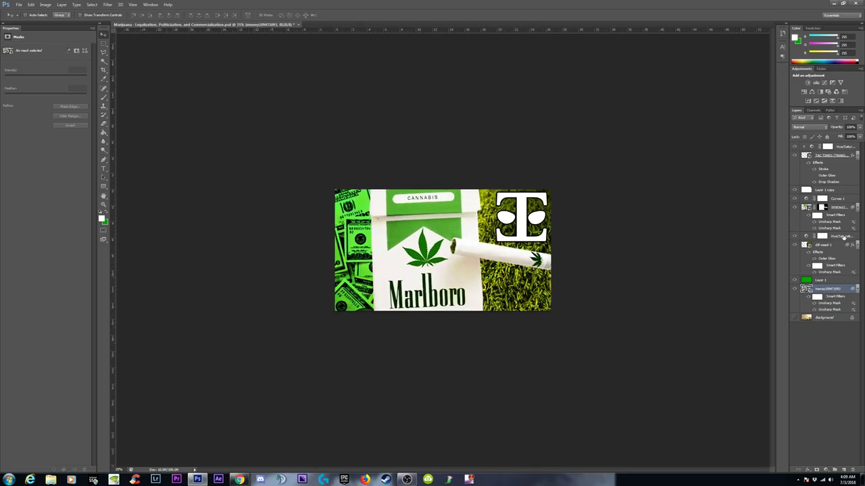
Select the Marlboro pack layer, compare it hidden and shown, and add a Stroke effect
{"action": "left_click", "coordinate": [801, 209]}
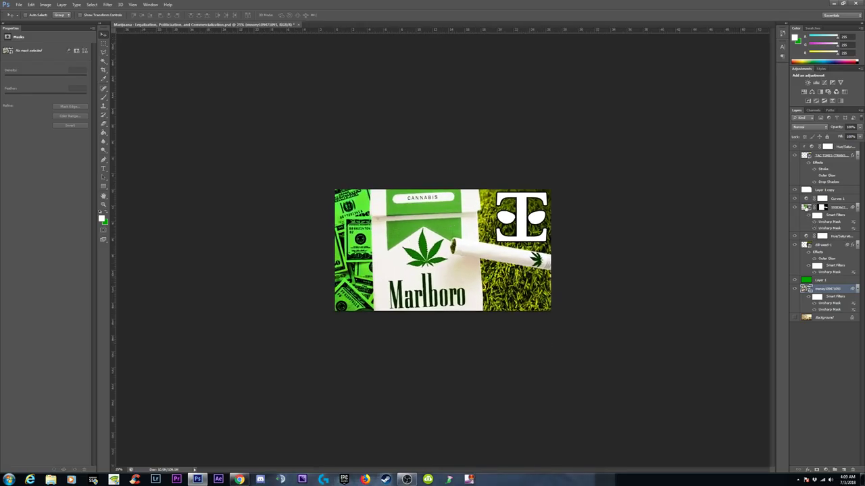
{"action": "left_click", "coordinate": [796, 208]}
{"action": "left_click", "coordinate": [795, 209]}
{"action": "left_click", "coordinate": [796, 208]}
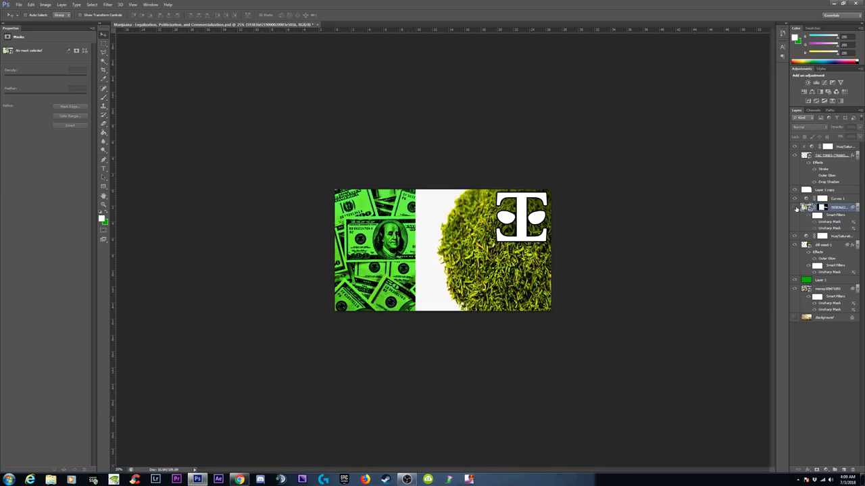
{"action": "left_click", "coordinate": [796, 208]}
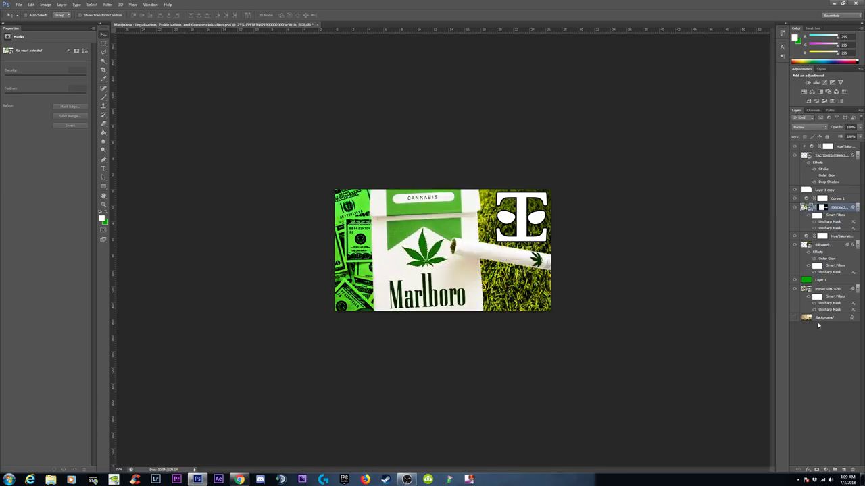
{"action": "left_click", "coordinate": [808, 468]}
{"action": "left_click", "coordinate": [814, 404]}
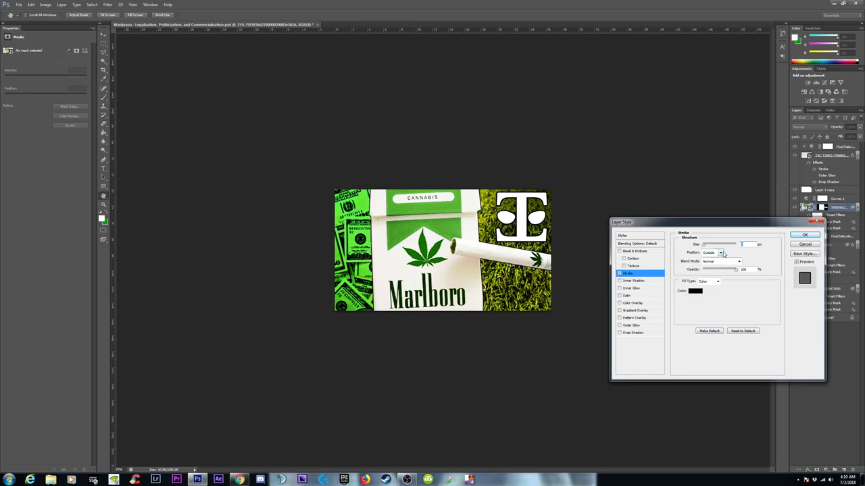
Try the stroke centered, then inside the edge, with lower opacity, and apply it
{"action": "left_click", "coordinate": [721, 253]}
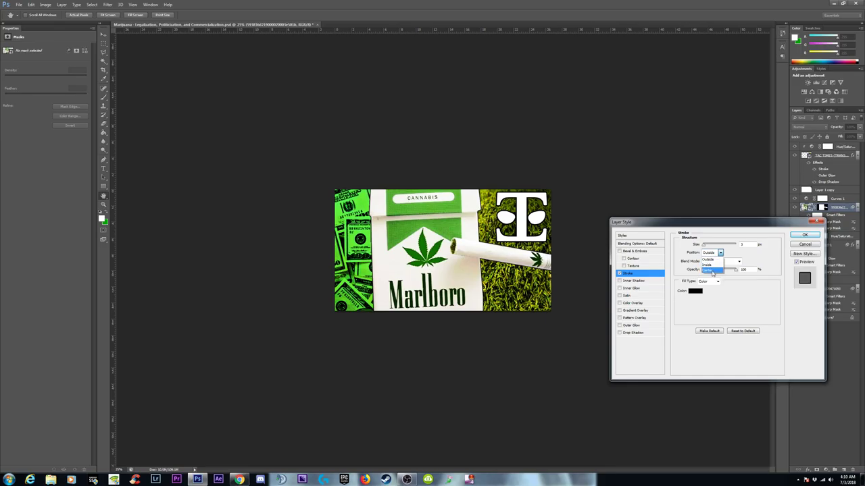
{"action": "left_click", "coordinate": [712, 271]}
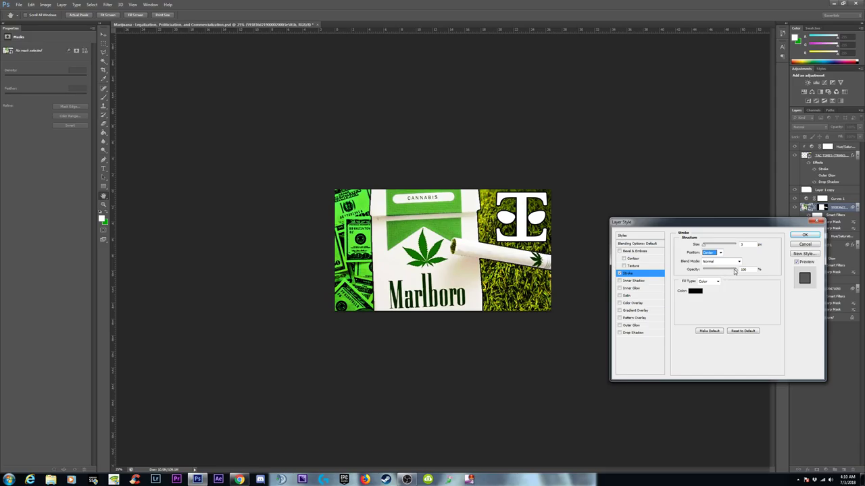
{"action": "left_click_drag", "start_coordinate": [735, 271], "coordinate": [720, 270]}
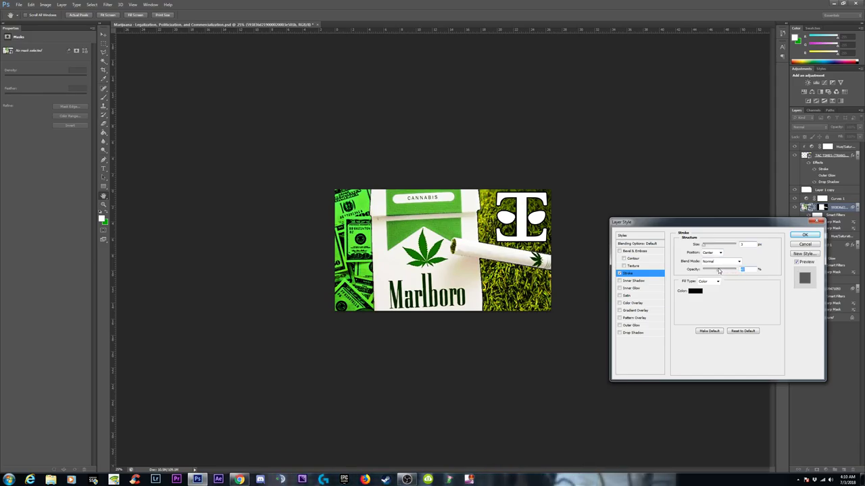
{"action": "key", "text": "ctrl+plus"}
{"action": "key", "text": "ctrl+plus"}
{"action": "key", "text": "ctrl+plus"}
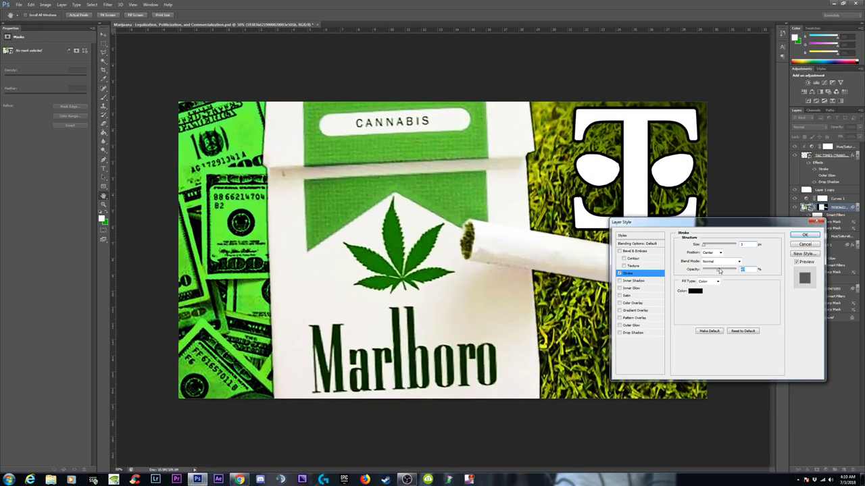
{"action": "left_click", "coordinate": [721, 253]}
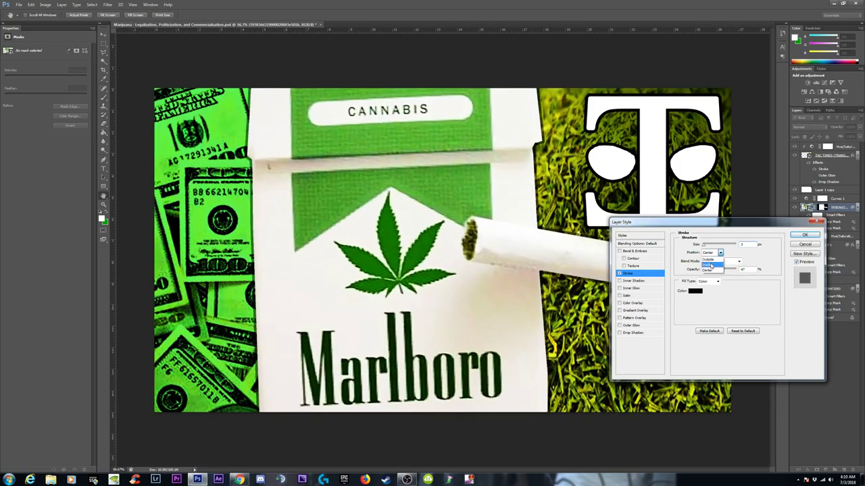
{"action": "left_click", "coordinate": [710, 265]}
{"action": "key", "text": "ctrl+minus"}
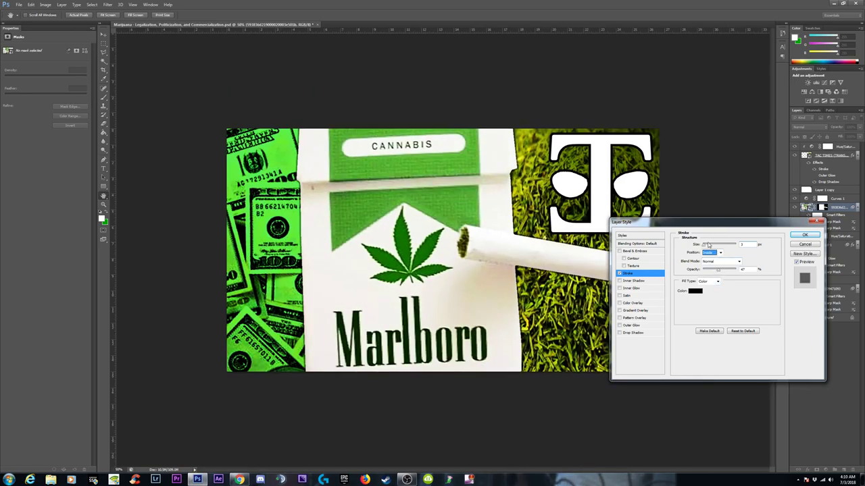
{"action": "left_click", "coordinate": [704, 247]}
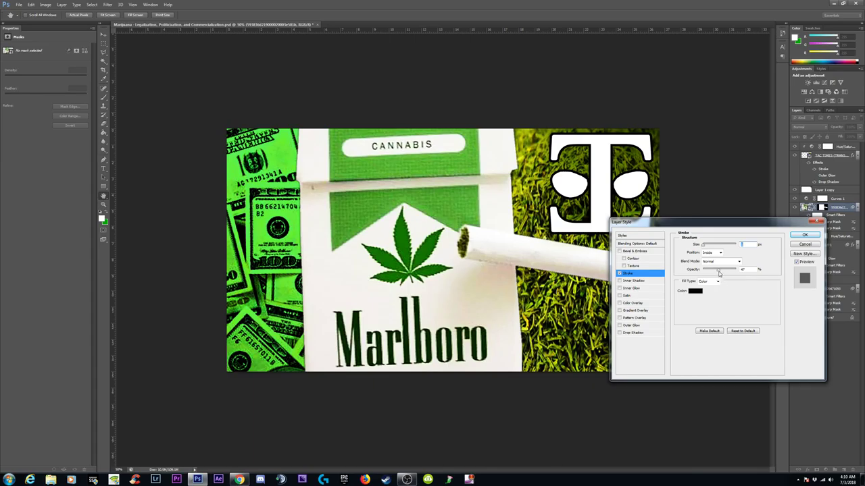
{"action": "left_click_drag", "start_coordinate": [717, 270], "coordinate": [714, 271]}
{"action": "left_click", "coordinate": [801, 235]}
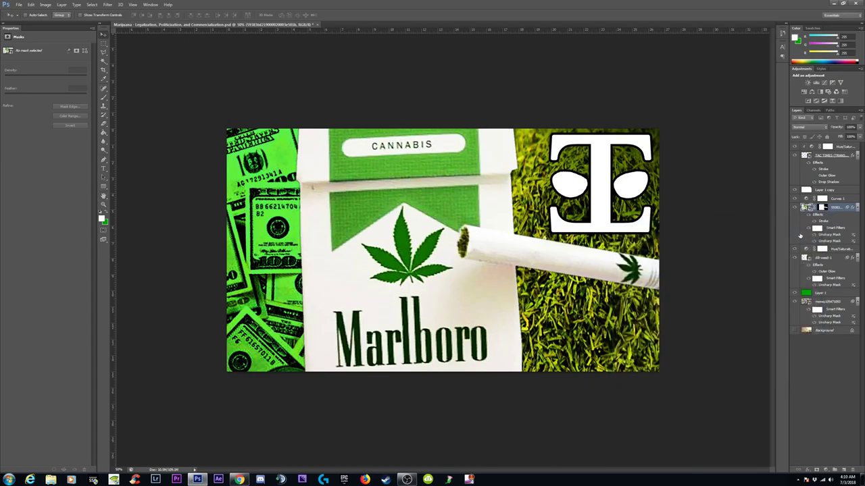
Reopen the Stroke settings, compare with and without it, and raise its opacity
{"action": "left_click", "coordinate": [808, 470]}
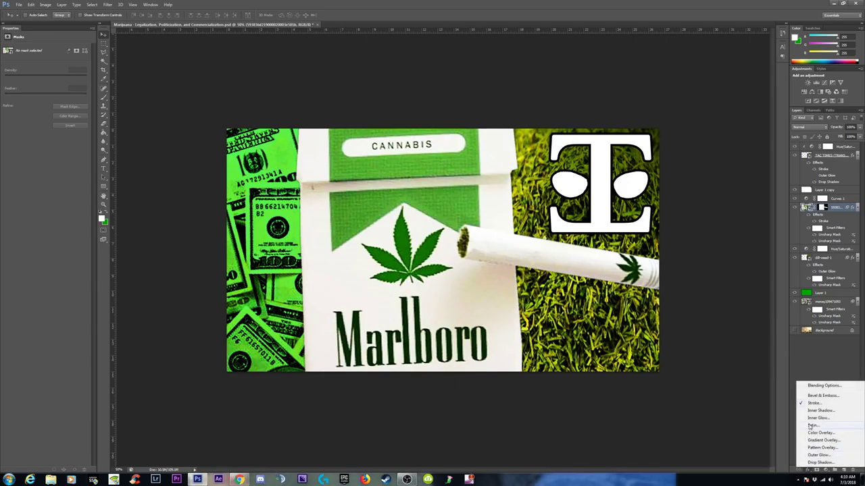
{"action": "left_click", "coordinate": [812, 404]}
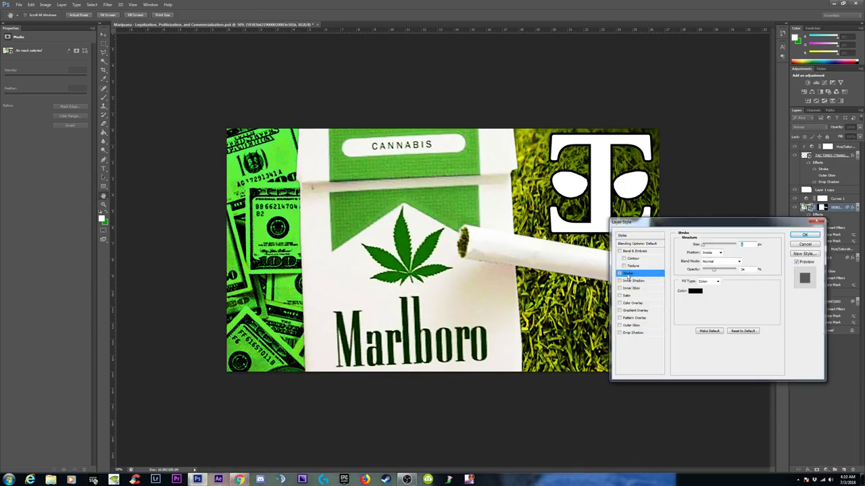
{"action": "left_click", "coordinate": [620, 273]}
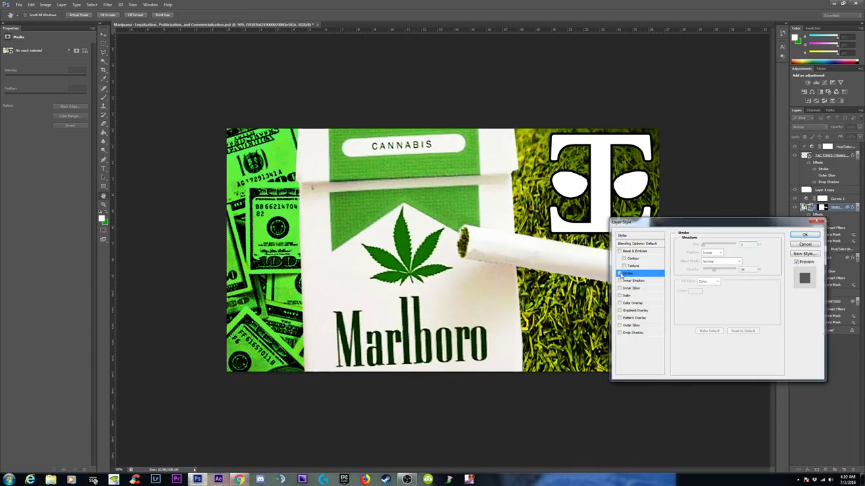
{"action": "left_click", "coordinate": [620, 274]}
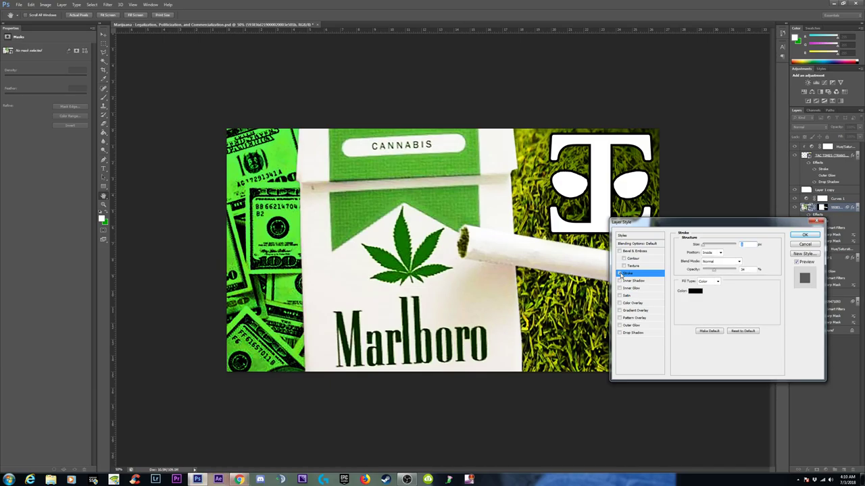
{"action": "left_click", "coordinate": [620, 273]}
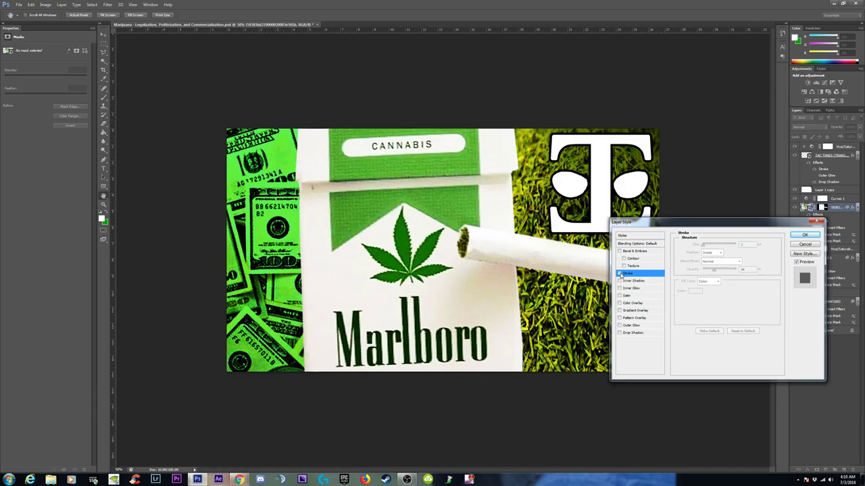
{"action": "key", "text": "ctrl+minus"}
{"action": "left_click", "coordinate": [621, 273]}
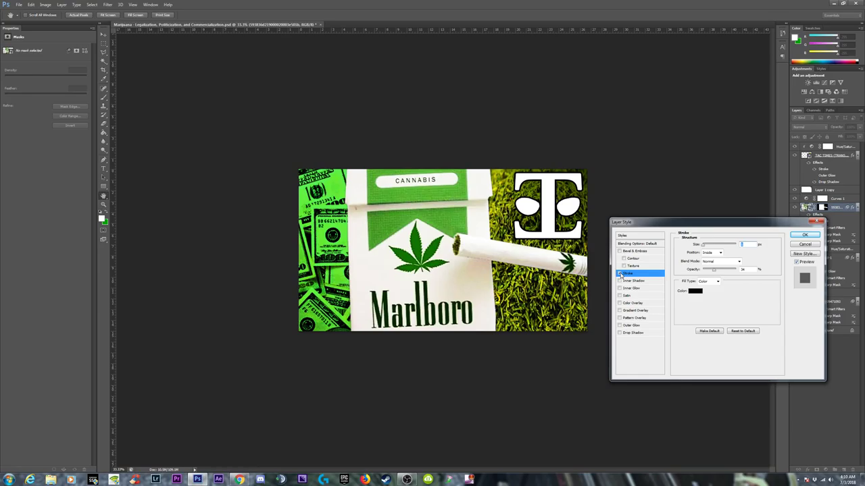
{"action": "left_click", "coordinate": [620, 274]}
{"action": "left_click", "coordinate": [620, 274]}
{"action": "left_click_drag", "start_coordinate": [716, 272], "coordinate": [740, 273]}
Set the stroke blend mode to Overlay and center it on the edge
{"action": "left_click", "coordinate": [730, 262]}
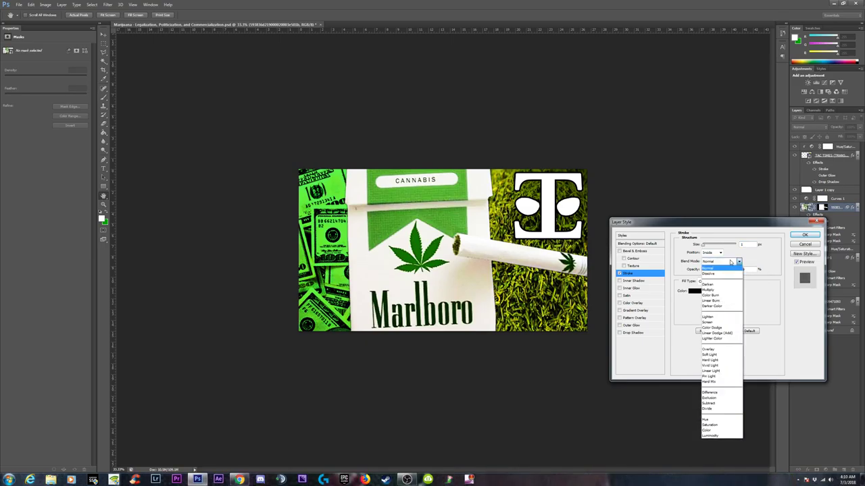
{"action": "left_click", "coordinate": [710, 350]}
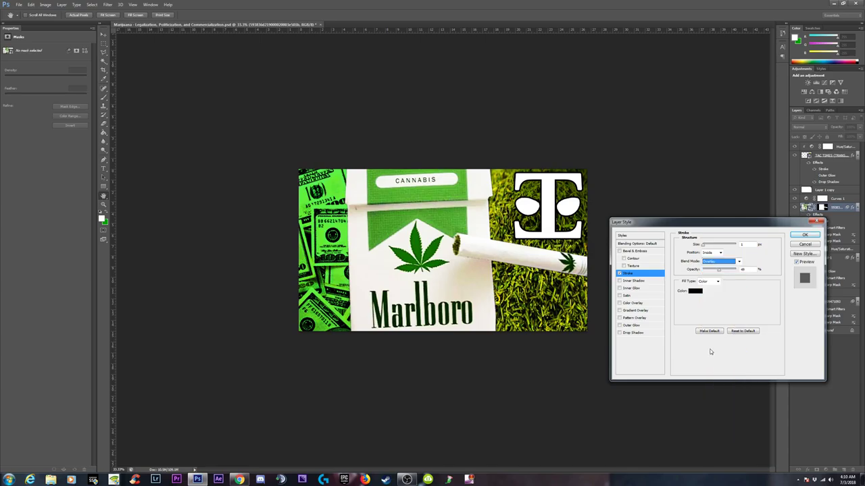
{"action": "key", "text": "ctrl+plus"}
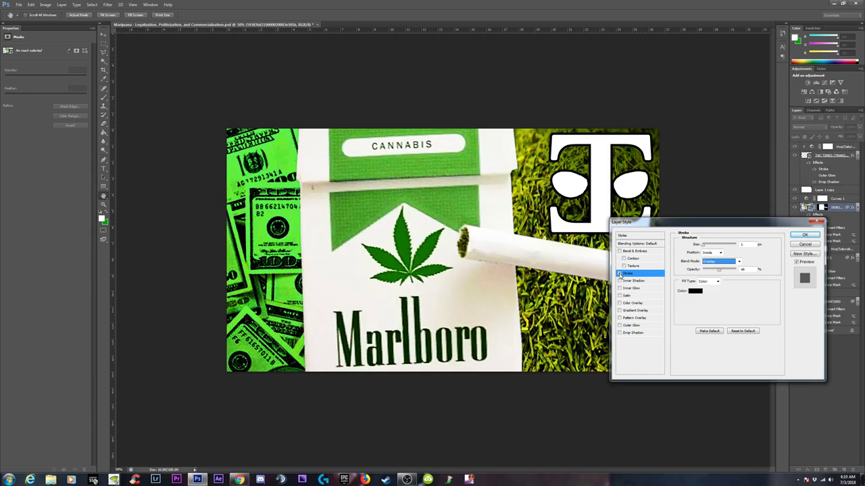
{"action": "left_click", "coordinate": [620, 273]}
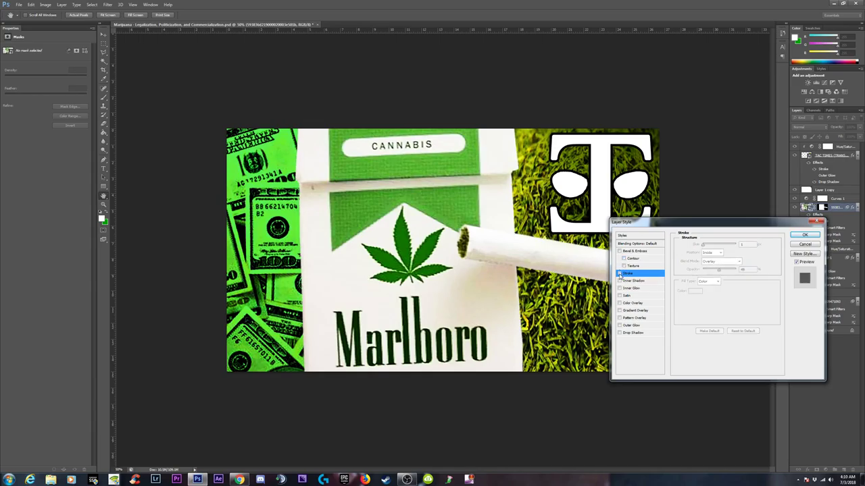
{"action": "left_click", "coordinate": [620, 273]}
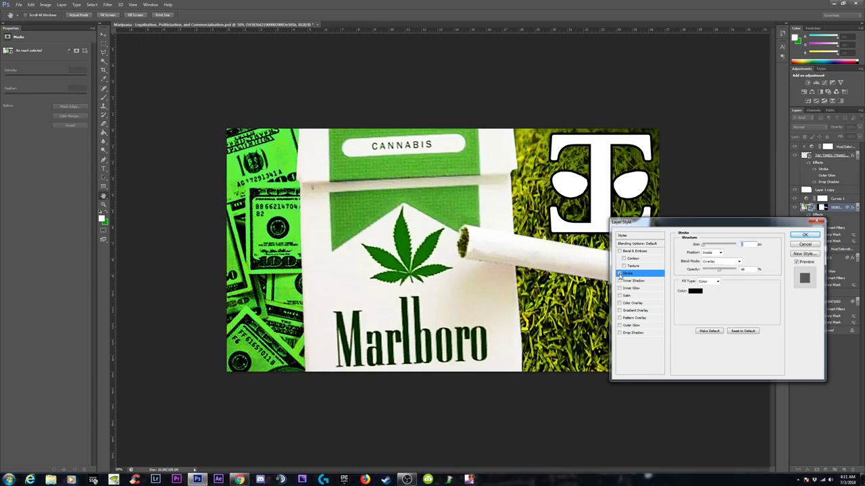
{"action": "left_click", "coordinate": [720, 252]}
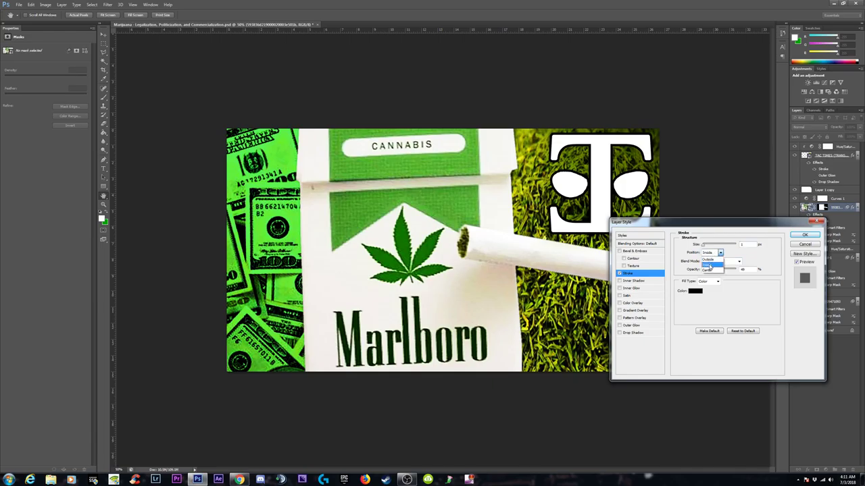
{"action": "left_click", "coordinate": [709, 271]}
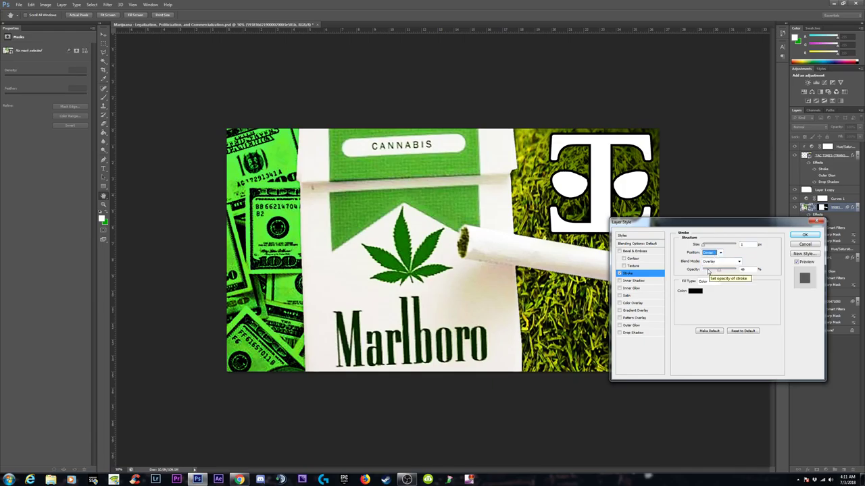
{"action": "left_click", "coordinate": [618, 273]}
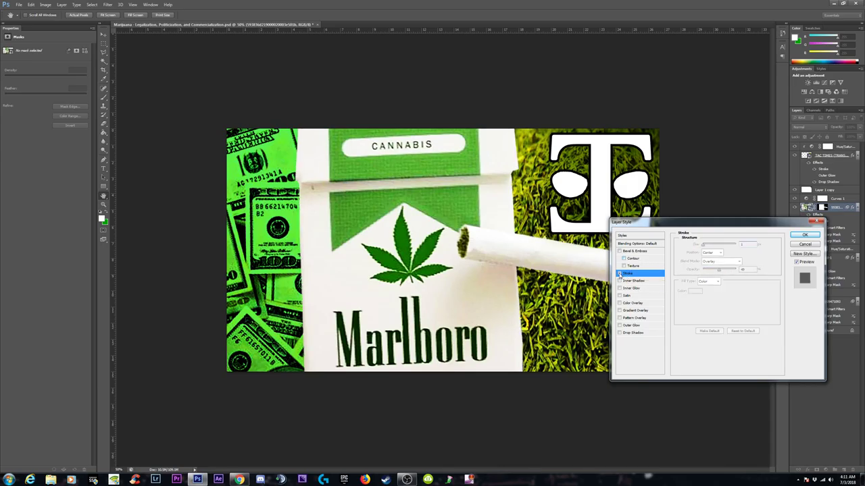
{"action": "left_click", "coordinate": [619, 273]}
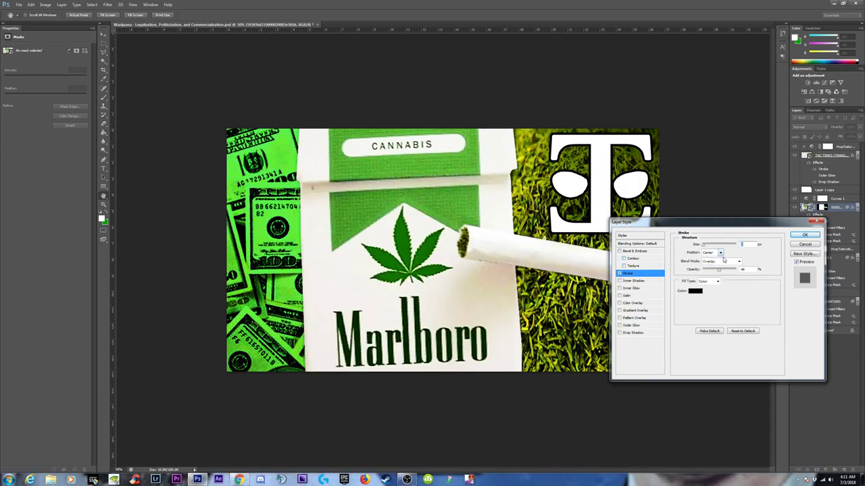
Place the stroke Outside the edge, check the image without it, and apply at 49% opacity
{"action": "left_click", "coordinate": [723, 260]}
{"action": "left_click", "coordinate": [721, 254]}
{"action": "left_click", "coordinate": [721, 254]}
{"action": "left_click", "coordinate": [712, 261]}
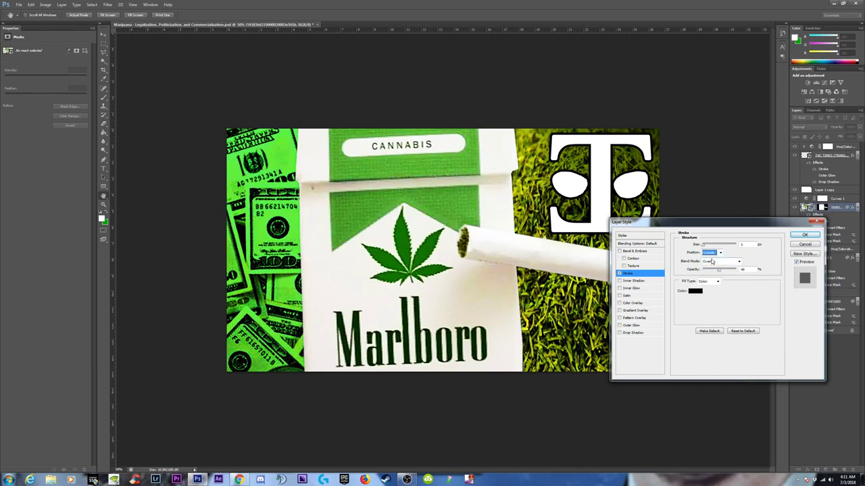
{"action": "left_click_drag", "start_coordinate": [683, 225], "coordinate": [717, 289]}
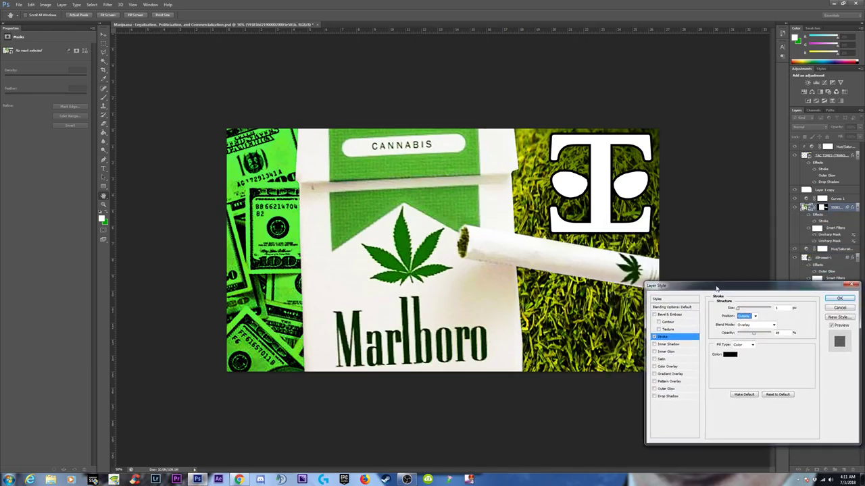
{"action": "left_click", "coordinate": [655, 336]}
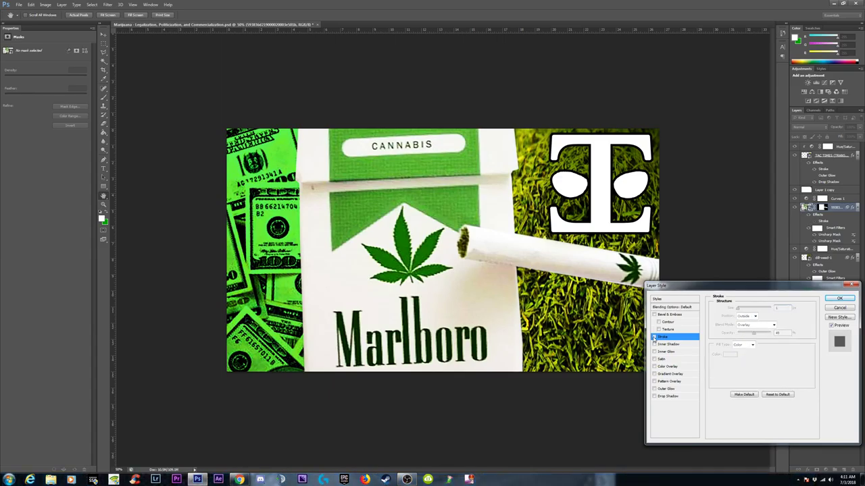
{"action": "left_click", "coordinate": [654, 337]}
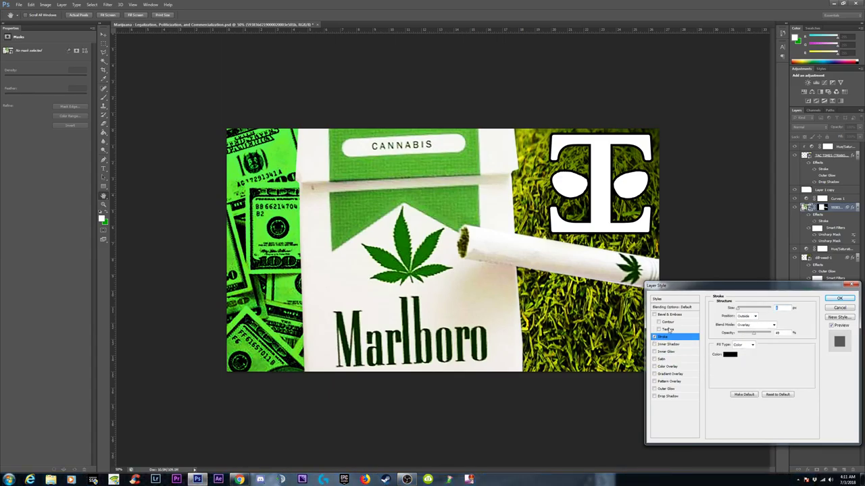
{"action": "left_click_drag", "start_coordinate": [757, 287], "coordinate": [614, 256]}
{"action": "left_click", "coordinate": [696, 270]}
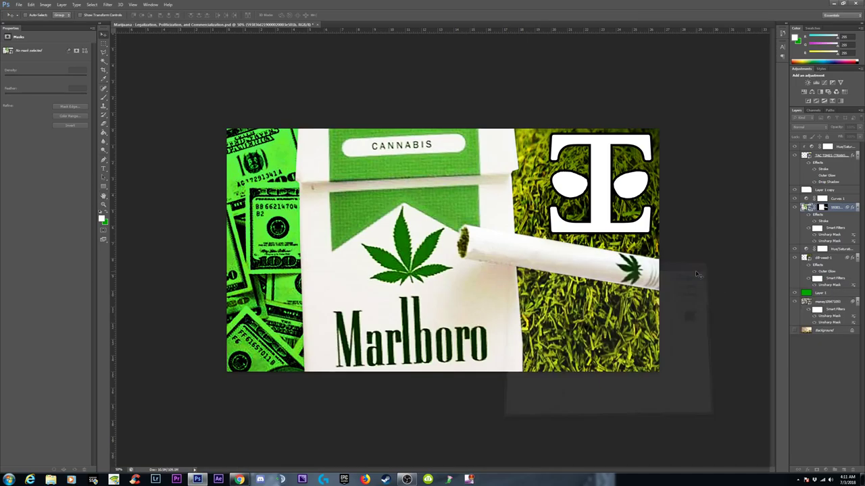
Save the Marijuana - Legalization, Politicization, and Commercialization PSD
{"action": "key", "text": "ctrl+minus"}
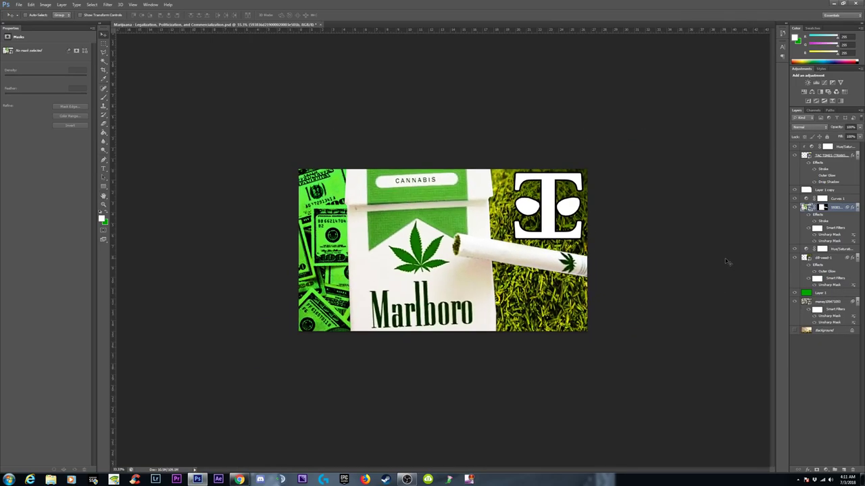
{"action": "left_click", "coordinate": [19, 5]}
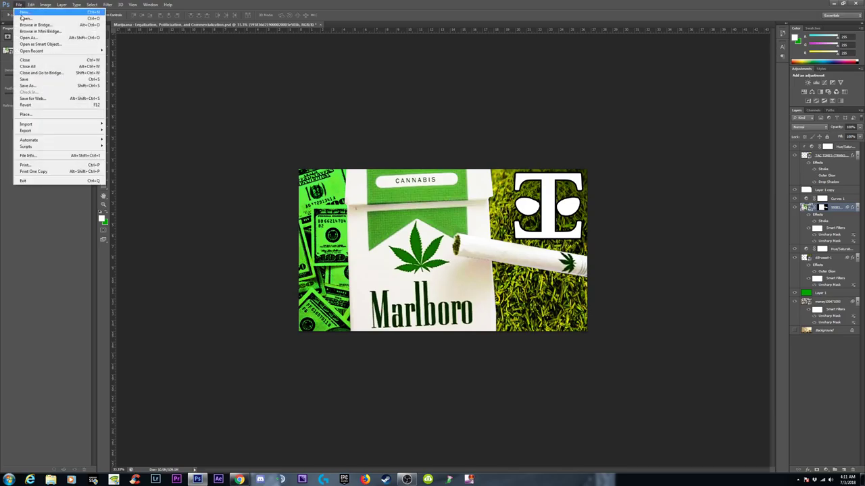
{"action": "left_click", "coordinate": [30, 82]}
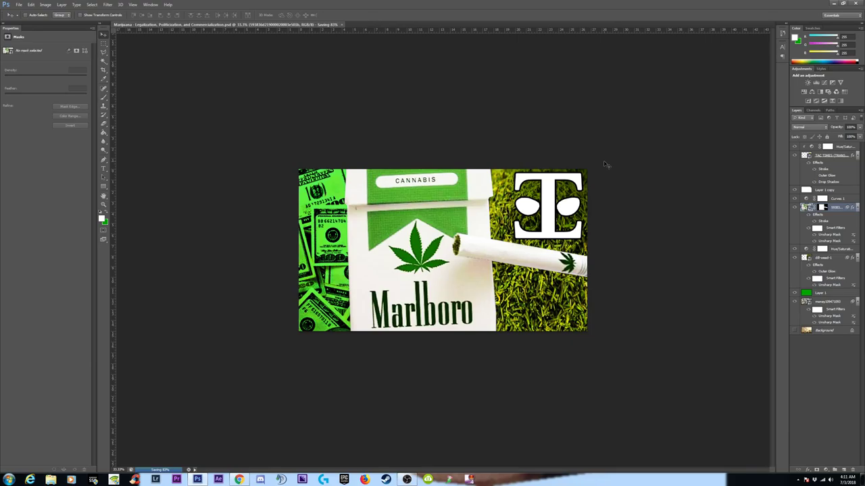
Select the weed-1 layer and hide the green tint over the money to compare
{"action": "key", "text": "ctrl+minus"}
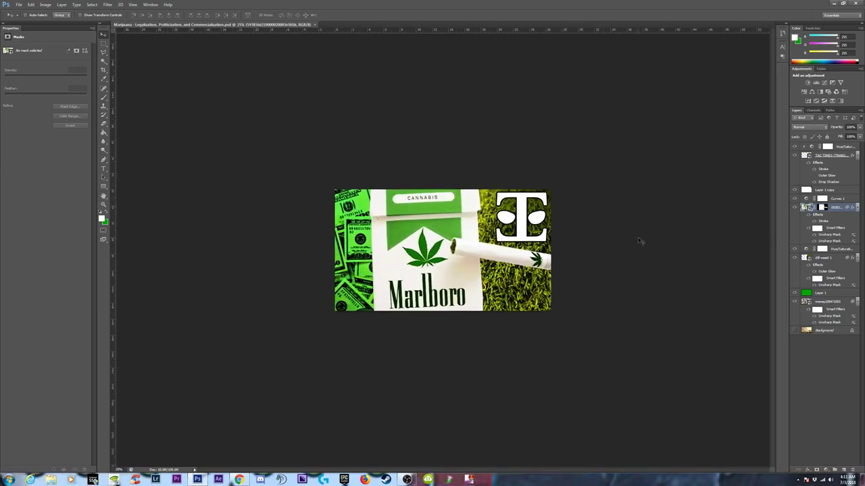
{"action": "key", "text": "ctrl+plus"}
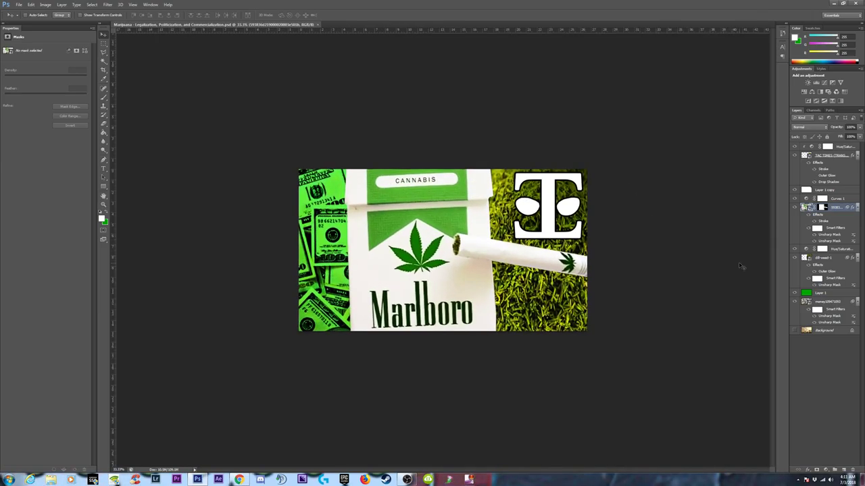
{"action": "key", "text": "ctrl+minus"}
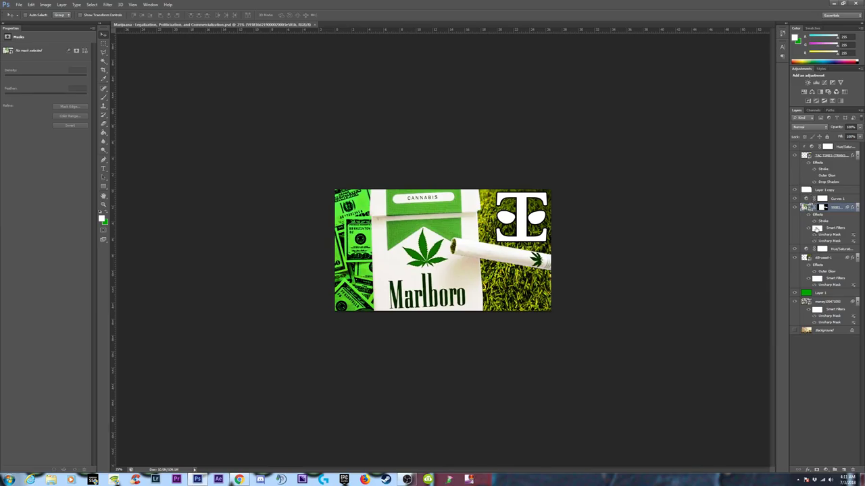
{"action": "left_click", "coordinate": [819, 257]}
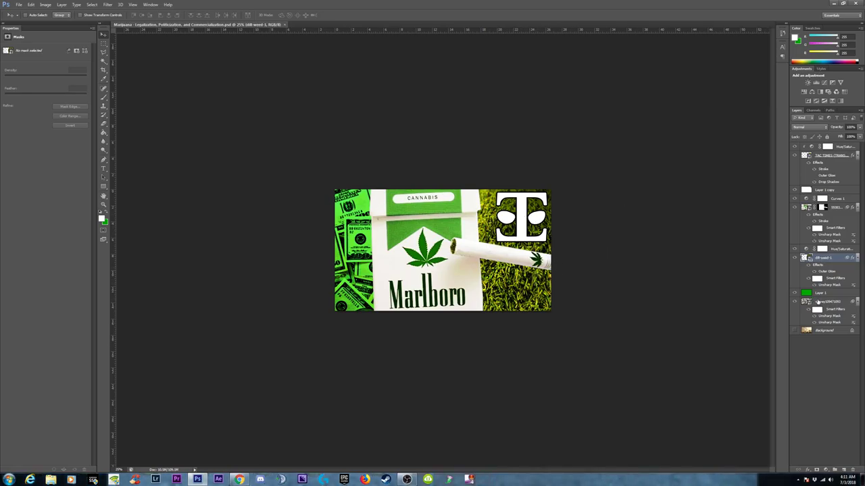
{"action": "left_click", "coordinate": [795, 294]}
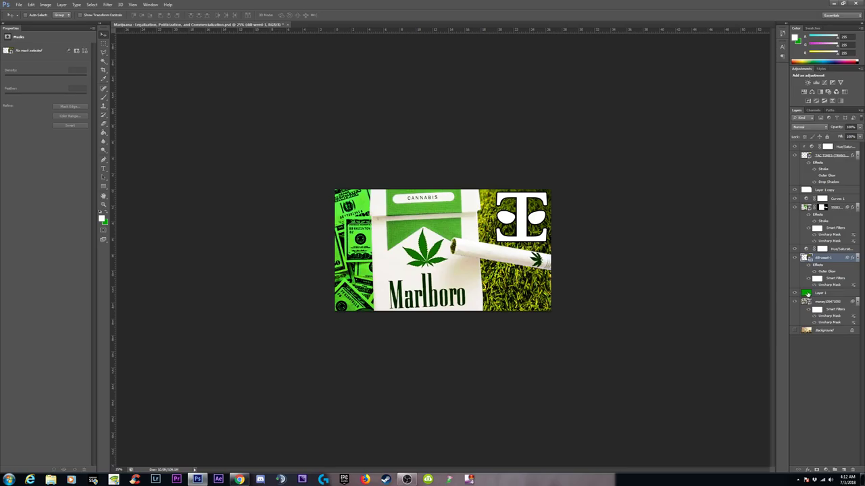
Check Layer 1's Multiply blending and fade its green overlay to 30% opacity
{"action": "left_click", "coordinate": [807, 293]}
{"action": "double_click", "coordinate": [807, 294]}
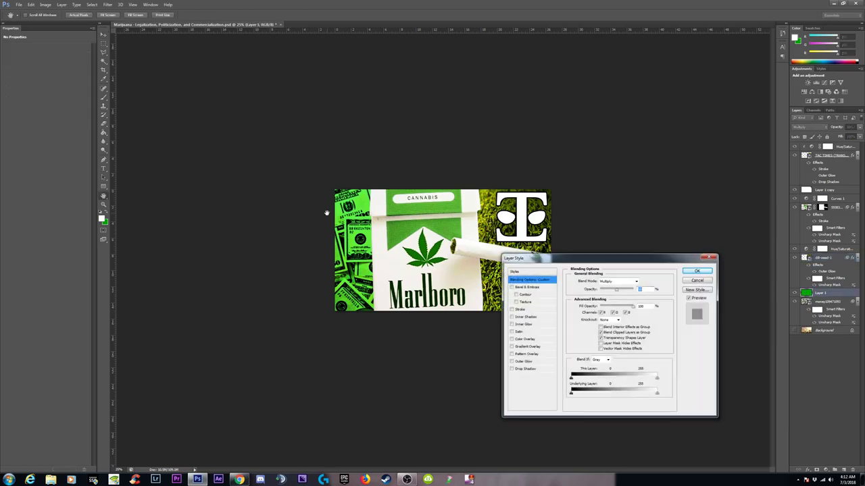
{"action": "left_click", "coordinate": [696, 281]}
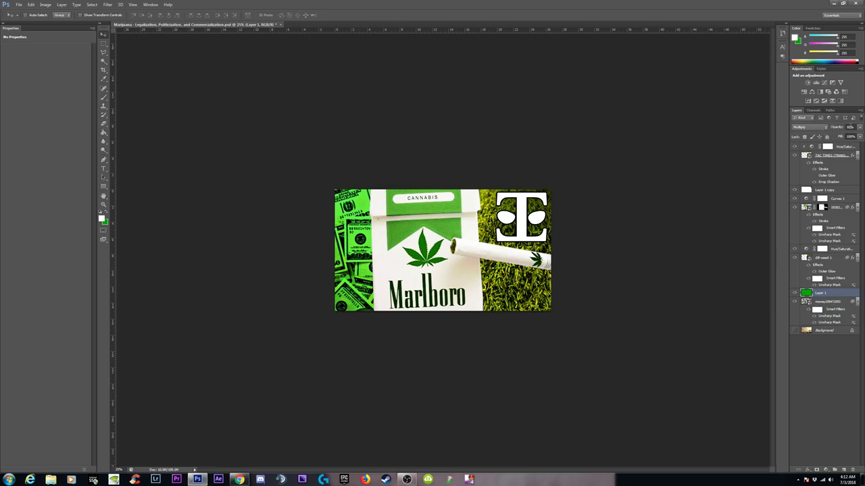
{"action": "left_click", "coordinate": [849, 127]}
{"action": "left_click_drag", "start_coordinate": [838, 128], "coordinate": [837, 128]}
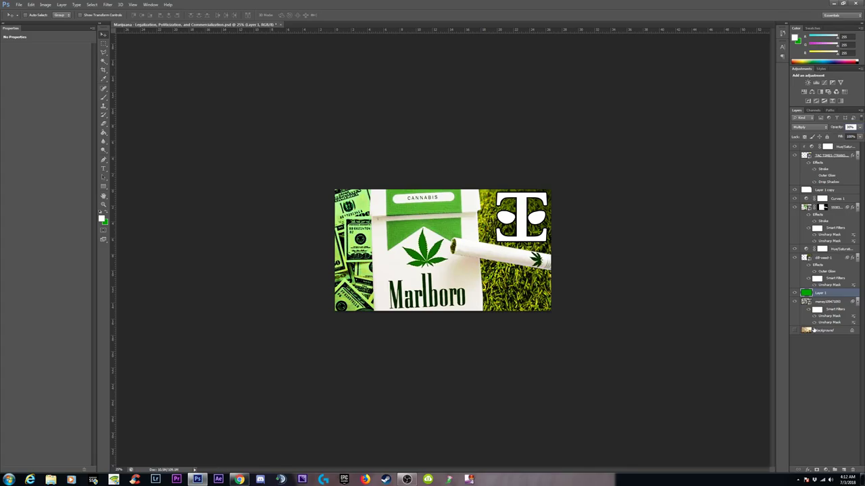
{"action": "double_click", "coordinate": [808, 295]}
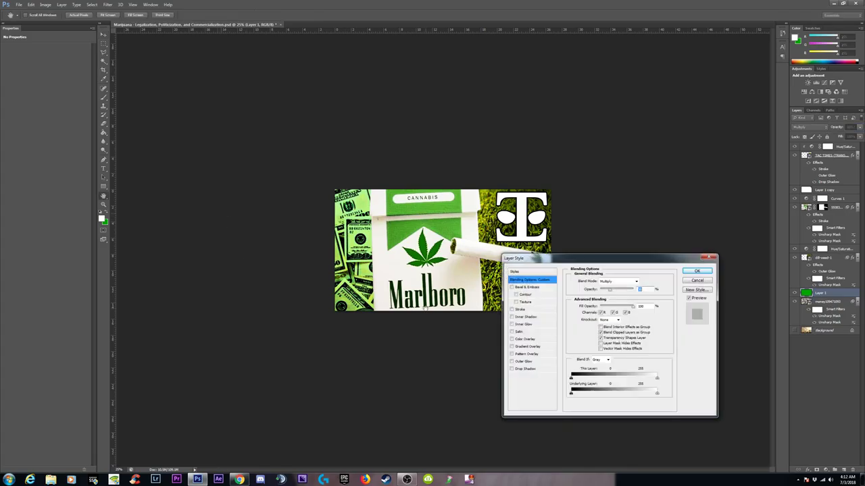
{"action": "left_click", "coordinate": [698, 271]}
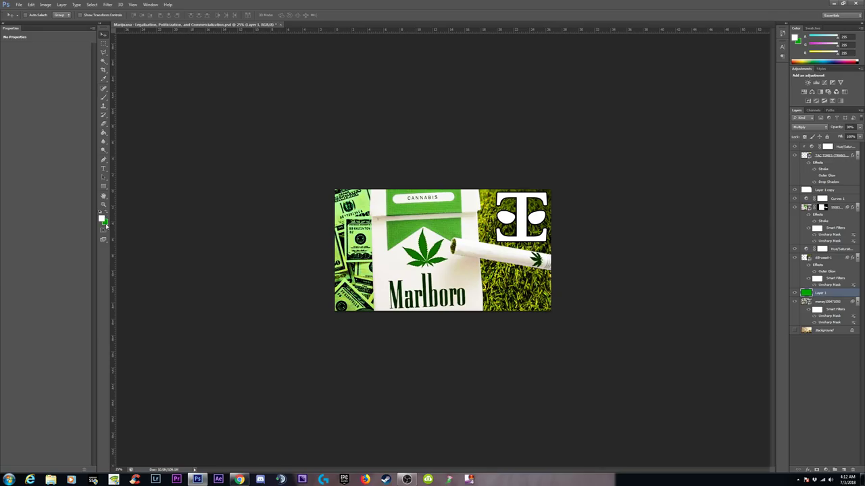
{"action": "left_click", "coordinate": [106, 225]}
{"action": "left_click", "coordinate": [715, 354]}
Sample the pack band's green as foreground colour and fill Layer 1 with it
{"action": "left_click", "coordinate": [102, 219]}
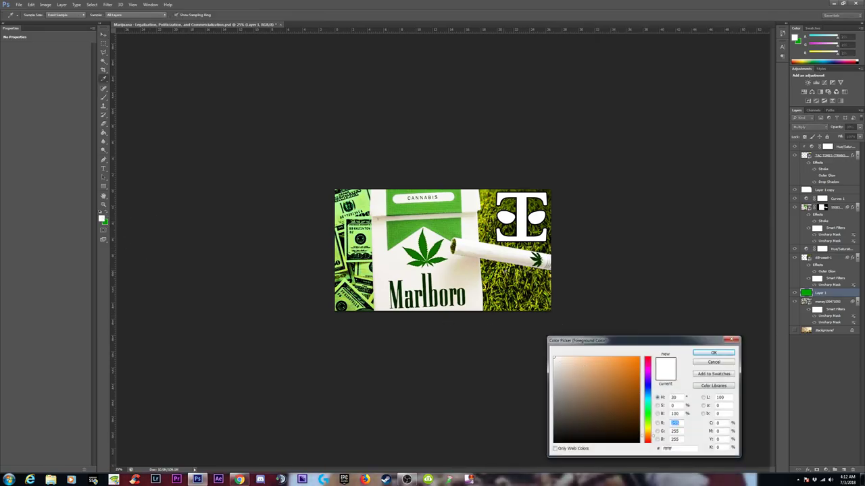
{"action": "left_click", "coordinate": [506, 270]}
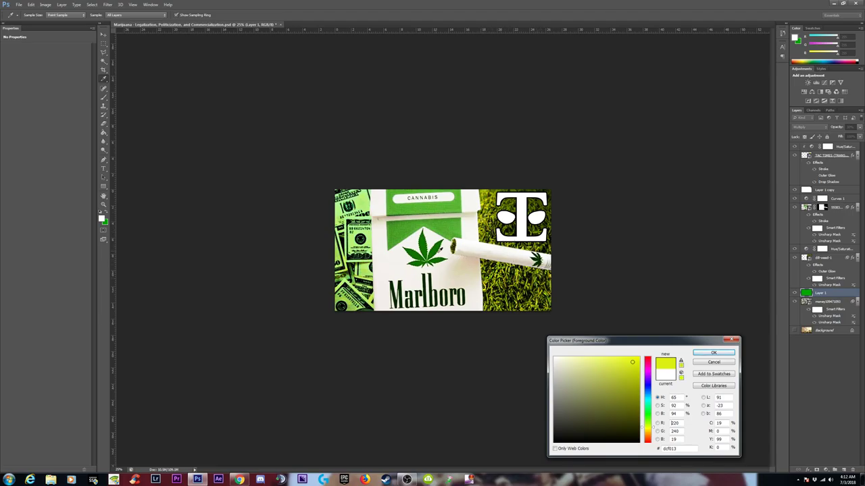
{"action": "left_click", "coordinate": [446, 224]}
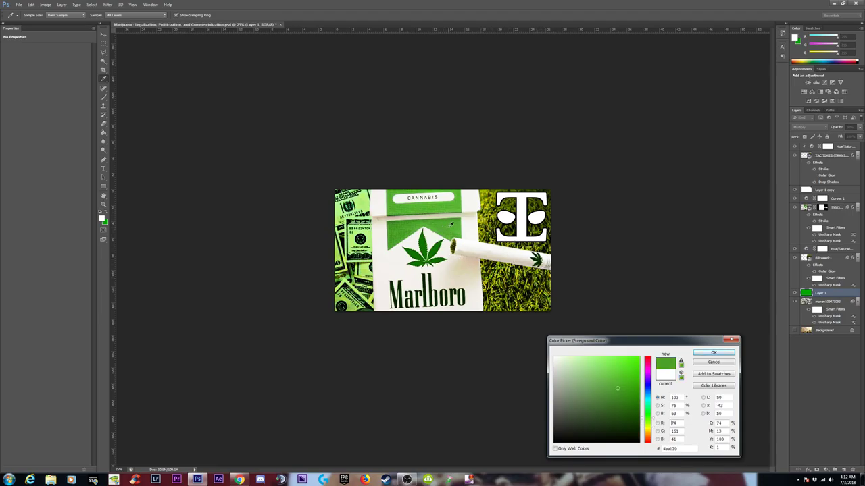
{"action": "left_click", "coordinate": [720, 356]}
{"action": "left_click", "coordinate": [104, 133]}
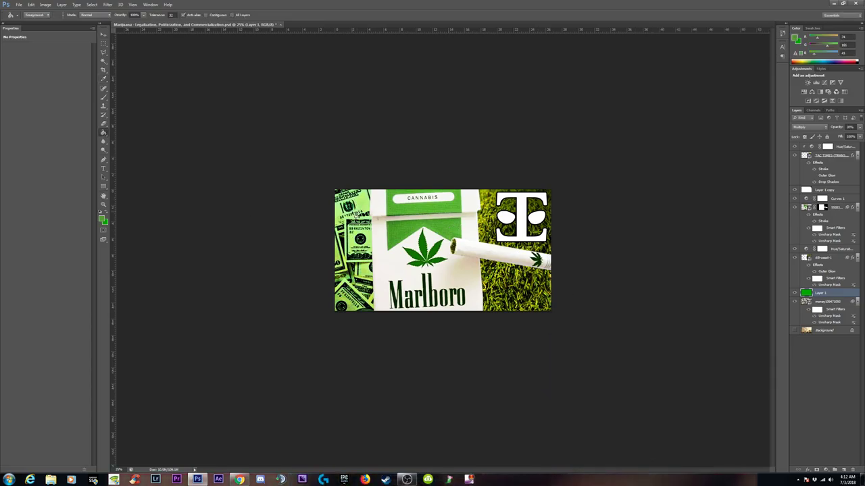
{"action": "left_click", "coordinate": [362, 206]}
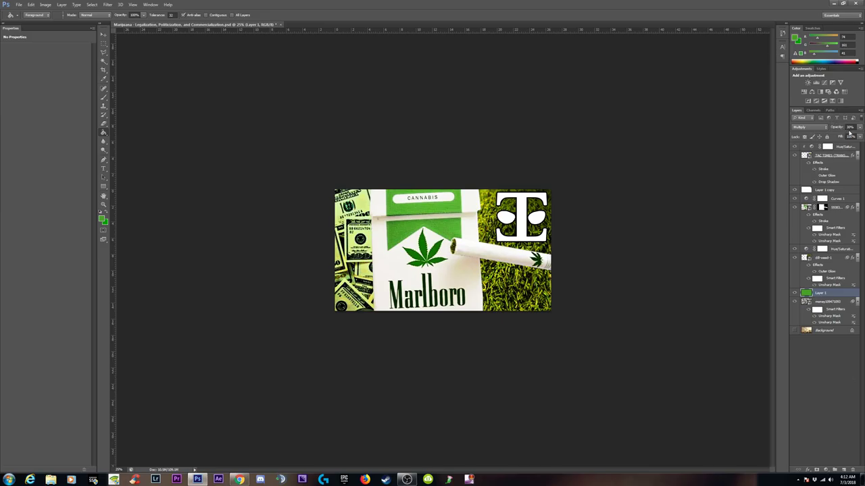
Set the green Layer 1 opacity to 40%
{"action": "left_click", "coordinate": [838, 130]}
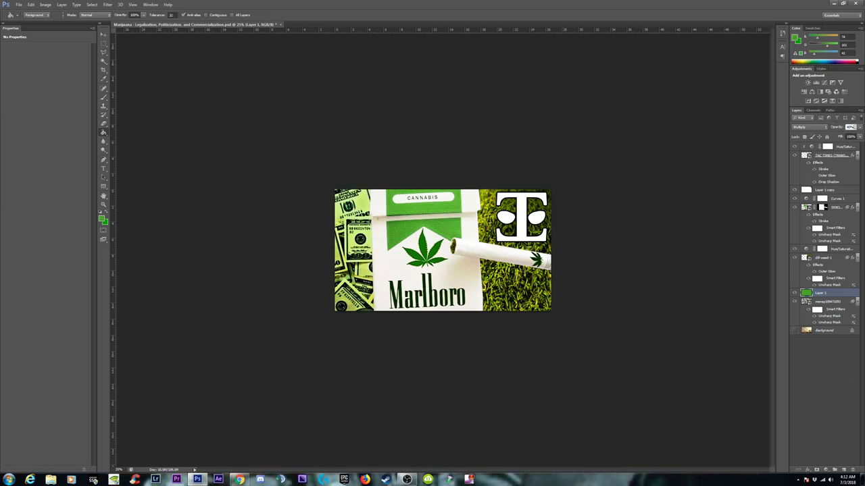
{"action": "type", "text": "80"}
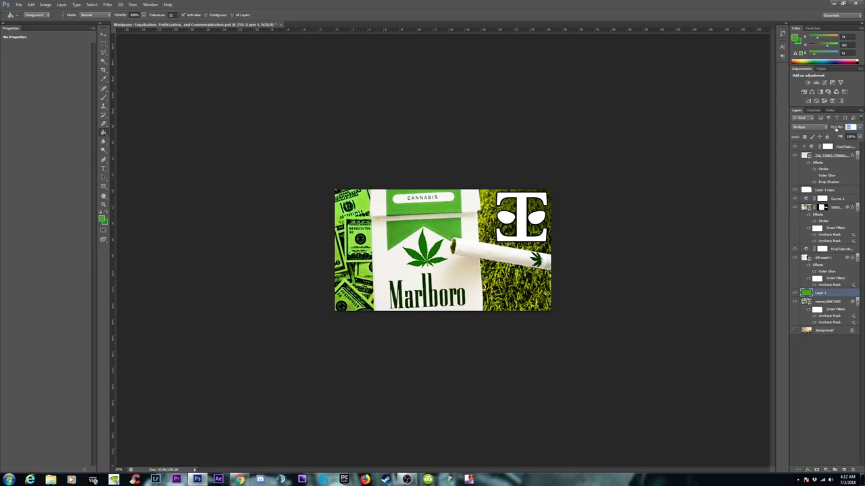
{"action": "type", "text": "50"}
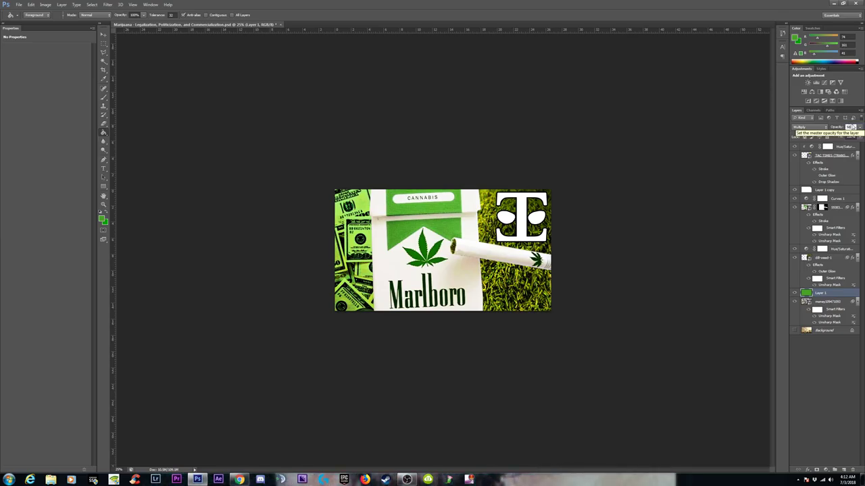
{"action": "left_click", "coordinate": [852, 127]}
{"action": "type", "text": "40"}
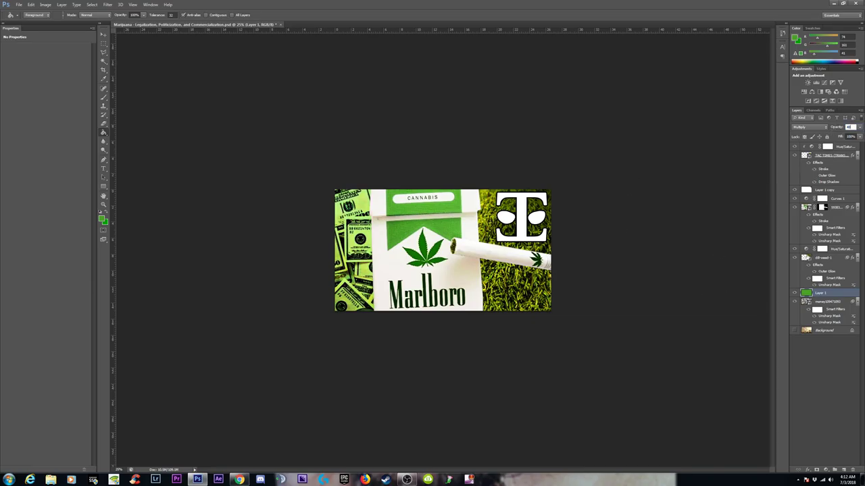
{"action": "left_click", "coordinate": [825, 259]}
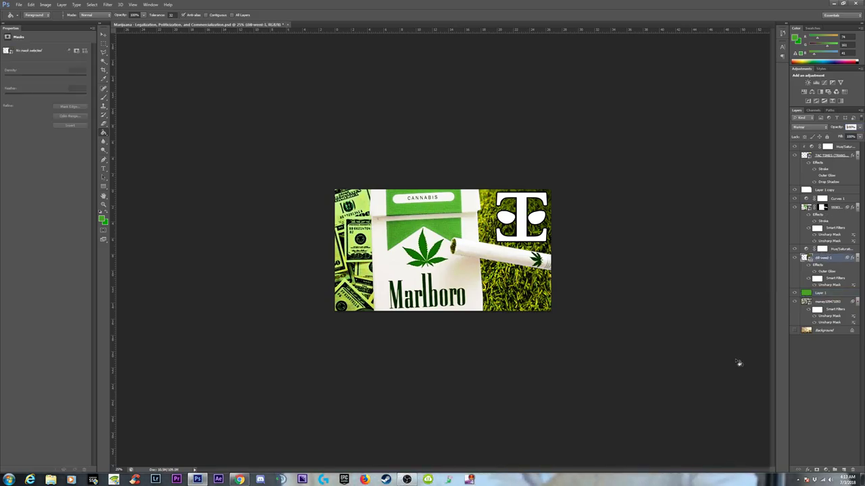
Add a Curves adjustment bent upward to brighten the grass, clipped to dif-weed-1
{"action": "left_click", "coordinate": [826, 470]}
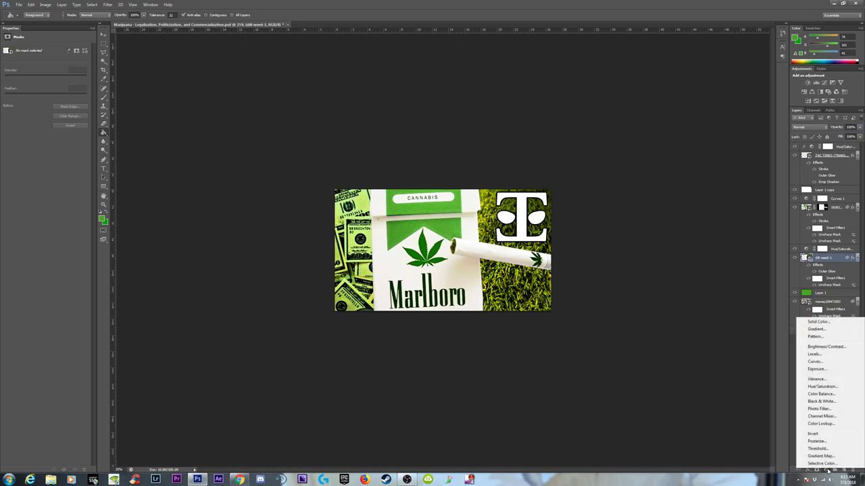
{"action": "left_click", "coordinate": [818, 362]}
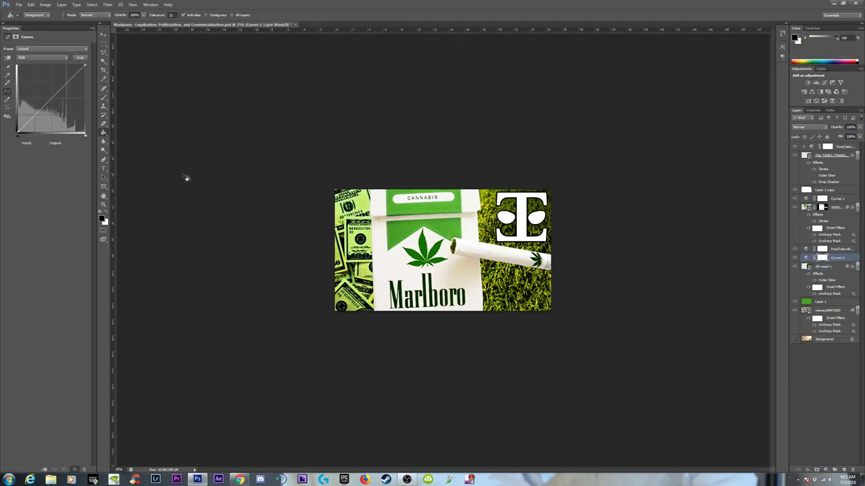
{"action": "mouse_move", "coordinate": [26, 125]}
{"action": "left_mouse_down"}
{"action": "mouse_move", "coordinate": [24, 114]}
{"action": "mouse_move", "coordinate": [27, 124]}
{"action": "left_mouse_up"}
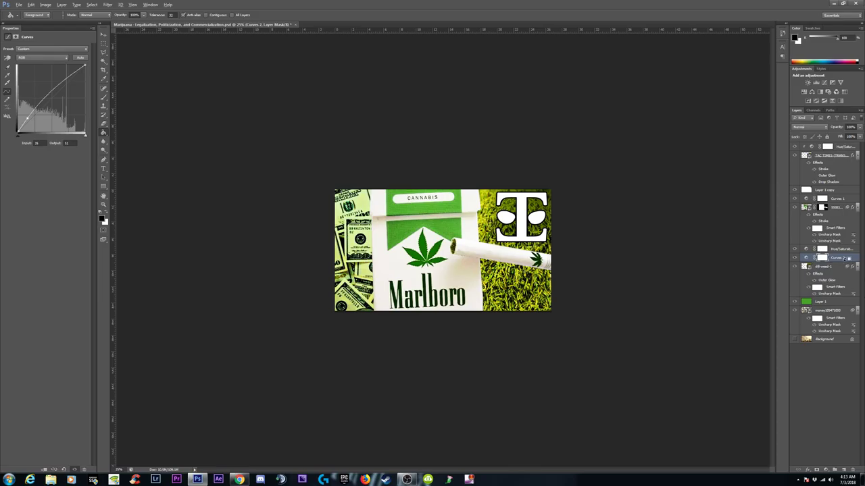
{"action": "left_click", "coordinate": [838, 259]}
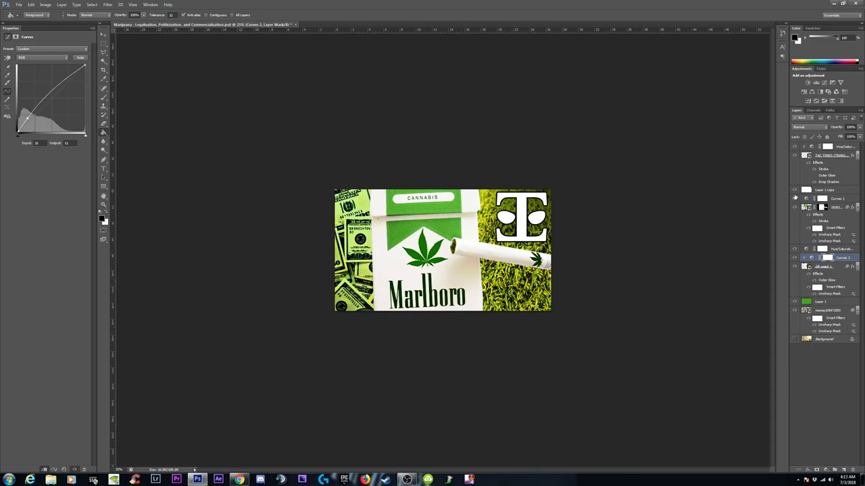
{"action": "left_click", "coordinate": [818, 182]}
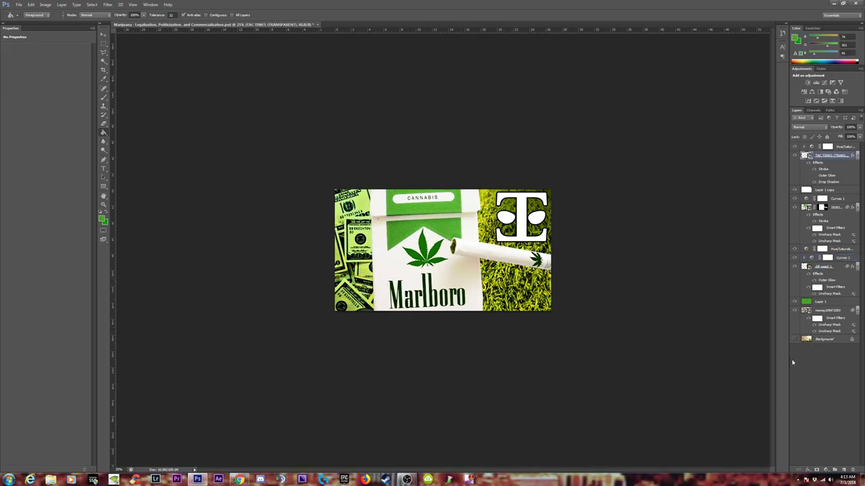
{"action": "left_click", "coordinate": [808, 471]}
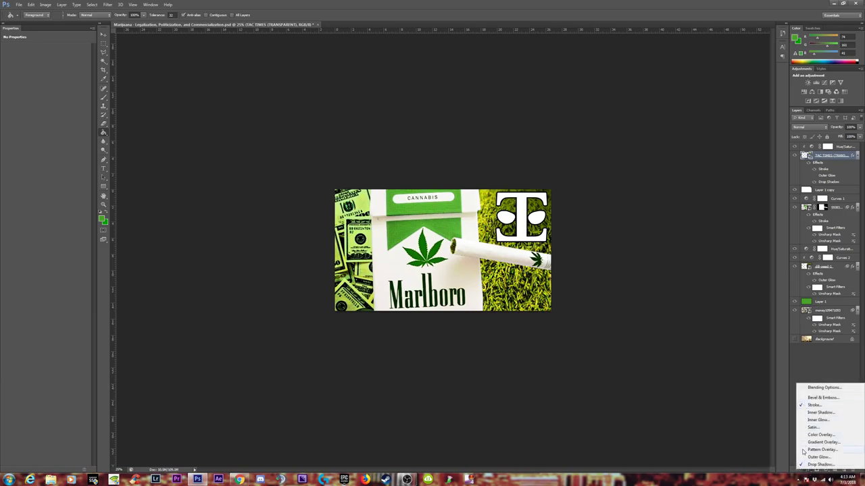
Turn off the drop shadow on the T logo's layer style
{"action": "left_click", "coordinate": [817, 465]}
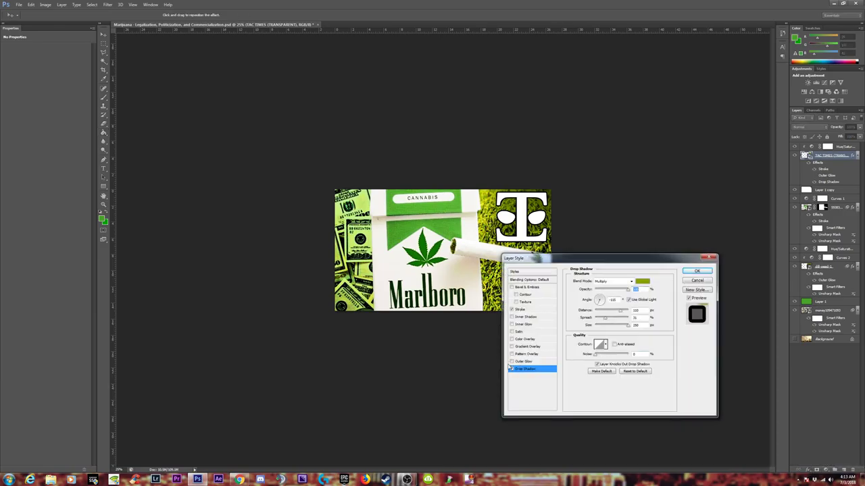
{"action": "left_click", "coordinate": [511, 369]}
{"action": "left_click_drag", "start_coordinate": [582, 259], "coordinate": [629, 293]}
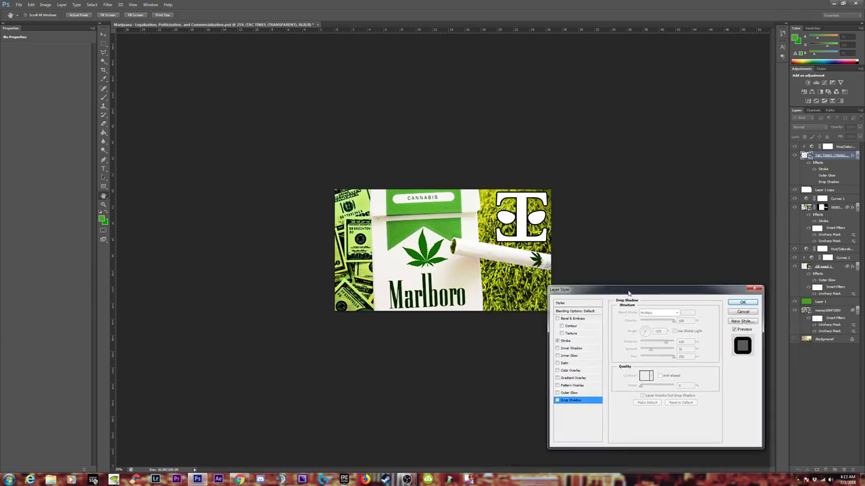
Change the logo's stroke colour from black to very dark green #072701 and apply the style
{"action": "left_click", "coordinate": [566, 342]}
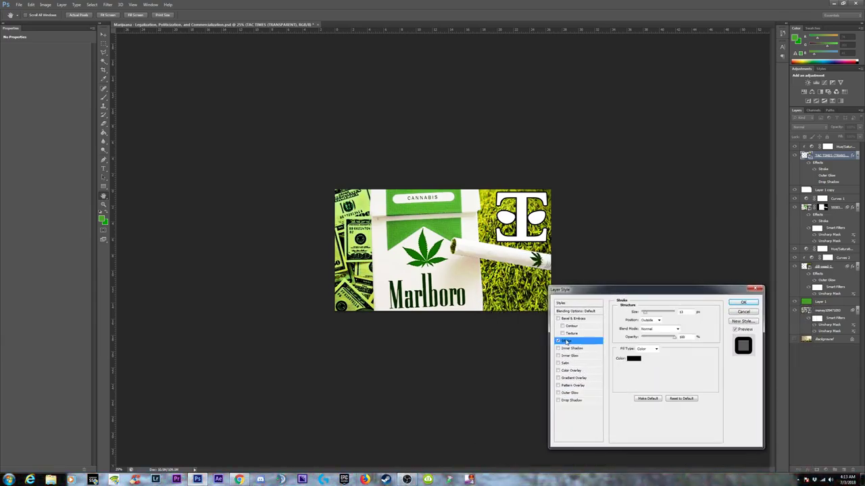
{"action": "left_click", "coordinate": [633, 358]}
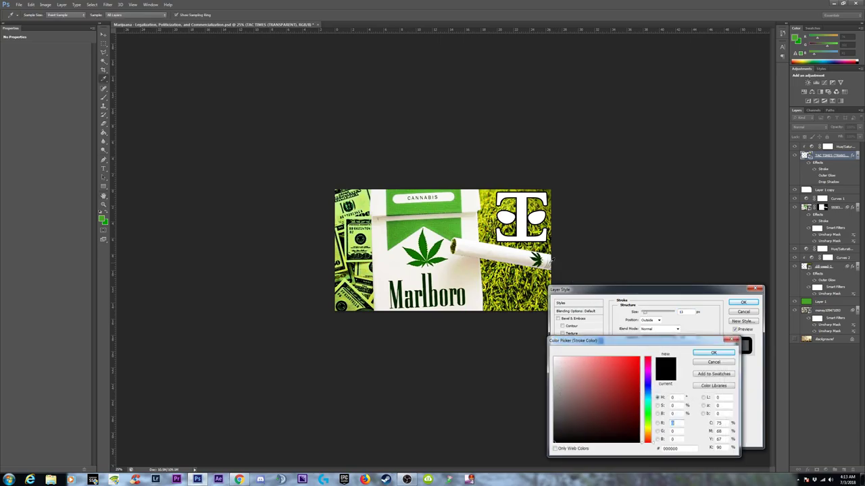
{"action": "left_click", "coordinate": [437, 251]}
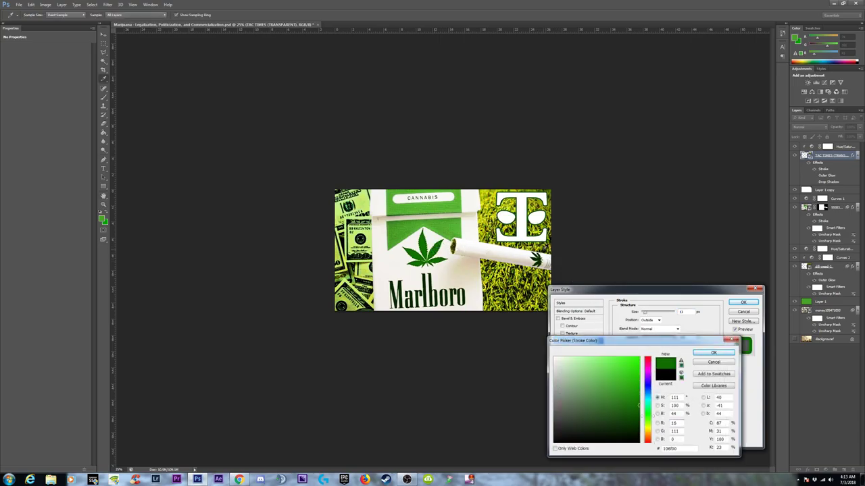
{"action": "left_click", "coordinate": [537, 259]}
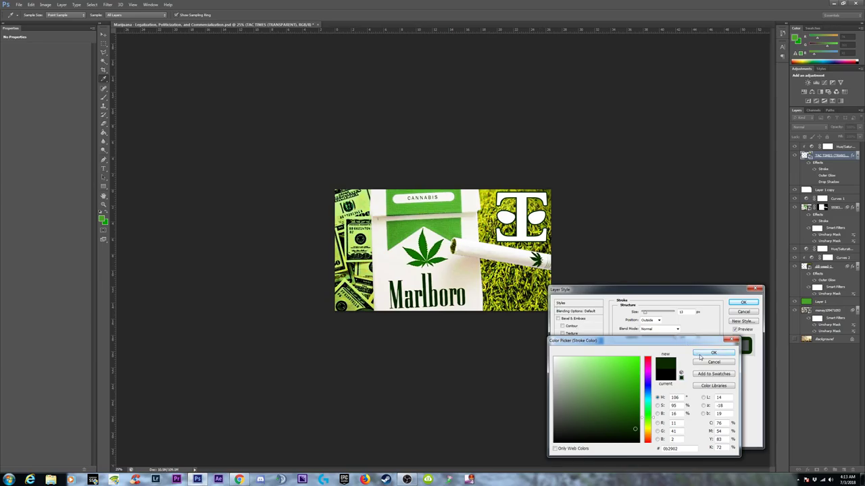
{"action": "left_click", "coordinate": [421, 240]}
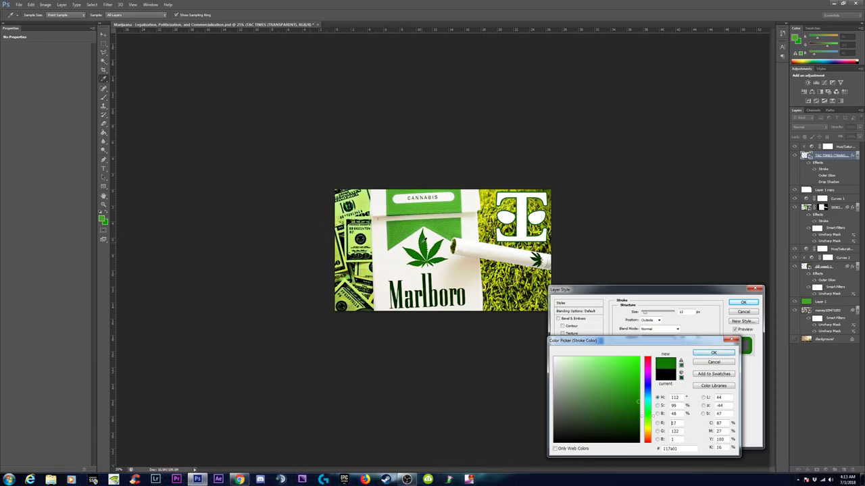
{"action": "left_click", "coordinate": [636, 429]}
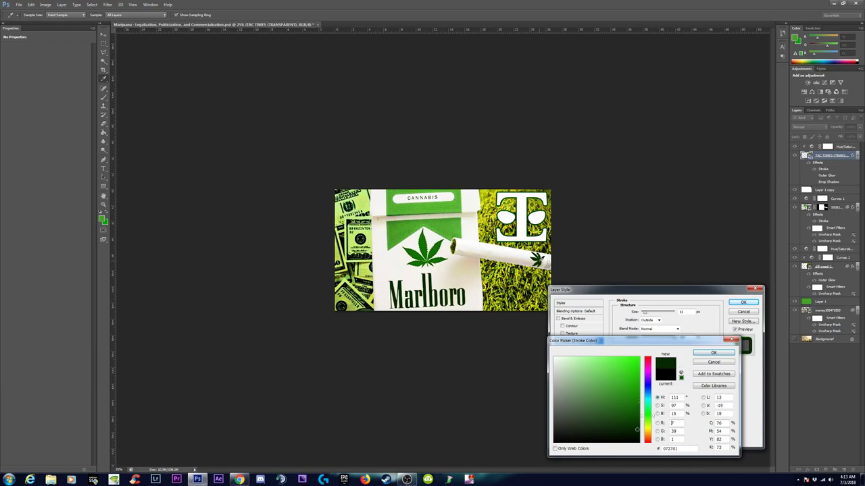
{"action": "left_click", "coordinate": [714, 354]}
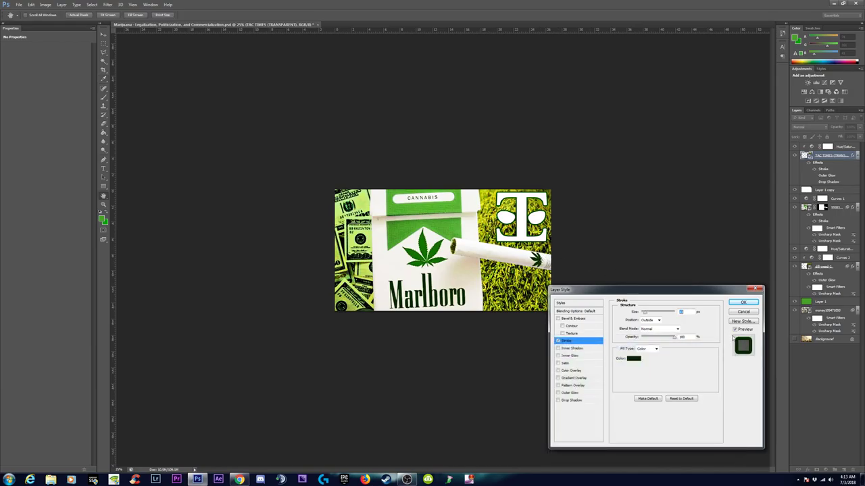
{"action": "left_click", "coordinate": [744, 304]}
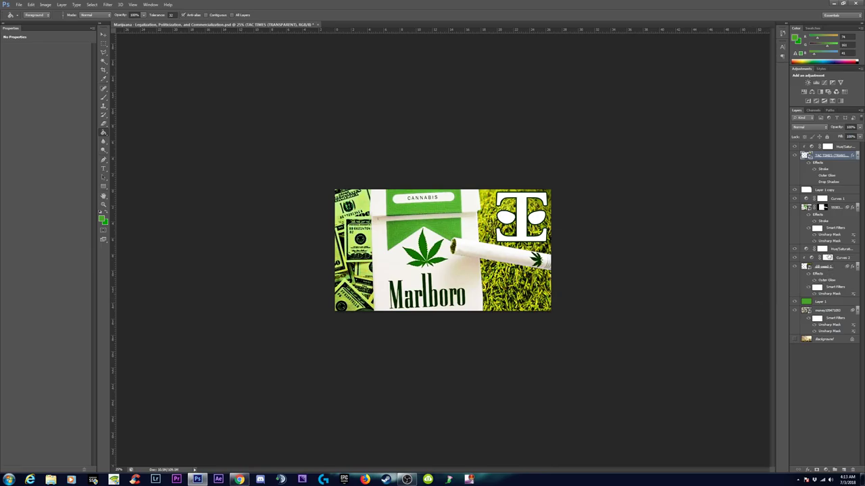
Add a drop shadow effect to the masked smart-object pack layer
{"action": "left_click", "coordinate": [832, 206]}
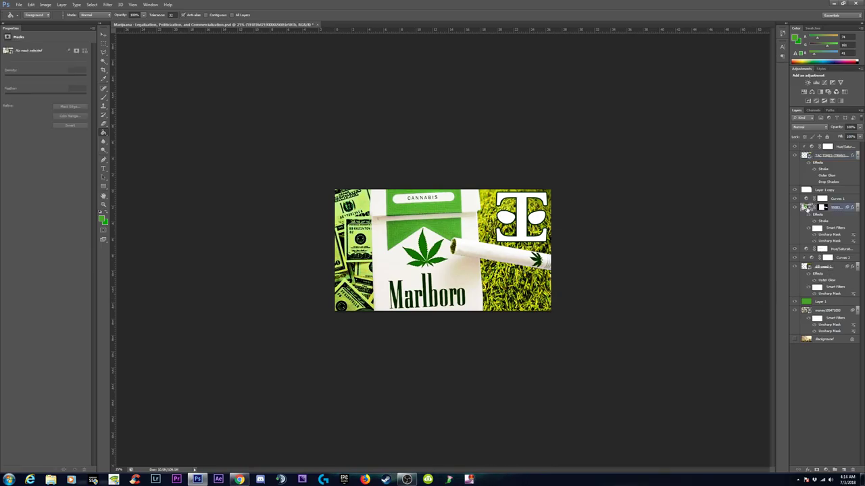
{"action": "left_click", "coordinate": [808, 470]}
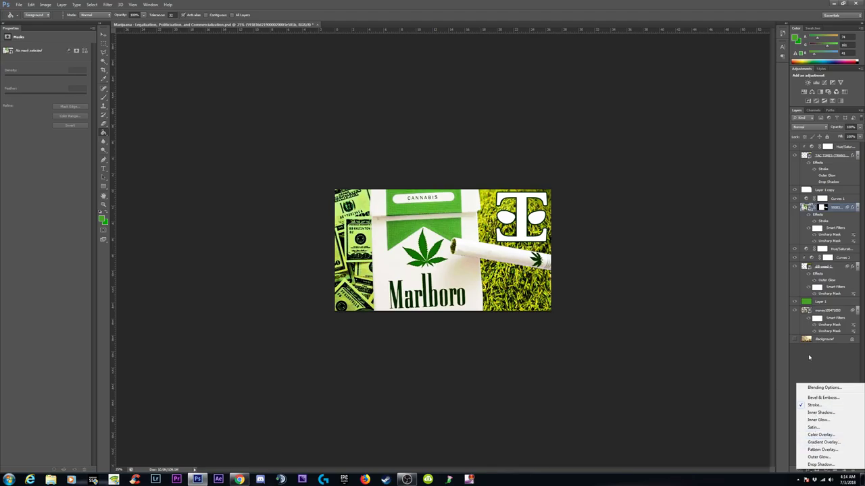
{"action": "left_click", "coordinate": [808, 471]}
{"action": "left_click", "coordinate": [808, 471]}
{"action": "left_click", "coordinate": [816, 463]}
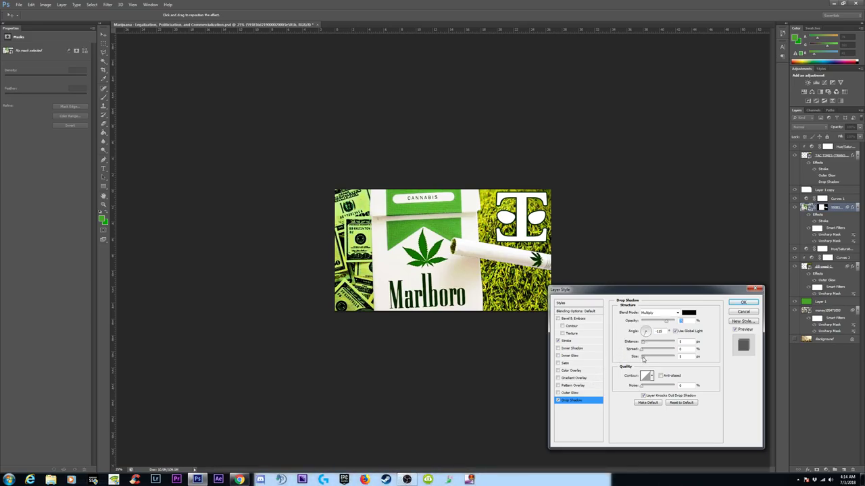
Set the drop shadow to 100% opacity, 0 spread and a large size
{"action": "mouse_move", "coordinate": [642, 358]}
{"action": "left_mouse_down"}
{"action": "mouse_move", "coordinate": [662, 360]}
{"action": "mouse_move", "coordinate": [646, 353]}
{"action": "left_mouse_up"}
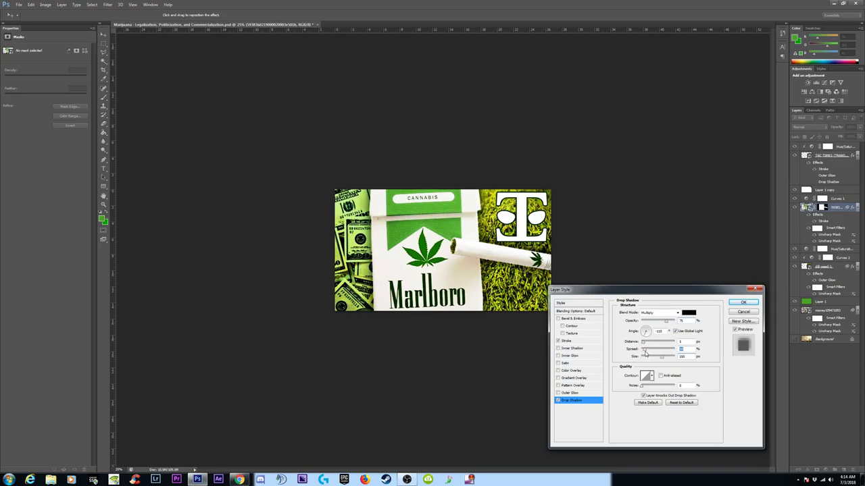
{"action": "left_click_drag", "start_coordinate": [671, 325], "coordinate": [680, 324]}
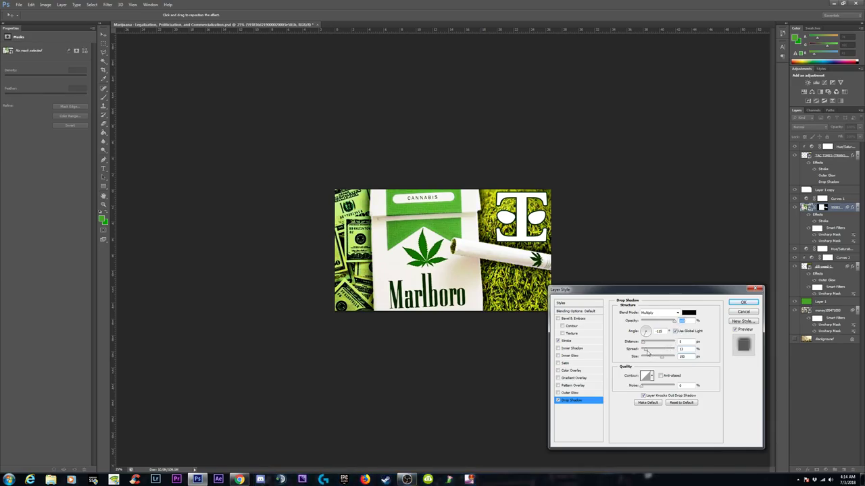
{"action": "left_click_drag", "start_coordinate": [664, 360], "coordinate": [653, 360]}
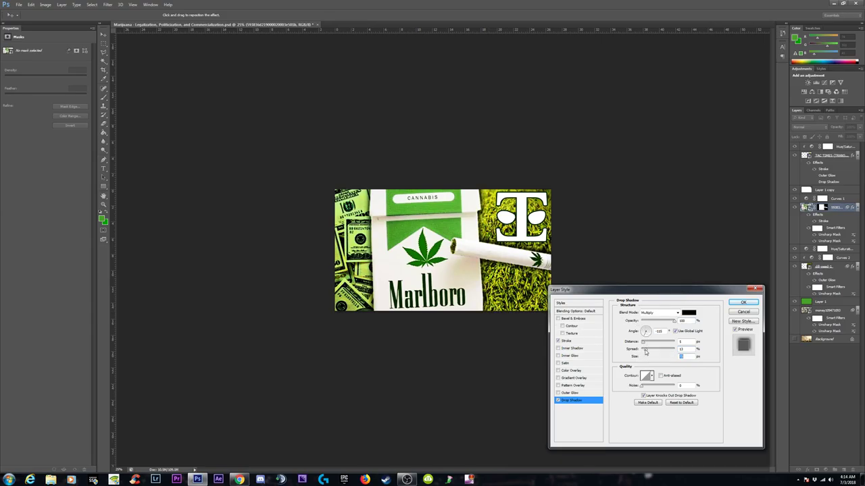
{"action": "left_click_drag", "start_coordinate": [646, 352], "coordinate": [682, 359]}
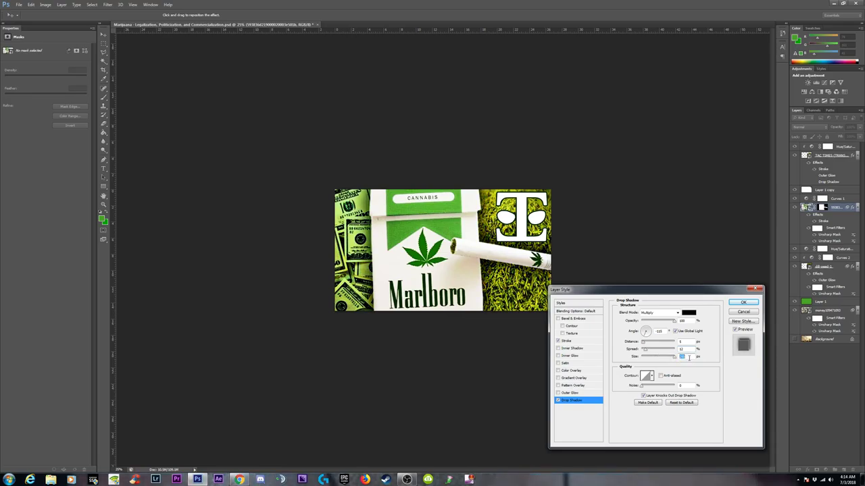
{"action": "left_click_drag", "start_coordinate": [645, 351], "coordinate": [640, 352]}
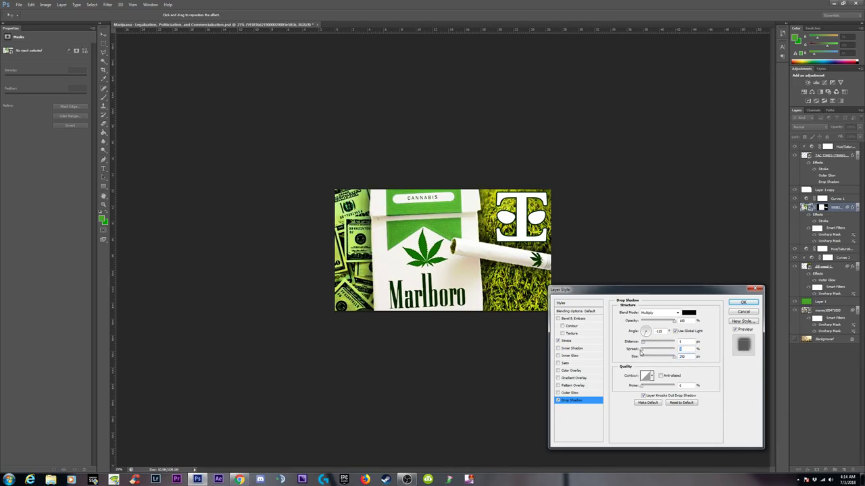
Shrink the shadow size slightly, apply the drop shadow, and select the weed grass layer
{"action": "left_click", "coordinate": [558, 400]}
{"action": "left_click", "coordinate": [558, 401]}
{"action": "left_click_drag", "start_coordinate": [676, 360], "coordinate": [653, 360]}
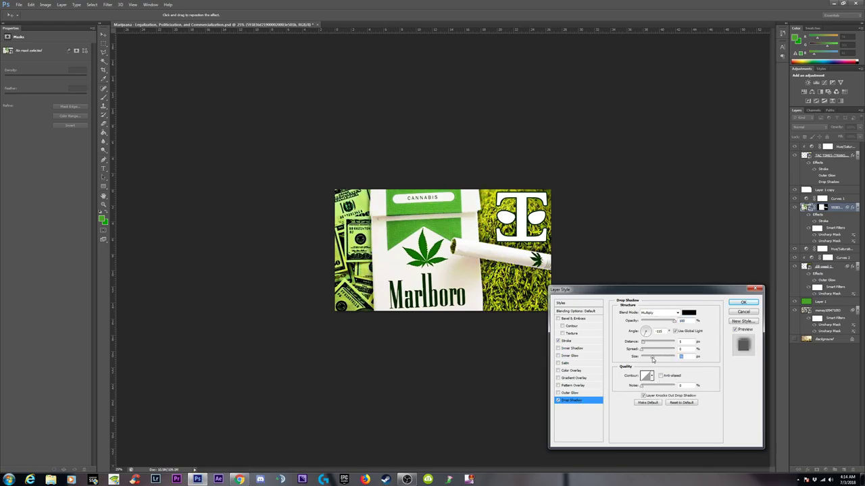
{"action": "left_click", "coordinate": [558, 401]}
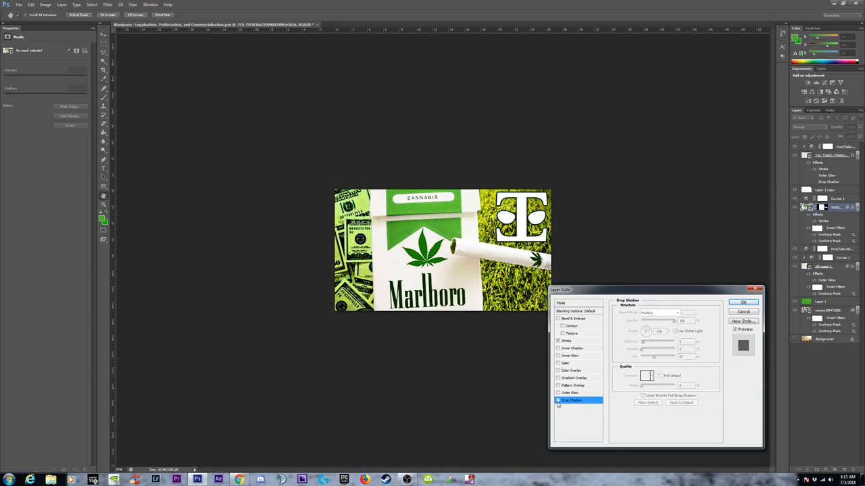
{"action": "left_click", "coordinate": [557, 402]}
{"action": "left_click", "coordinate": [746, 303]}
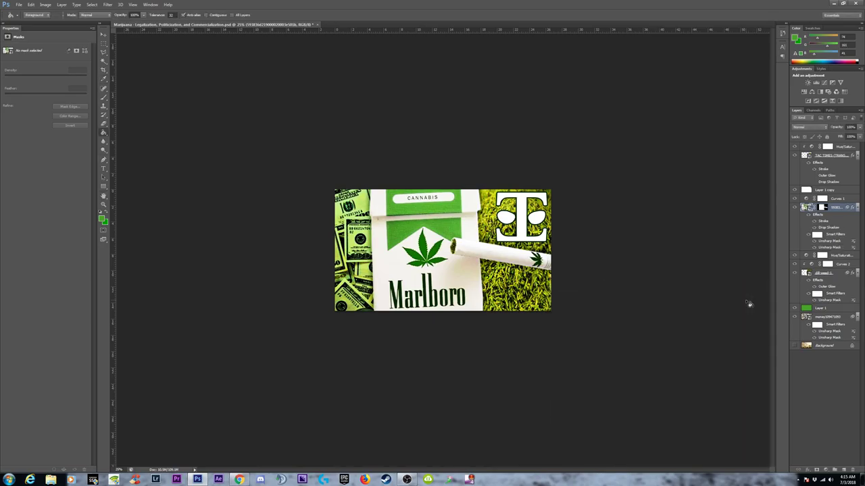
{"action": "left_click", "coordinate": [820, 275]}
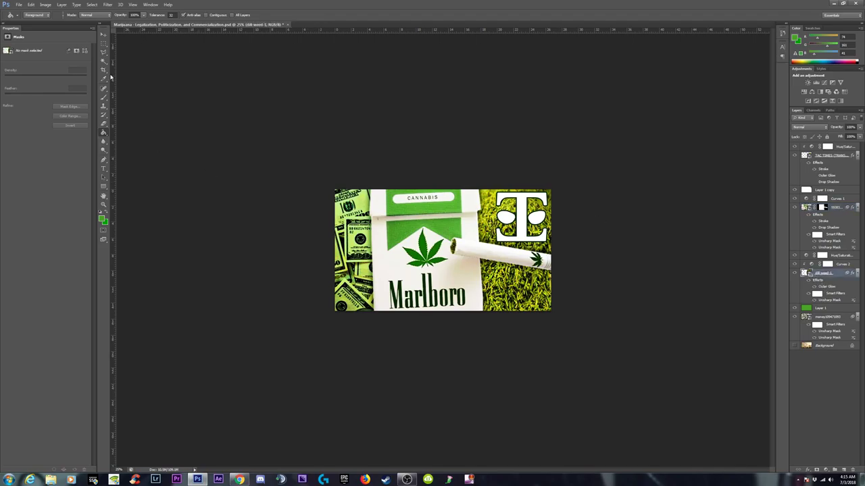
Draw an elliptical marquee selection around the white T logo in the top-right
{"action": "left_click", "coordinate": [104, 44]}
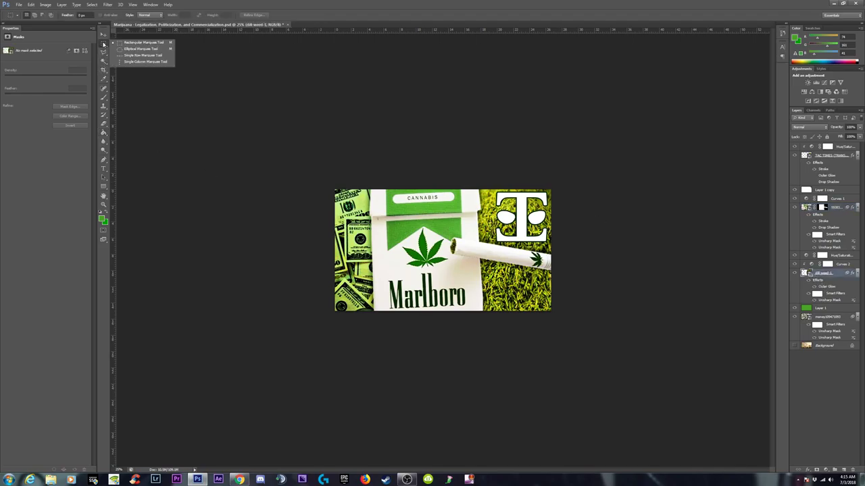
{"action": "left_click", "coordinate": [823, 276]}
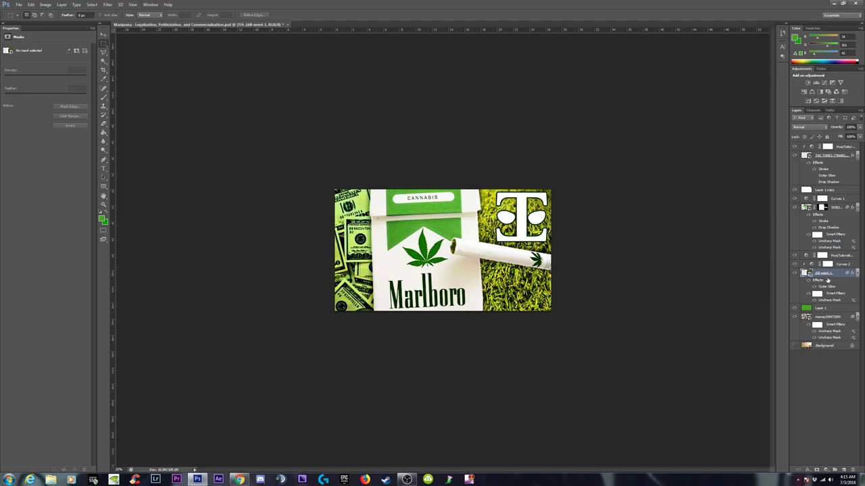
{"action": "left_click", "coordinate": [104, 44]}
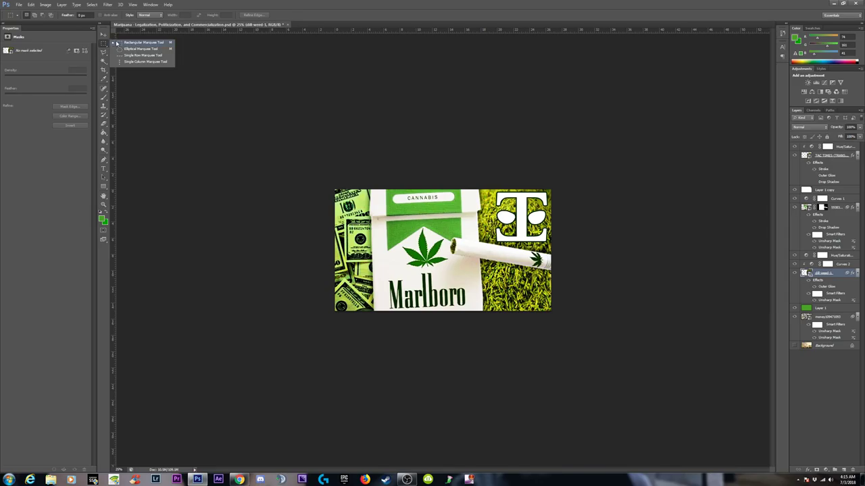
{"action": "left_click", "coordinate": [138, 48]}
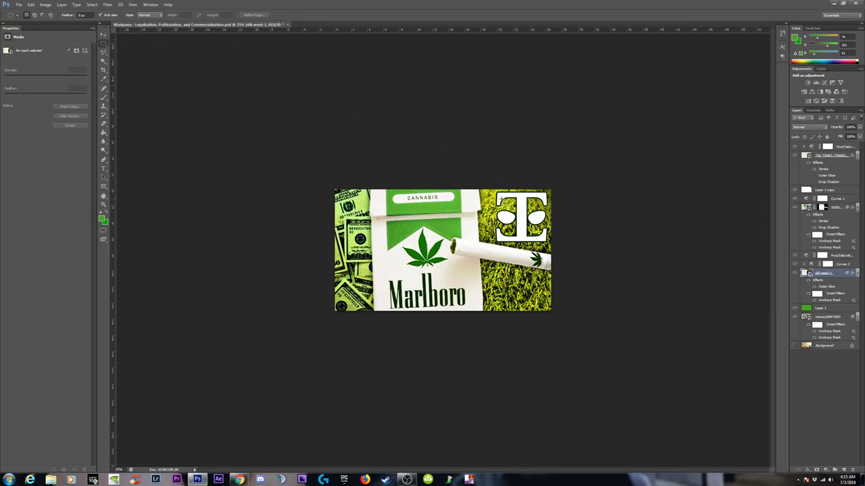
{"action": "left_click_drag", "start_coordinate": [500, 199], "coordinate": [552, 227]}
{"action": "key", "text": "ctrl+plus"}
{"action": "key", "text": "ctrl+plus"}
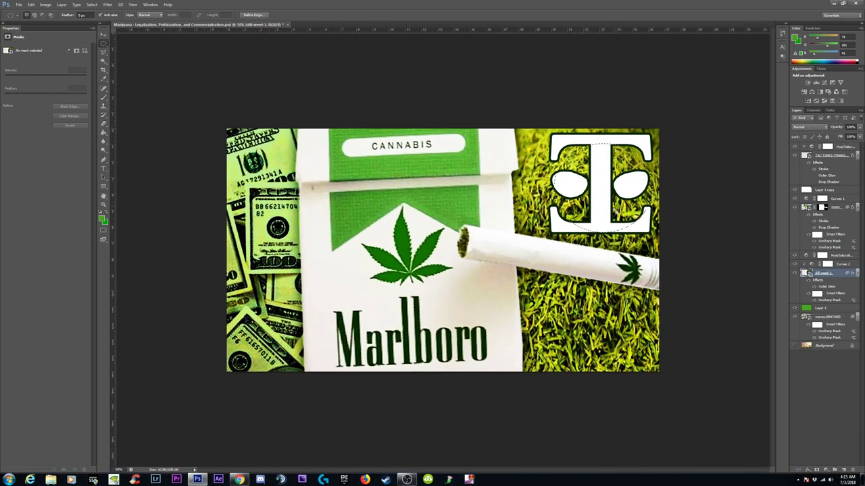
{"action": "left_click_drag", "start_coordinate": [614, 209], "coordinate": [599, 193]}
{"action": "left_click_drag", "start_coordinate": [547, 134], "coordinate": [659, 230]}
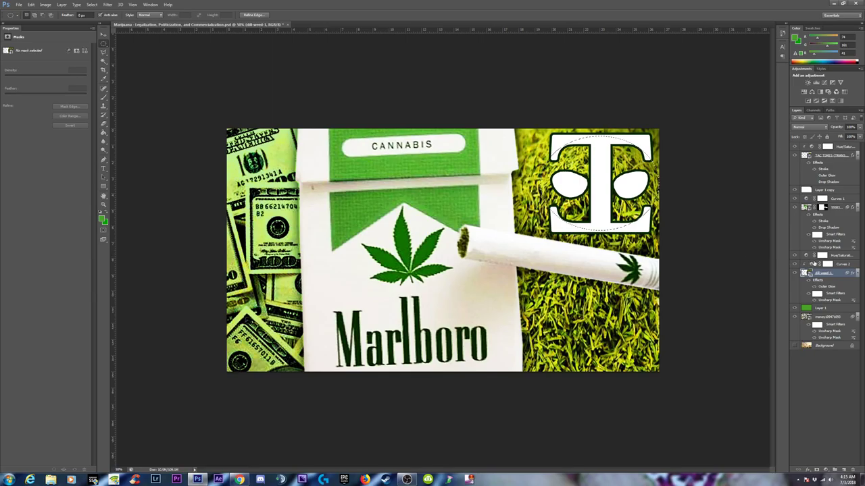
Select the Blur tool from the brush tool group
{"action": "left_click", "coordinate": [103, 99]}
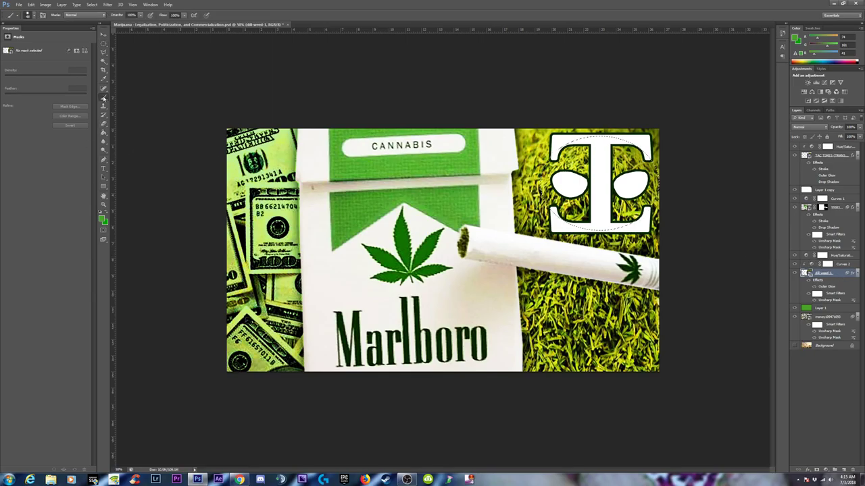
{"action": "left_click", "coordinate": [104, 99]}
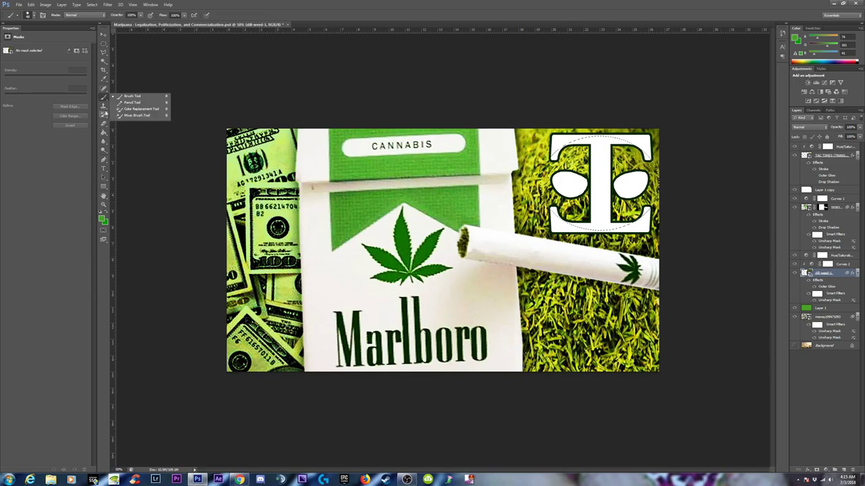
{"action": "left_click", "coordinate": [104, 140]}
{"action": "left_click", "coordinate": [129, 140]}
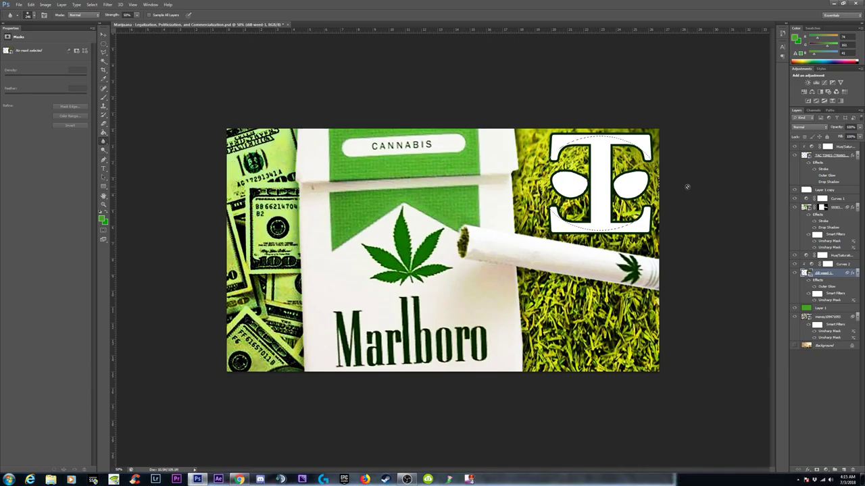
Rasterize the weed layer to bake in its smart filters, then deselect the T logo ellipse
{"action": "right_click", "coordinate": [823, 273]}
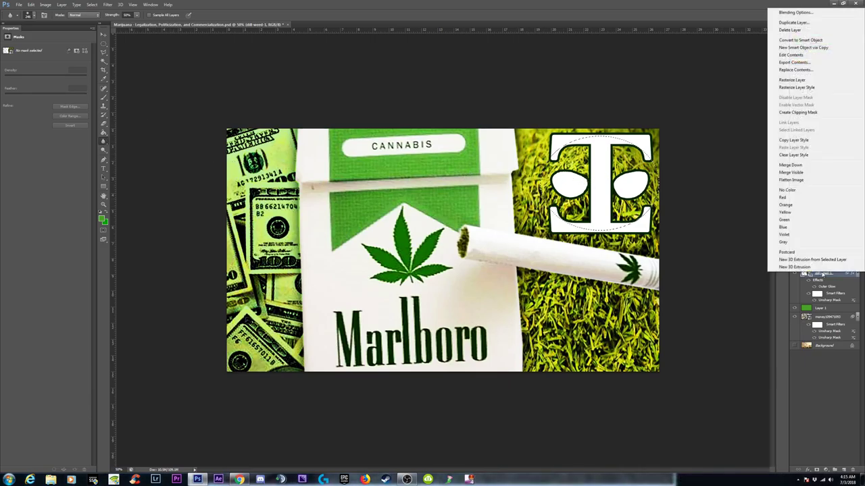
{"action": "left_click", "coordinate": [796, 82]}
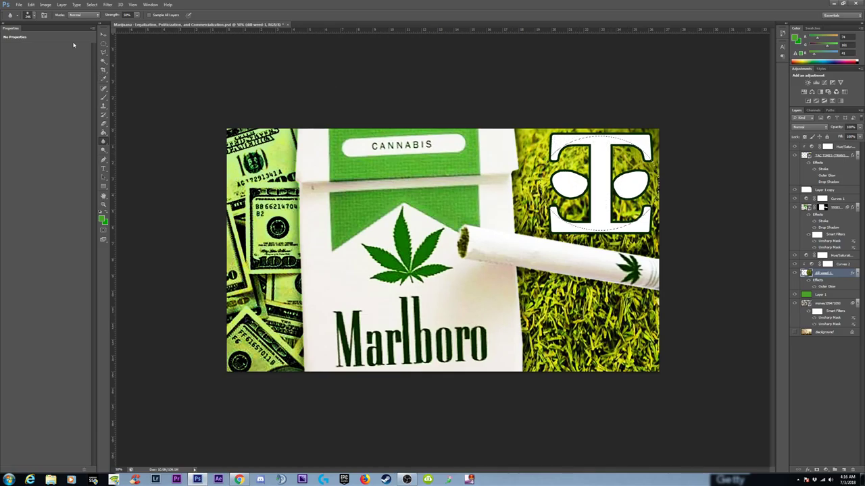
{"action": "left_click", "coordinate": [104, 44]}
{"action": "left_click", "coordinate": [560, 96]}
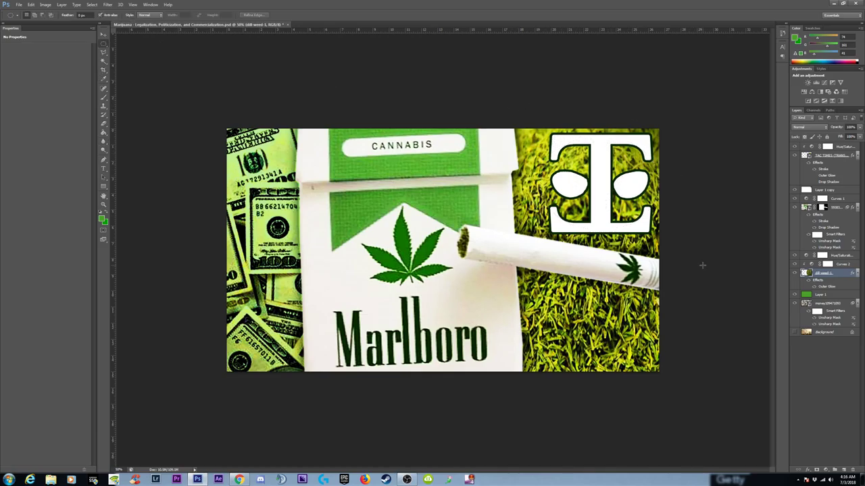
{"action": "key", "text": "ctrl+minus"}
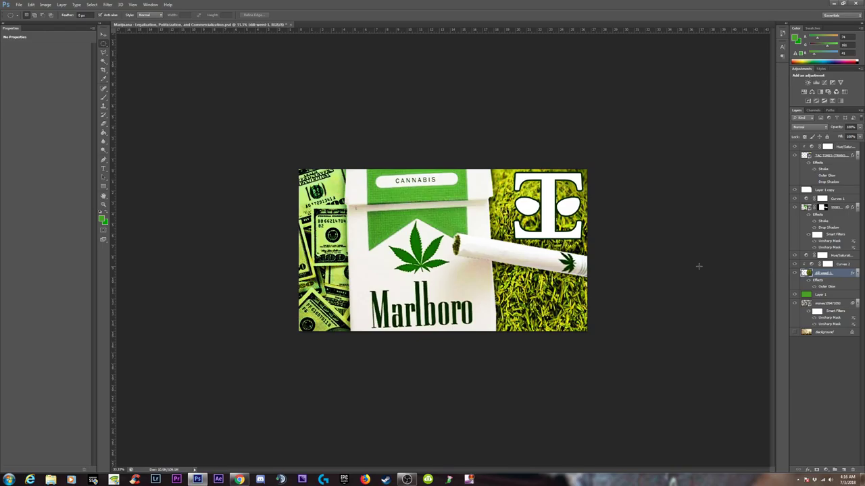
{"action": "key", "text": "ctrl+plus"}
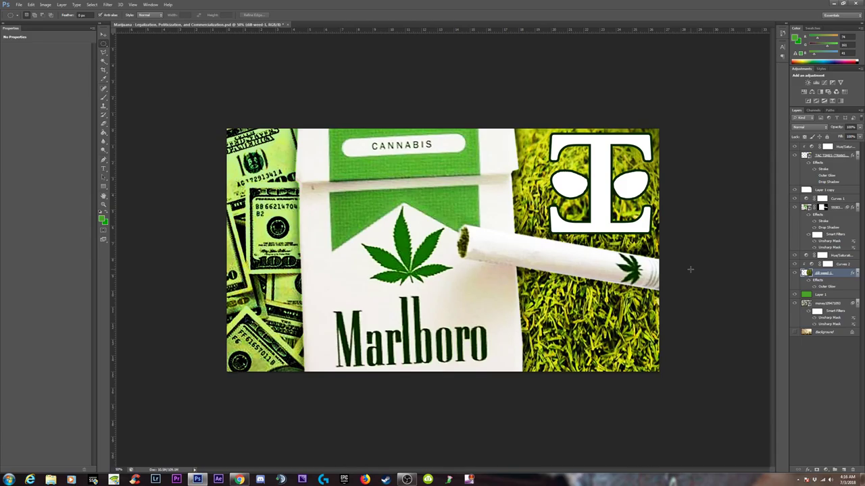
{"action": "key", "text": "ctrl+minus"}
{"action": "key", "text": "ctrl+minus"}
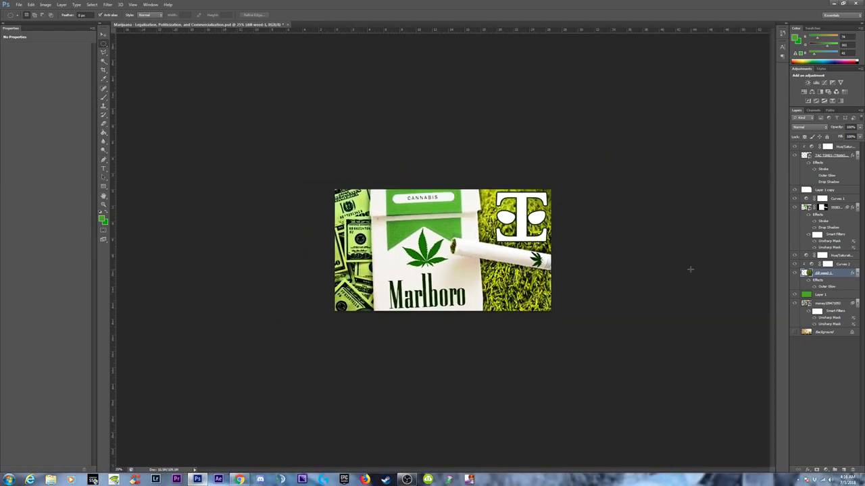
{"action": "key", "text": "ctrl+minus"}
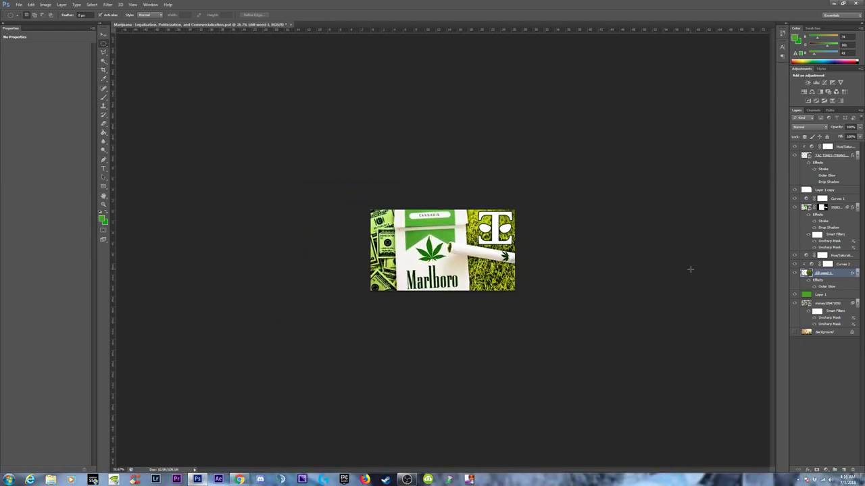
{"action": "key", "text": "ctrl+minus"}
{"action": "key", "text": "ctrl+minus"}
{"action": "key", "text": "ctrl+minus"}
{"action": "key", "text": "ctrl+minus"}
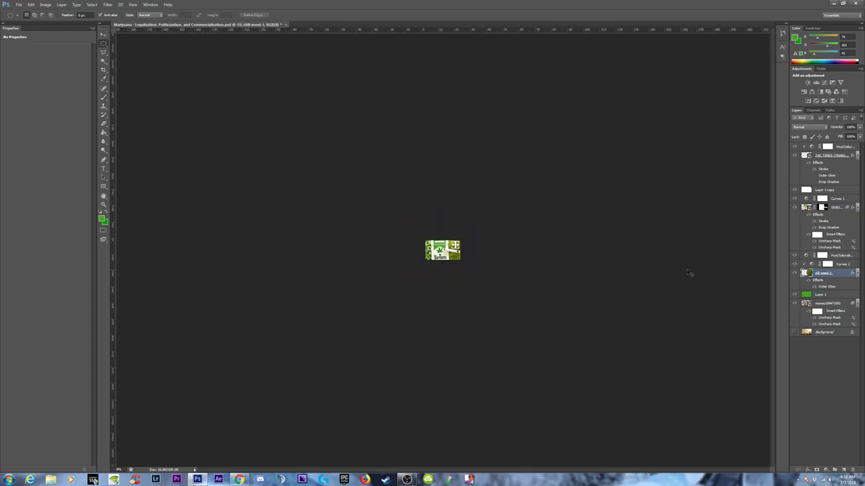
{"action": "key", "text": "ctrl+plus"}
{"action": "key", "text": "ctrl+plus"}
{"action": "key", "text": "ctrl+plus"}
{"action": "key", "text": "ctrl+plus"}
{"action": "key", "text": "ctrl+plus"}
{"action": "key", "text": "ctrl+plus"}
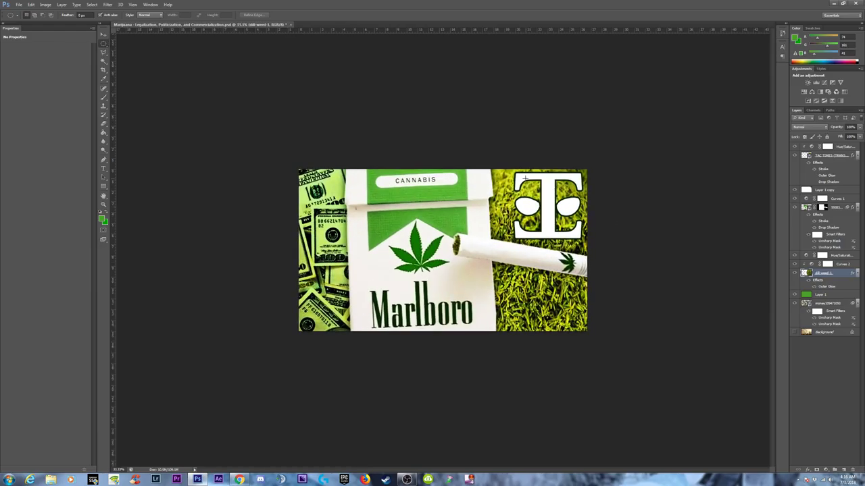
Save the collage as a PSD, dismissing the save-in-progress error
{"action": "left_click", "coordinate": [19, 5]}
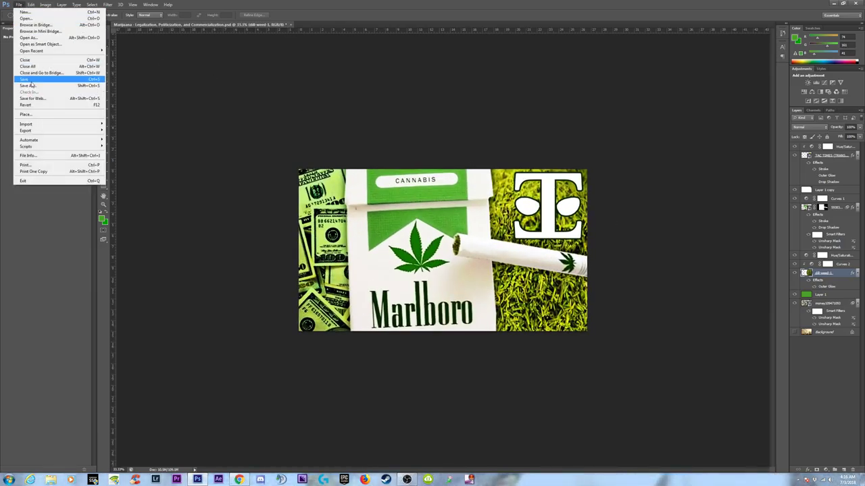
{"action": "left_click", "coordinate": [31, 79]}
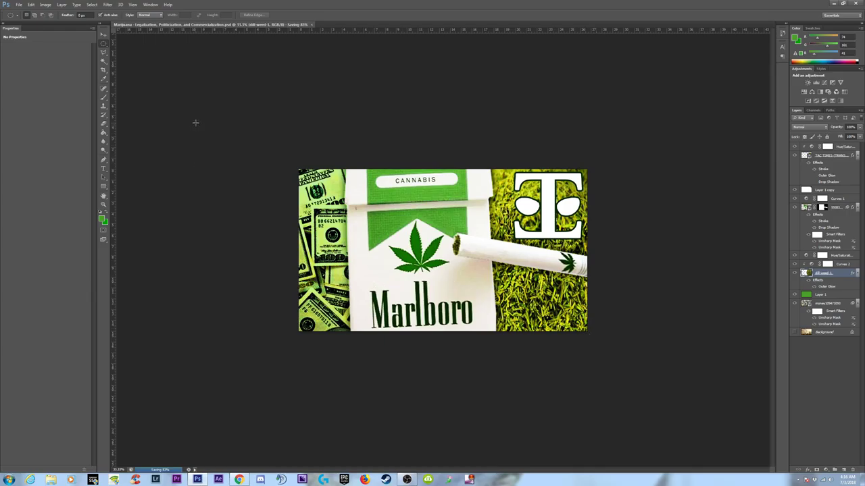
{"action": "left_click", "coordinate": [19, 5]}
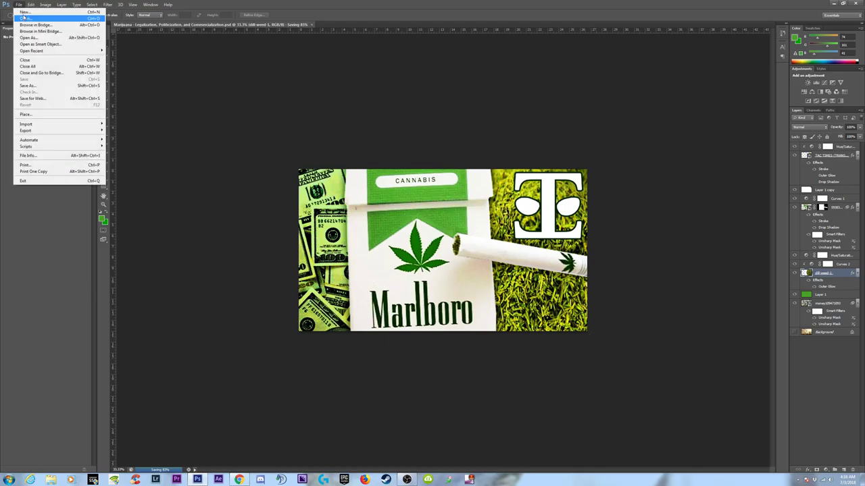
{"action": "left_click", "coordinate": [36, 87]}
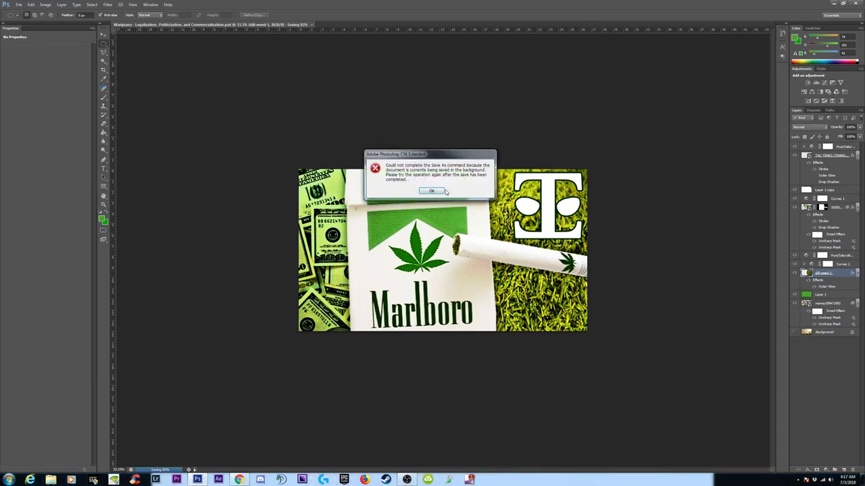
{"action": "left_click", "coordinate": [435, 189]}
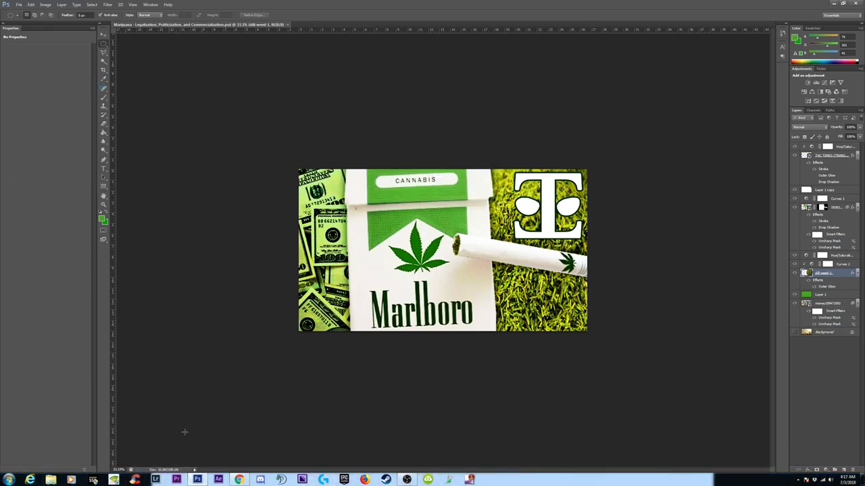
Save a JPEG copy at Quality 12 (Maximum), then minimize Photoshop
{"action": "left_click", "coordinate": [19, 5]}
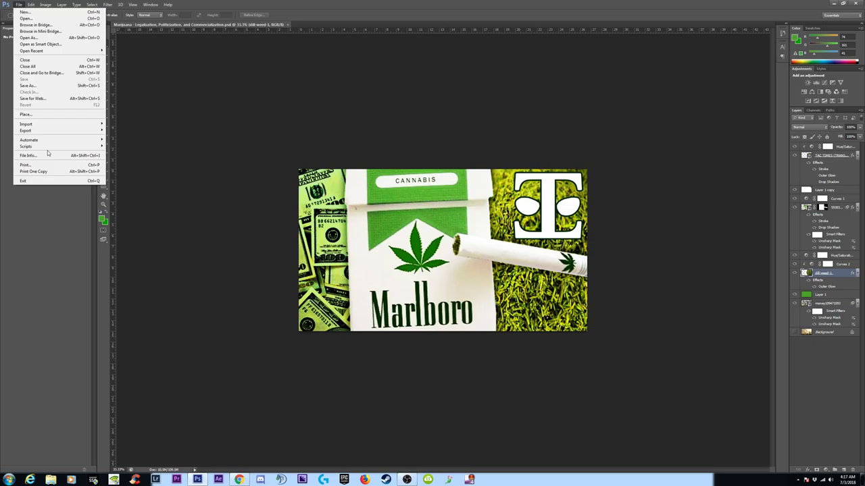
{"action": "left_click", "coordinate": [27, 85]}
{"action": "left_click", "coordinate": [458, 218]}
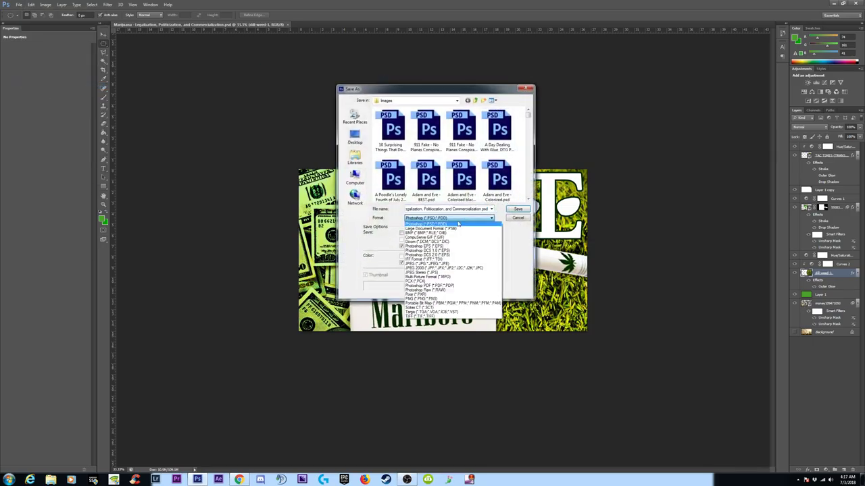
{"action": "left_click", "coordinate": [422, 264]}
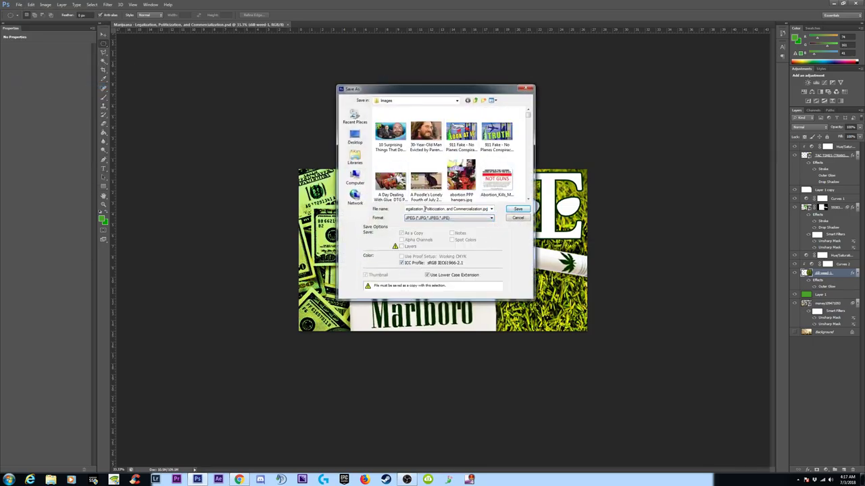
{"action": "left_click_drag", "start_coordinate": [425, 209], "coordinate": [406, 209]}
{"action": "left_click", "coordinate": [435, 213]}
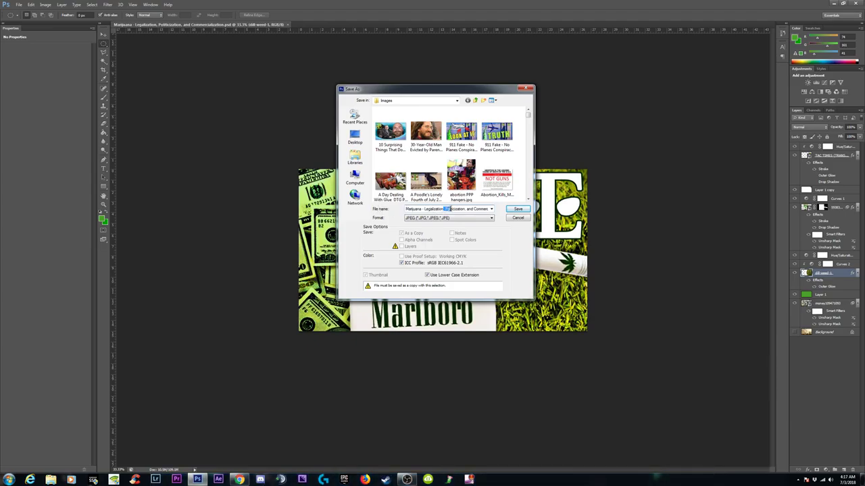
{"action": "left_click_drag", "start_coordinate": [451, 209], "coordinate": [495, 211]}
{"action": "left_click", "coordinate": [473, 210]}
{"action": "left_click", "coordinate": [517, 208]}
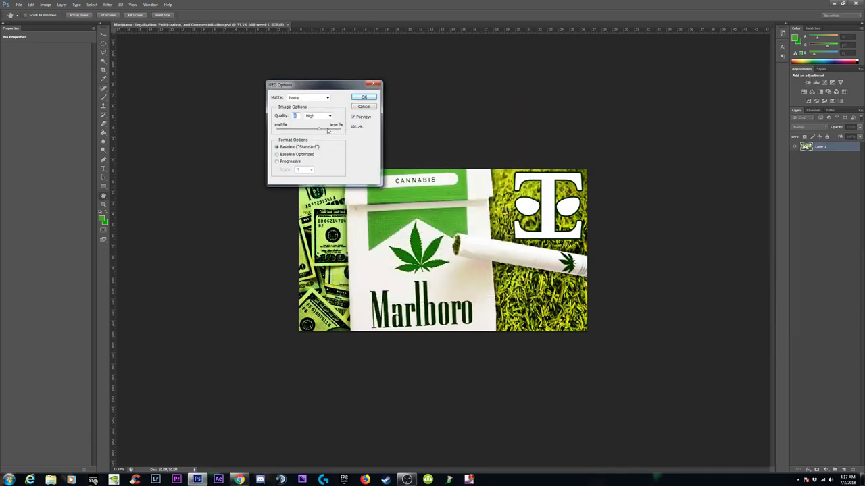
{"action": "left_click_drag", "start_coordinate": [327, 131], "coordinate": [340, 131]}
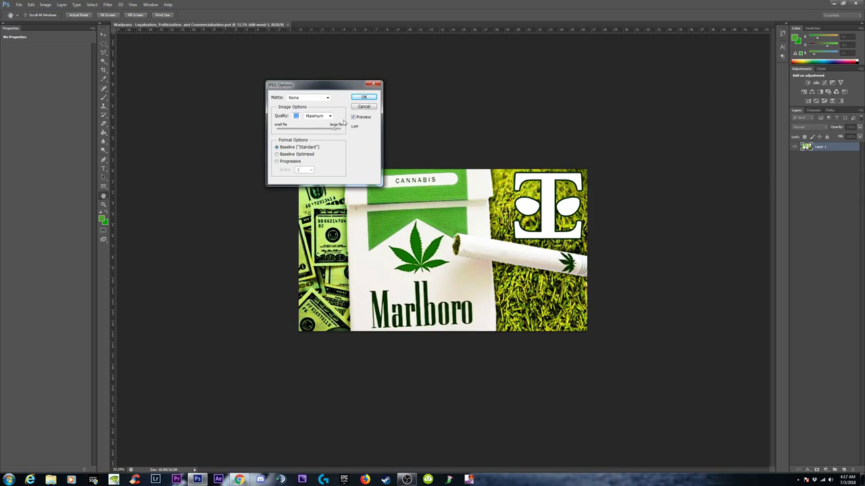
{"action": "left_click", "coordinate": [364, 98]}
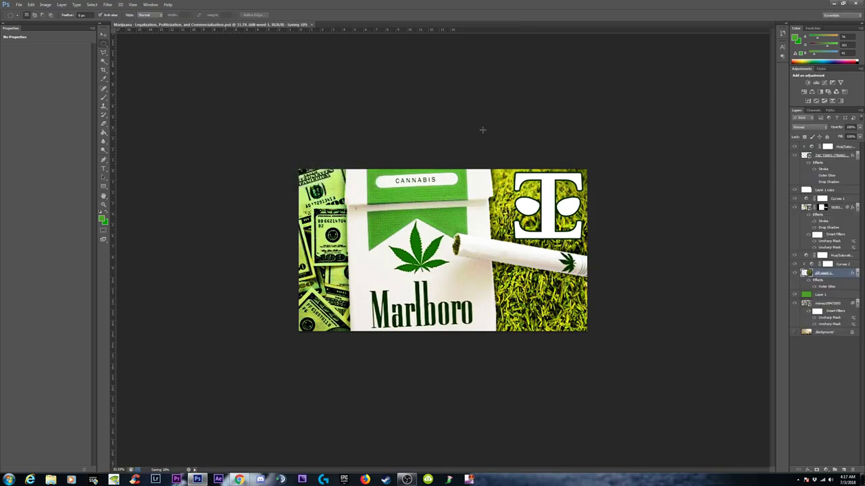
{"action": "left_click", "coordinate": [833, 5]}
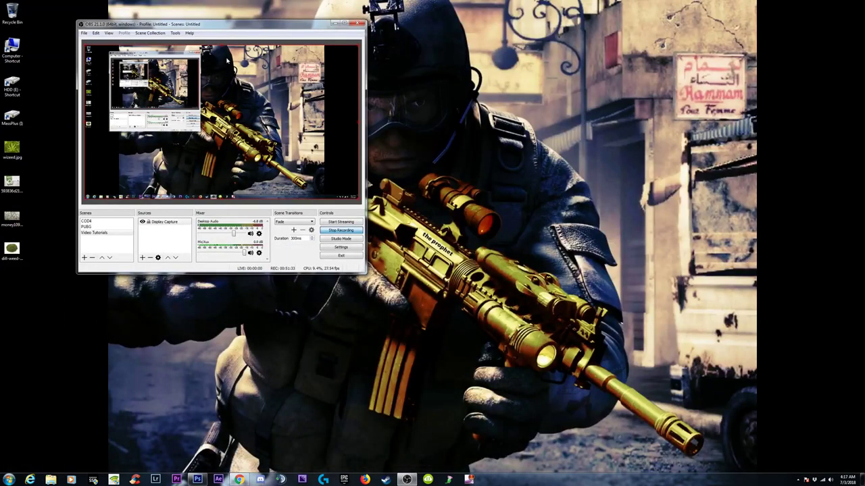
Restore the browser and close the extra image tabs to return to the video editor
{"action": "left_click", "coordinate": [239, 480]}
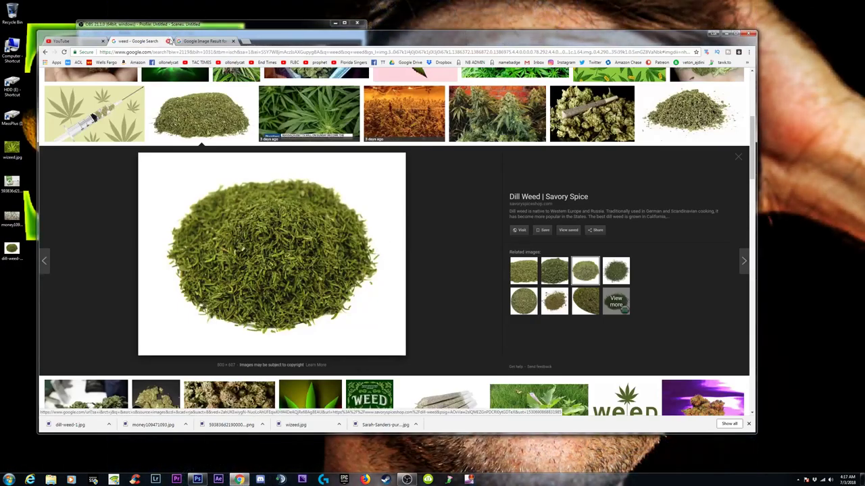
{"action": "left_click", "coordinate": [168, 41]}
{"action": "left_click", "coordinate": [169, 41]}
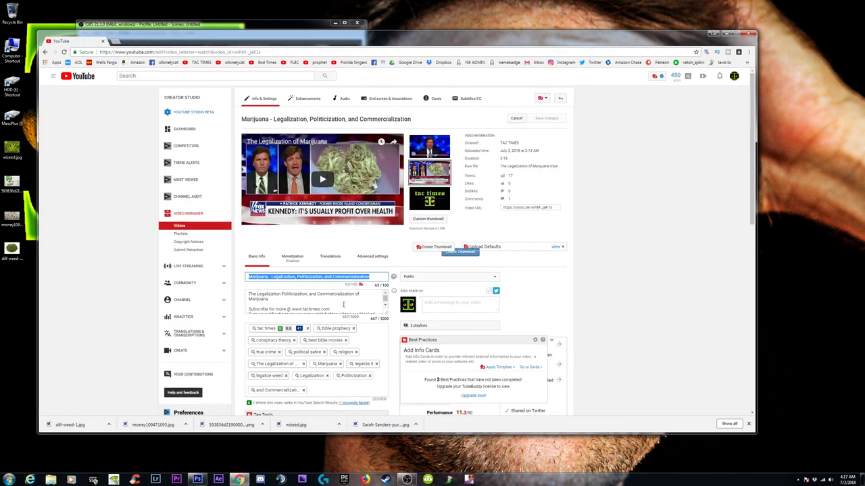
Upload the Marijuana JPEG, found by searching 'mari' in Images, as the custom thumbnail
{"action": "left_click", "coordinate": [428, 218]}
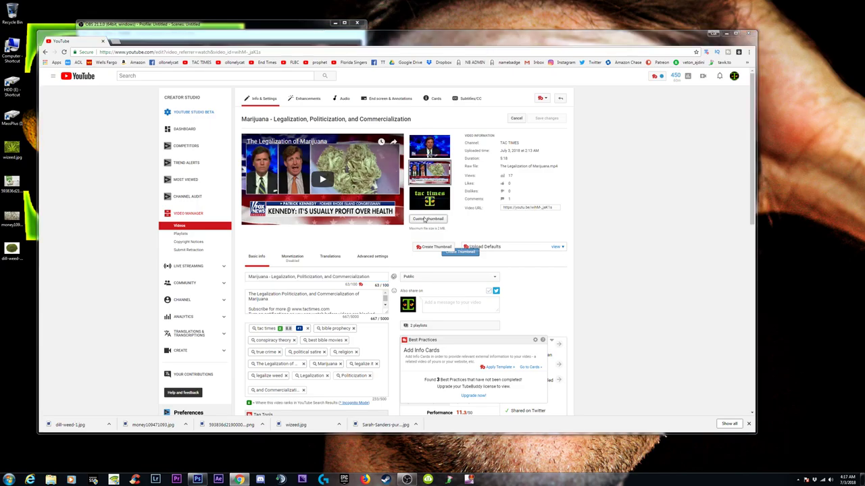
{"action": "left_click", "coordinate": [661, 45]}
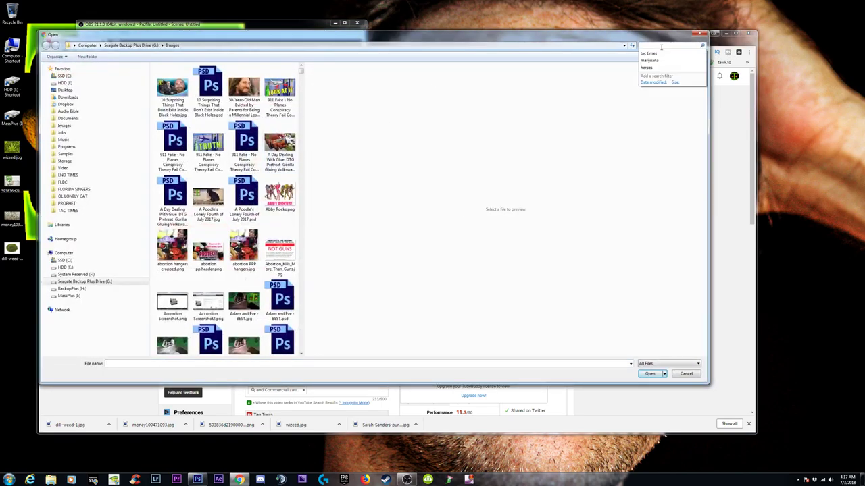
{"action": "type", "text": "mar"}
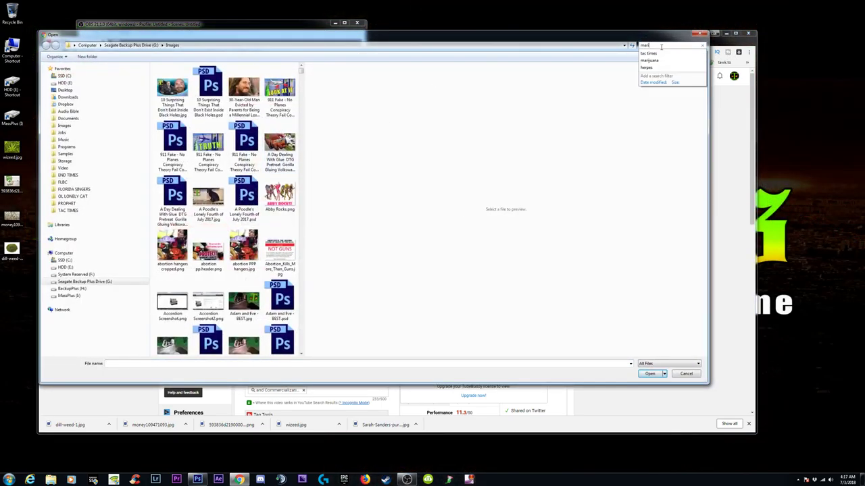
{"action": "type", "text": "i"}
{"action": "left_click", "coordinate": [210, 101]}
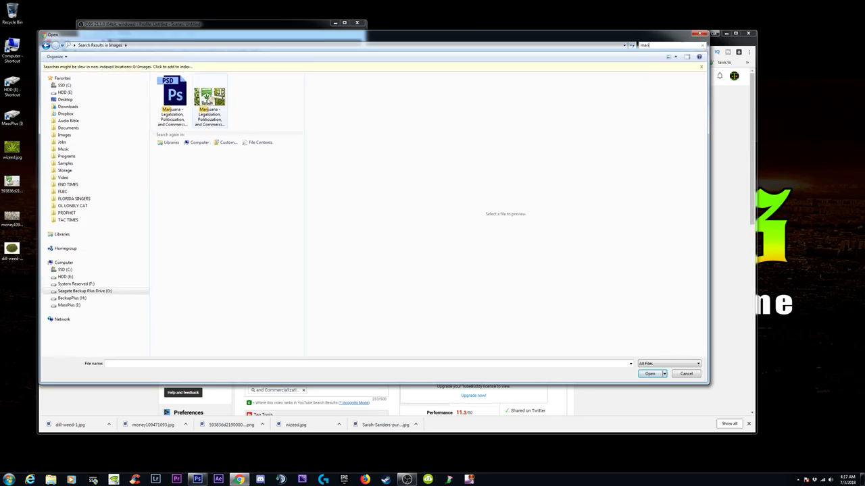
{"action": "left_click", "coordinate": [646, 374]}
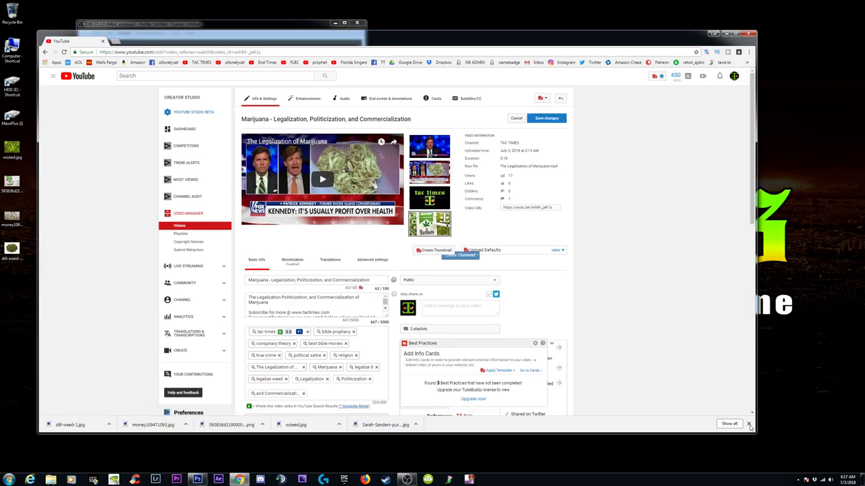
Dismiss Chrome's downloads bar and save the video's changes
{"action": "left_click", "coordinate": [748, 424]}
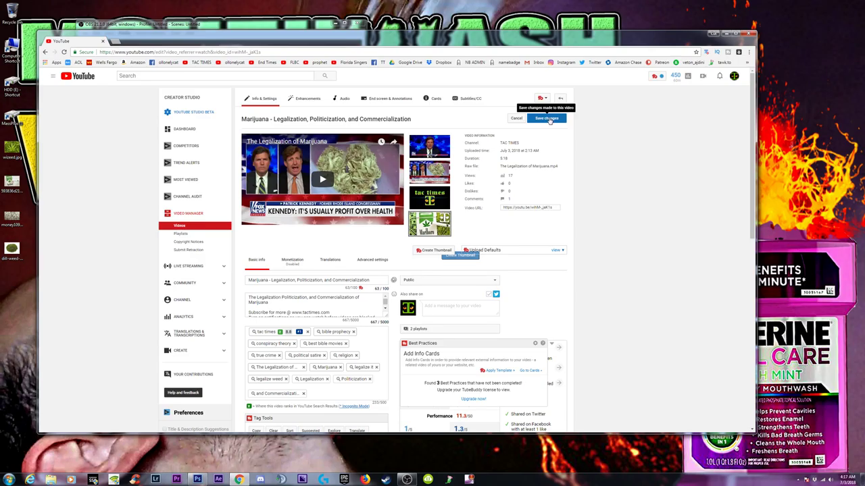
{"action": "left_click", "coordinate": [547, 118]}
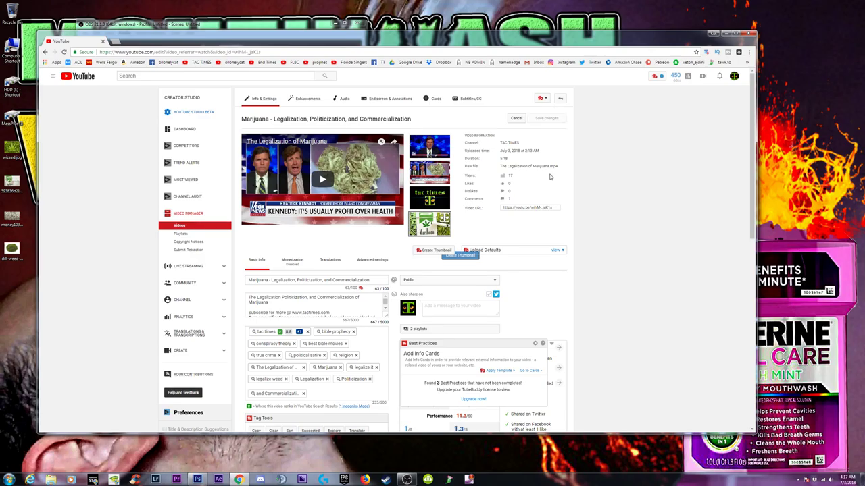
{"action": "mouse_move", "coordinate": [425, 227]}
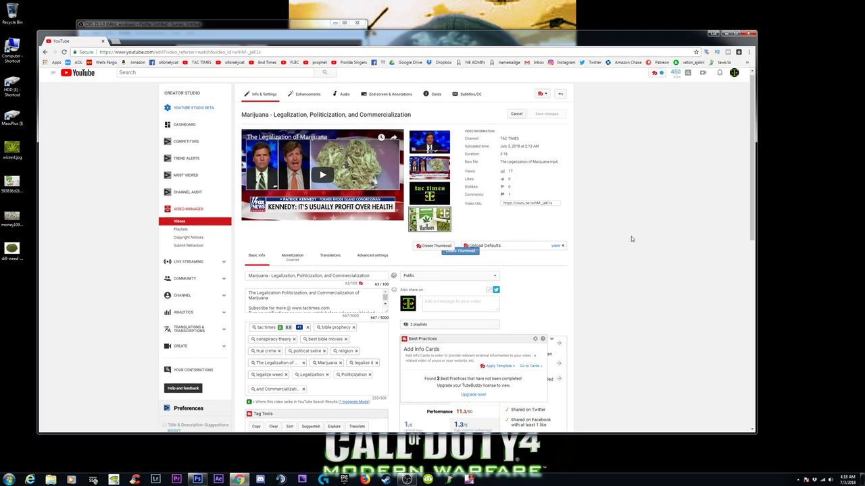
Scroll through the edit page to review the saved thumbnail, then open the guide menu
{"action": "scroll", "coordinate": [632, 238], "scroll_direction": "down", "scroll_amount": 5}
{"action": "scroll", "coordinate": [632, 238], "scroll_direction": "up", "scroll_amount": 3}
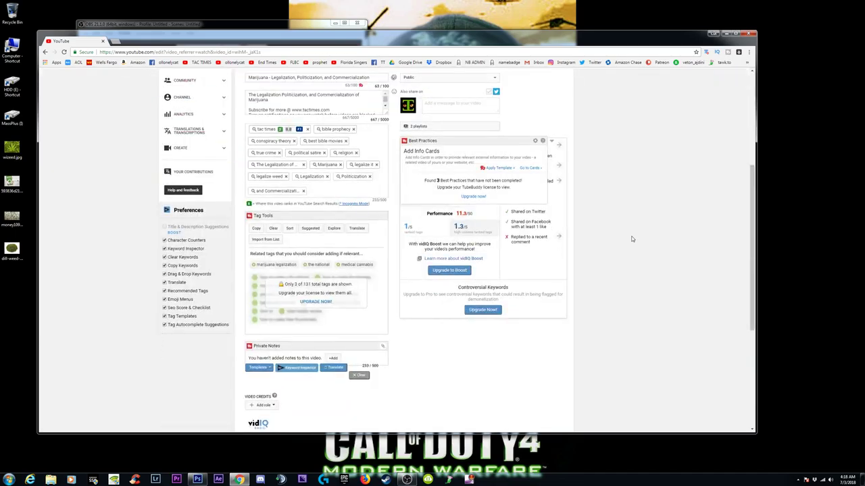
{"action": "scroll", "coordinate": [631, 238], "scroll_direction": "down", "scroll_amount": 3}
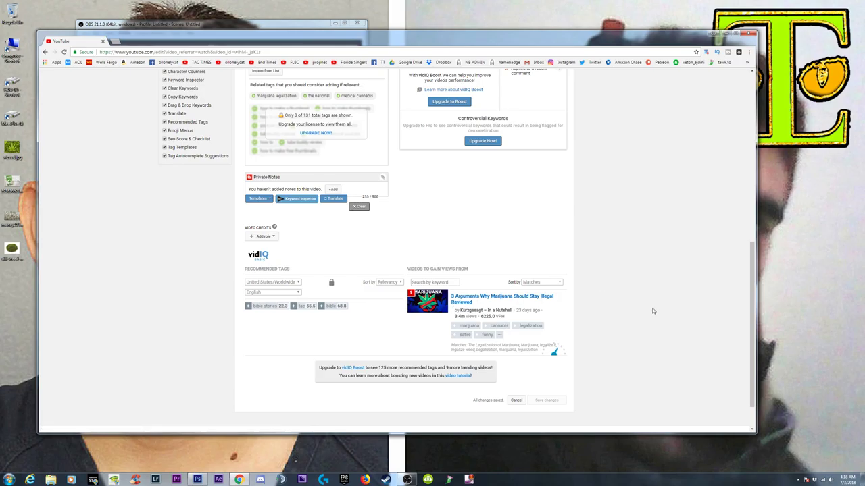
{"action": "scroll", "coordinate": [652, 311], "scroll_direction": "up", "scroll_amount": 3}
{"action": "scroll", "coordinate": [651, 309], "scroll_direction": "down", "scroll_amount": 3}
{"action": "scroll", "coordinate": [650, 311], "scroll_direction": "up", "scroll_amount": 4}
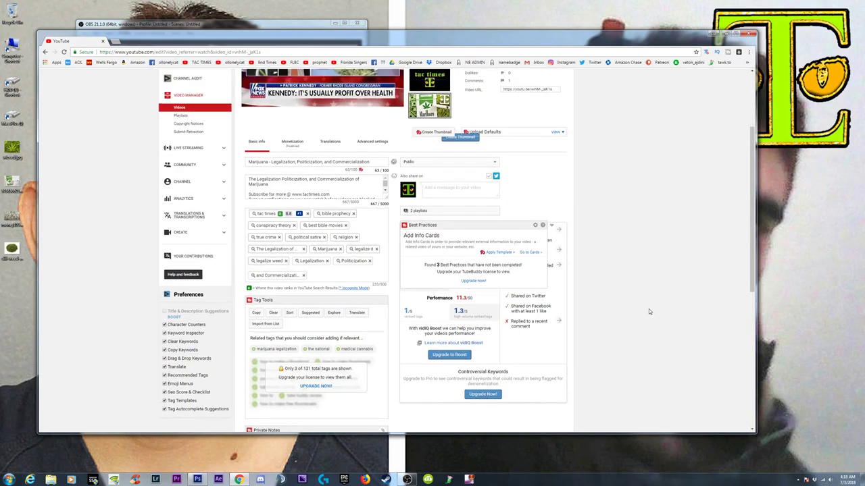
{"action": "scroll", "coordinate": [648, 311], "scroll_direction": "up", "scroll_amount": 3}
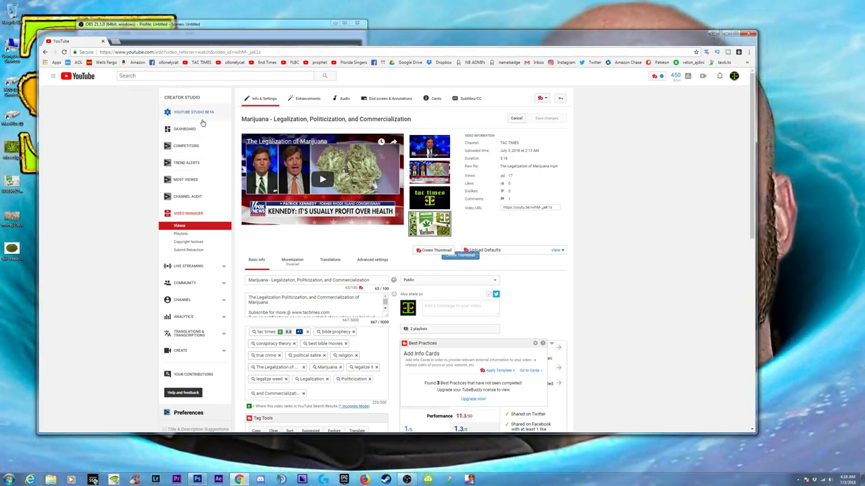
{"action": "left_click", "coordinate": [53, 76]}
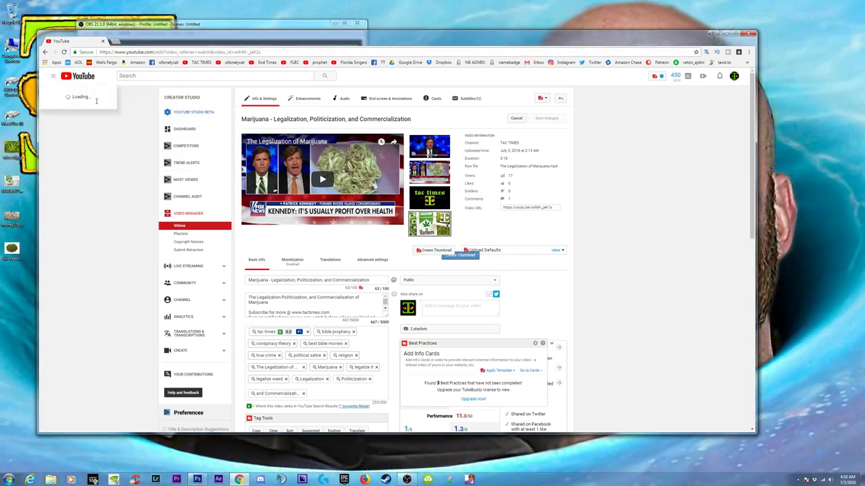
Go to My channel and maximize the browser window
{"action": "left_click", "coordinate": [78, 105]}
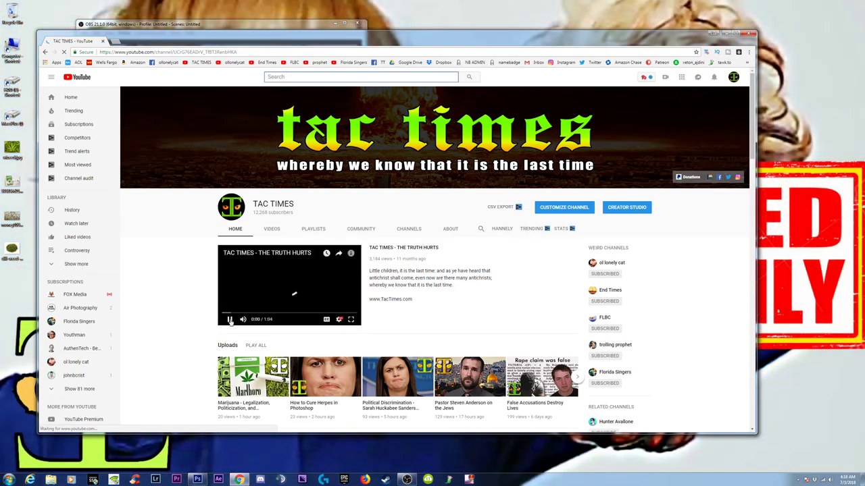
{"action": "scroll", "coordinate": [174, 309], "scroll_direction": "down", "scroll_amount": 2}
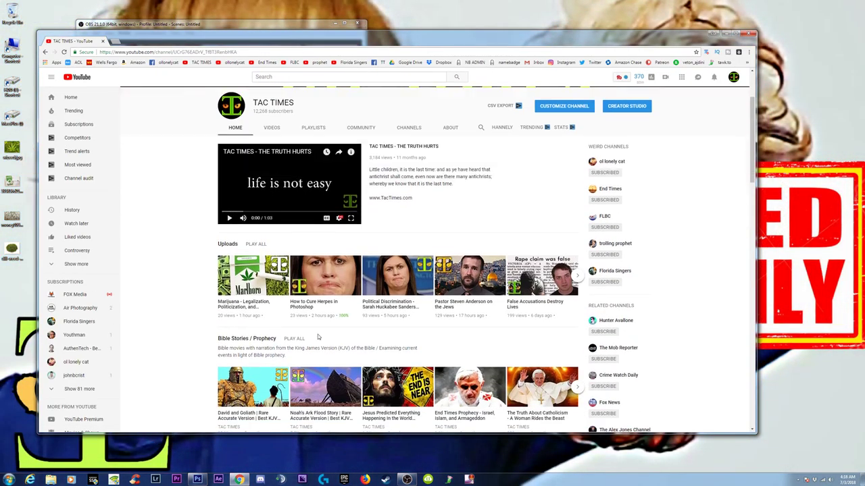
{"action": "left_click", "coordinate": [735, 34]}
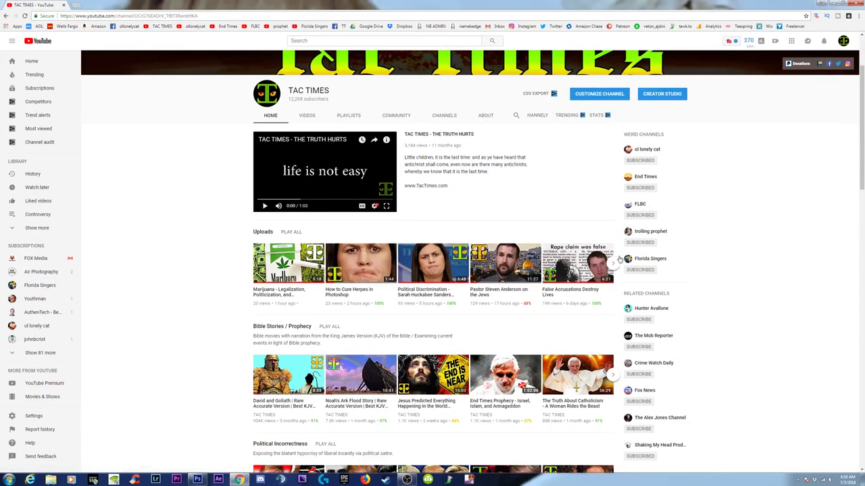
Zoom in on the Marlboro thumbnail in Uploads, reset zoom to 100%, and minimize the browser
{"action": "key", "text": "ctrl+plus"}
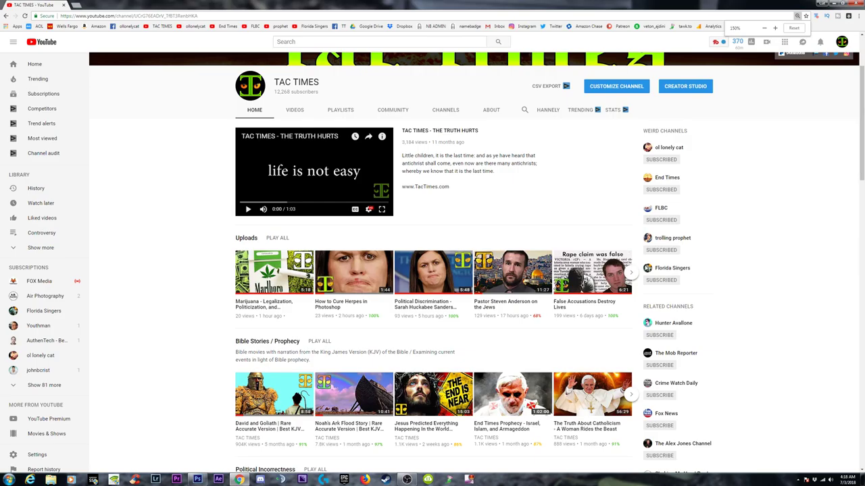
{"action": "key", "text": "ctrl+plus"}
{"action": "key", "text": "ctrl+plus"}
{"action": "key", "text": "ctrl+plus"}
{"action": "key", "text": "ctrl+plus"}
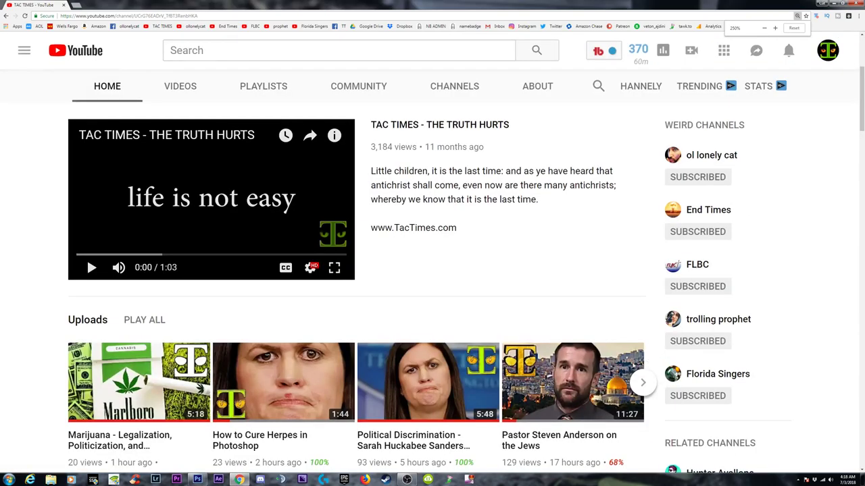
{"action": "left_click_drag", "start_coordinate": [861, 95], "coordinate": [861, 115]}
{"action": "key", "text": "ctrl+plus"}
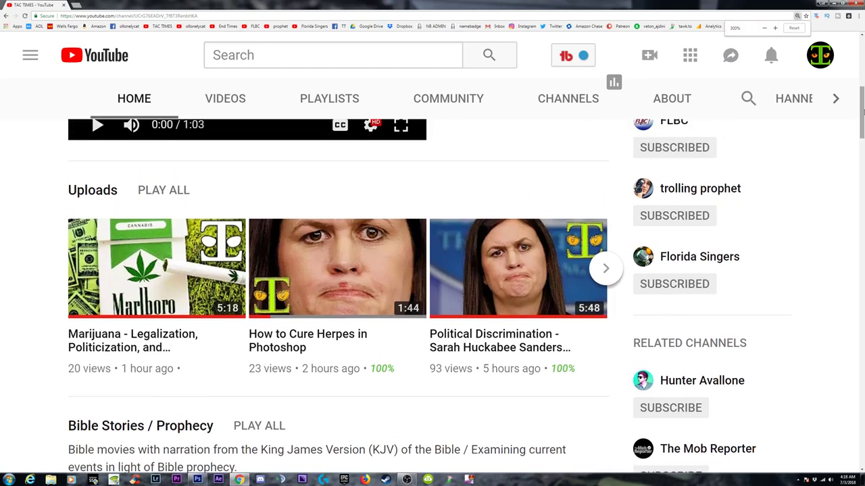
{"action": "scroll", "coordinate": [431, 305], "scroll_direction": "down", "scroll_amount": 1}
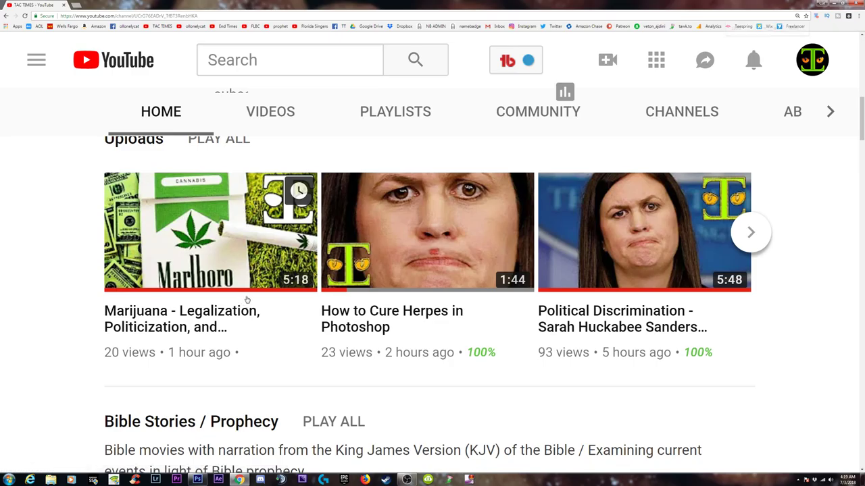
{"action": "key", "text": "ctrl+0"}
{"action": "scroll", "coordinate": [804, 246], "scroll_direction": "up", "scroll_amount": 5}
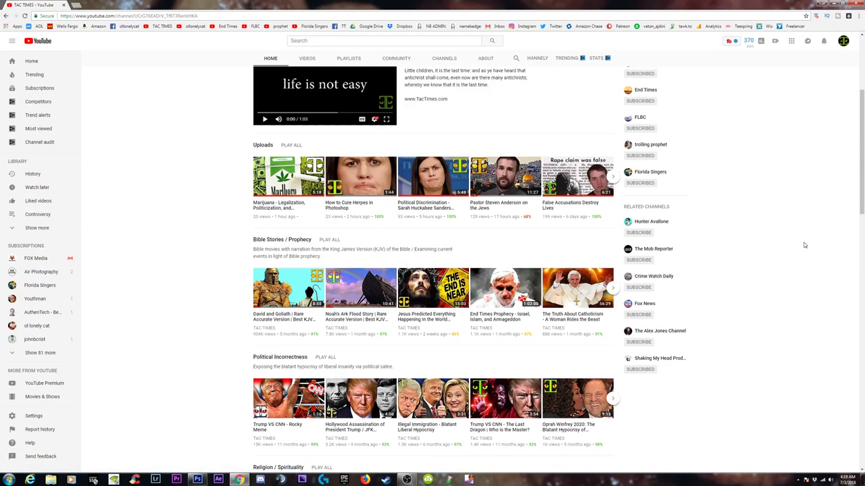
{"action": "scroll", "coordinate": [805, 245], "scroll_direction": "down", "scroll_amount": 2}
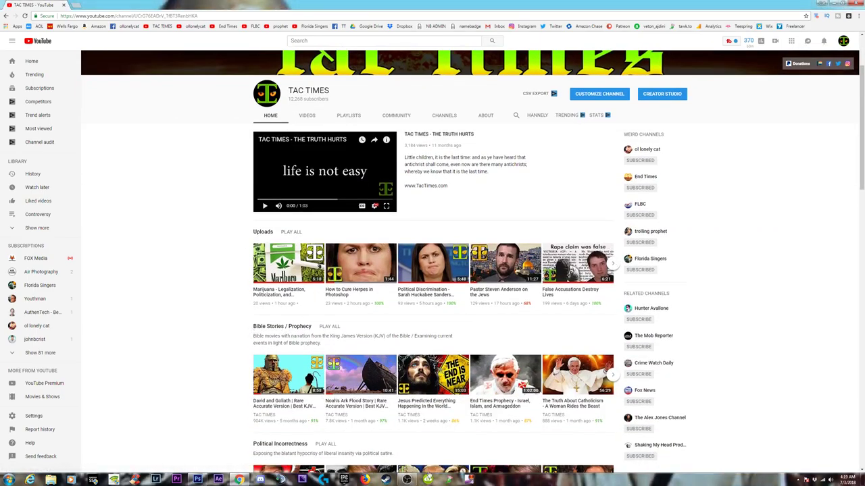
{"action": "left_click", "coordinate": [239, 480]}
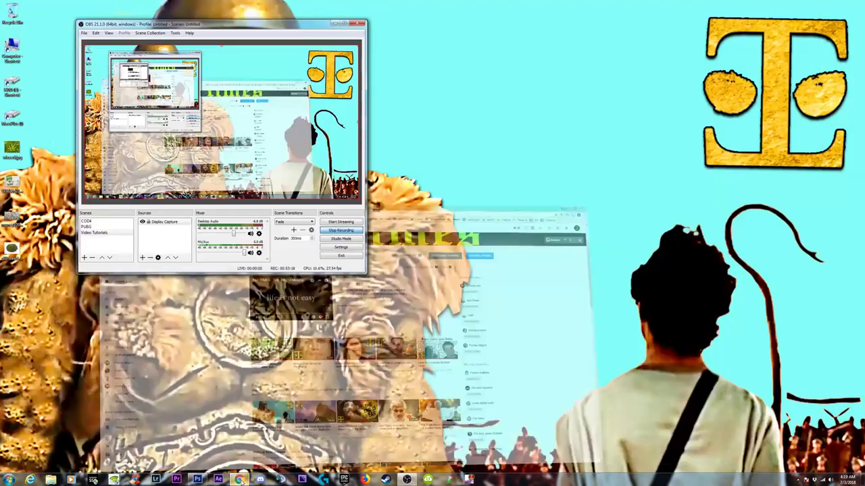
{"action": "left_click", "coordinate": [239, 480]}
{"action": "left_click", "coordinate": [239, 480]}
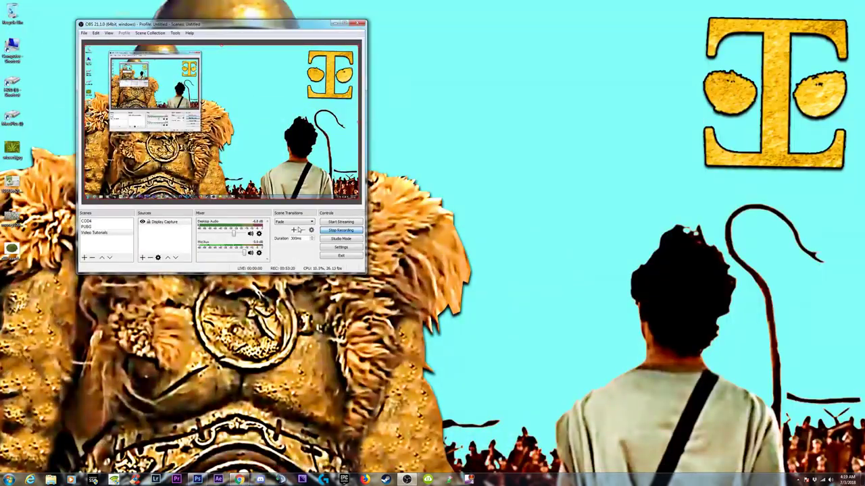